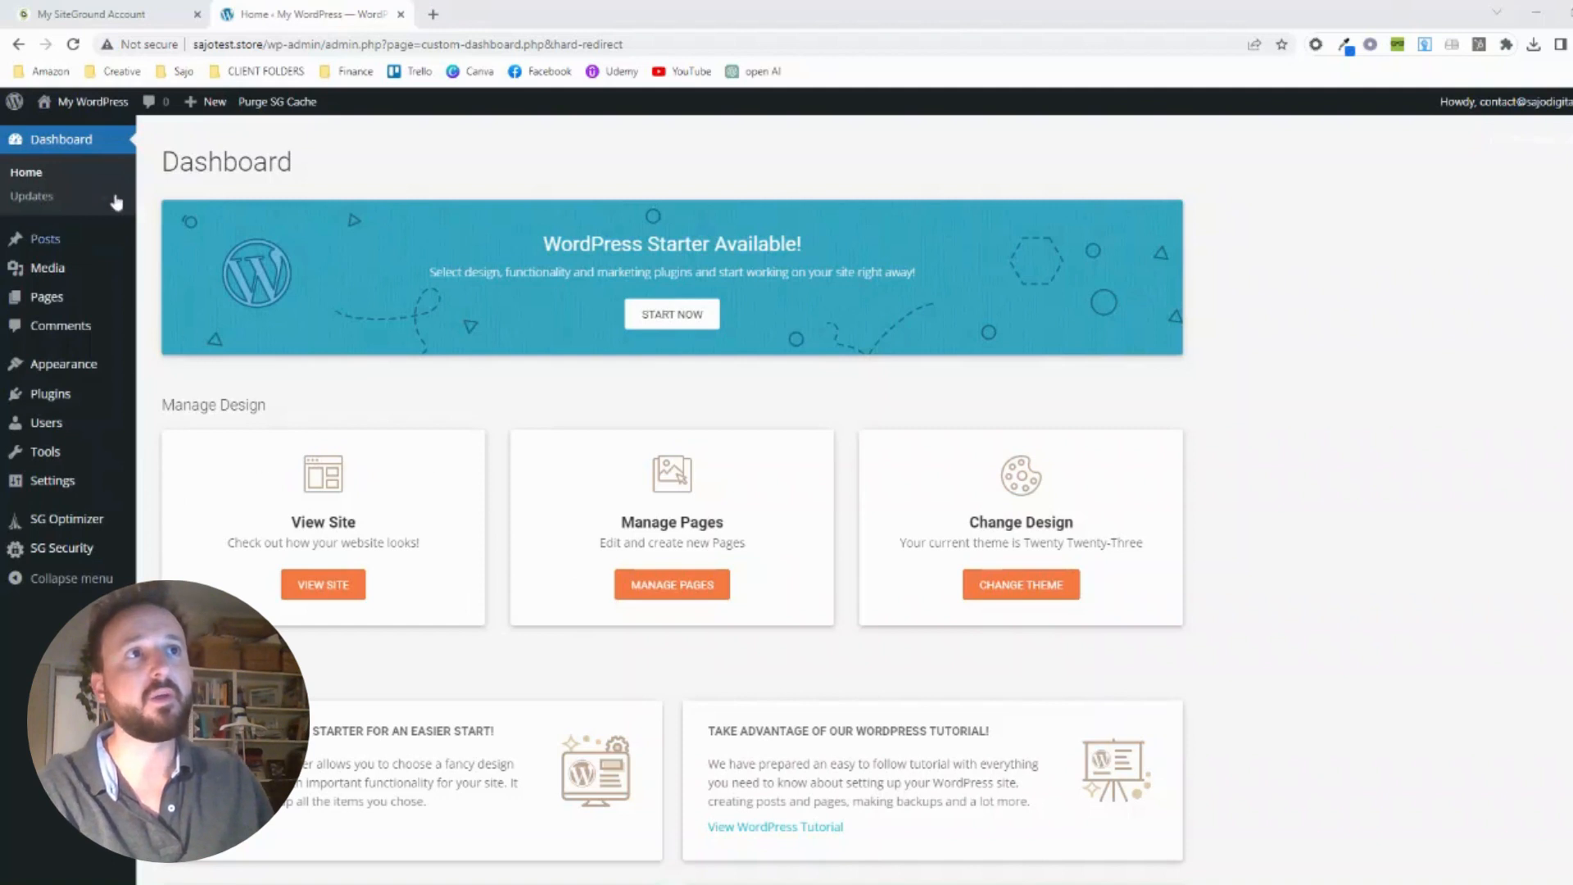
Open the live site in a separate tab to check its front page, and return to the dashboard
{"action": "mouse_move", "coordinate": [95, 117]}
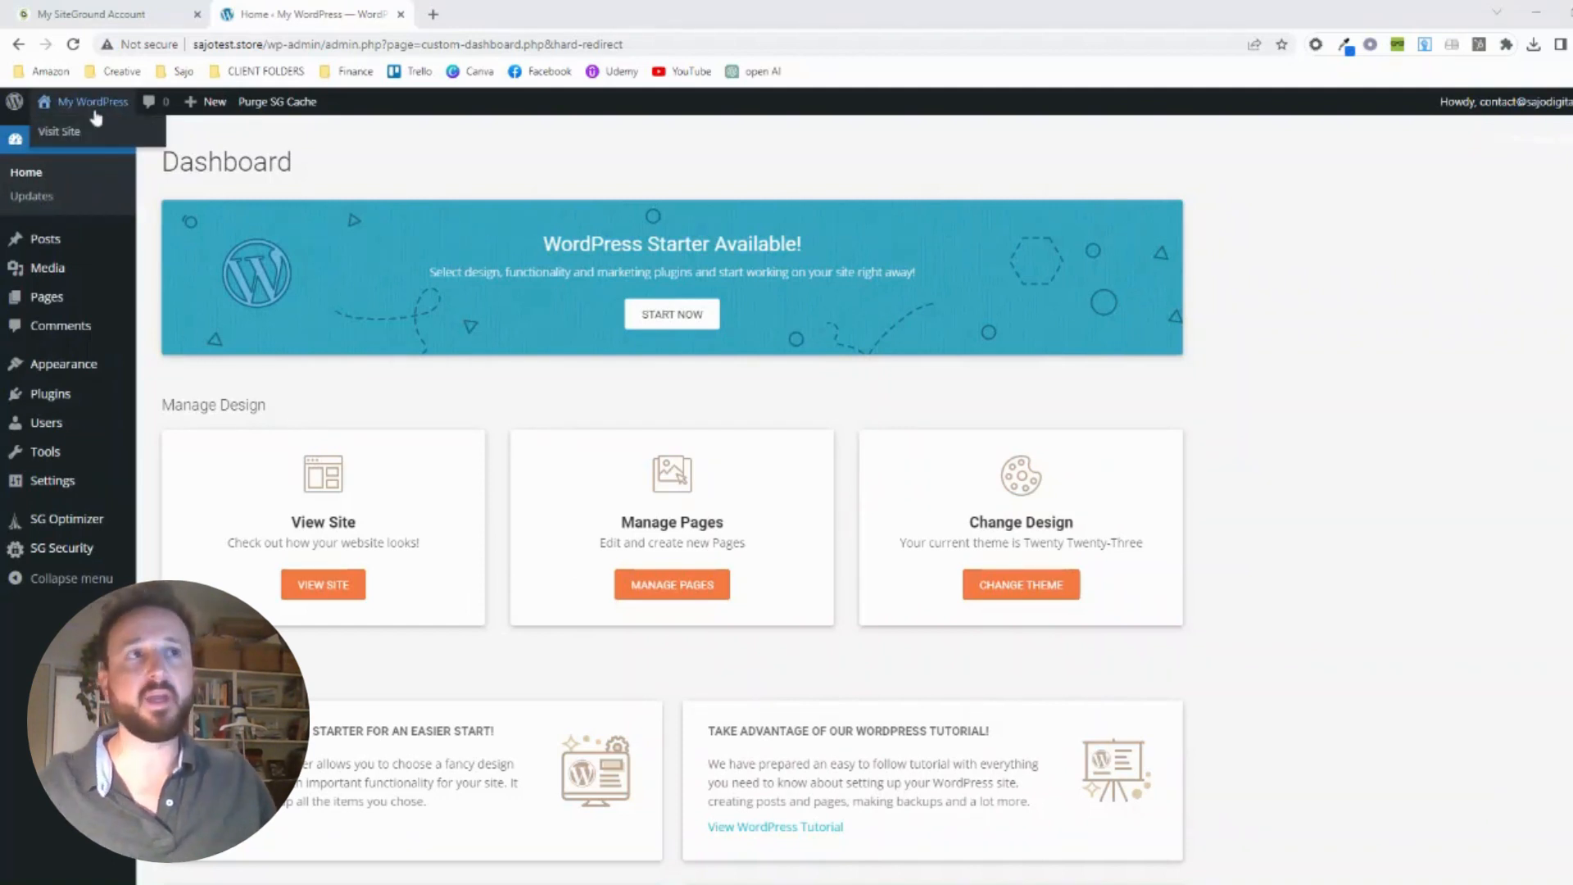
{"action": "middle_click", "coordinate": [96, 115]}
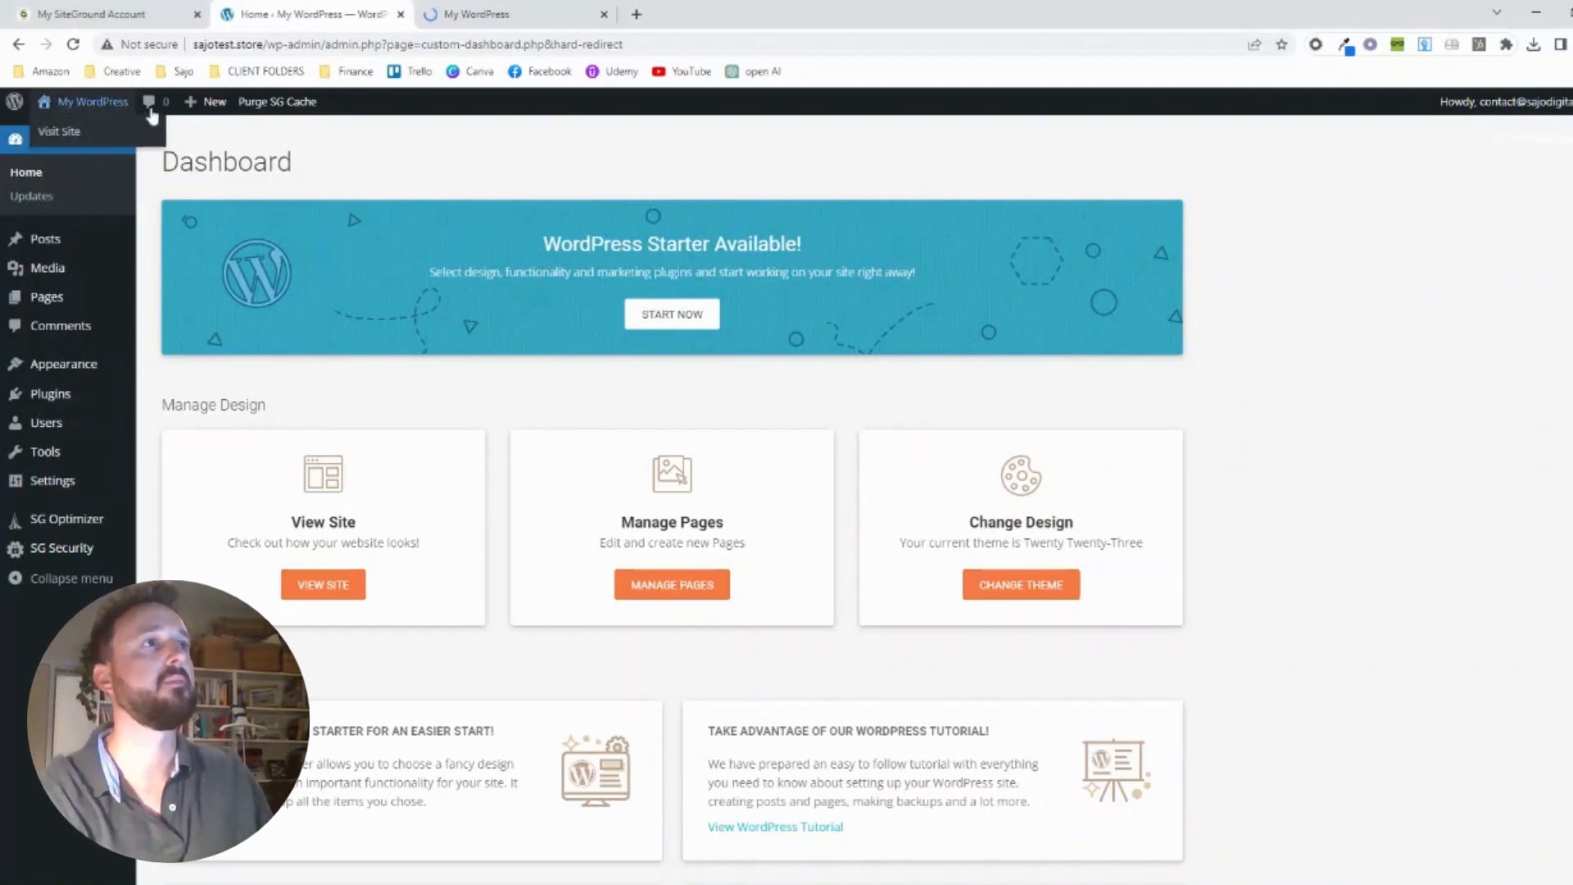
{"action": "left_click", "coordinate": [499, 16]}
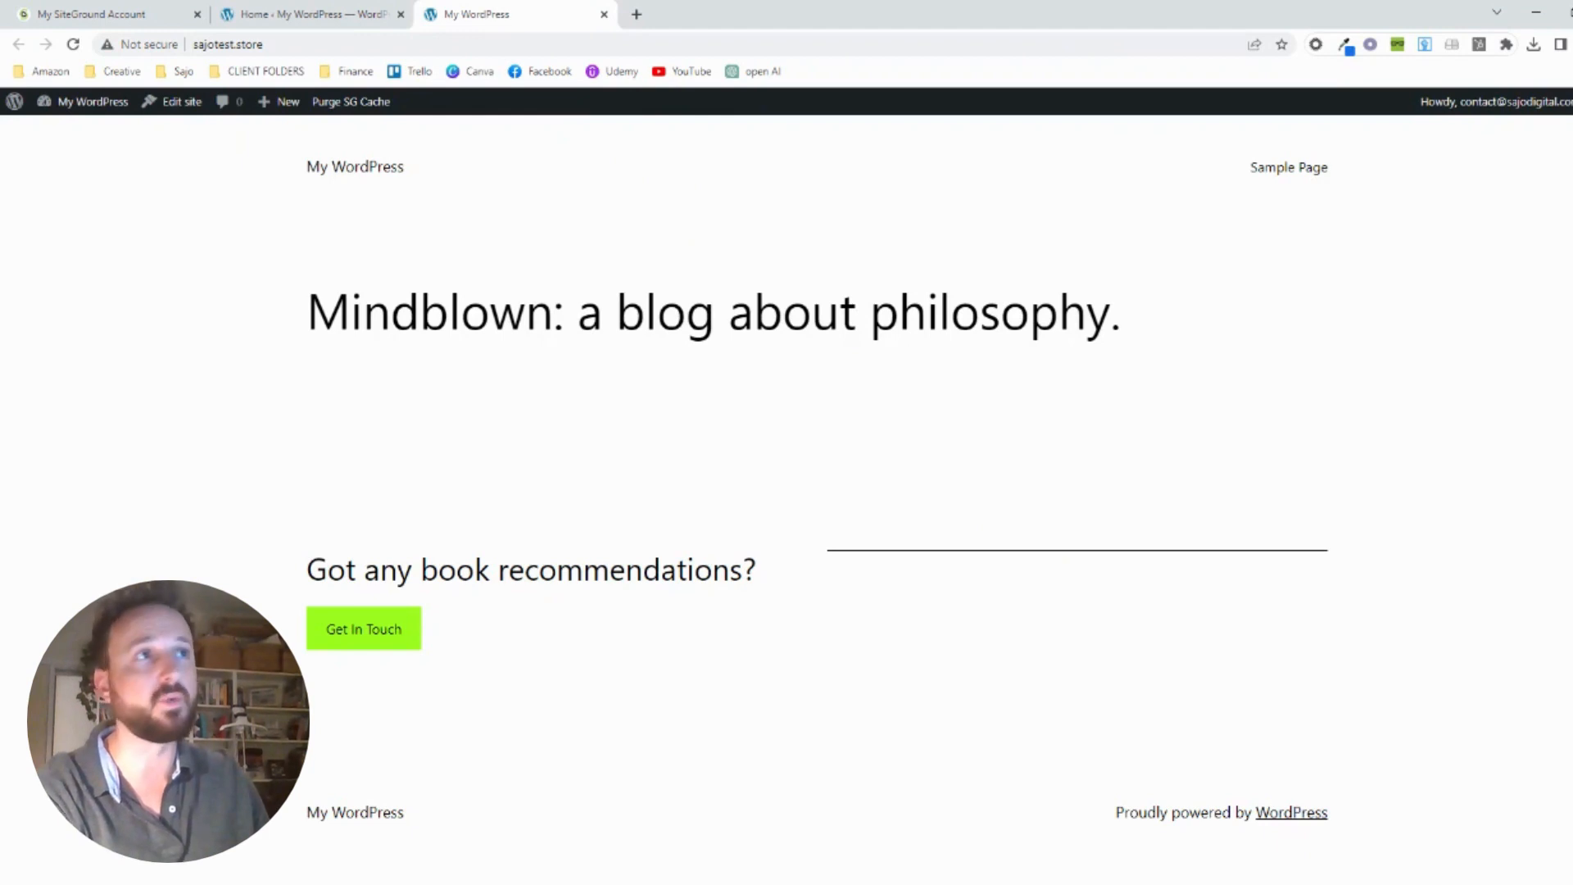
{"action": "left_click", "coordinate": [303, 14]}
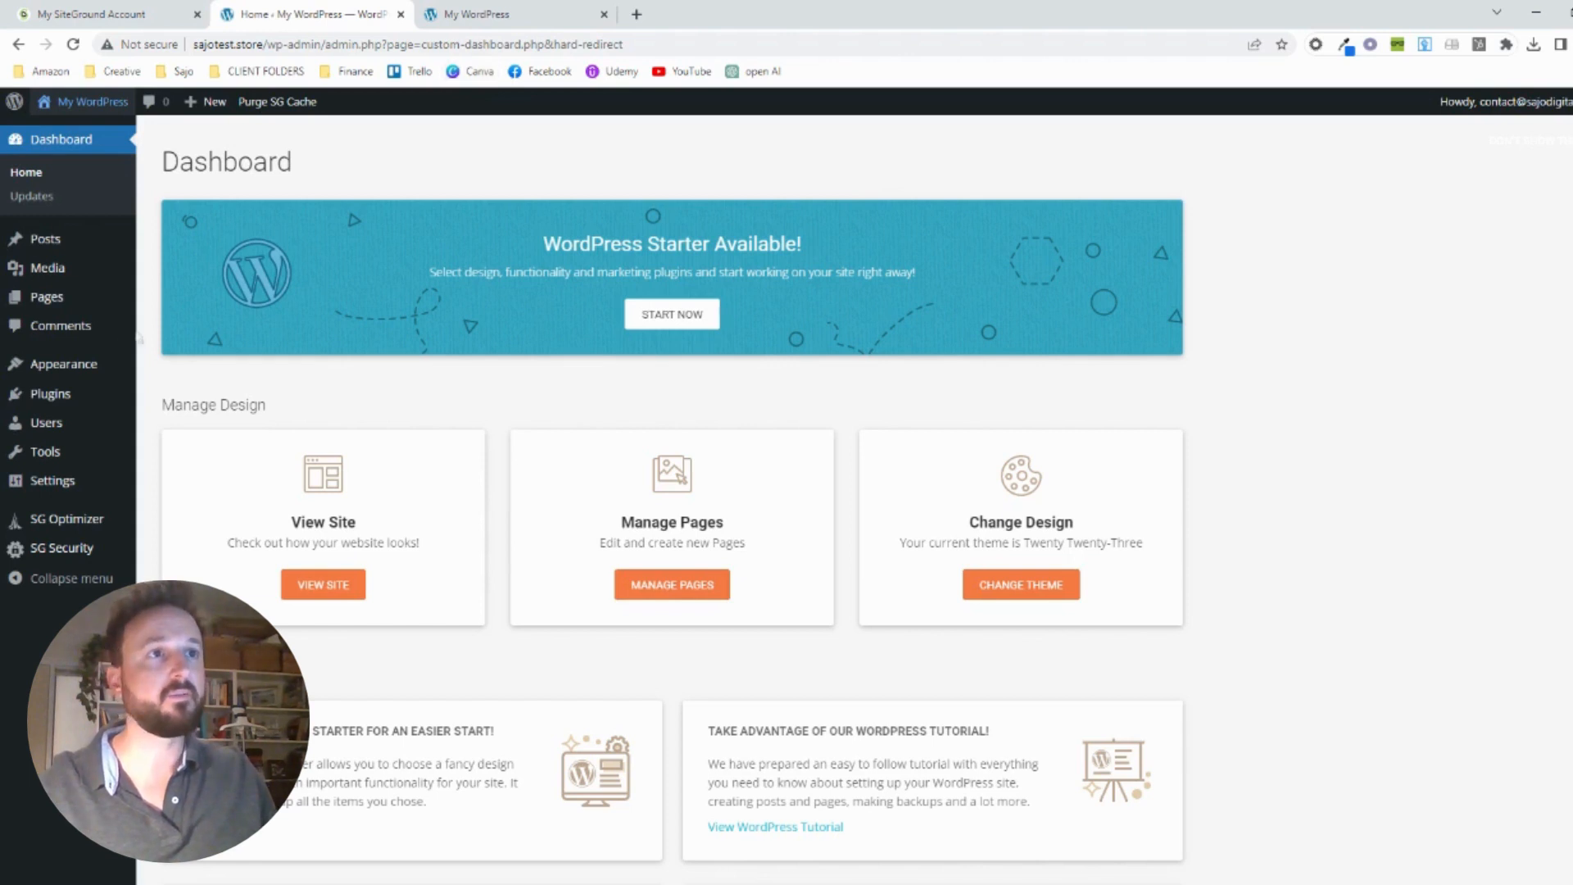
Open the Add Themes page from the installed themes and browse the recommended themes
{"action": "left_click", "coordinate": [72, 371]}
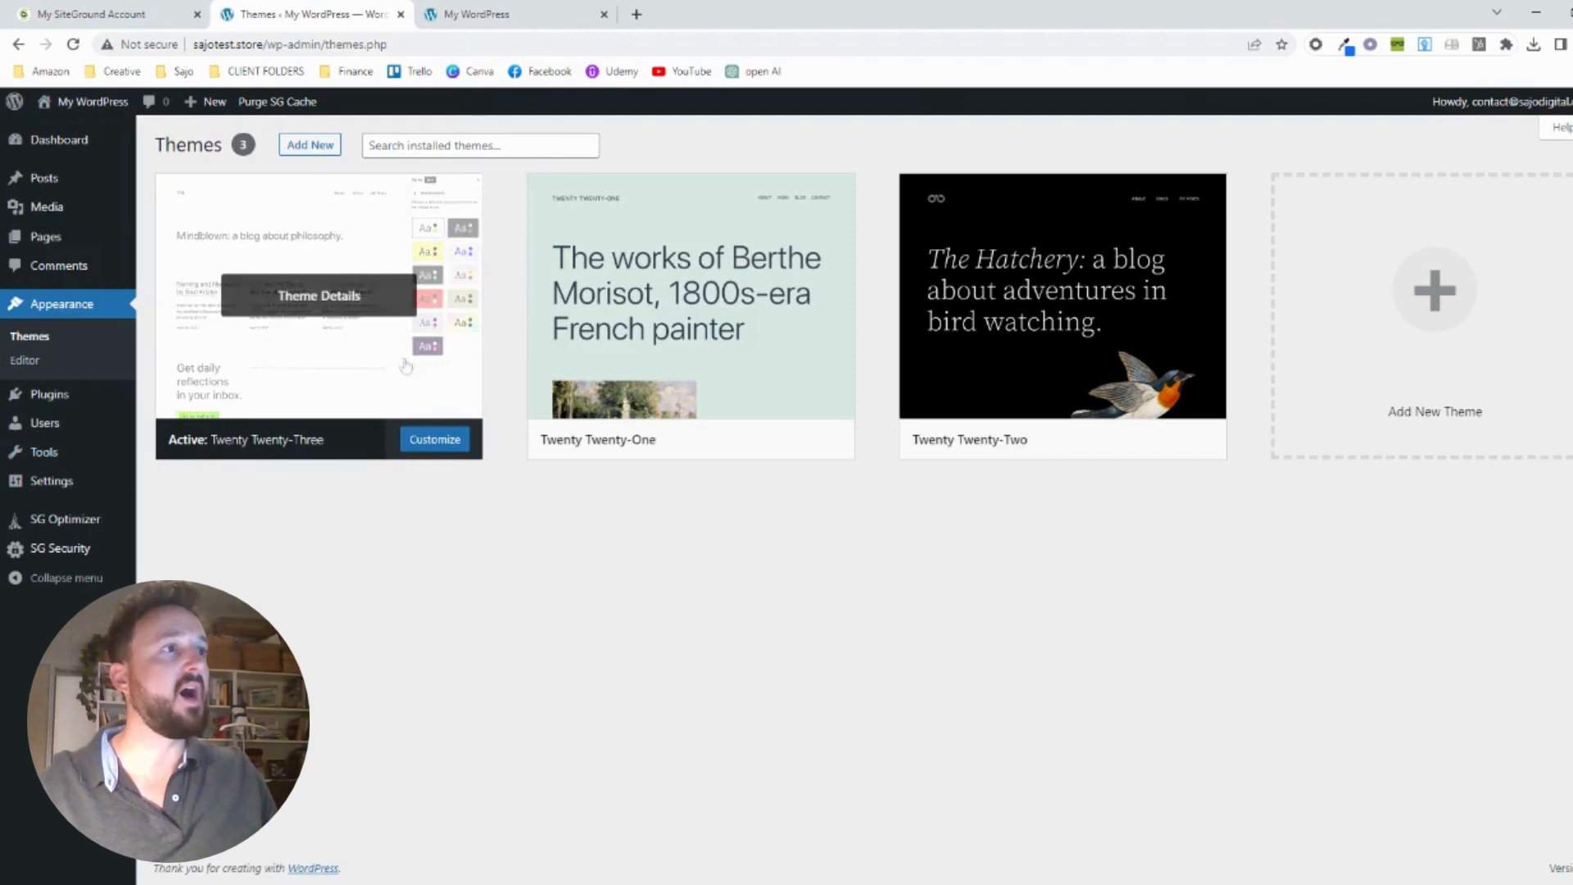
{"action": "mouse_move", "coordinate": [1024, 330]}
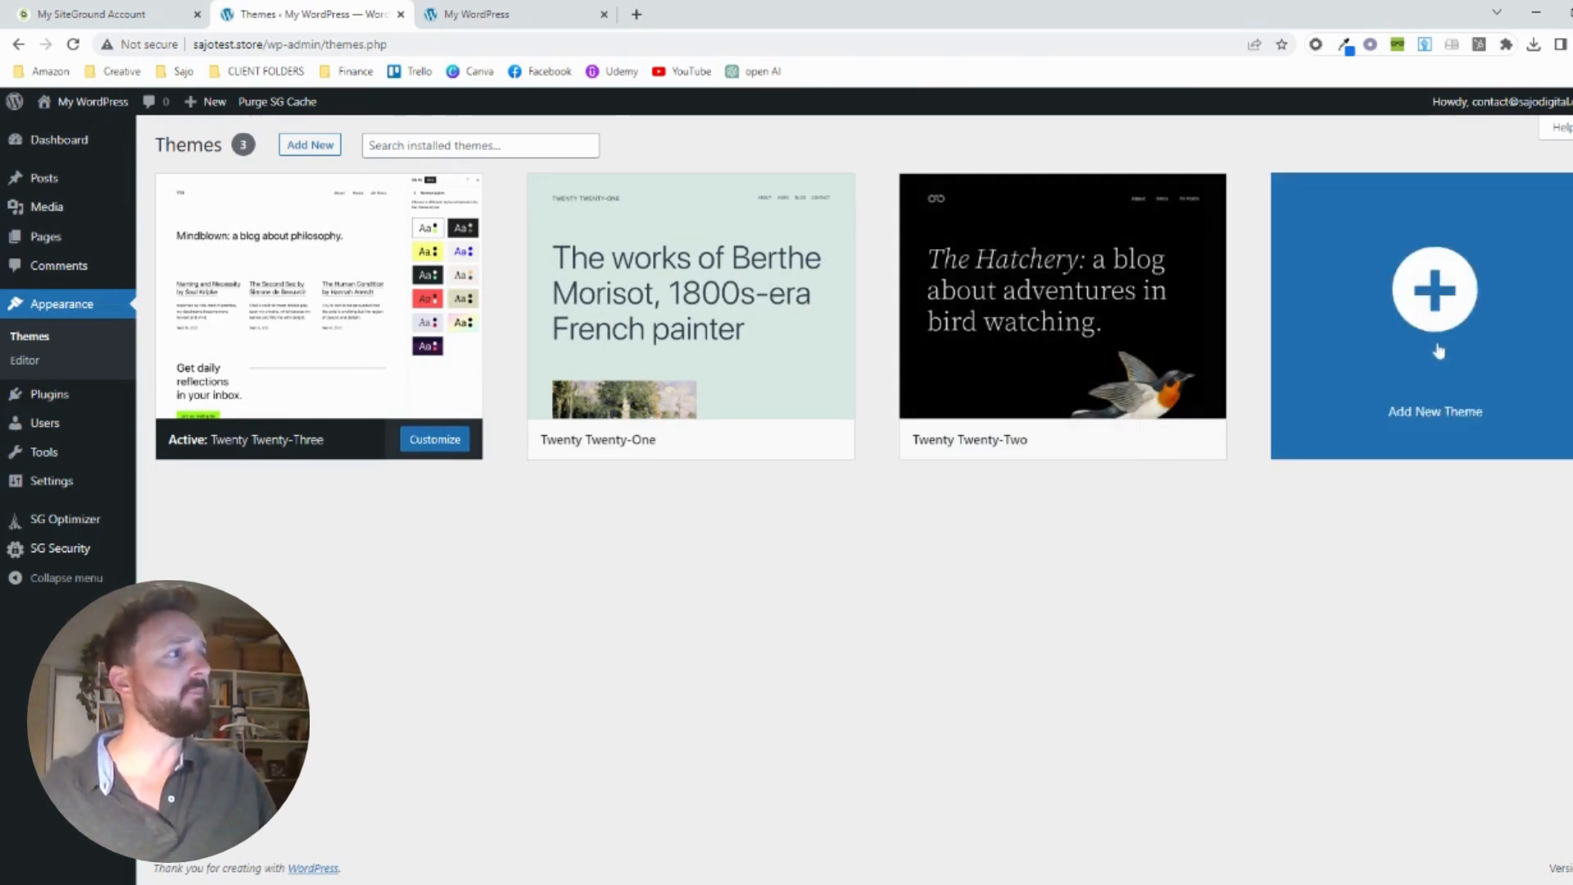
{"action": "left_click", "coordinate": [305, 150]}
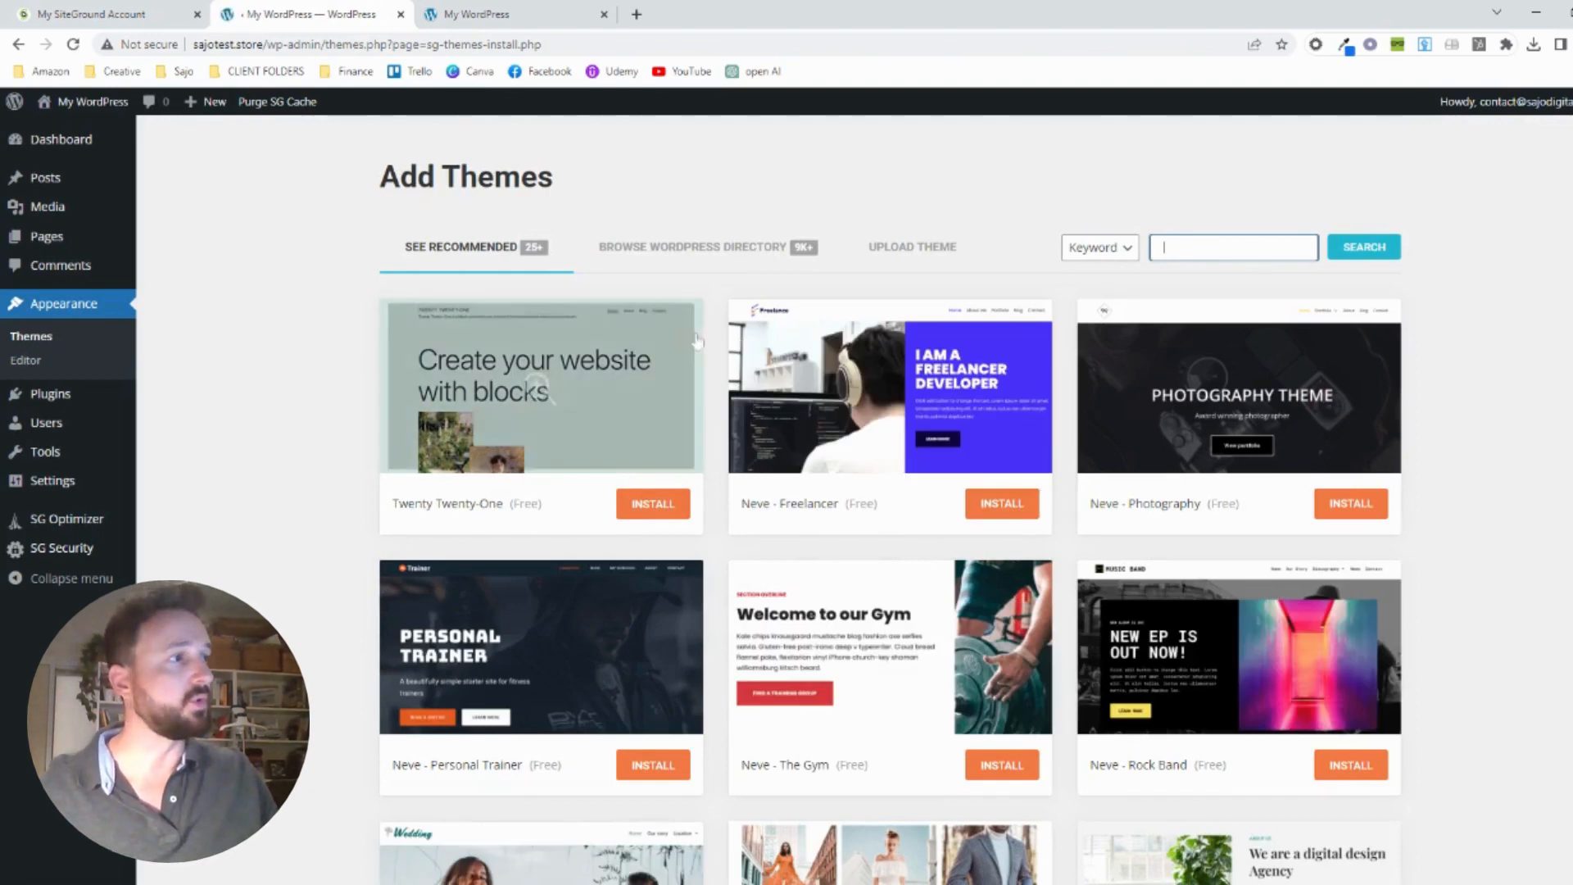
{"action": "scroll", "coordinate": [699, 342], "scroll_direction": "down", "scroll_amount": 4}
{"action": "scroll", "coordinate": [699, 342], "scroll_direction": "down", "scroll_amount": 8}
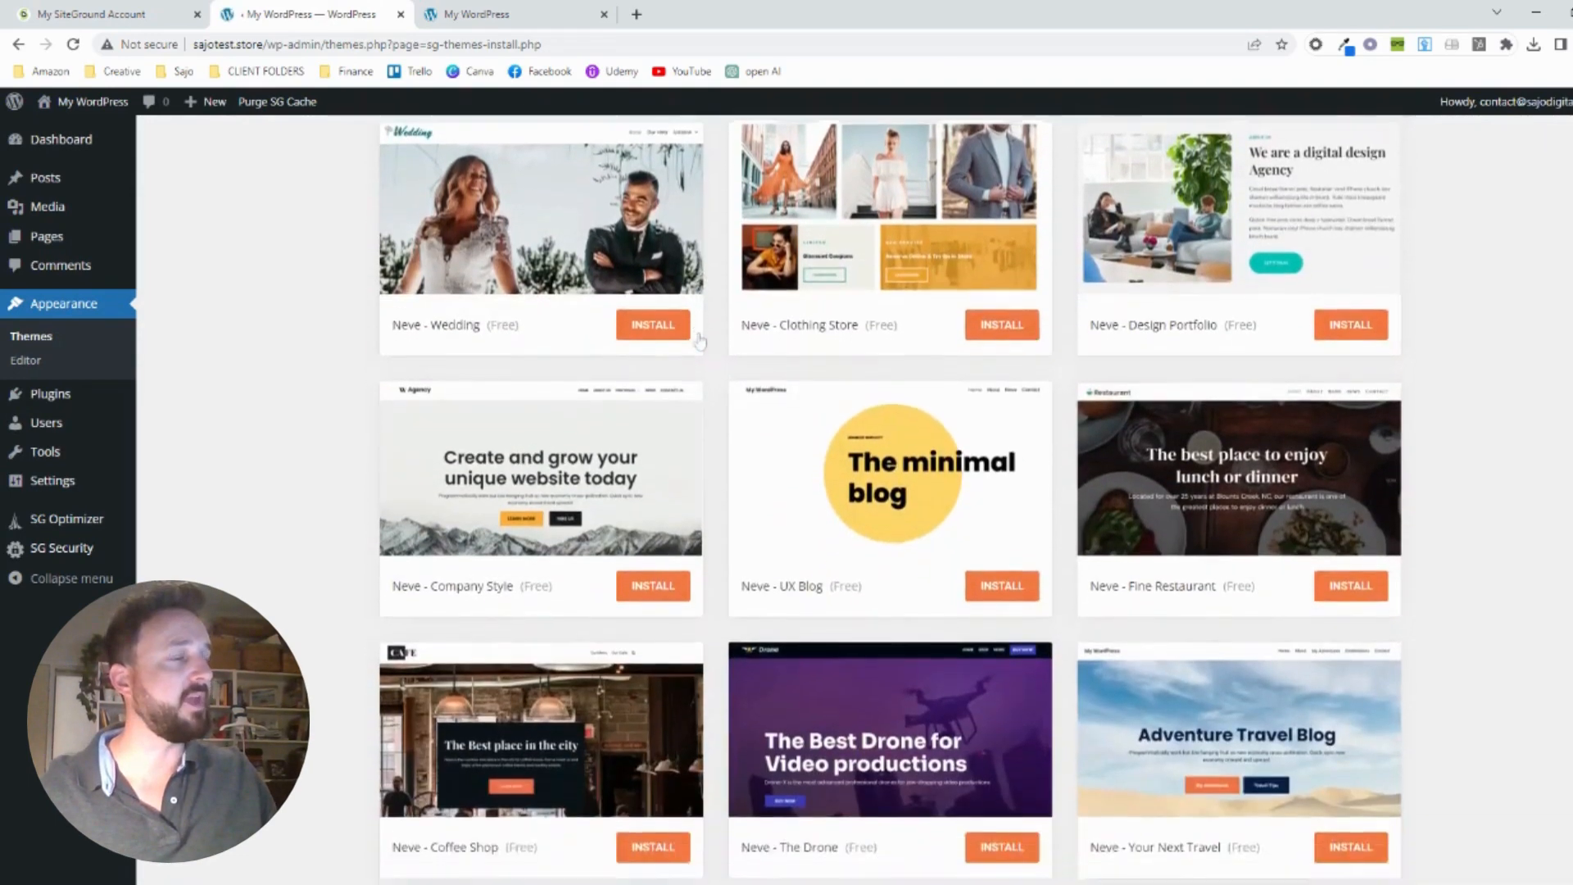
{"action": "scroll", "coordinate": [698, 339], "scroll_direction": "down", "scroll_amount": 6}
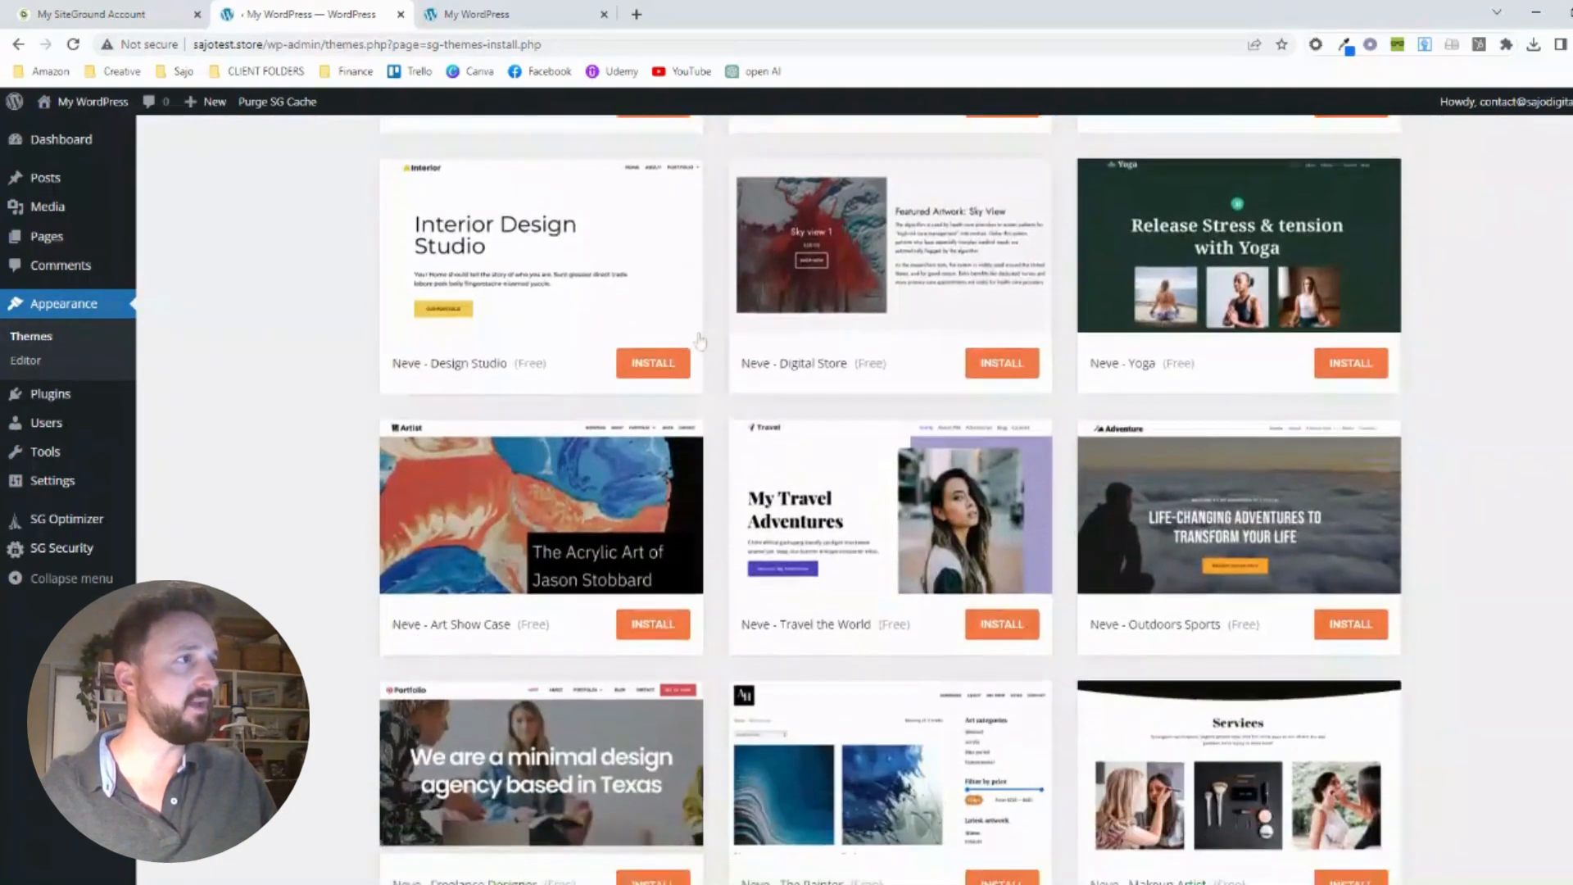
{"action": "scroll", "coordinate": [698, 342], "scroll_direction": "up", "scroll_amount": 14}
{"action": "scroll", "coordinate": [699, 342], "scroll_direction": "up", "scroll_amount": 5}
Search the theme directory for "astra" and install and activate the Astra theme
{"action": "left_click", "coordinate": [1233, 248]}
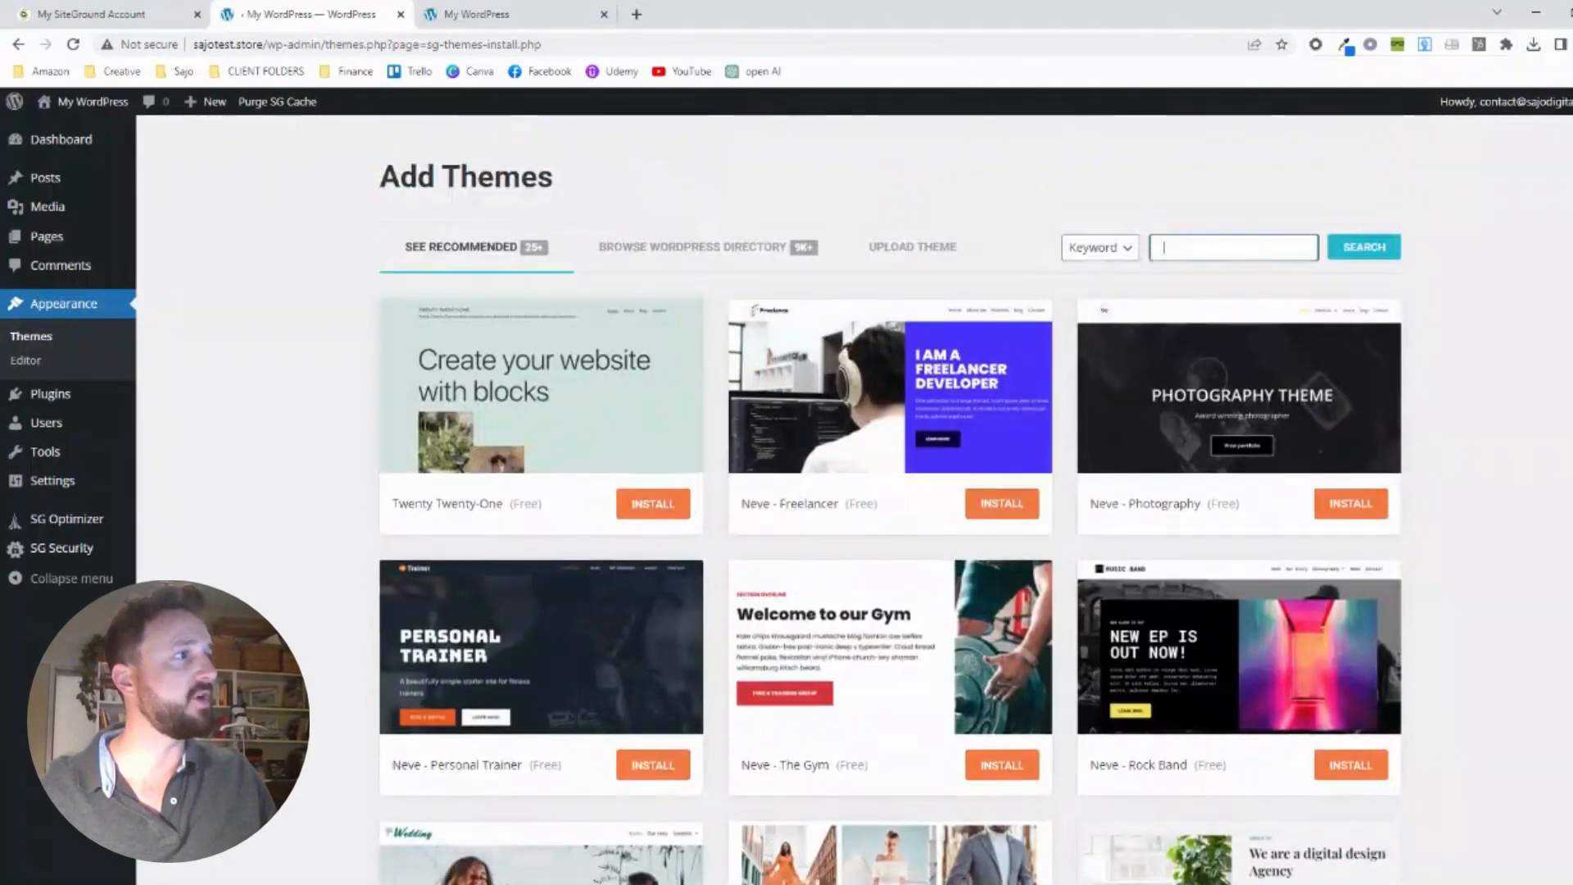
{"action": "type", "text": "astra"}
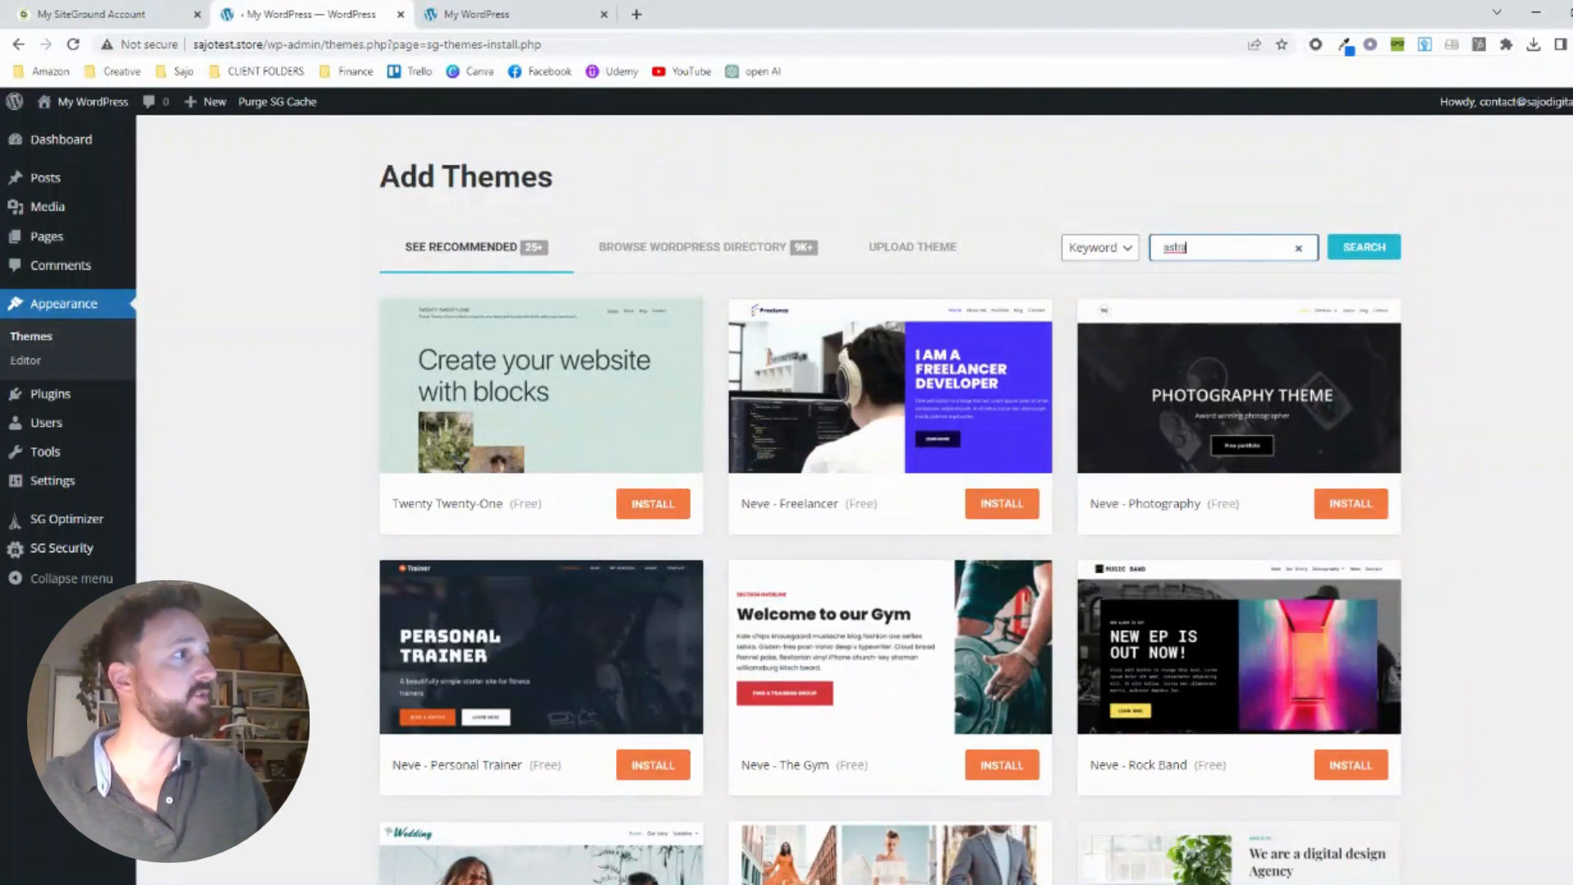
{"action": "left_click", "coordinate": [1363, 254]}
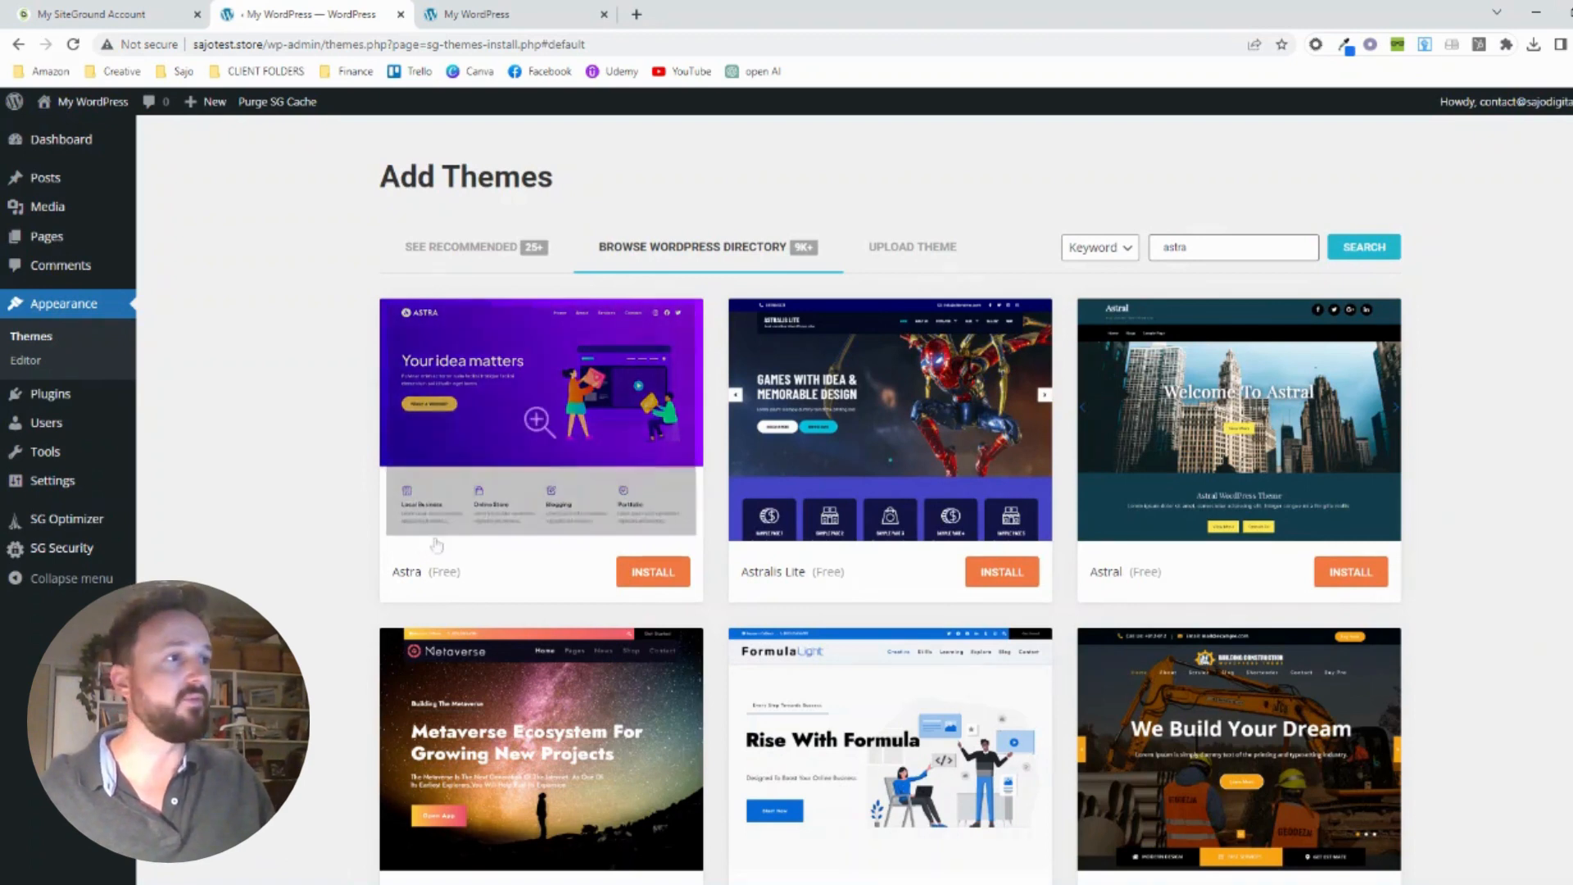
{"action": "left_click", "coordinate": [647, 574]}
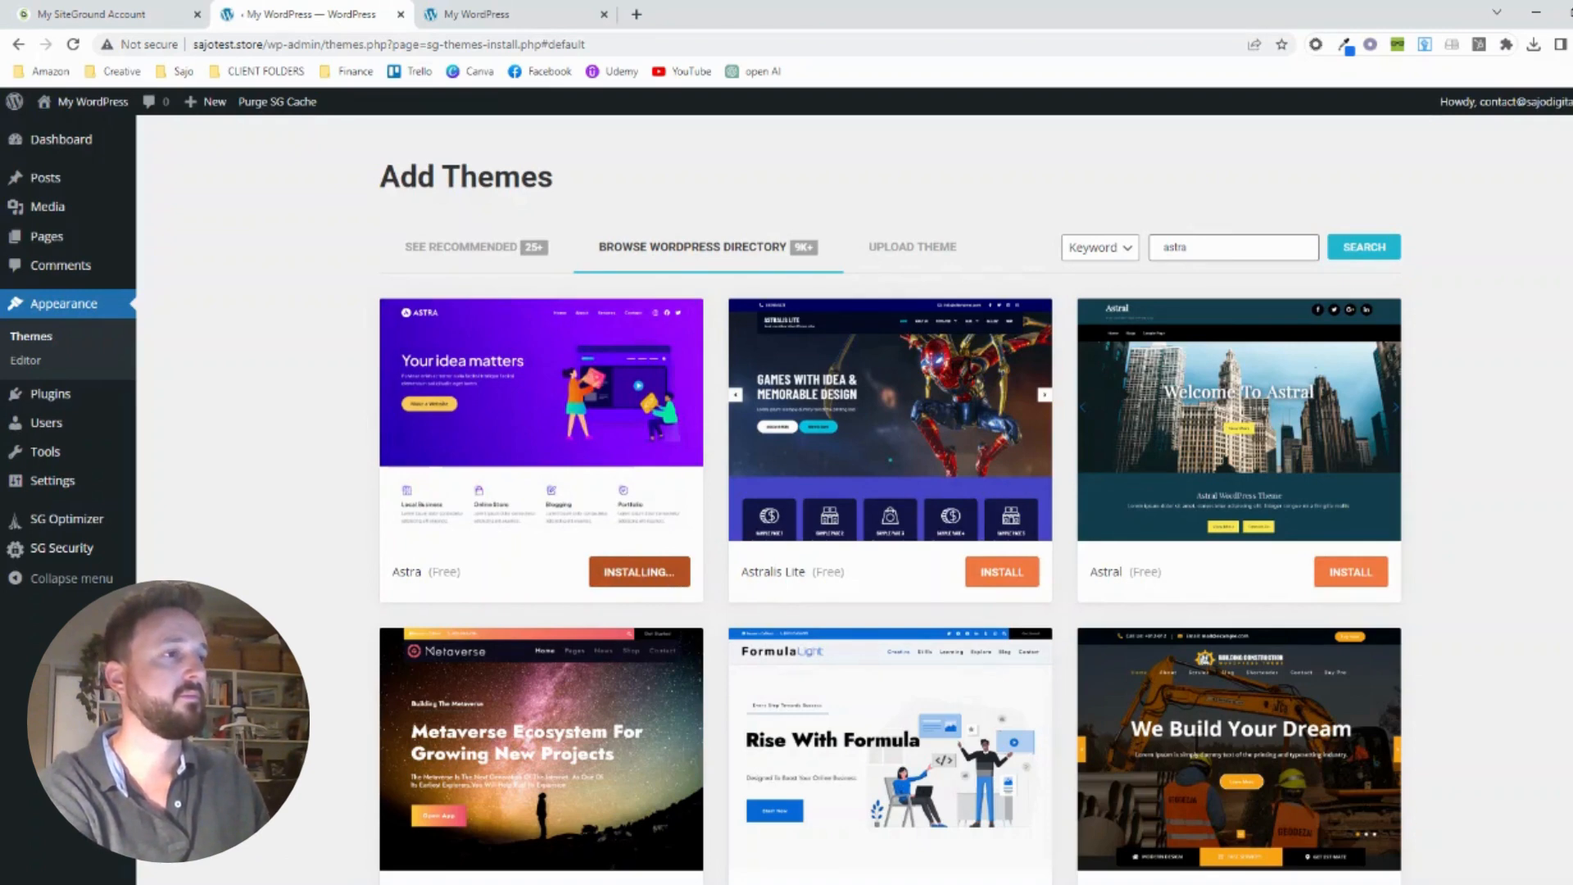
{"action": "left_click", "coordinate": [652, 577]}
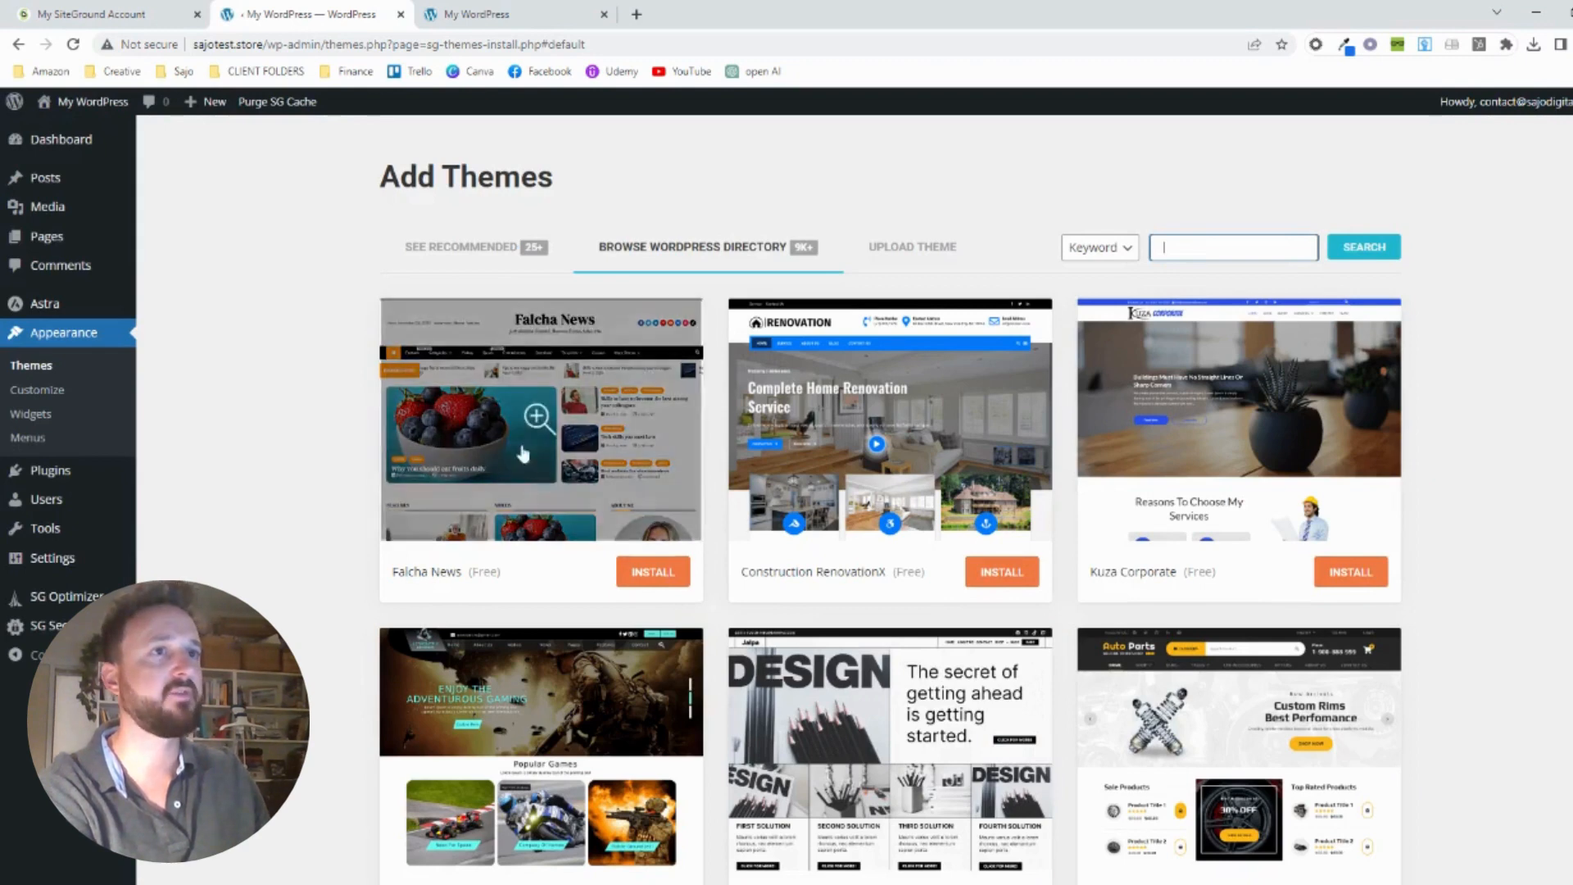
Open the active Astra theme in the customizer from the installed themes, and compare it with the earlier front page
{"action": "left_click", "coordinate": [71, 339]}
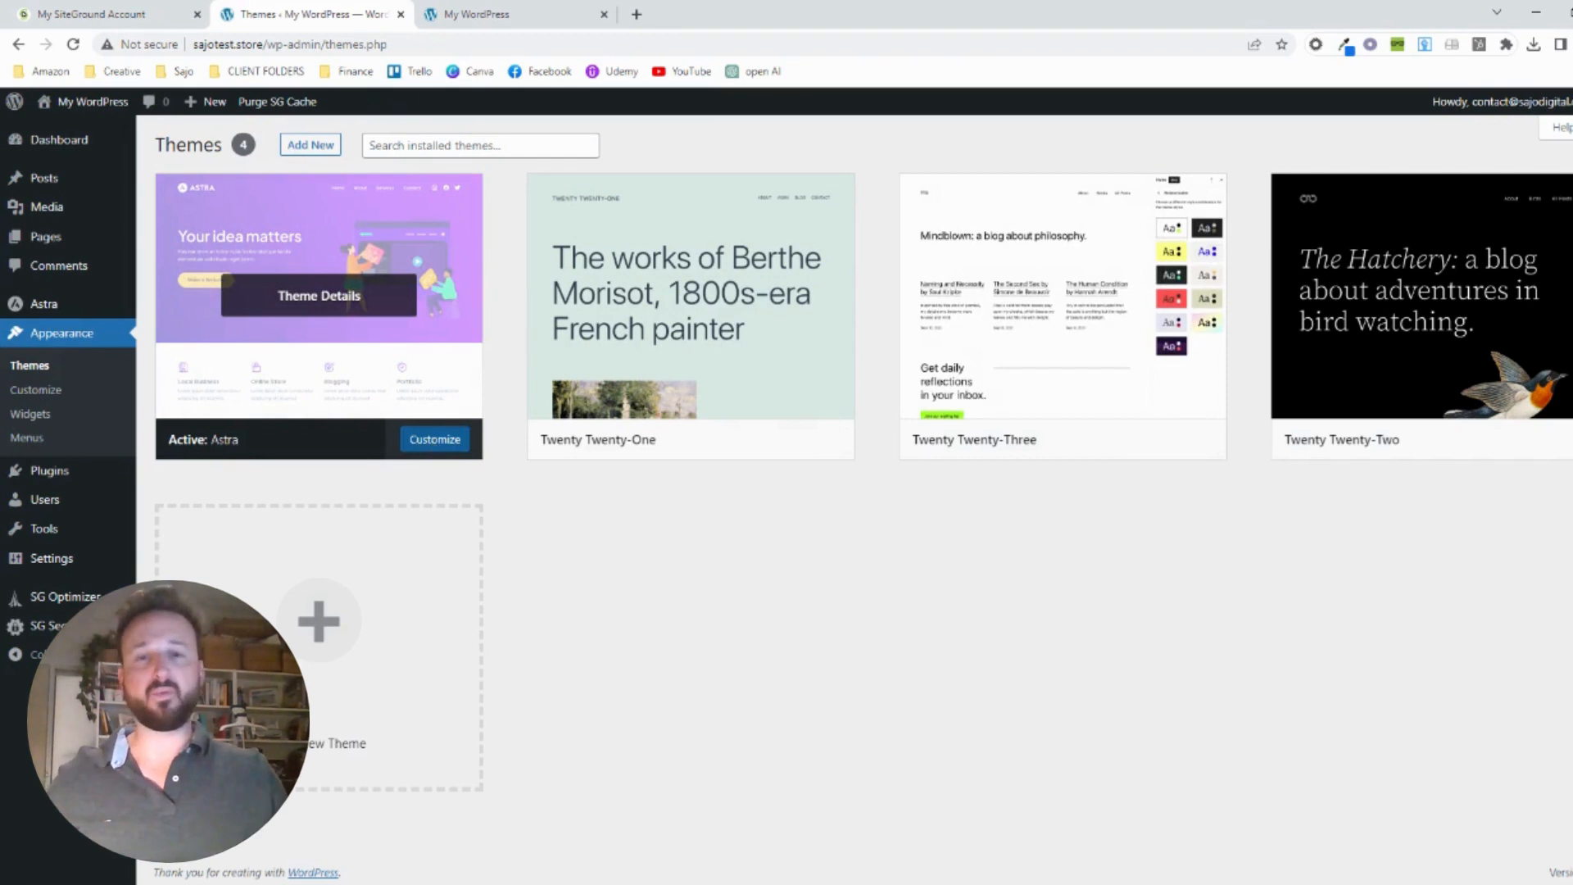
{"action": "left_click", "coordinate": [429, 444], "text": "ctrl"}
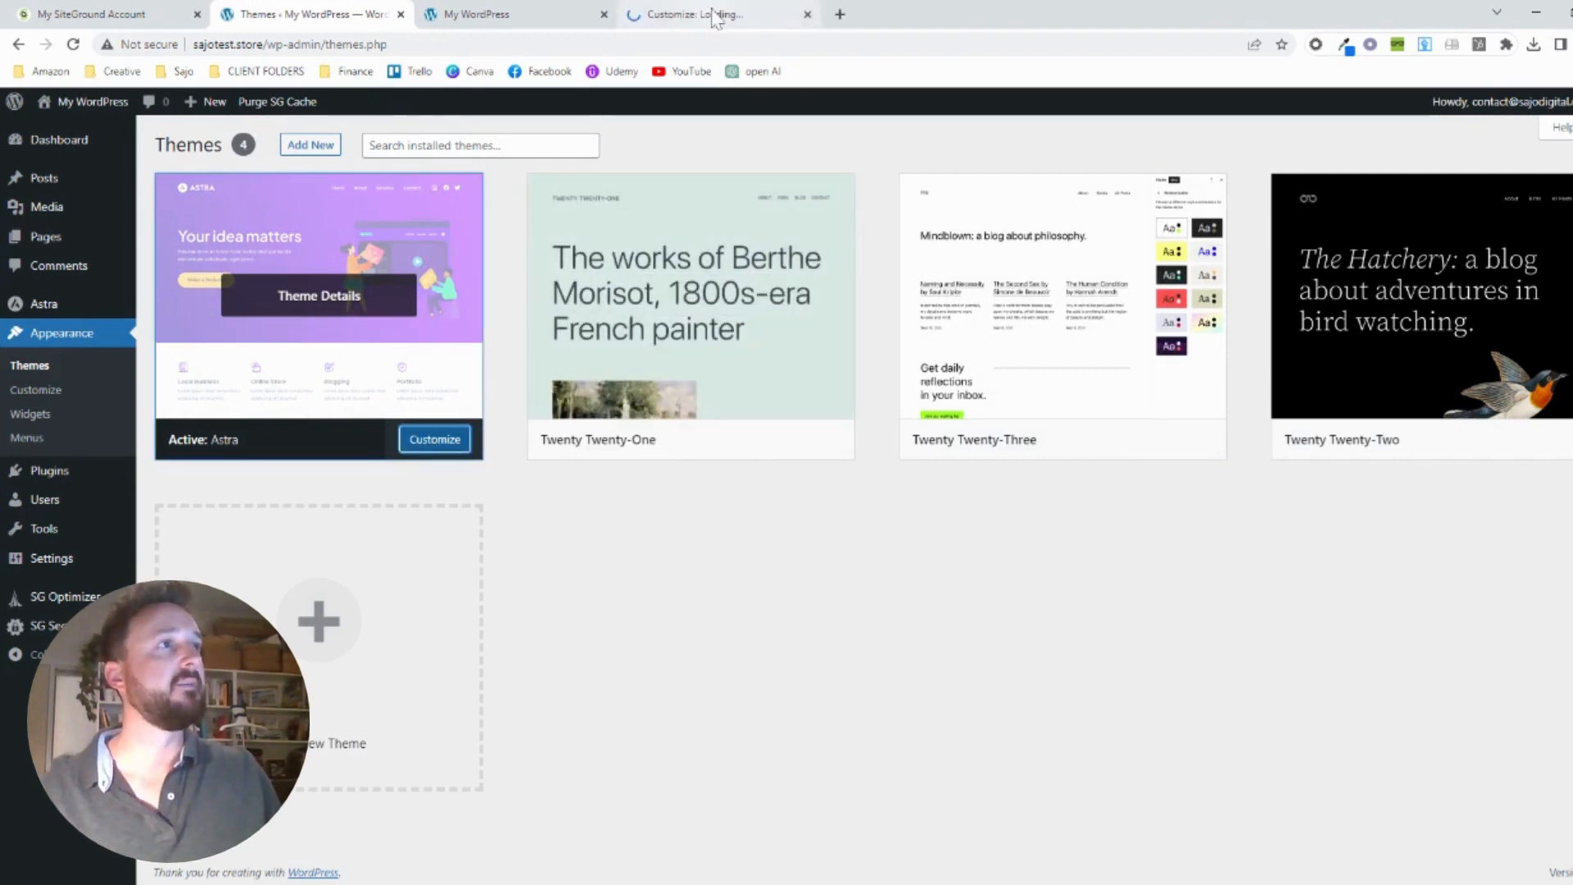
{"action": "left_click", "coordinate": [713, 15]}
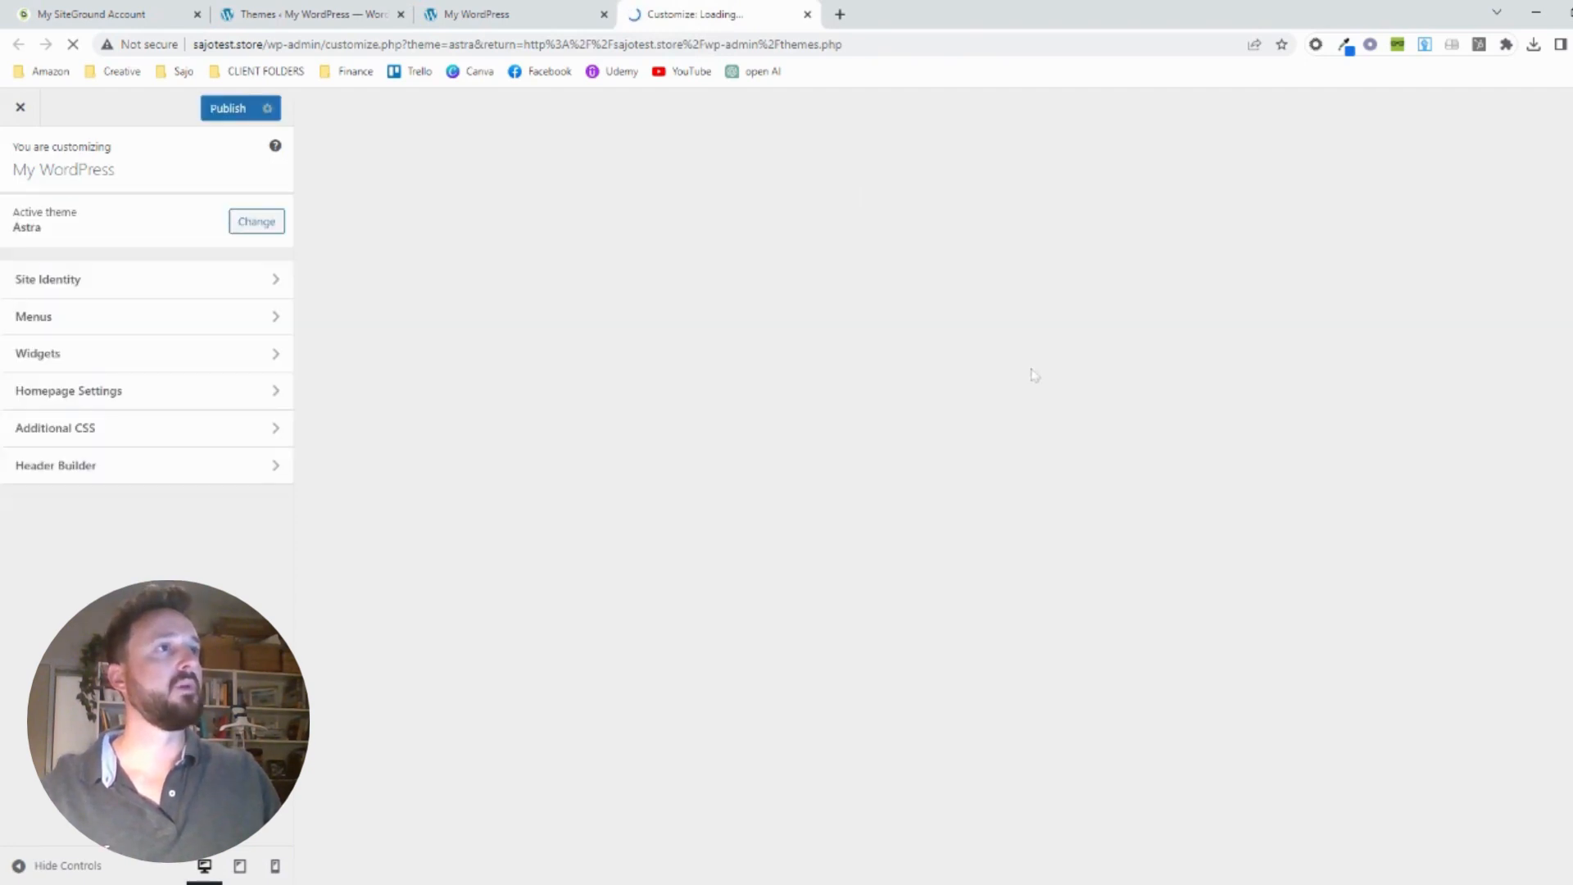
{"action": "left_click", "coordinate": [537, 16]}
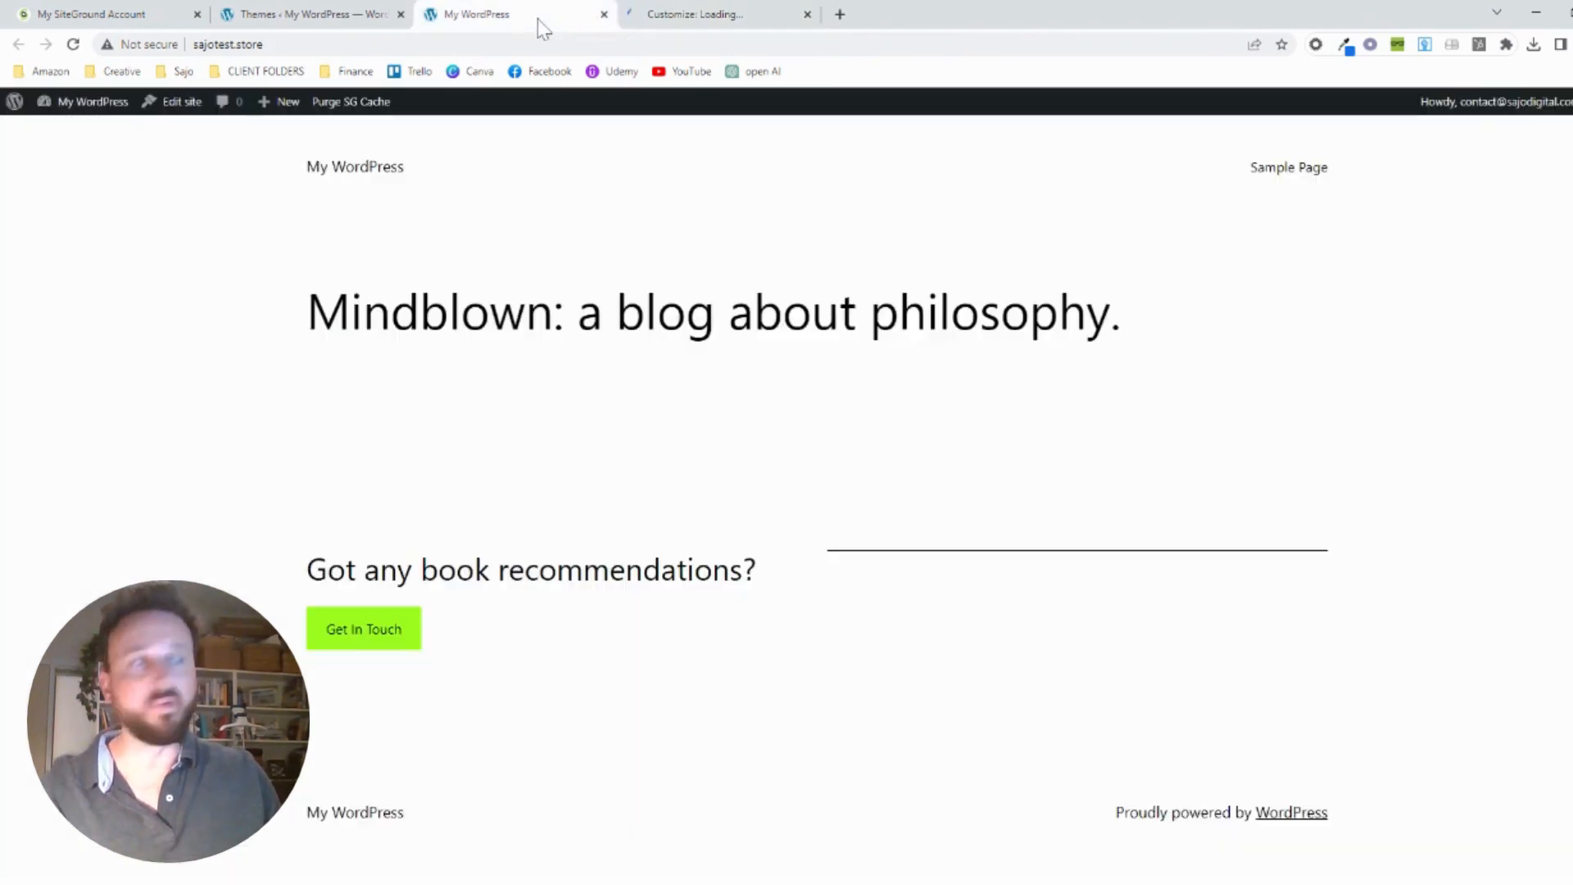
{"action": "left_click", "coordinate": [713, 17]}
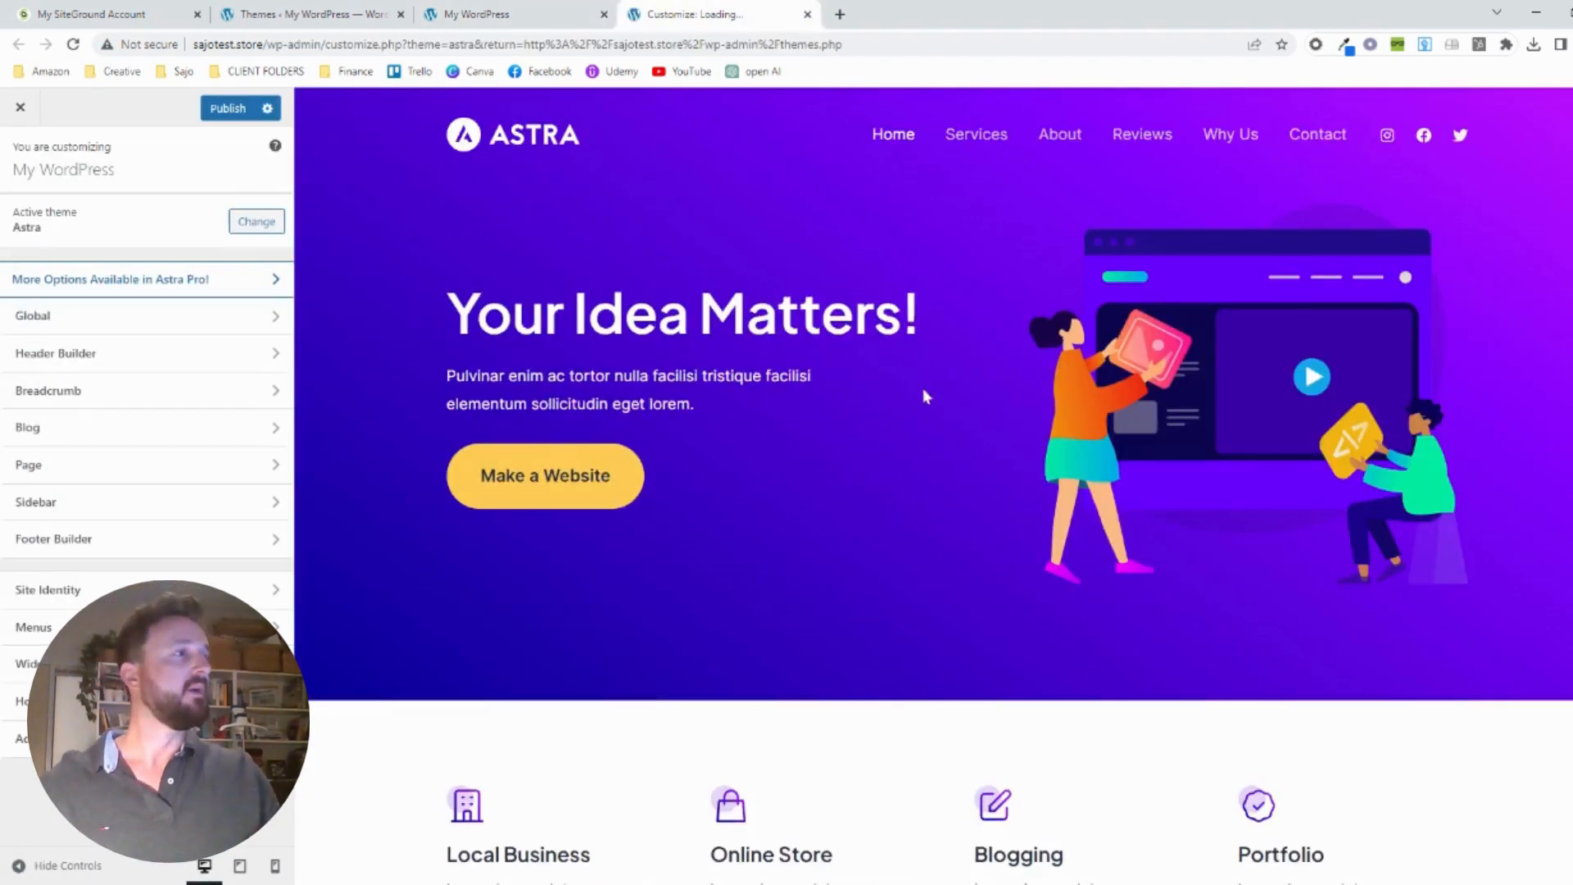
Examine the Astra theme's preview page from the hero section down to the footer
{"action": "scroll", "coordinate": [917, 397], "scroll_direction": "down", "scroll_amount": 1}
{"action": "scroll", "coordinate": [912, 392], "scroll_direction": "down", "scroll_amount": 2}
{"action": "scroll", "coordinate": [912, 391], "scroll_direction": "up", "scroll_amount": 4}
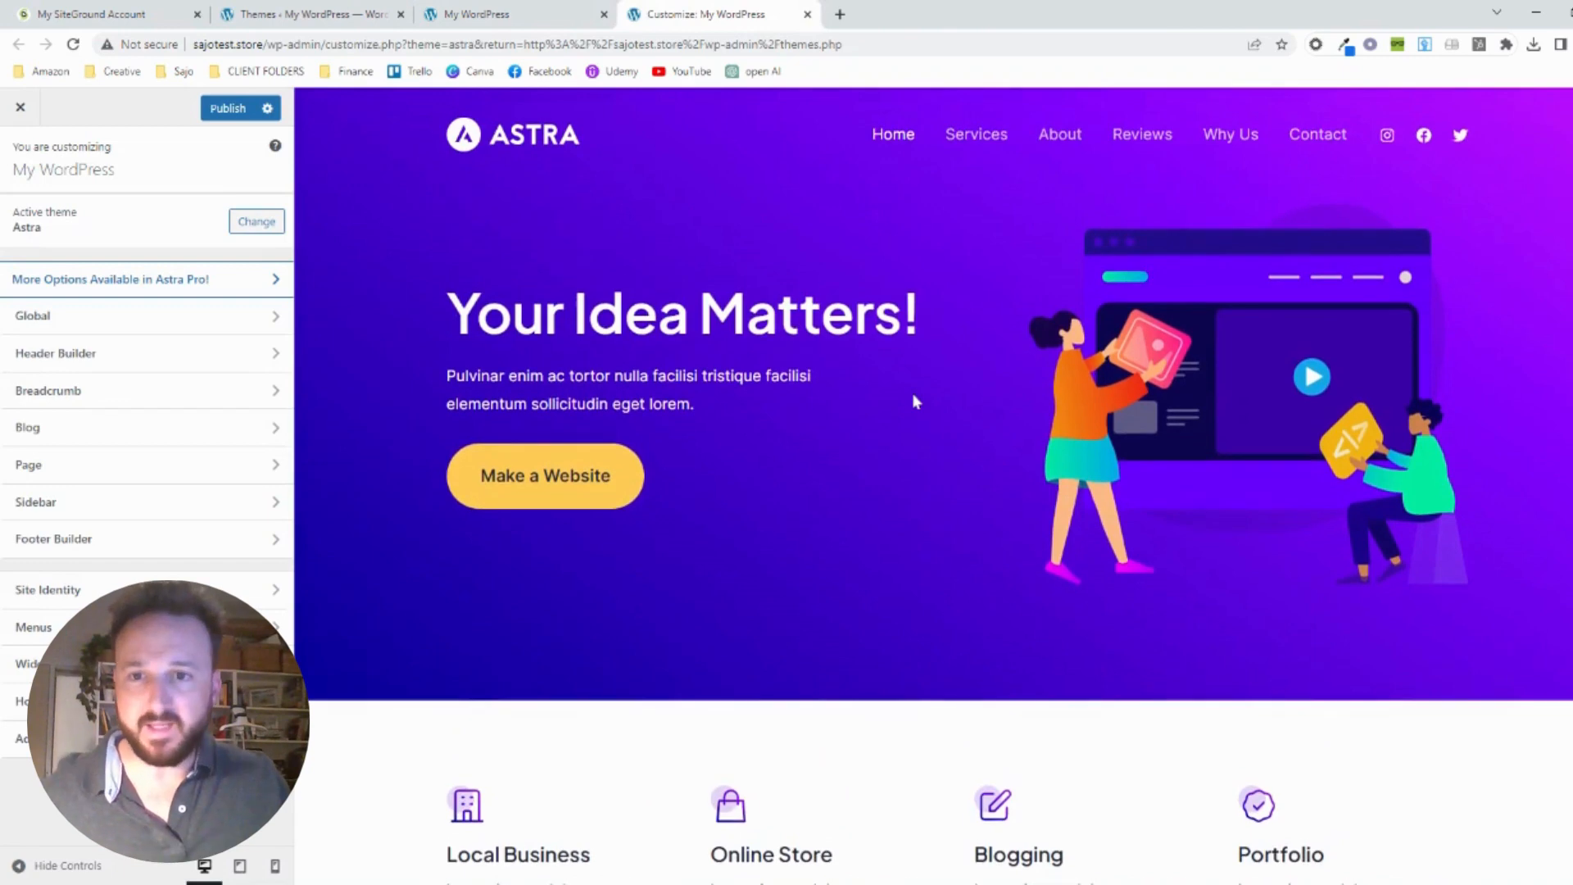
{"action": "scroll", "coordinate": [913, 396], "scroll_direction": "down", "scroll_amount": 8}
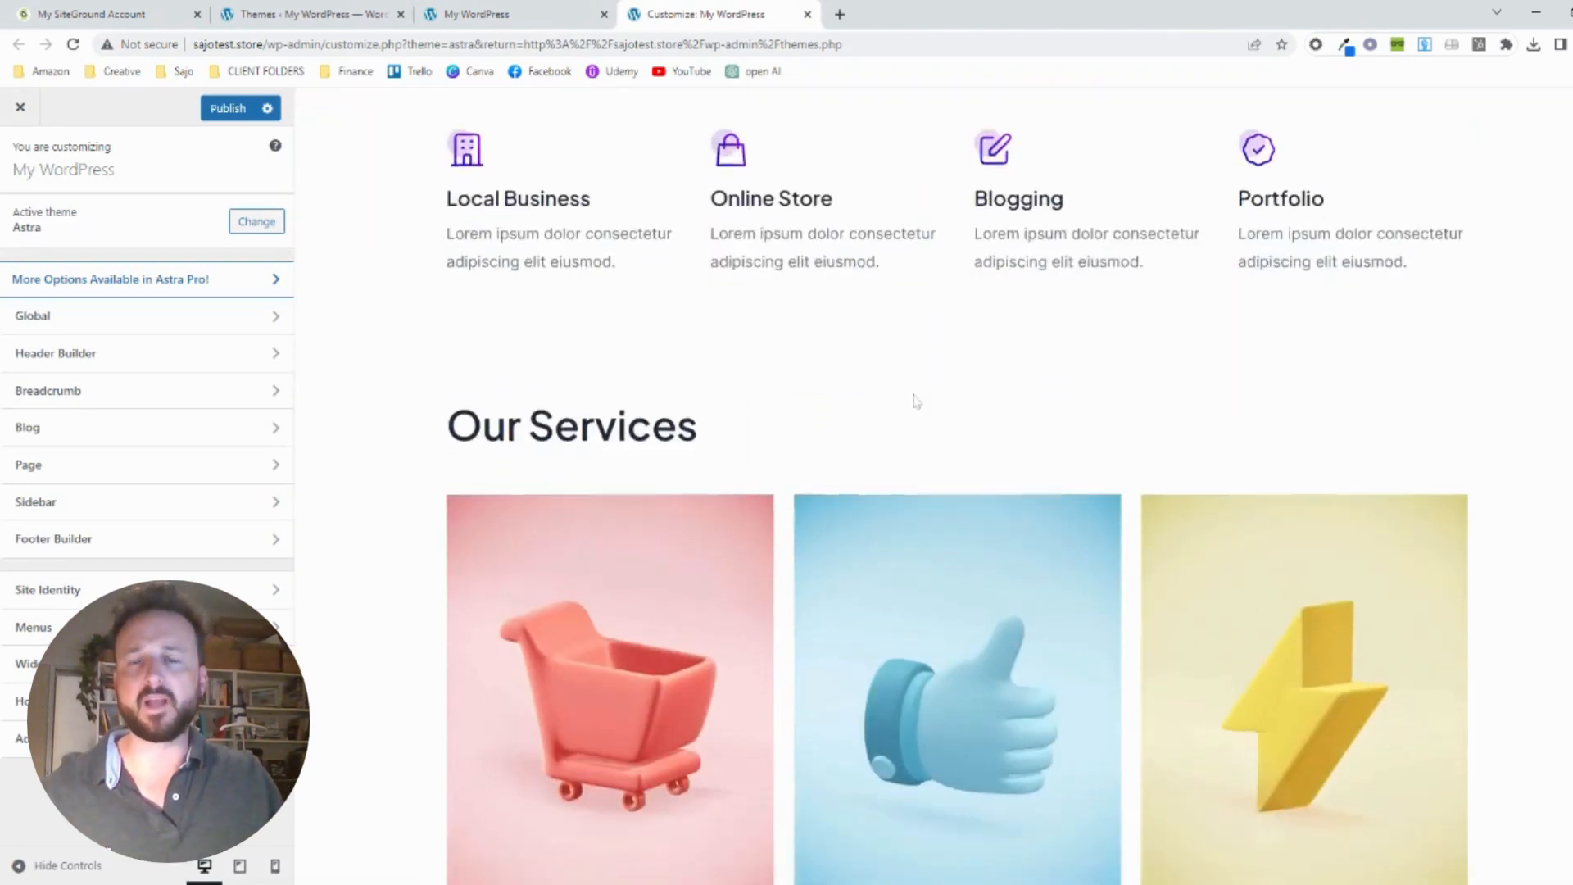
{"action": "scroll", "coordinate": [915, 400], "scroll_direction": "down", "scroll_amount": 10}
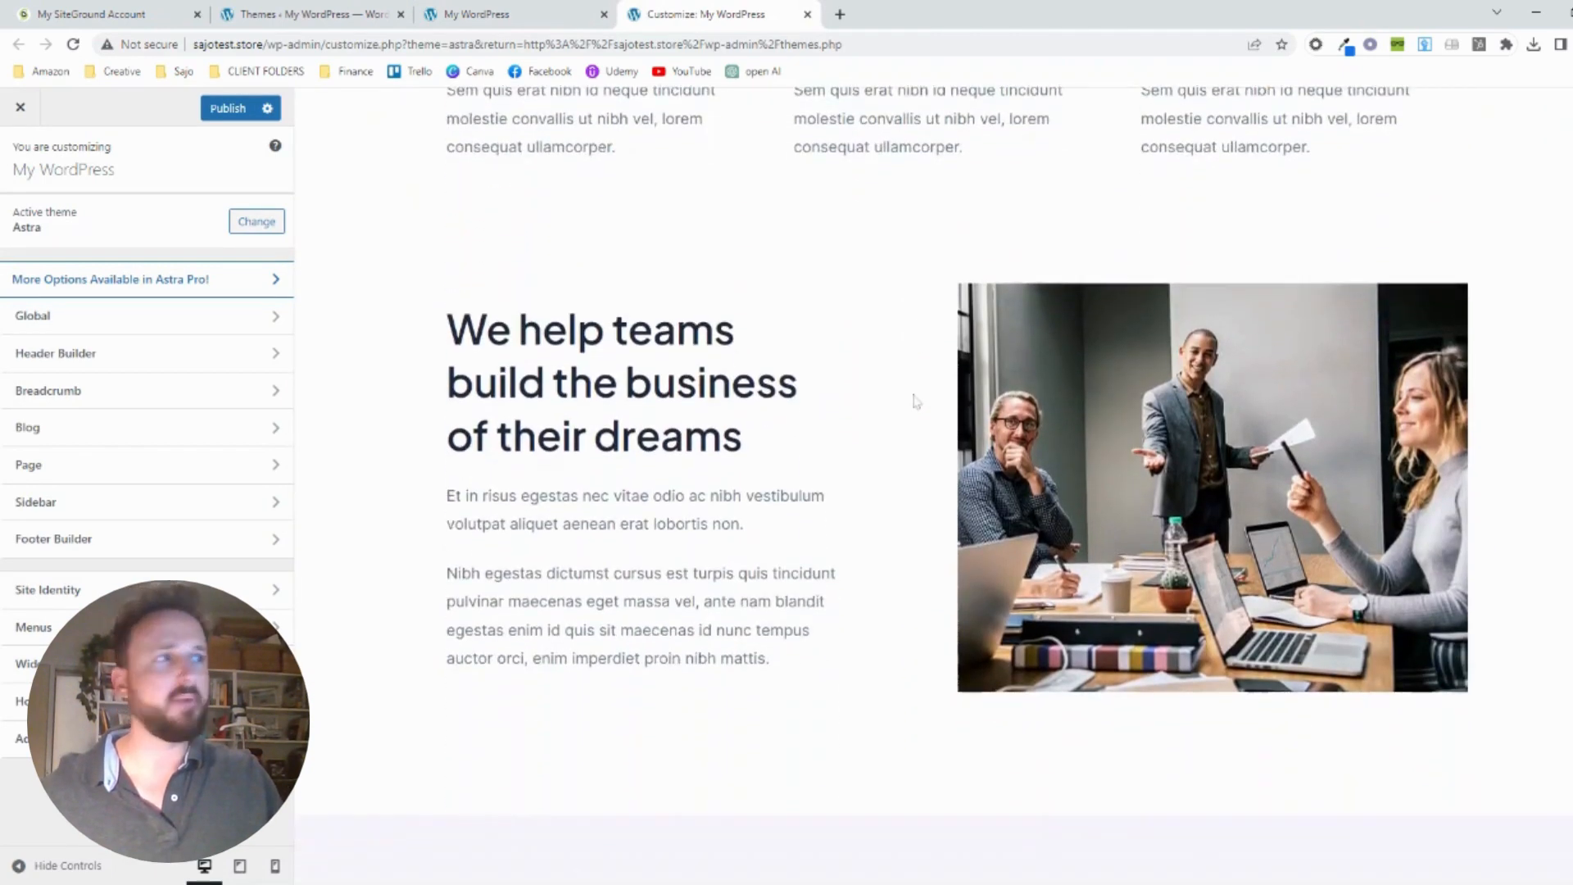
{"action": "scroll", "coordinate": [915, 400], "scroll_direction": "down", "scroll_amount": 9}
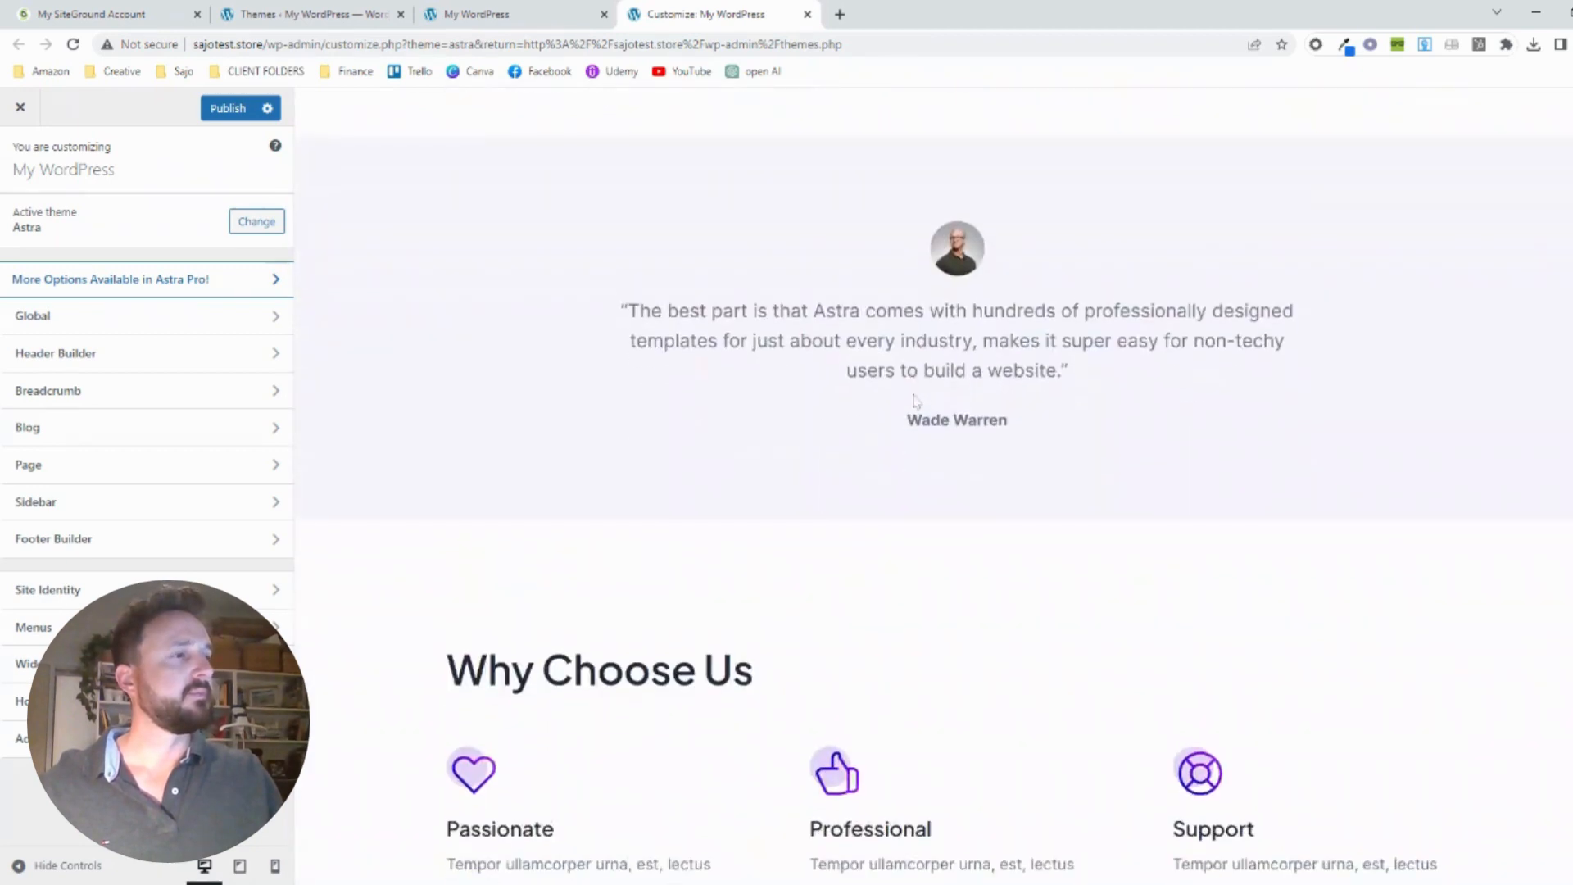
{"action": "scroll", "coordinate": [916, 400], "scroll_direction": "down", "scroll_amount": 2}
{"action": "scroll", "coordinate": [915, 400], "scroll_direction": "down", "scroll_amount": 4}
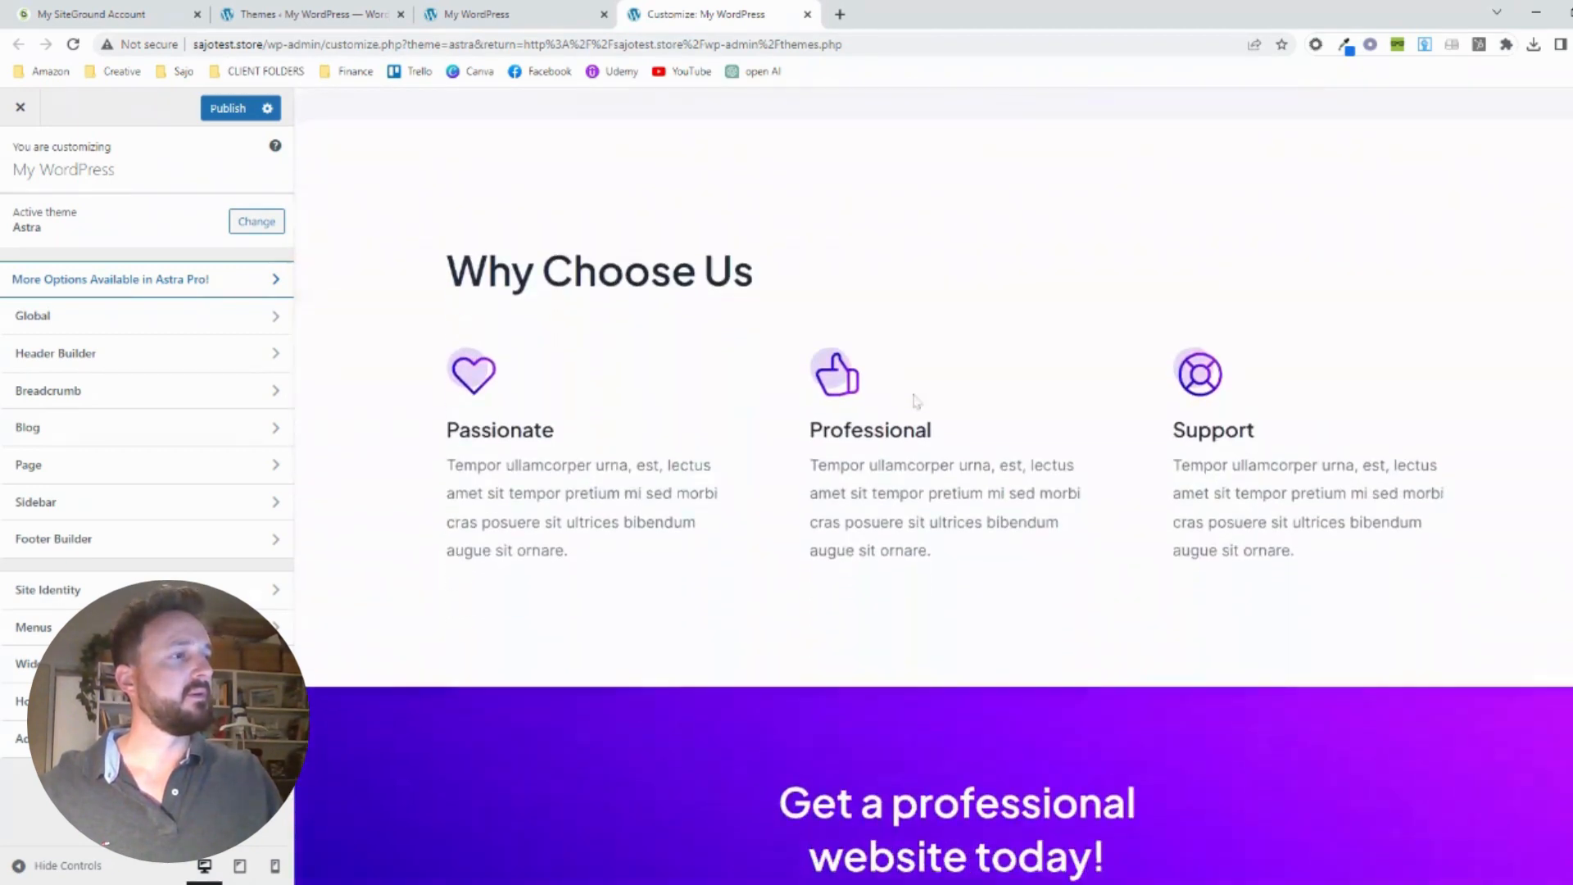
{"action": "scroll", "coordinate": [915, 400], "scroll_direction": "up", "scroll_amount": 14}
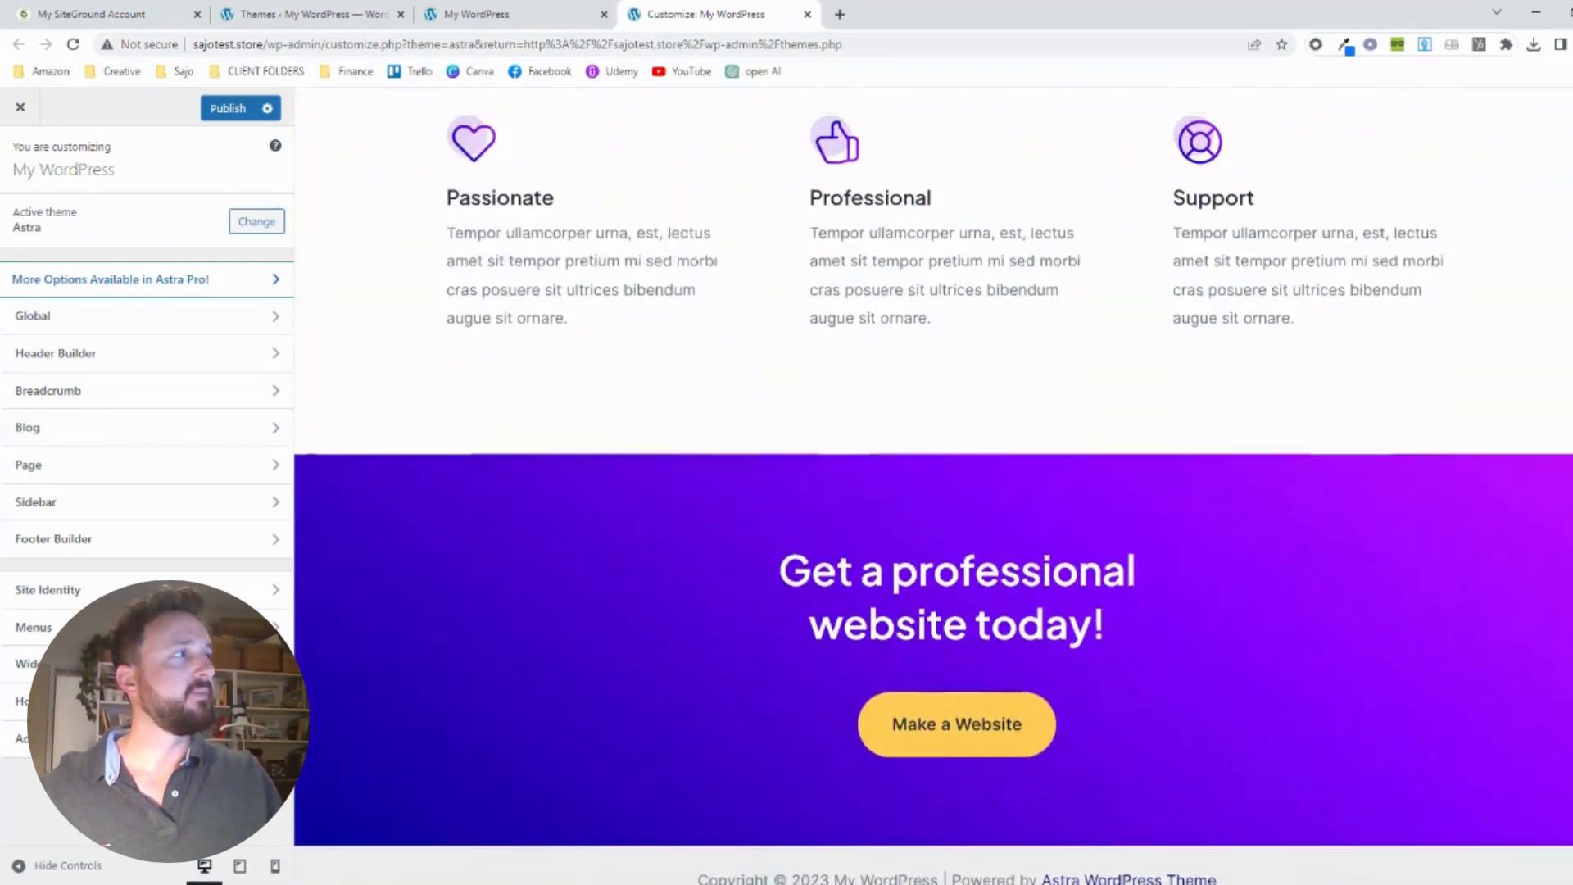
{"action": "scroll", "coordinate": [915, 400], "scroll_direction": "up", "scroll_amount": 13}
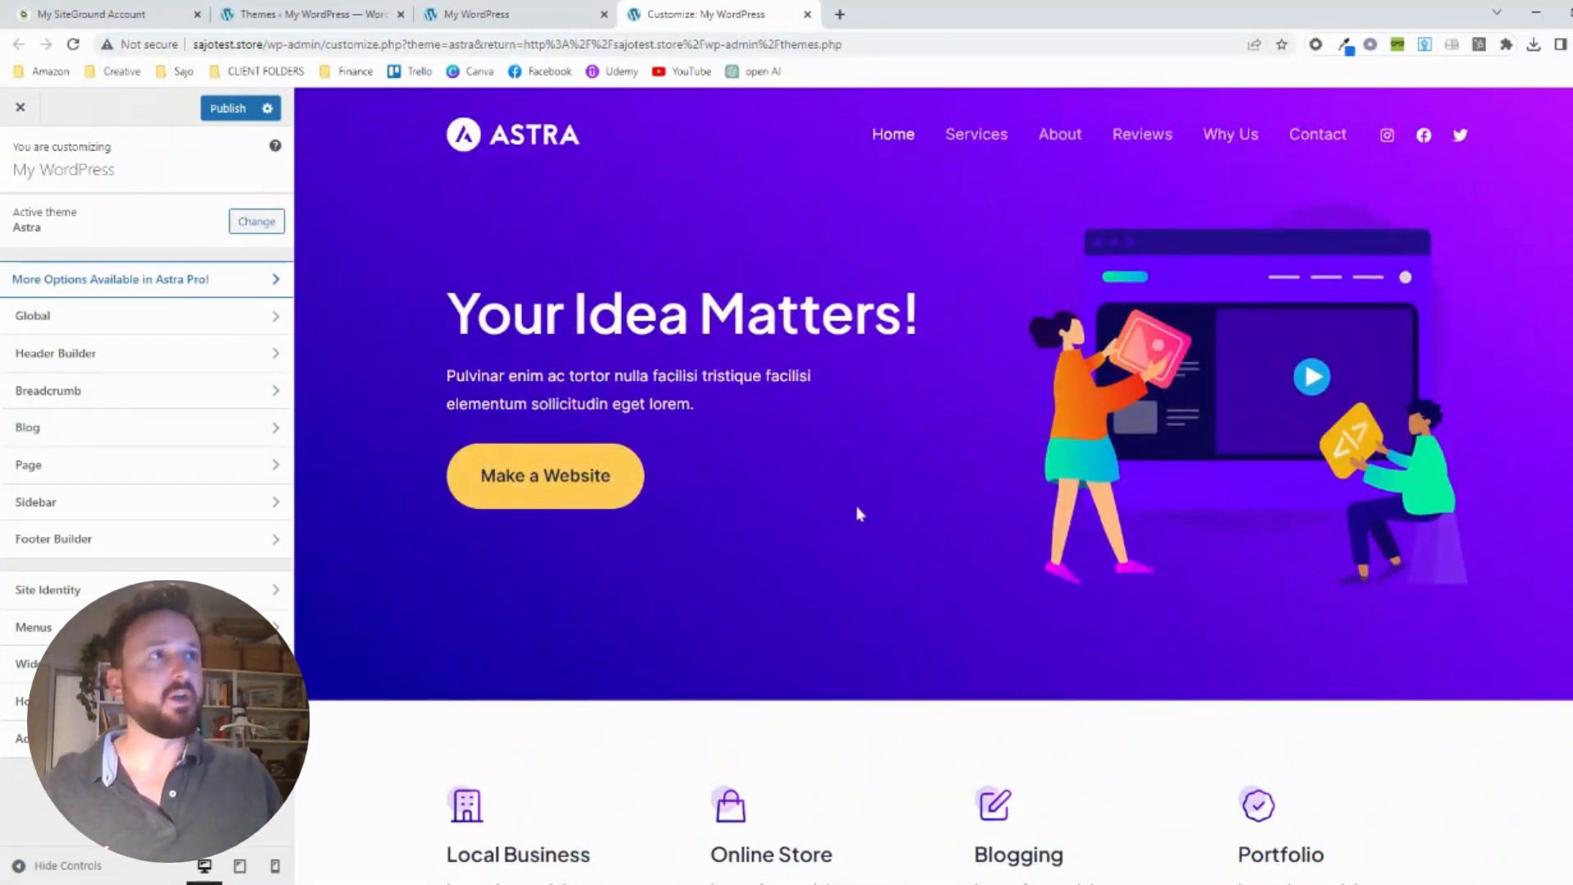
Install and activate the Starter Templates plugin offered by Astra on the installed plugins page
{"action": "left_click", "coordinate": [330, 14]}
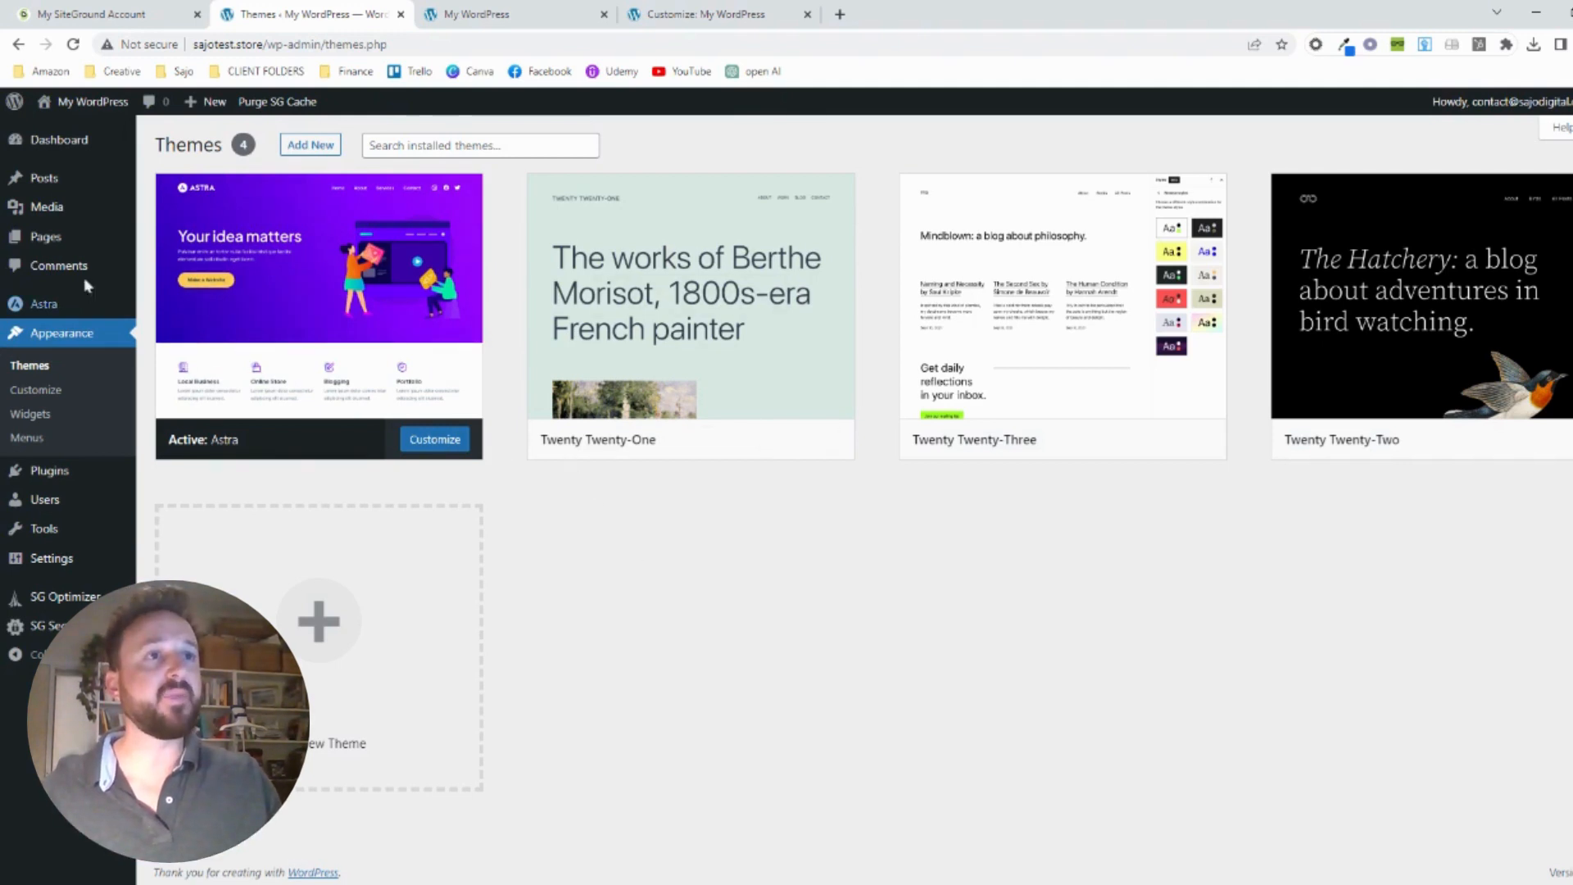
{"action": "left_click", "coordinate": [51, 475]}
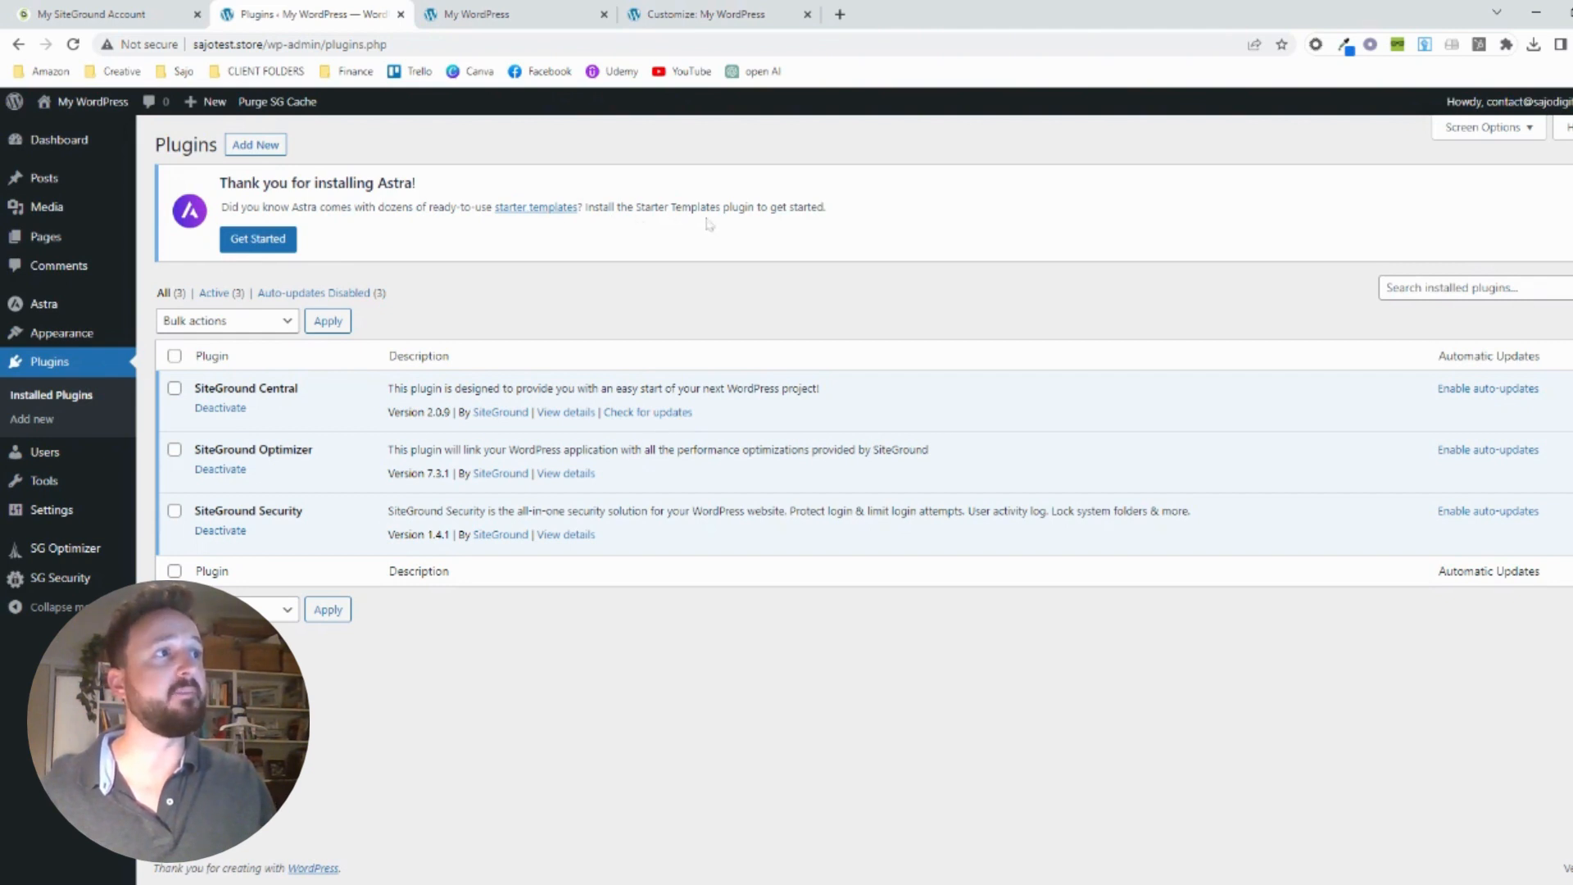
{"action": "left_click", "coordinate": [260, 244]}
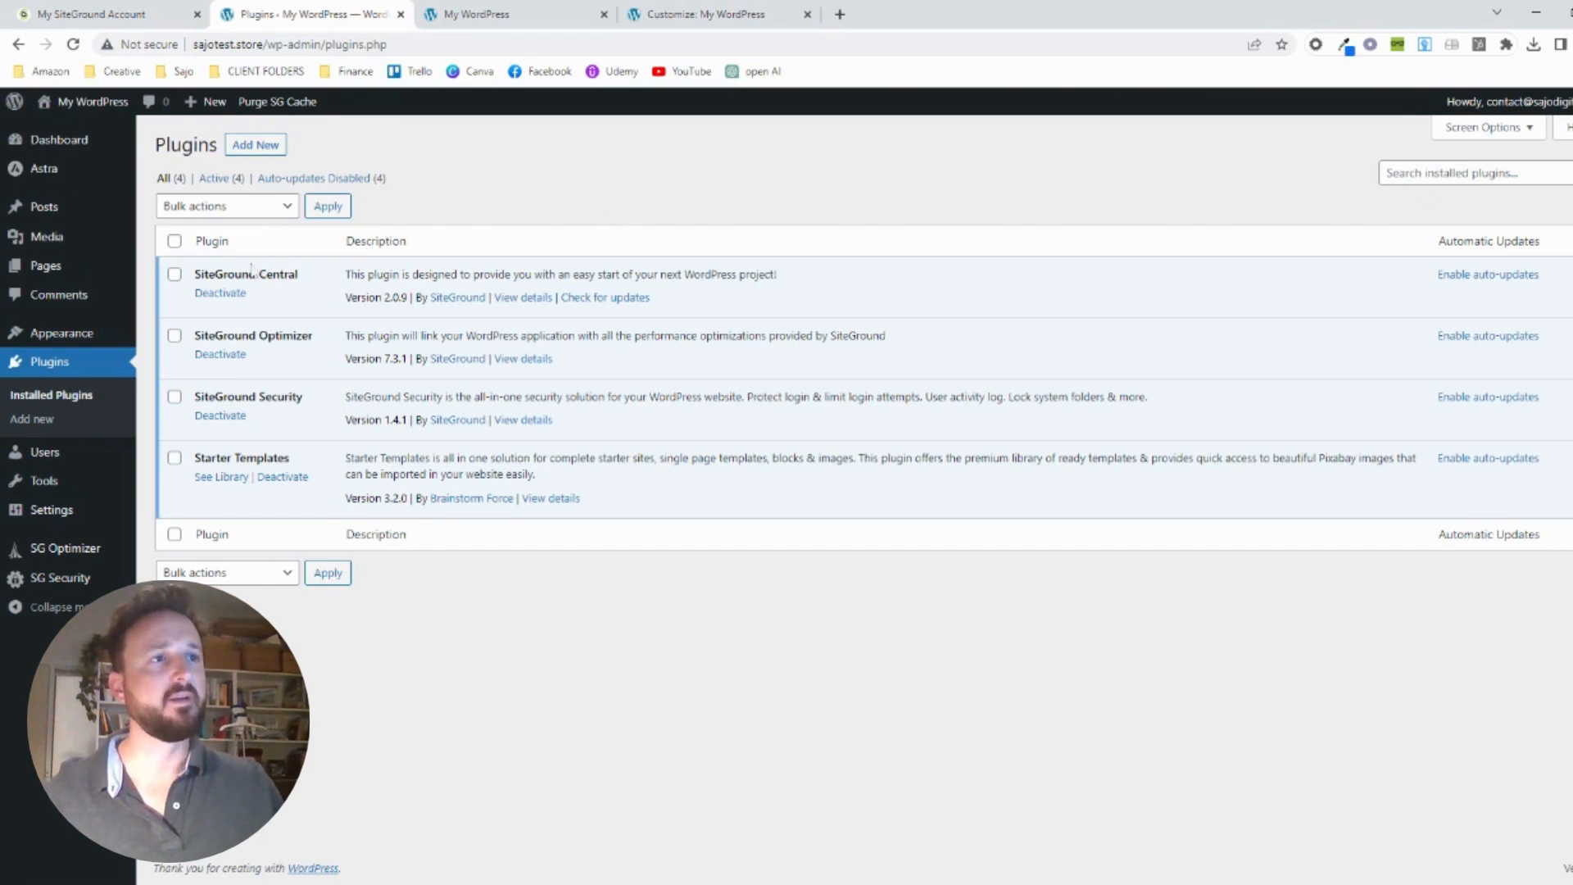
Open the Starter Templates library, start building the website, and choose Elementor as the page builder
{"action": "left_click", "coordinate": [223, 480]}
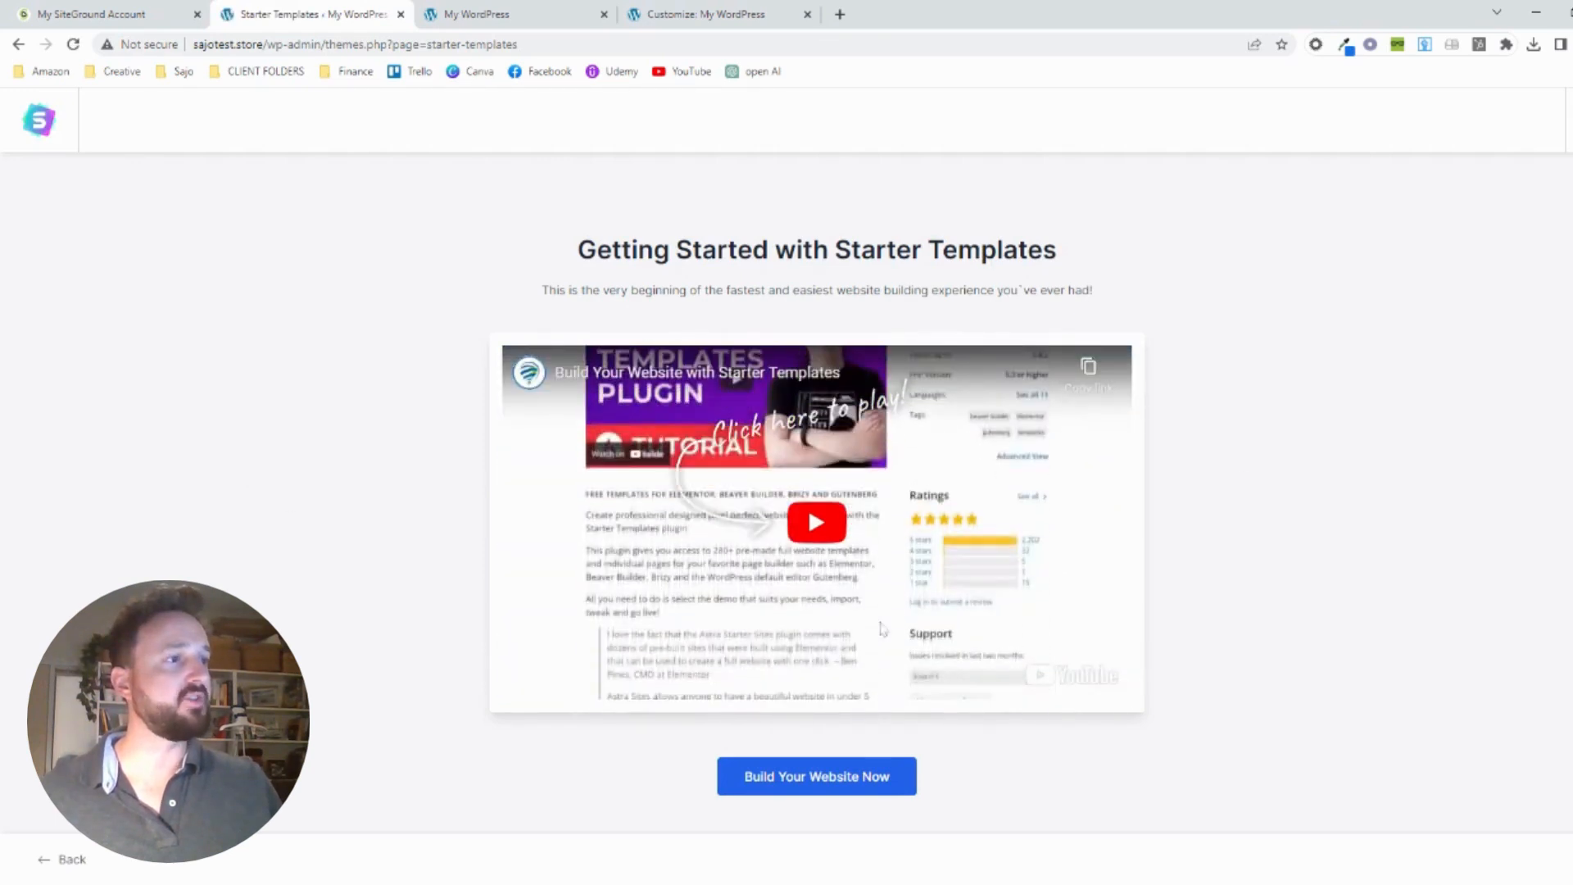
{"action": "left_click", "coordinate": [793, 782]}
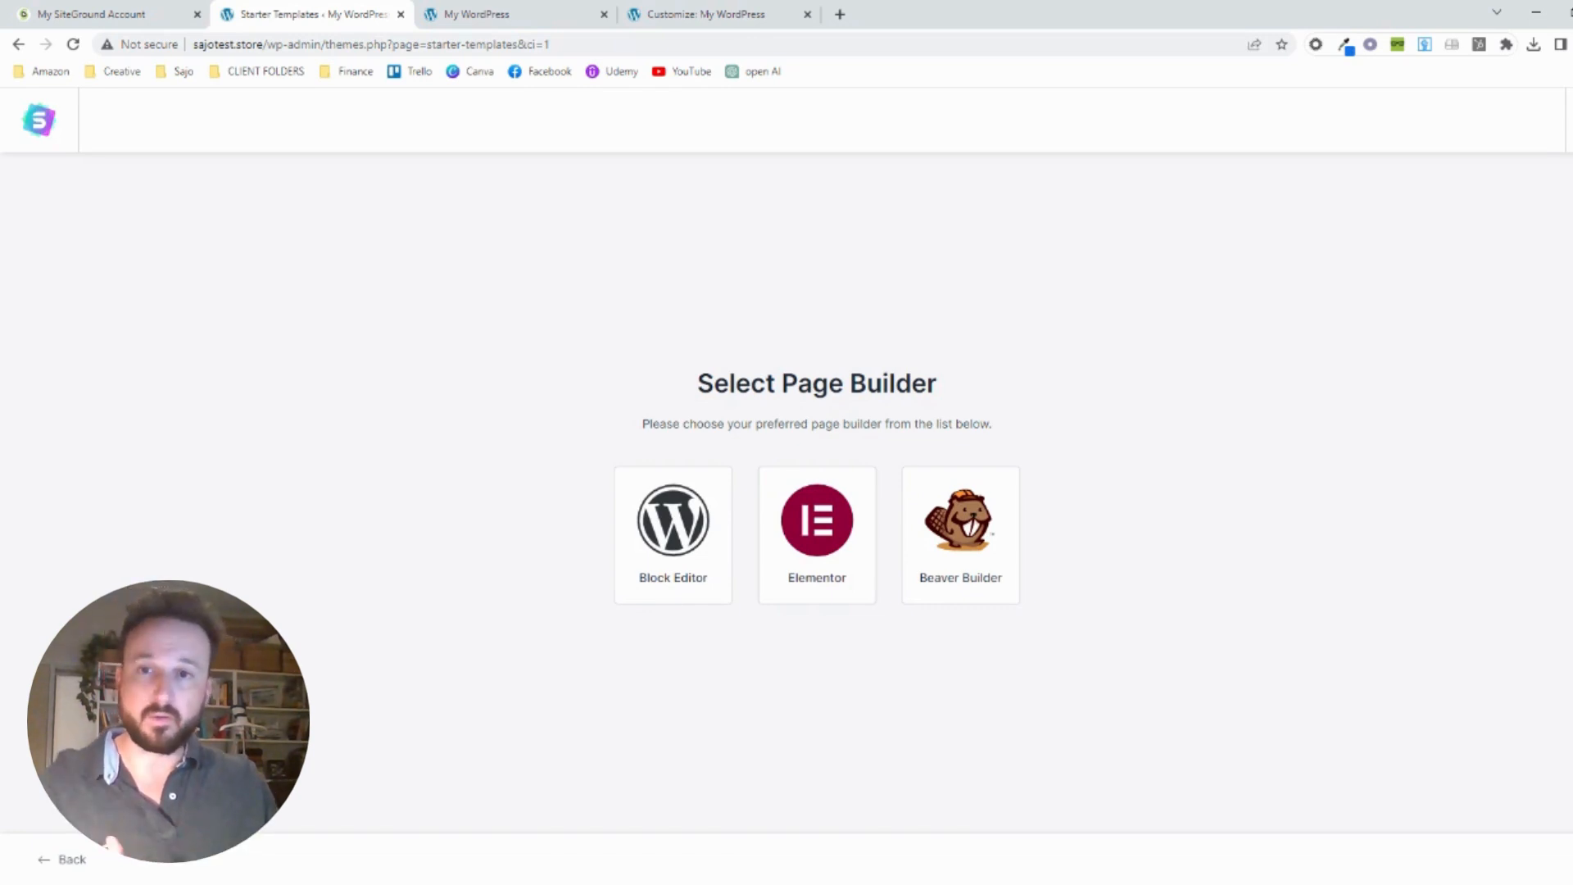
{"action": "left_click", "coordinate": [795, 529]}
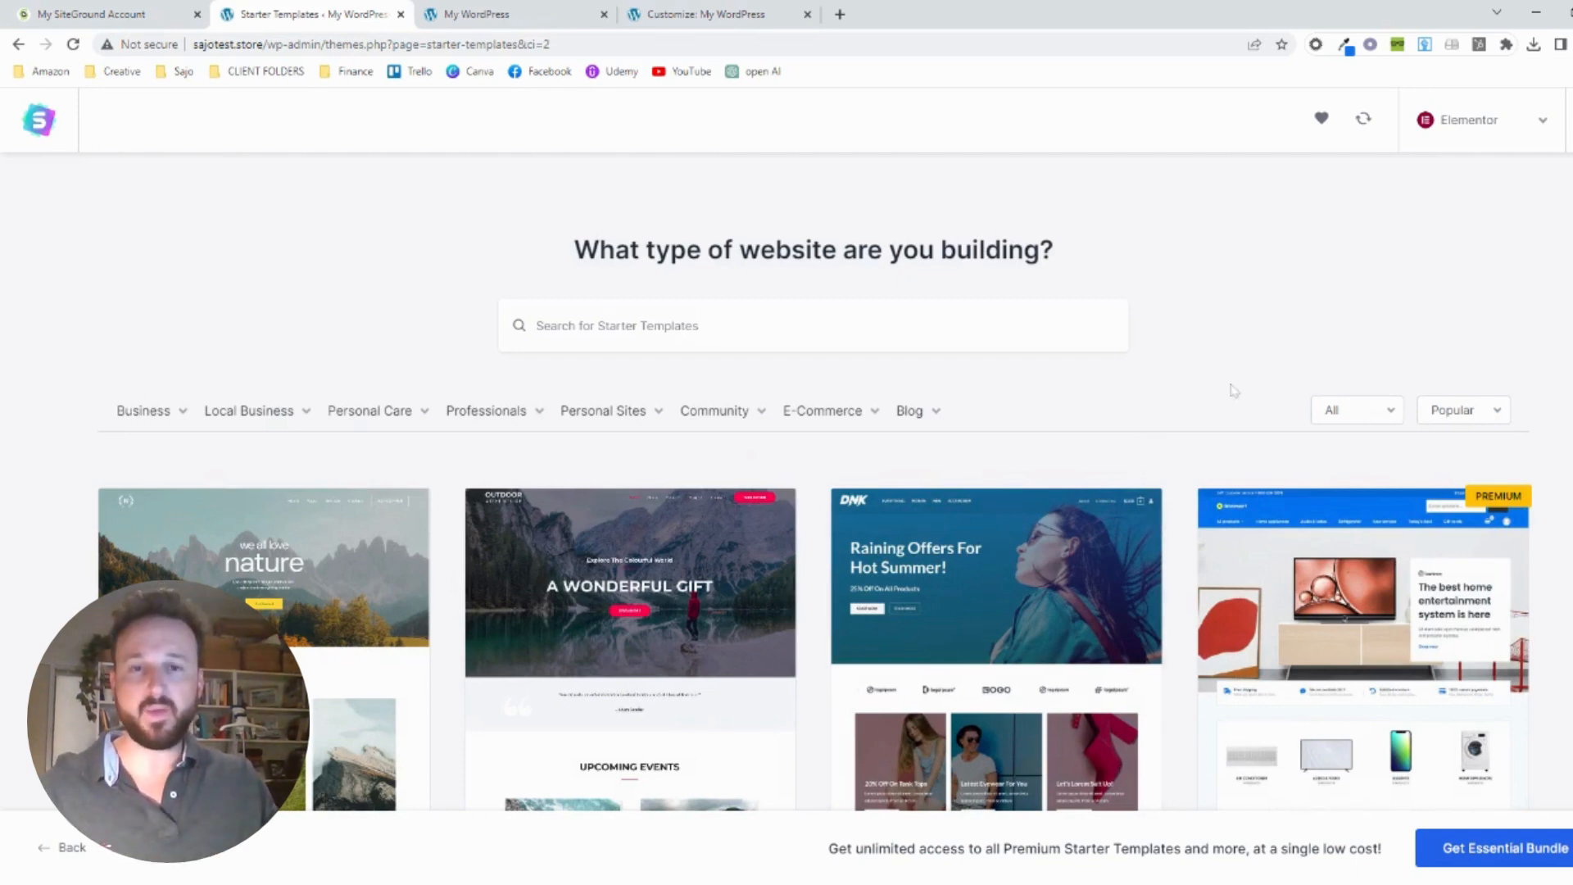
Look through the free and premium Elementor starter templates in the unfiltered library
{"action": "scroll", "coordinate": [1235, 390], "scroll_direction": "down", "scroll_amount": 8}
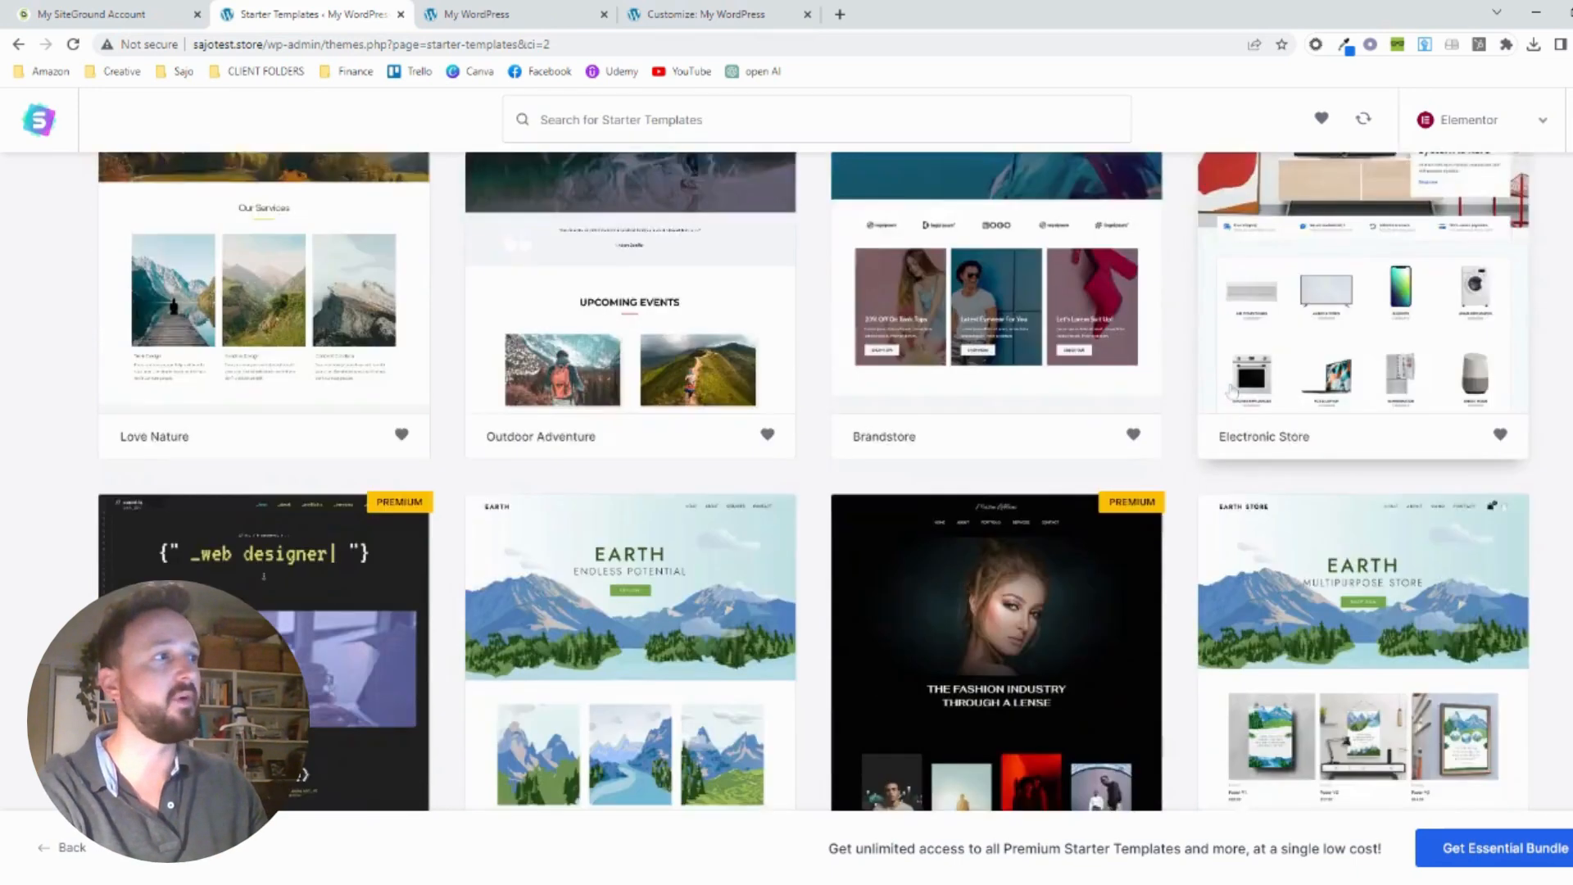
{"action": "scroll", "coordinate": [1231, 391], "scroll_direction": "down", "scroll_amount": 9}
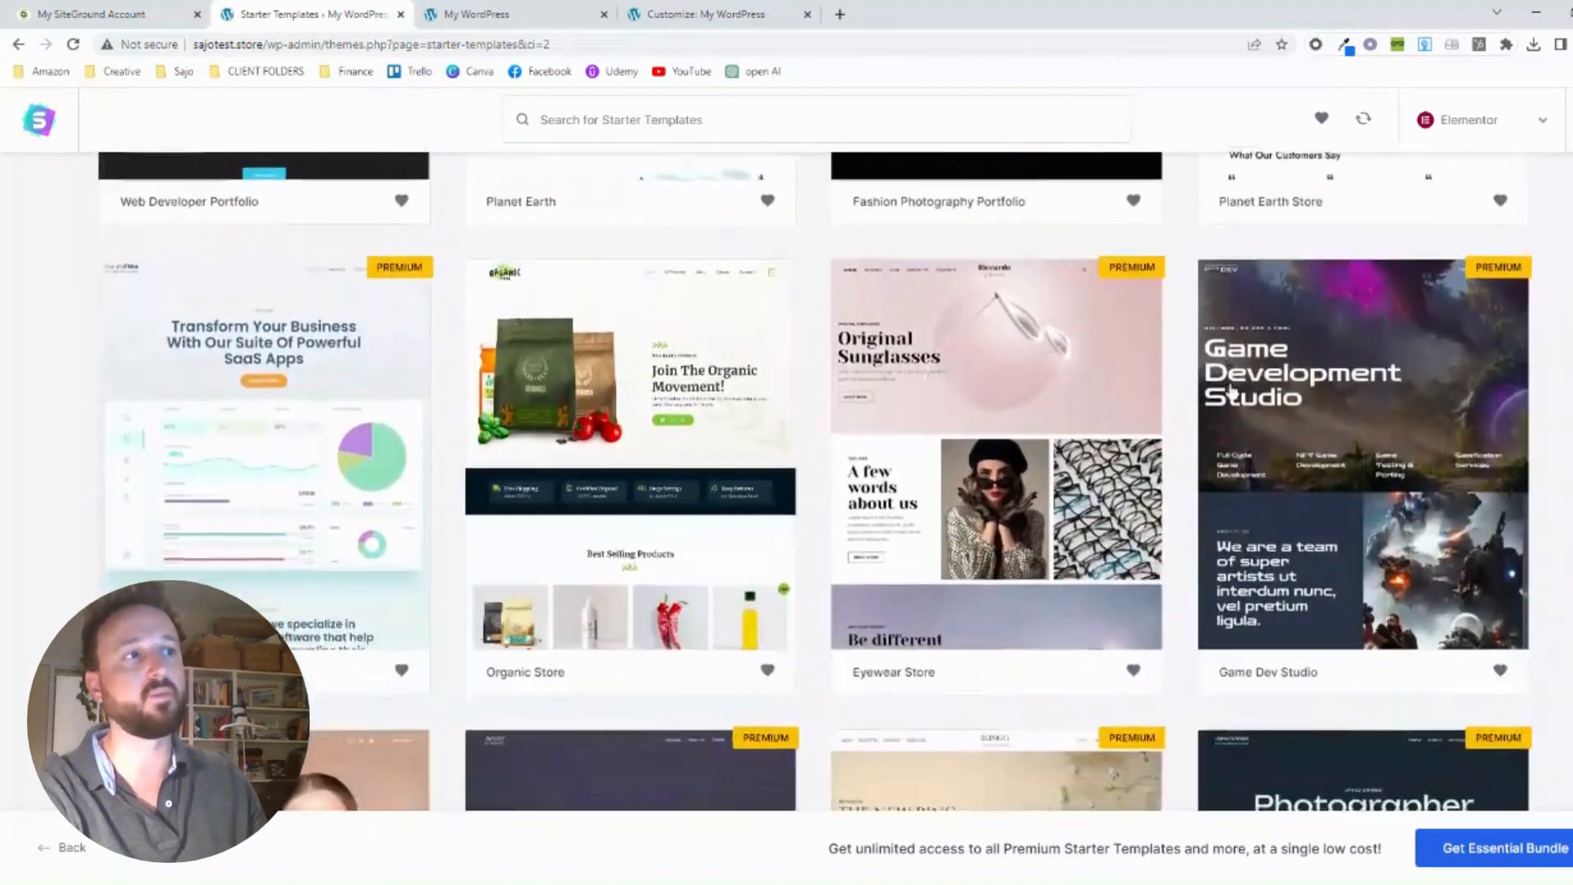
{"action": "scroll", "coordinate": [1231, 390], "scroll_direction": "down", "scroll_amount": 8}
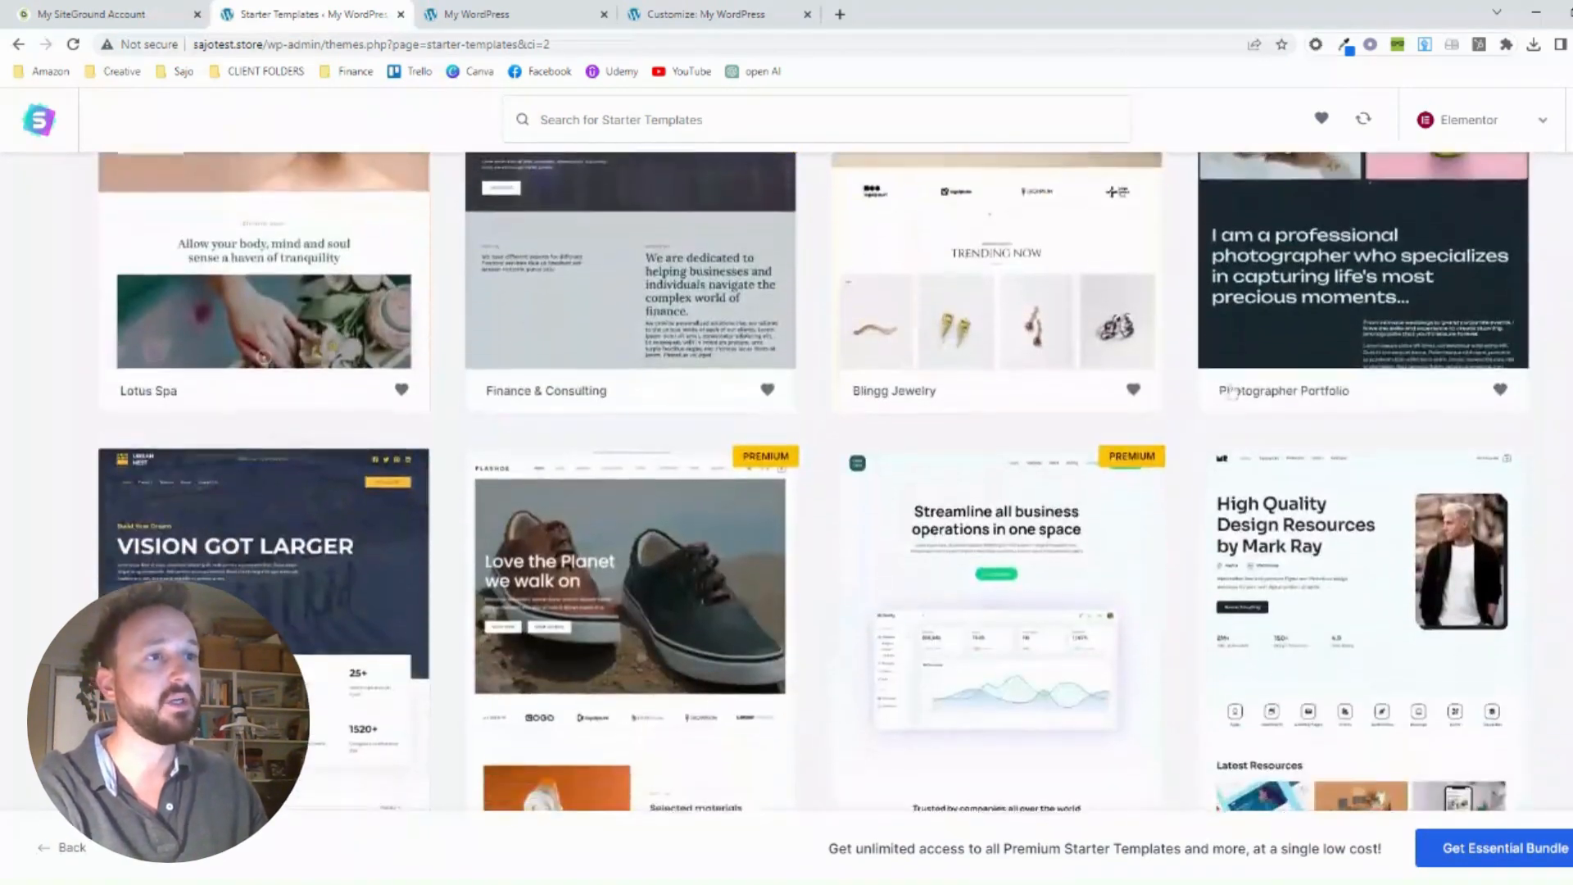
{"action": "scroll", "coordinate": [1233, 391], "scroll_direction": "down", "scroll_amount": 1}
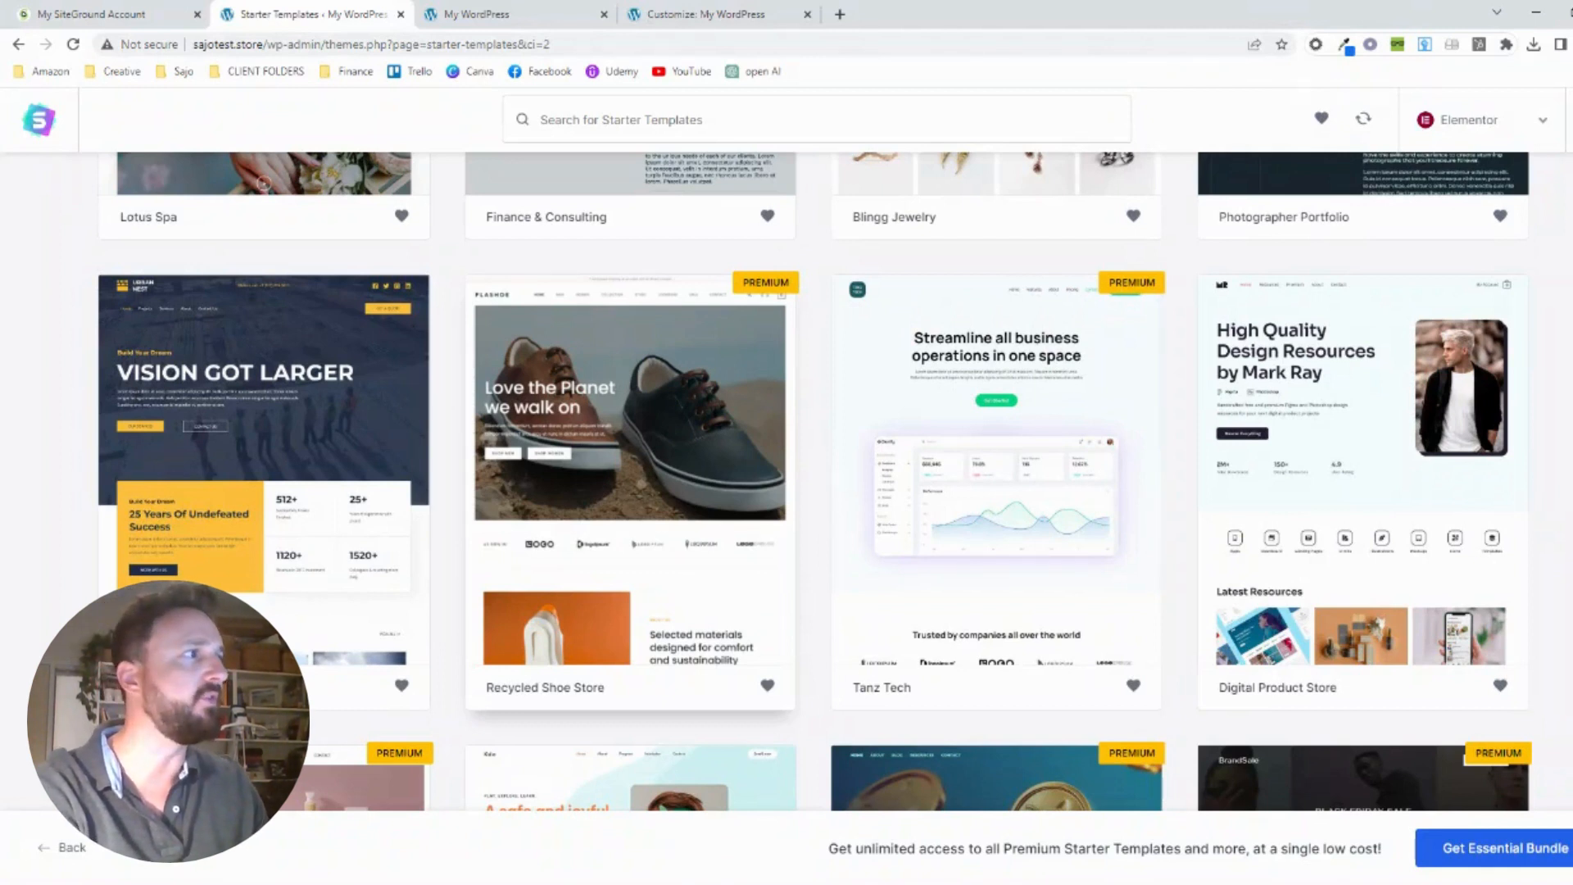
{"action": "scroll", "coordinate": [815, 328], "scroll_direction": "down", "scroll_amount": 3}
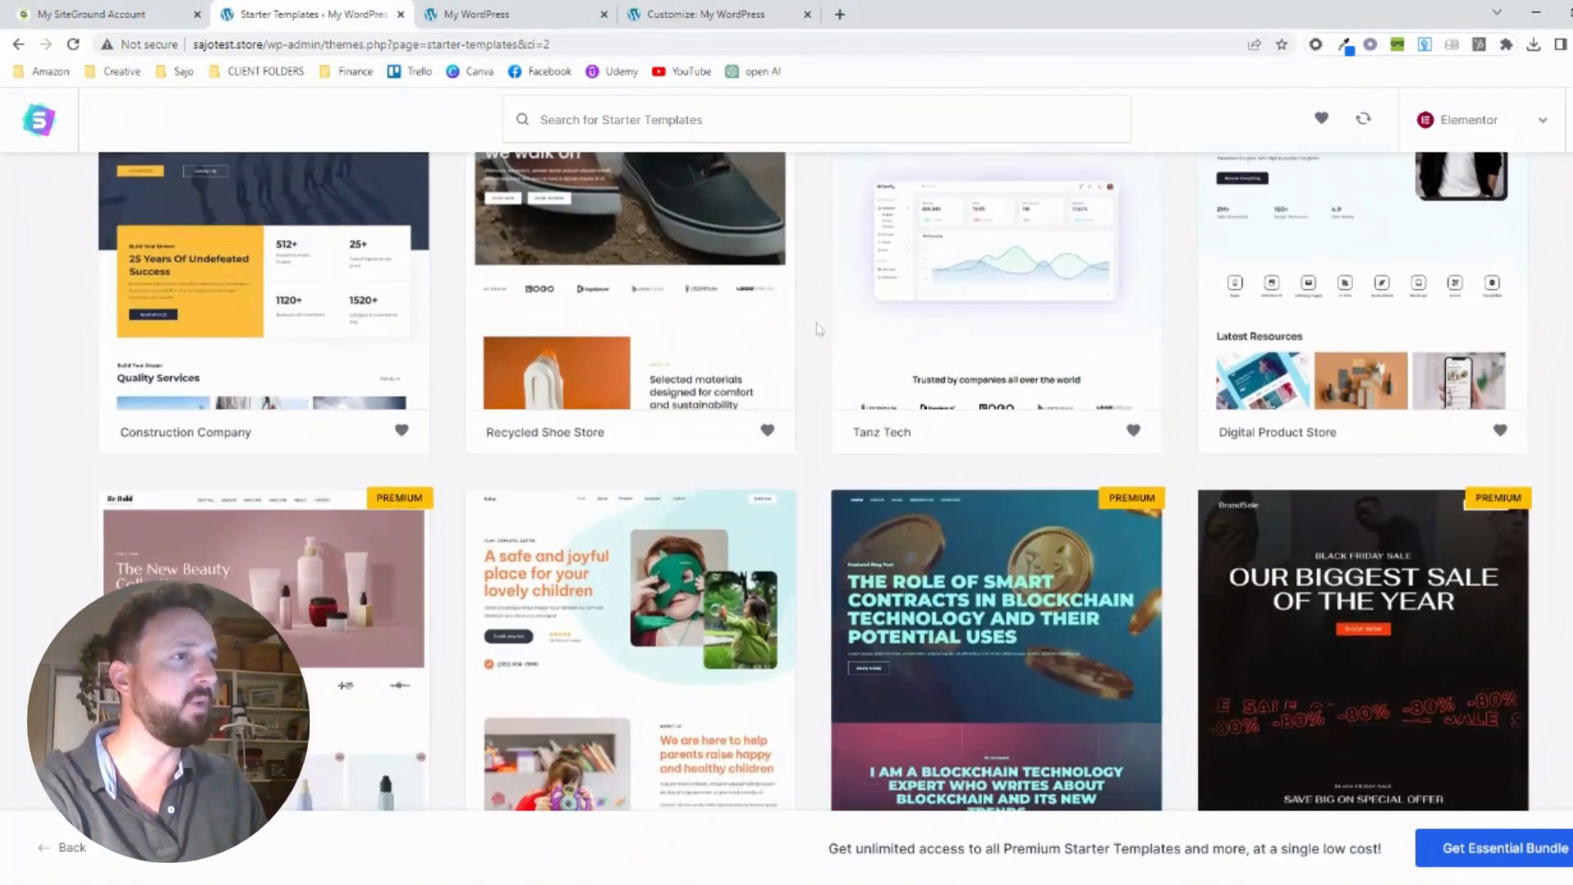
{"action": "scroll", "coordinate": [815, 328], "scroll_direction": "down", "scroll_amount": 7}
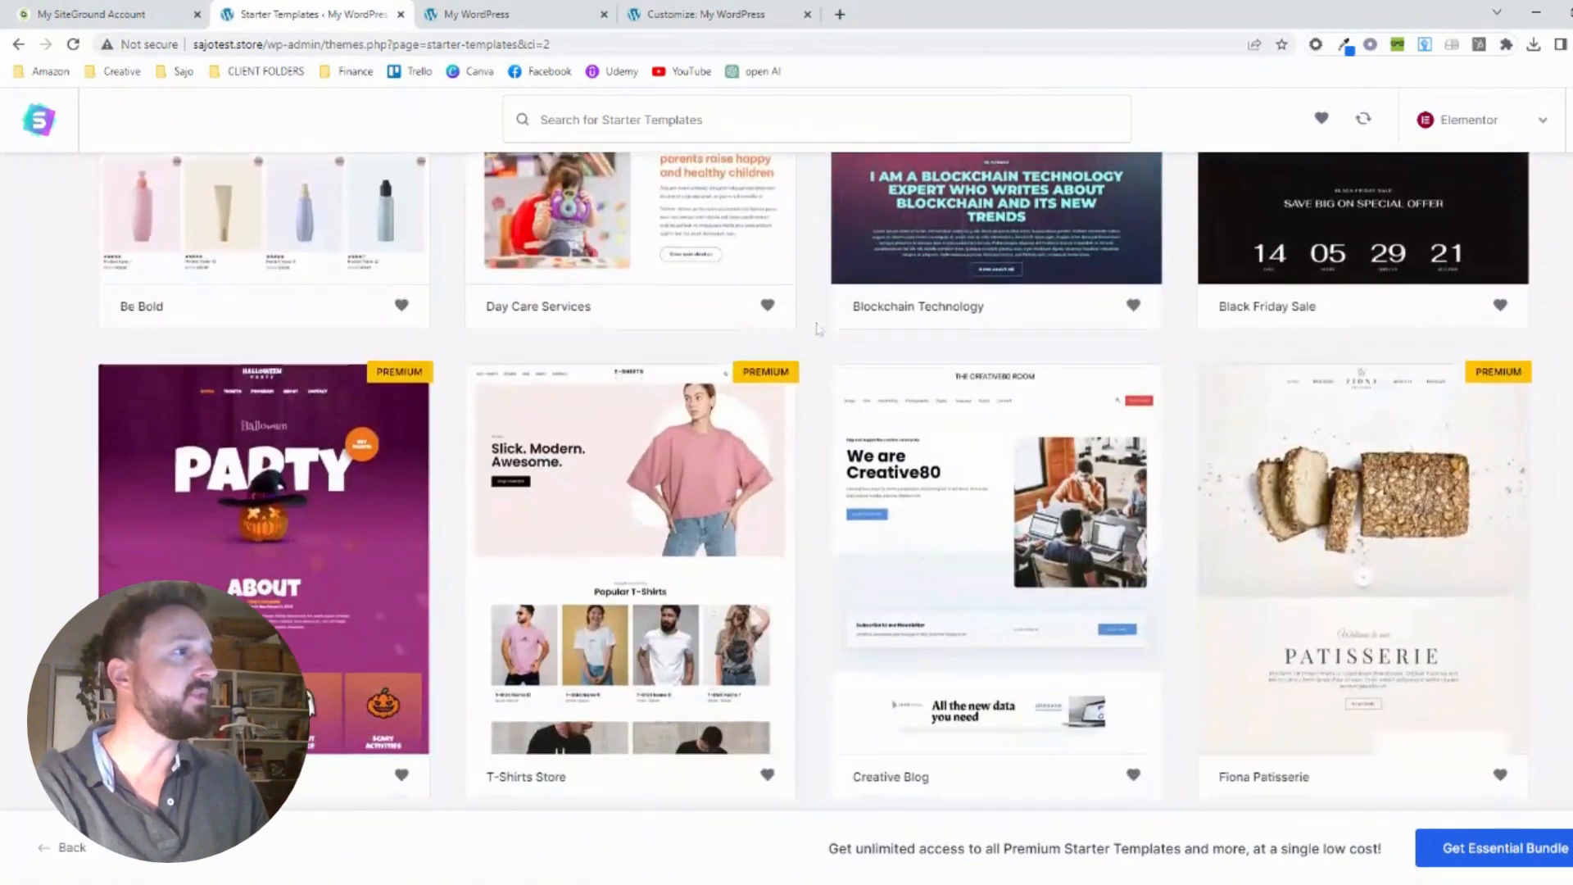
{"action": "scroll", "coordinate": [815, 328], "scroll_direction": "down", "scroll_amount": 2}
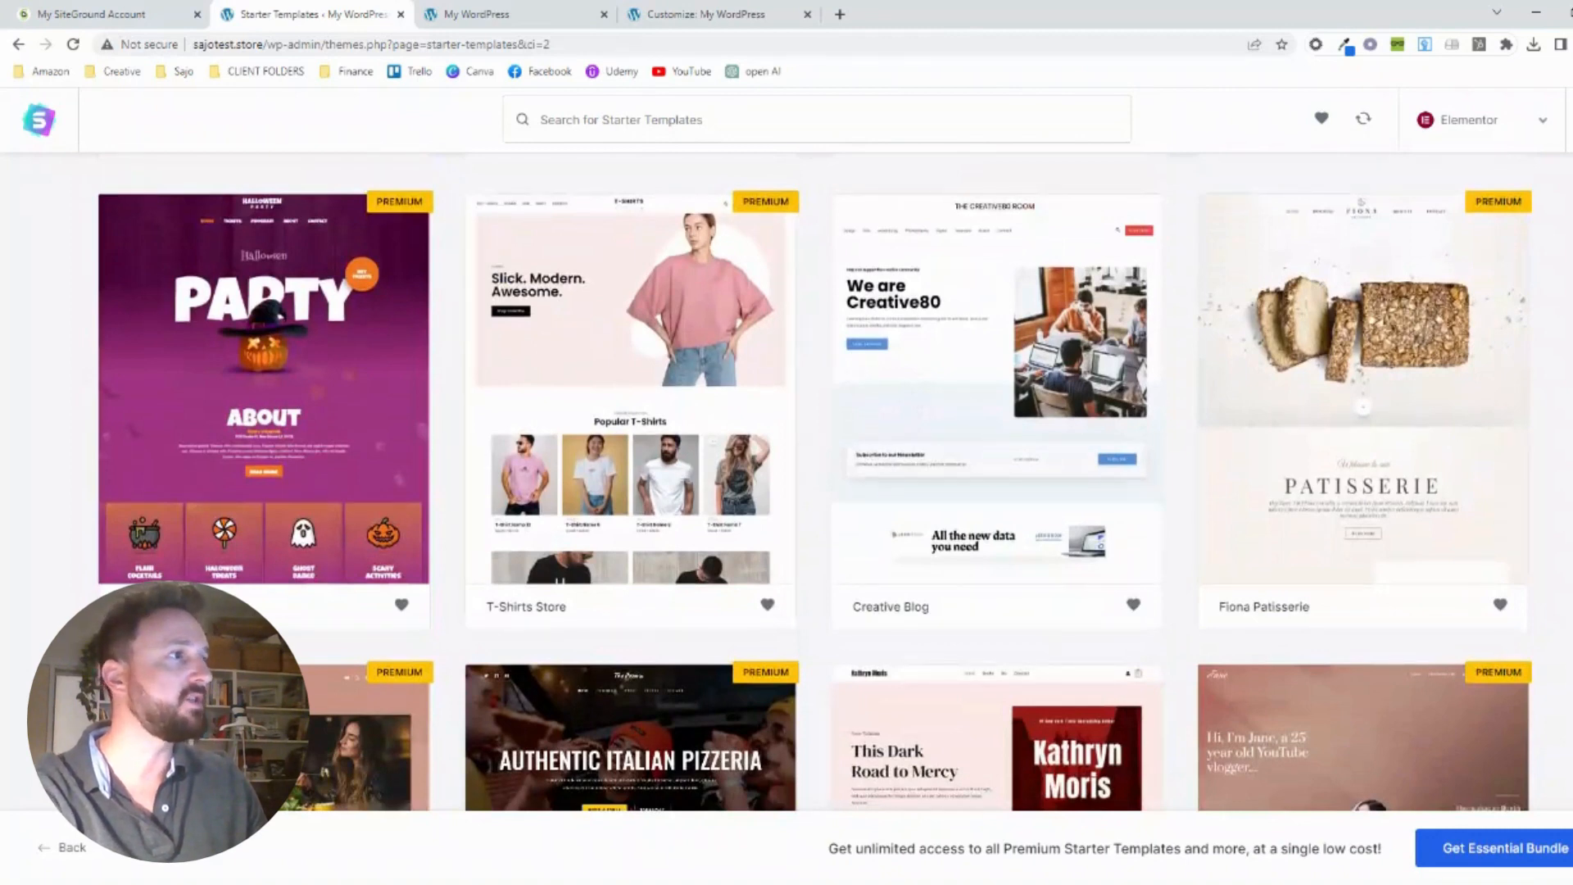
{"action": "scroll", "coordinate": [816, 329], "scroll_direction": "down", "scroll_amount": 7}
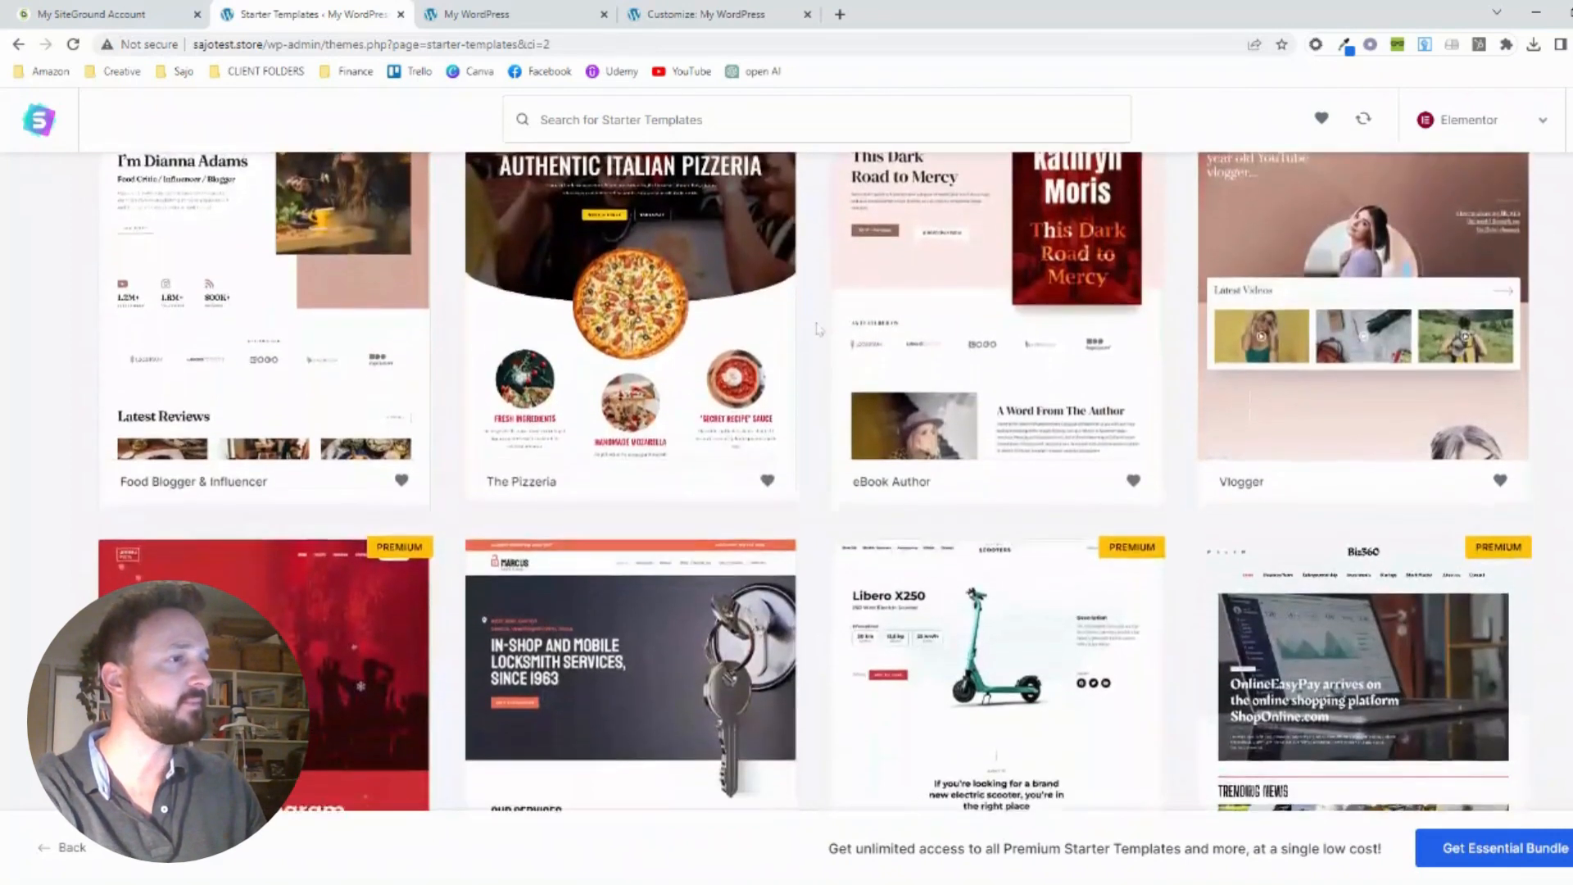
{"action": "scroll", "coordinate": [816, 328], "scroll_direction": "down", "scroll_amount": 4}
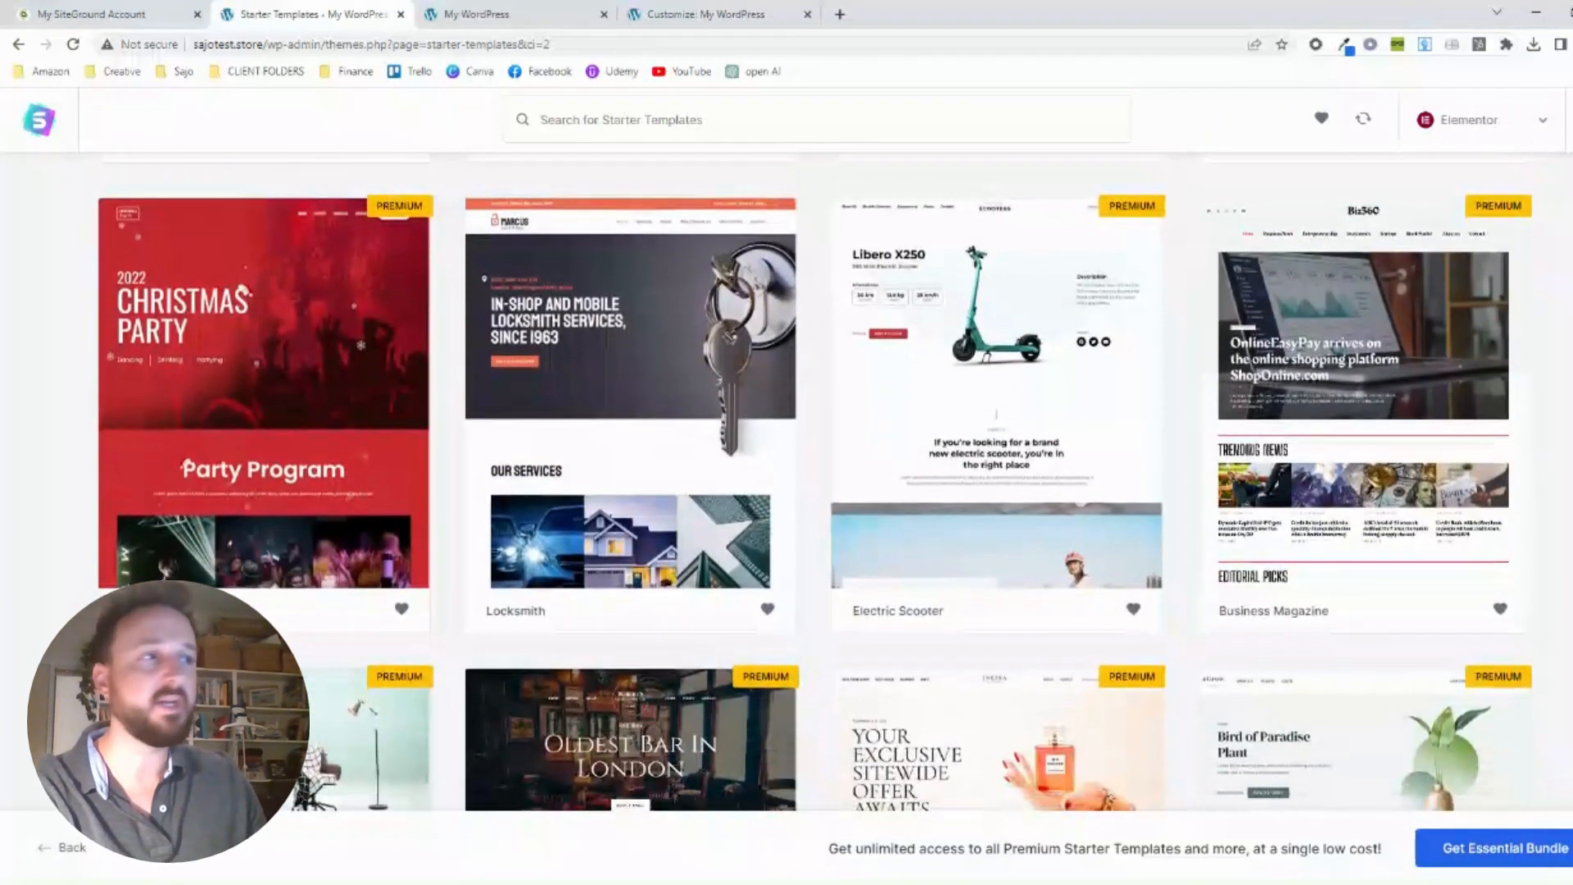
{"action": "scroll", "coordinate": [816, 329], "scroll_direction": "down", "scroll_amount": 2}
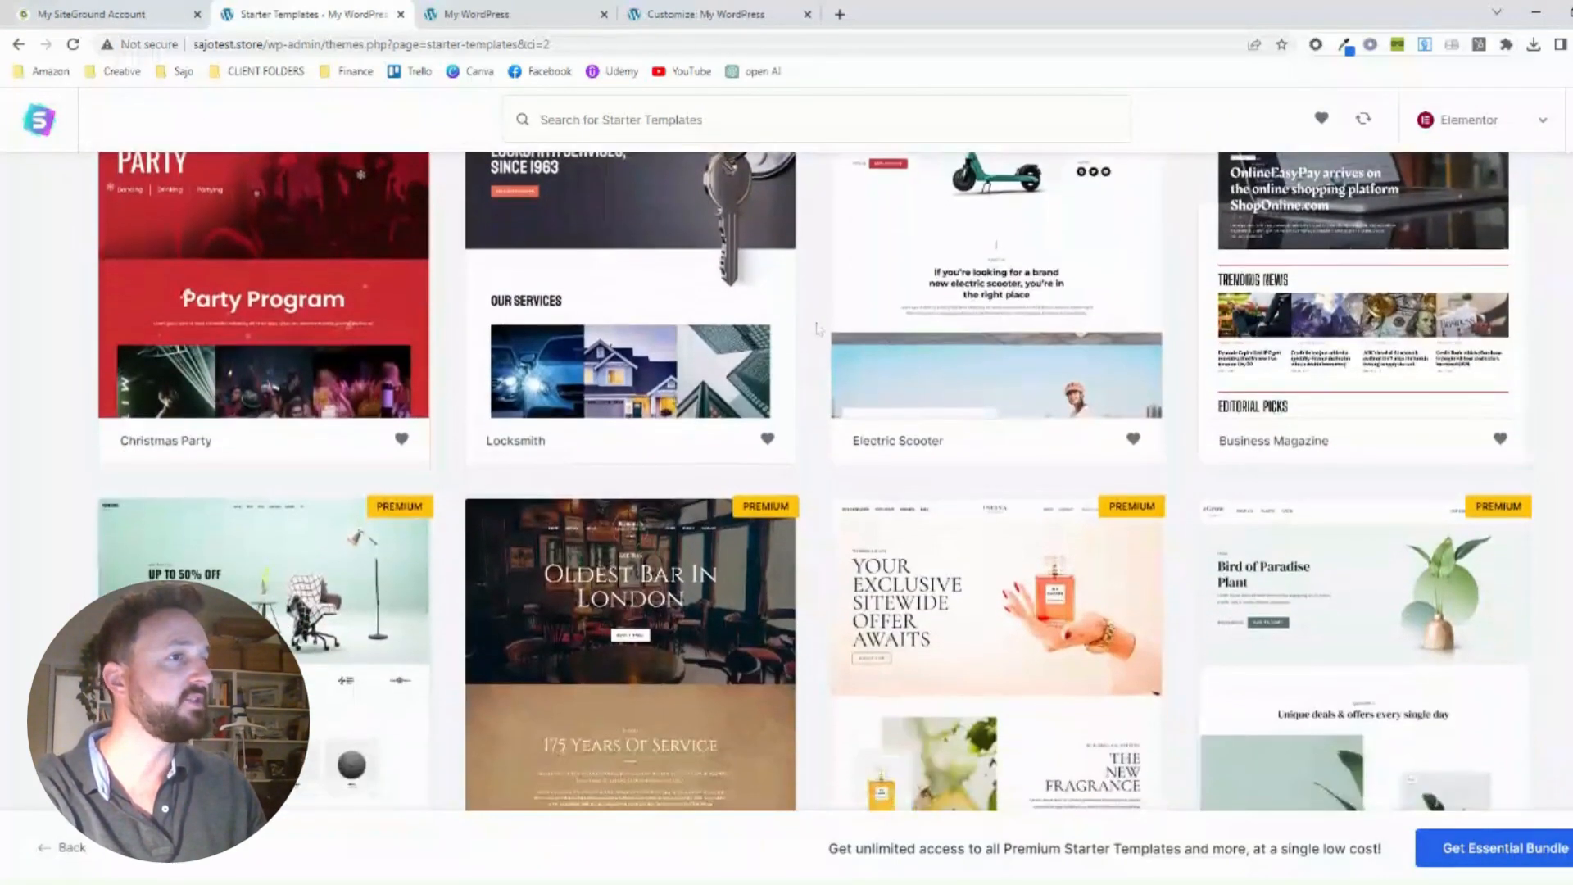
{"action": "scroll", "coordinate": [817, 329], "scroll_direction": "up", "scroll_amount": 20}
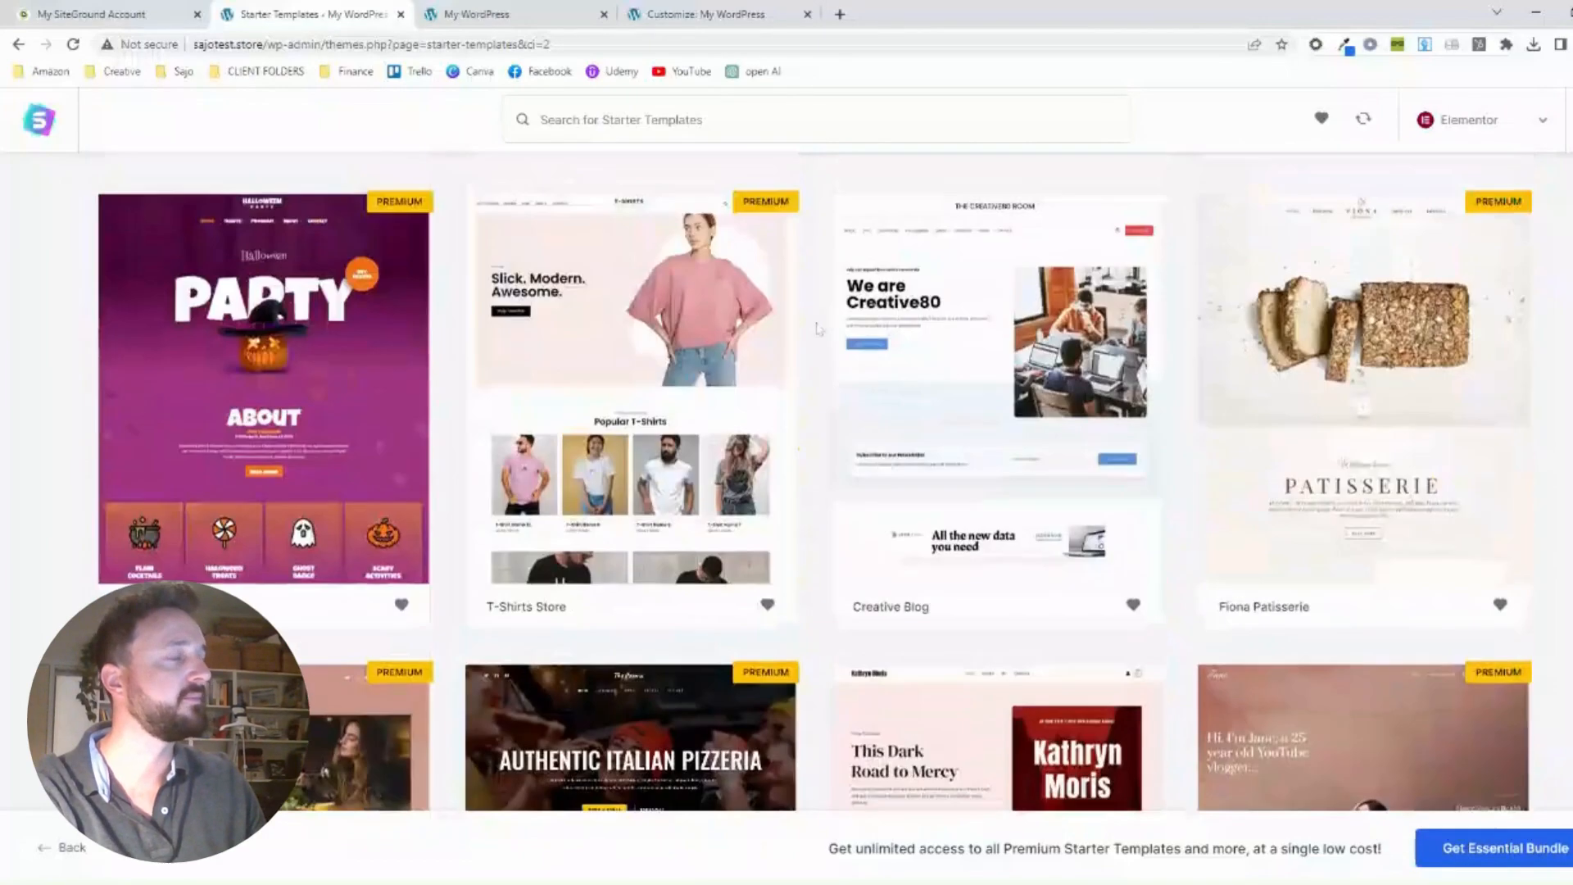
{"action": "scroll", "coordinate": [816, 328], "scroll_direction": "up", "scroll_amount": 20}
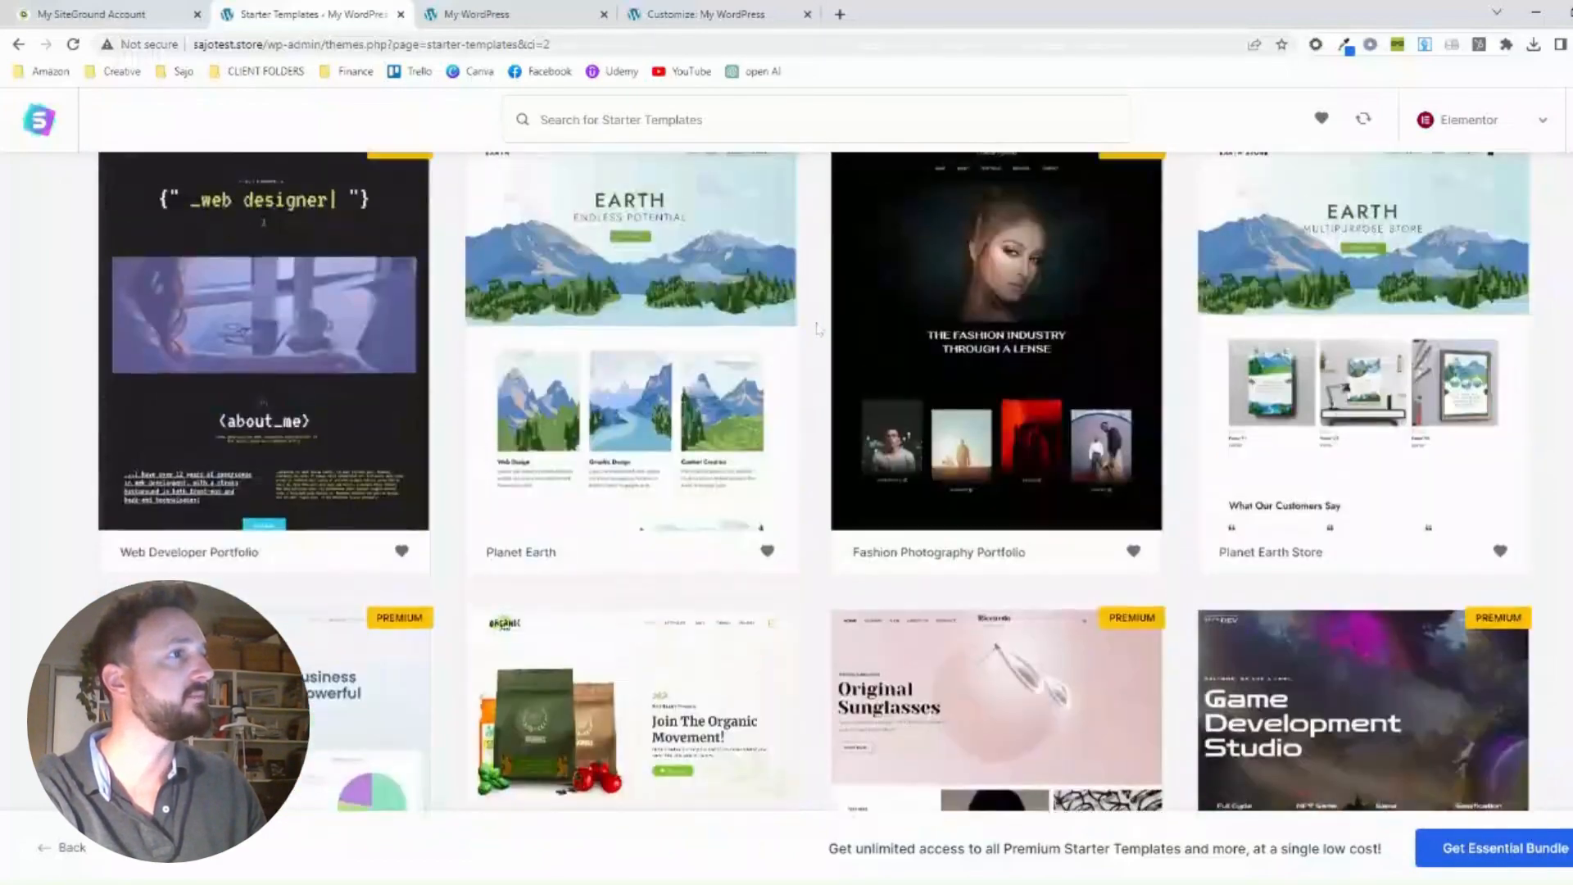
{"action": "scroll", "coordinate": [817, 329], "scroll_direction": "up", "scroll_amount": 4}
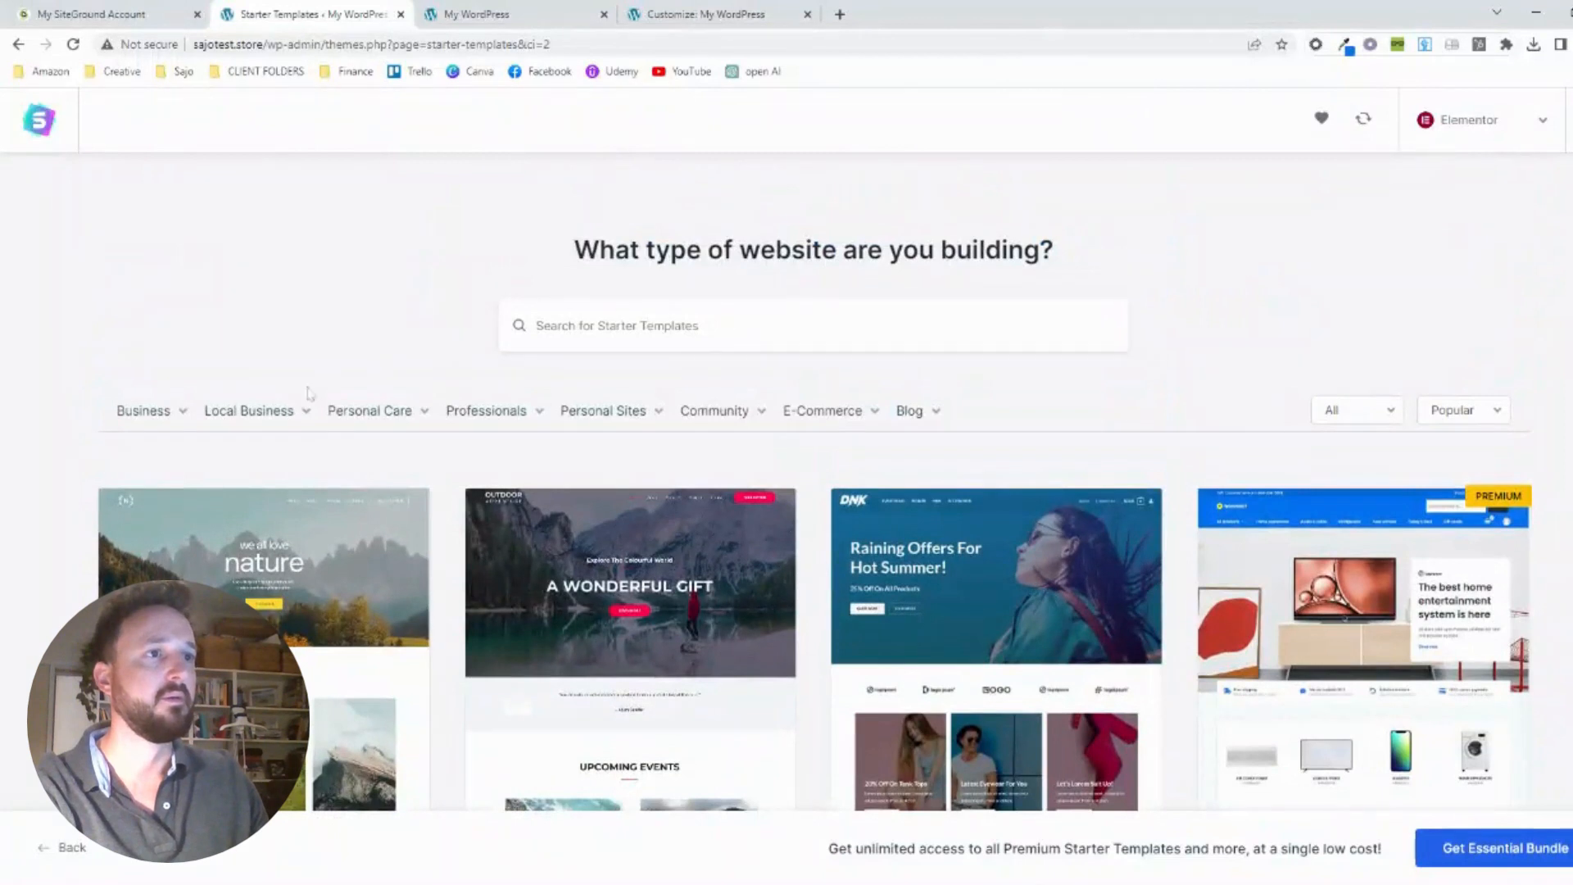
Filter the starter templates to Roofing Services under Local Business and look through the matching designs
{"action": "mouse_move", "coordinate": [294, 419]}
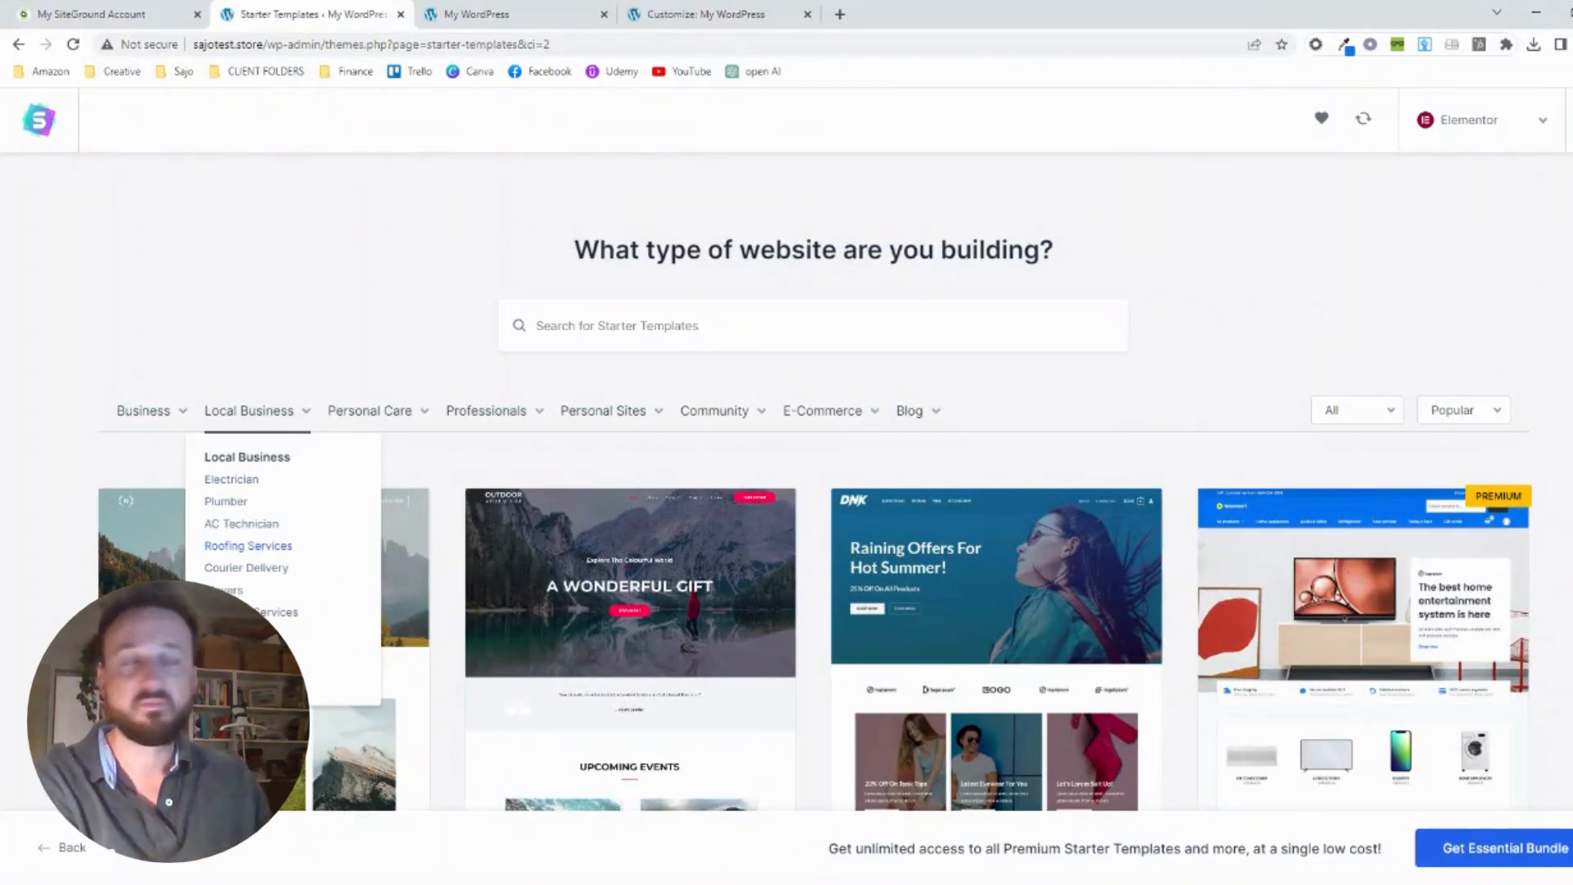
{"action": "left_click", "coordinate": [250, 547]}
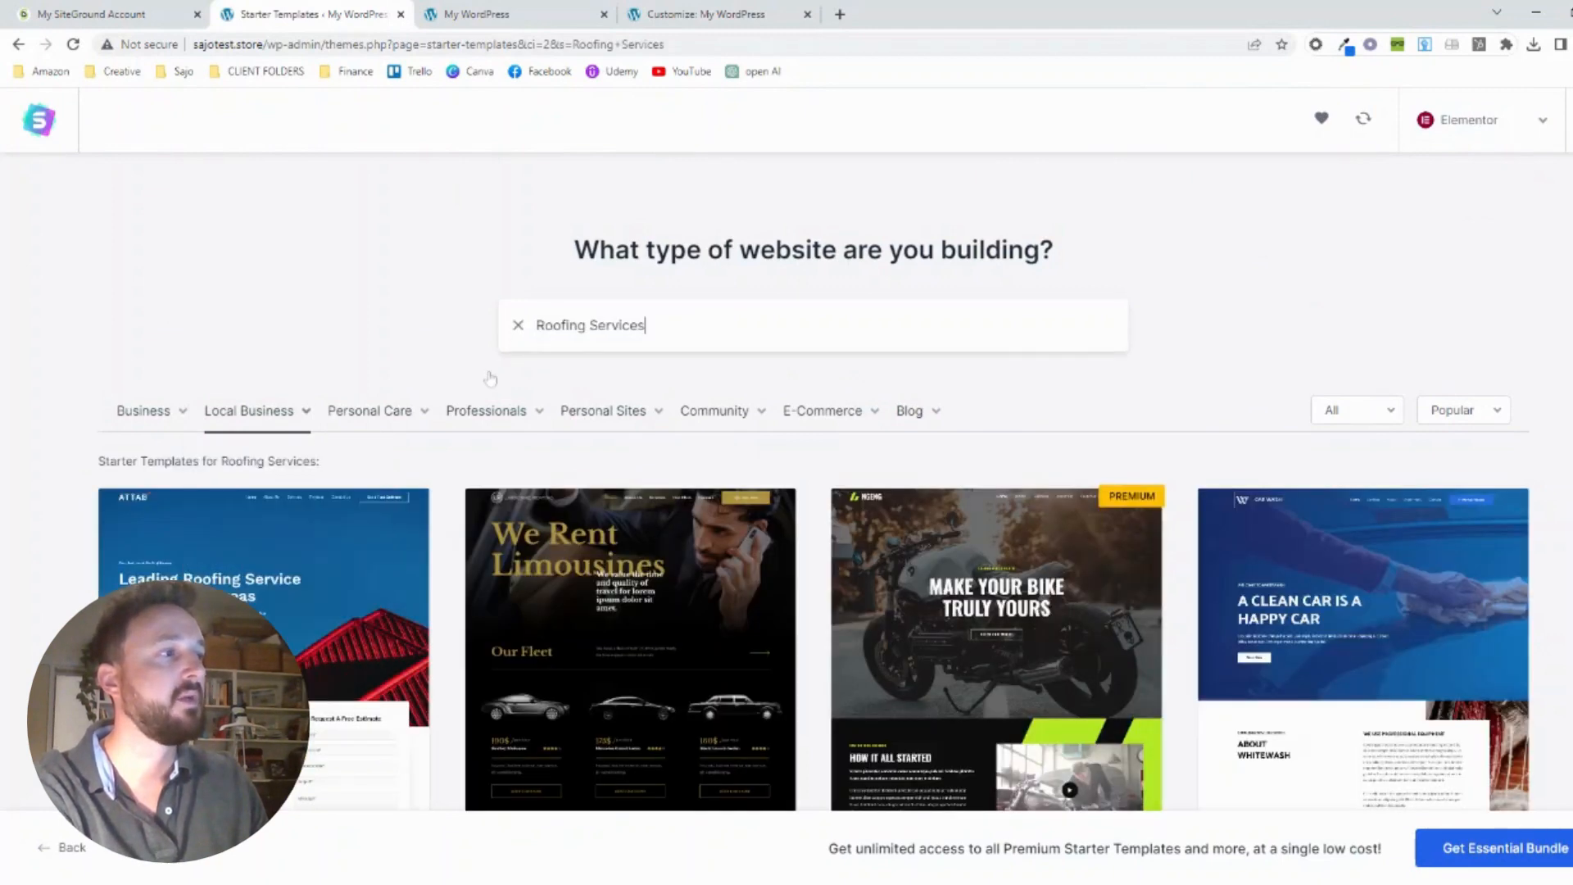
{"action": "scroll", "coordinate": [492, 377], "scroll_direction": "down", "scroll_amount": 2}
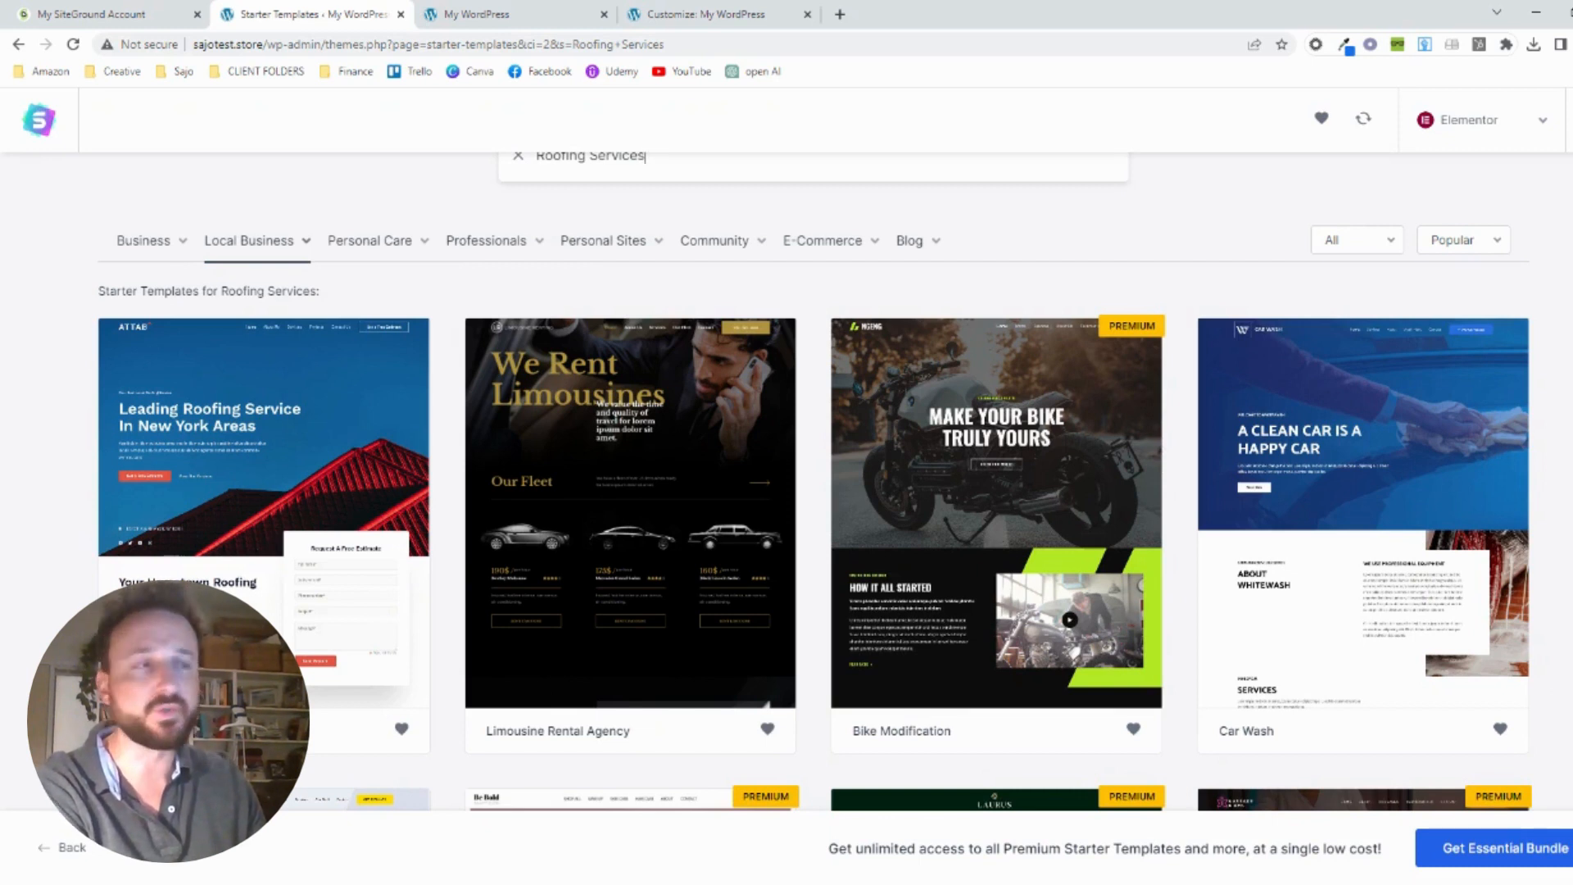
{"action": "scroll", "coordinate": [447, 488], "scroll_direction": "down", "scroll_amount": 5}
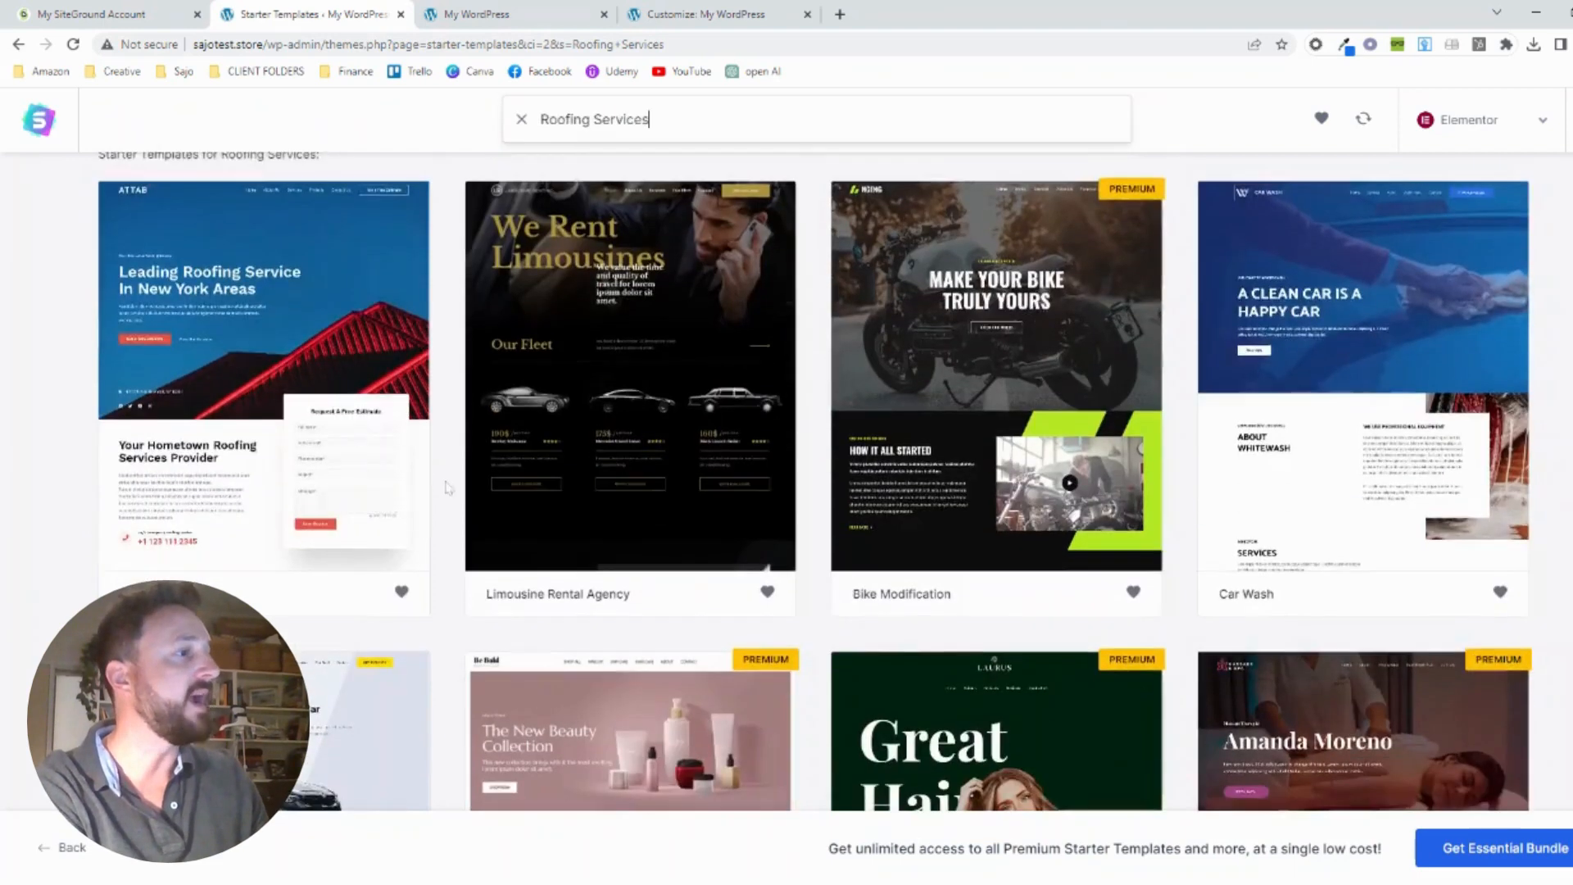
{"action": "scroll", "coordinate": [447, 488], "scroll_direction": "down", "scroll_amount": 1}
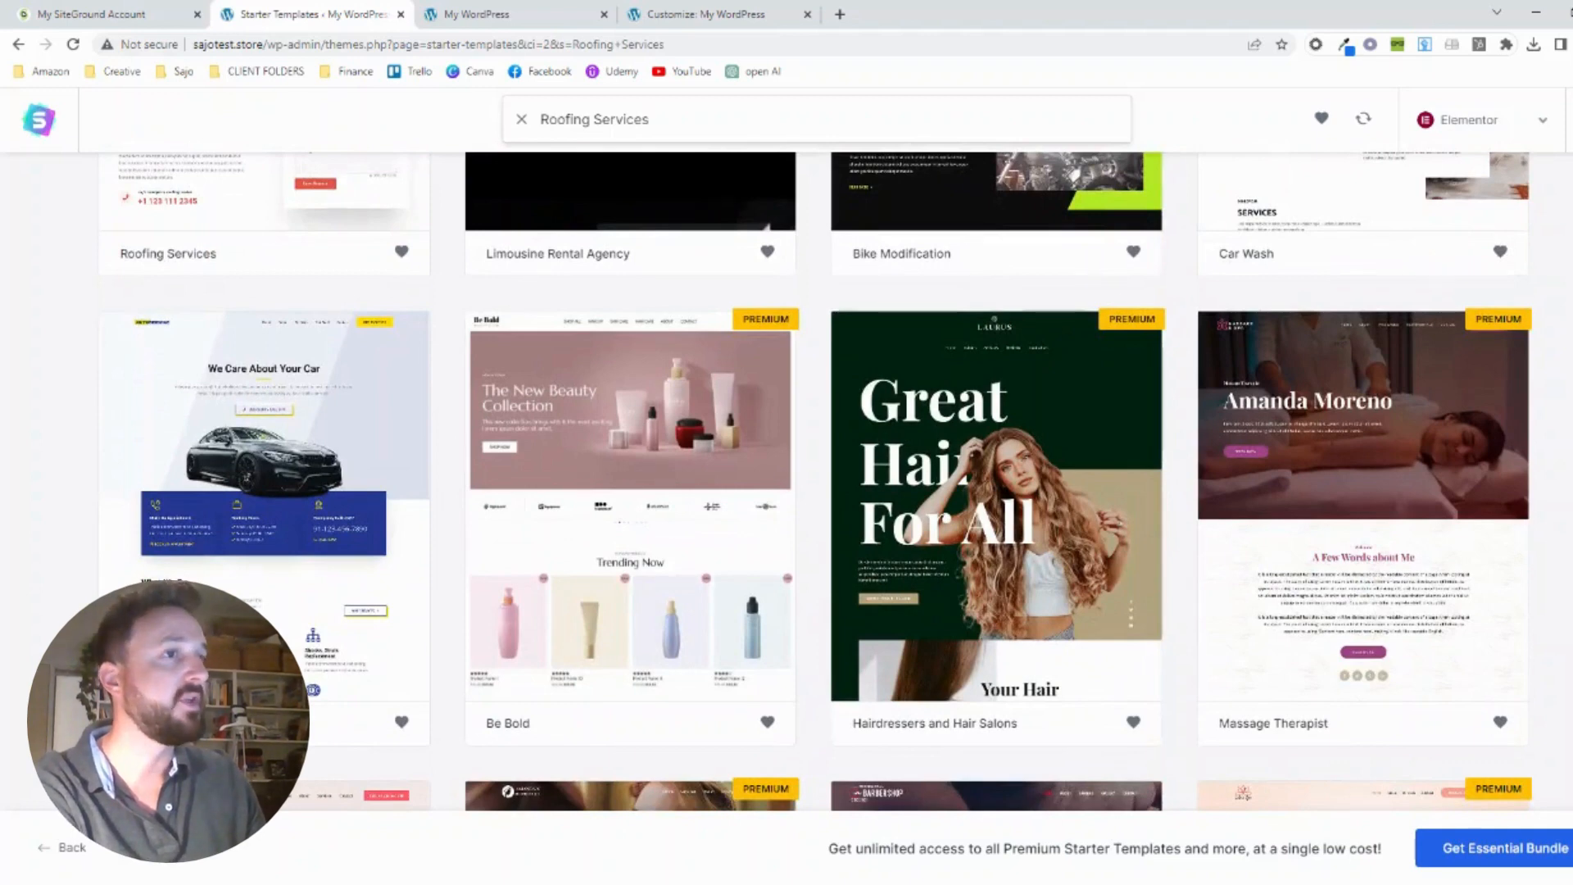
{"action": "scroll", "coordinate": [452, 456], "scroll_direction": "down", "scroll_amount": 4}
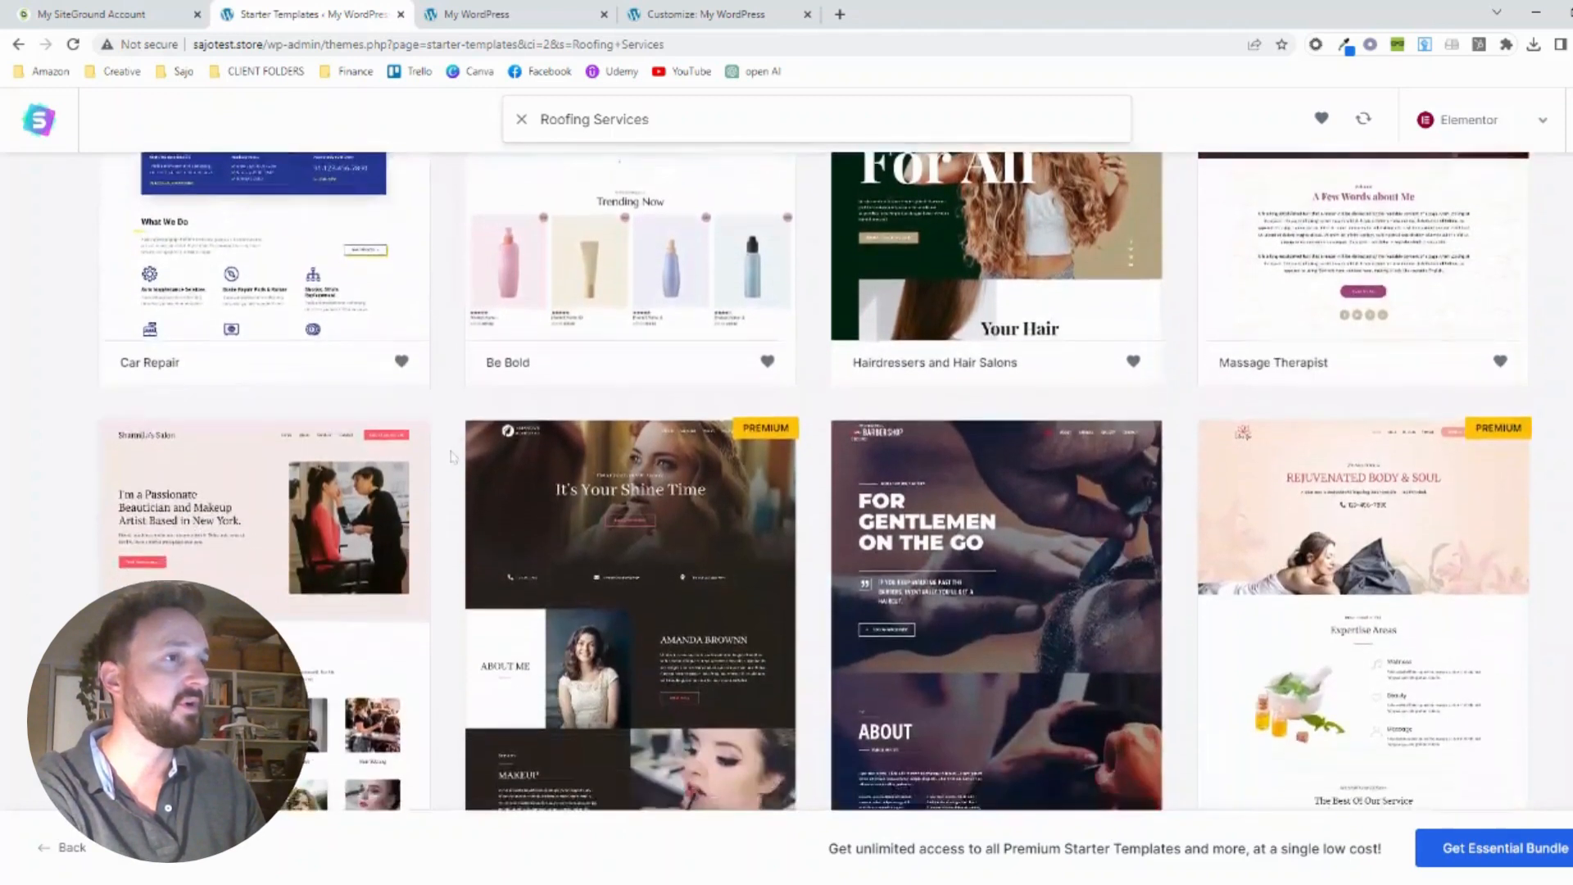
{"action": "scroll", "coordinate": [451, 456], "scroll_direction": "down", "scroll_amount": 2}
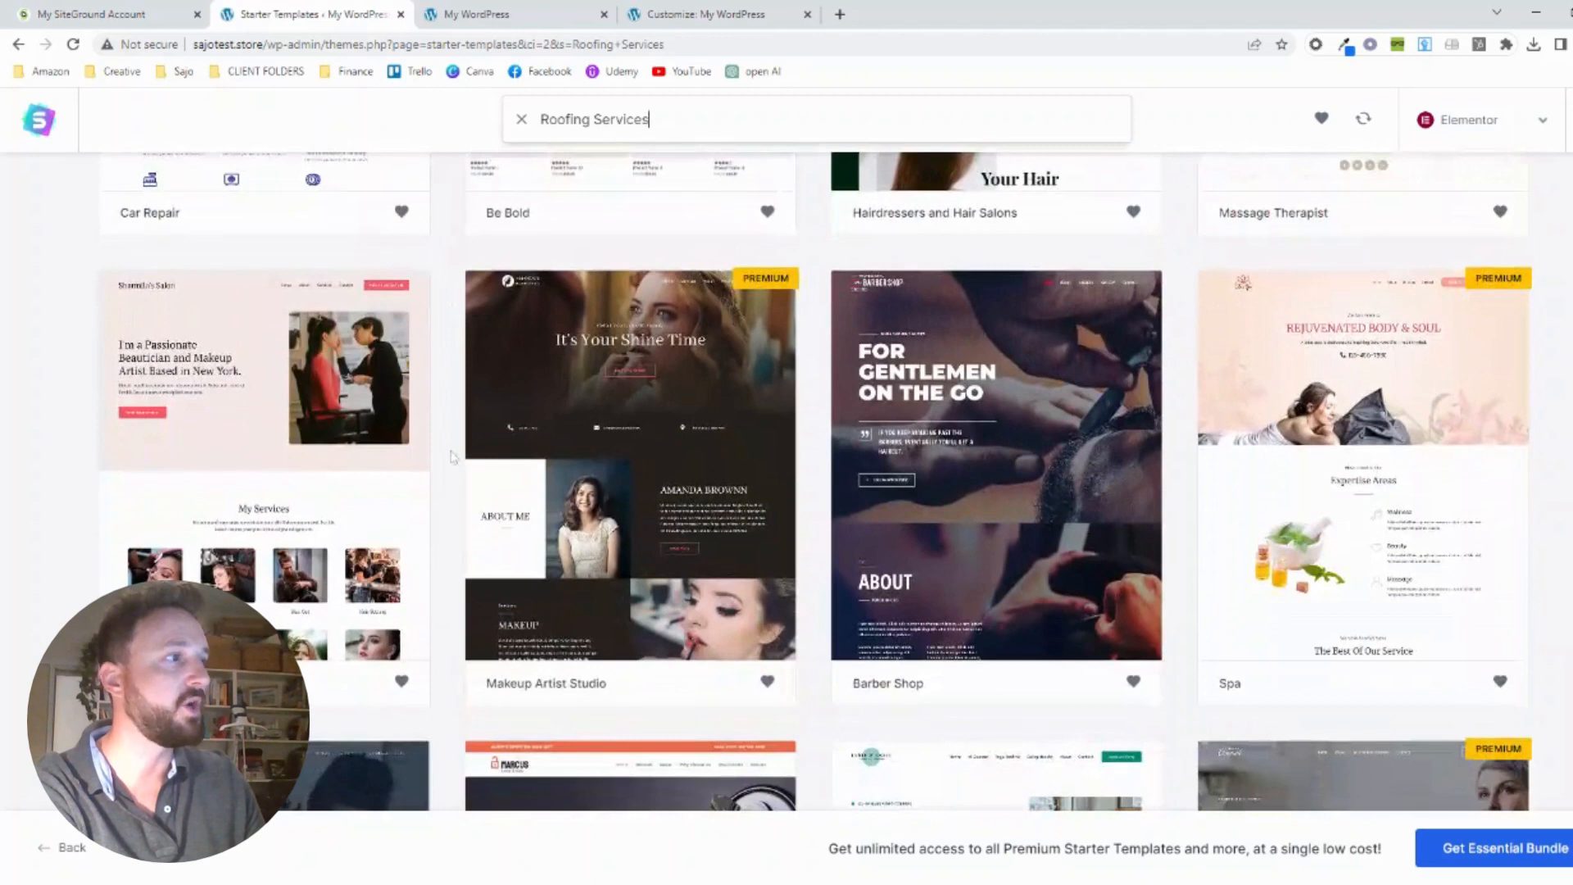
{"action": "scroll", "coordinate": [452, 456], "scroll_direction": "down", "scroll_amount": 2}
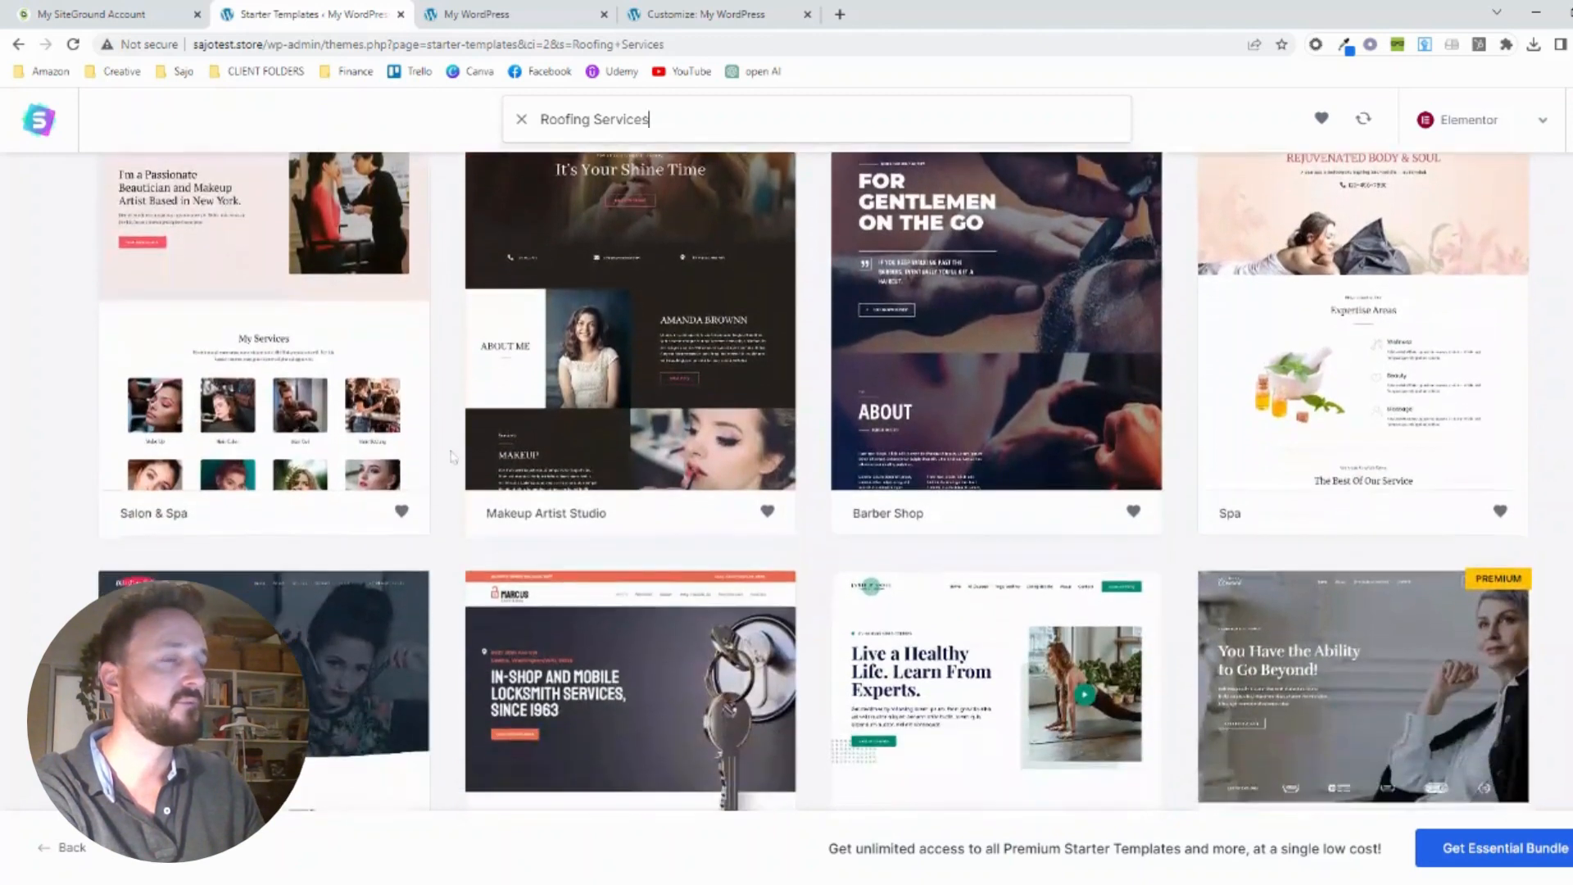
{"action": "scroll", "coordinate": [451, 456], "scroll_direction": "down", "scroll_amount": 4}
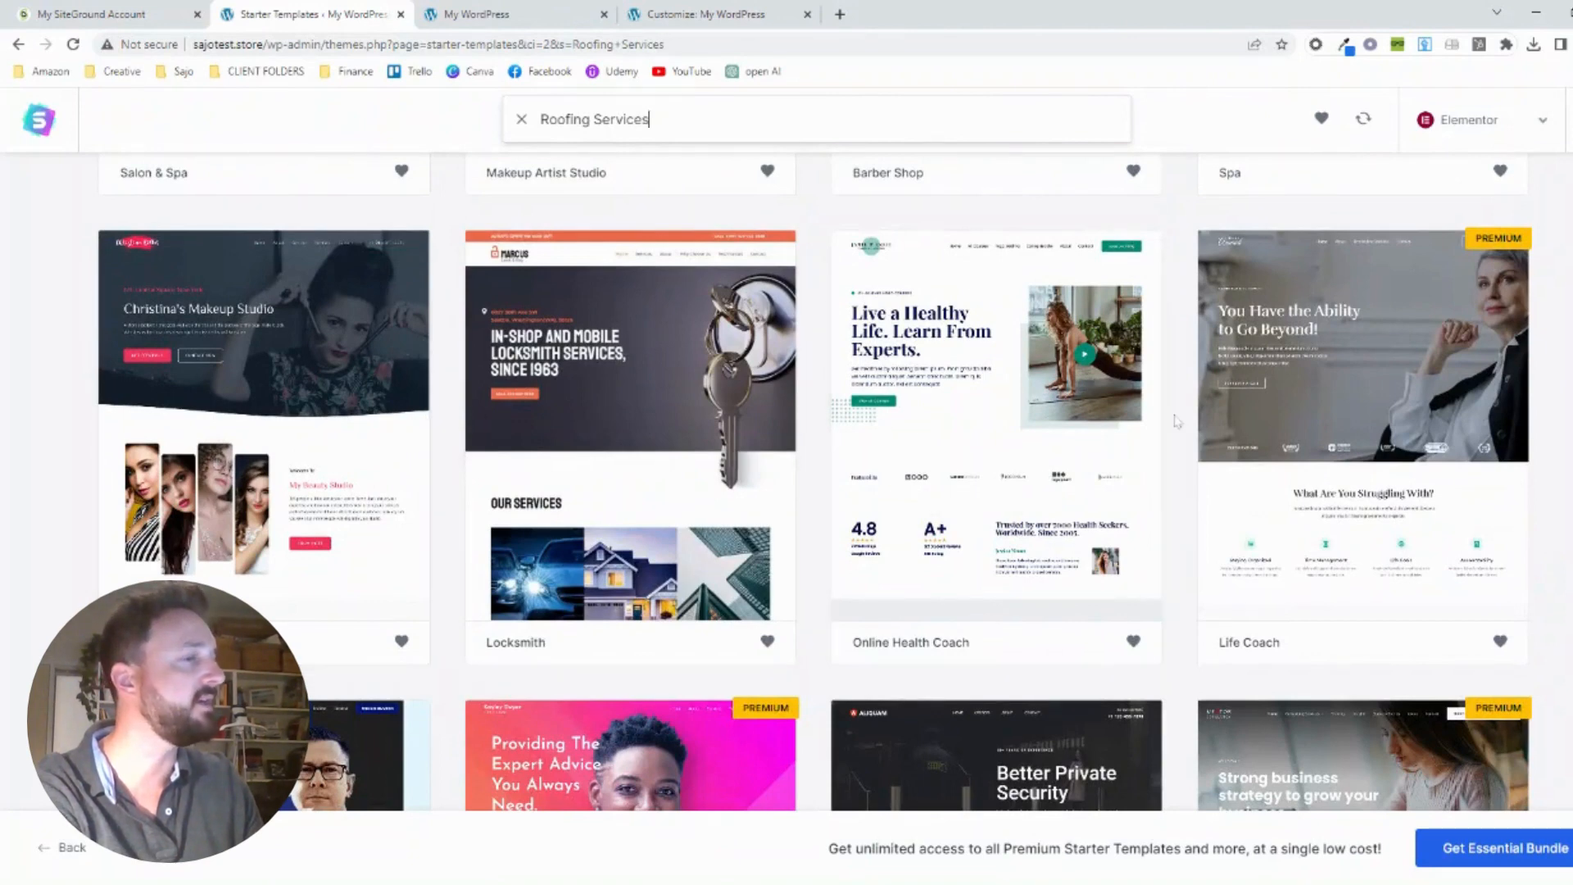
{"action": "scroll", "coordinate": [1178, 420], "scroll_direction": "down", "scroll_amount": 1}
{"action": "scroll", "coordinate": [1177, 420], "scroll_direction": "down", "scroll_amount": 5}
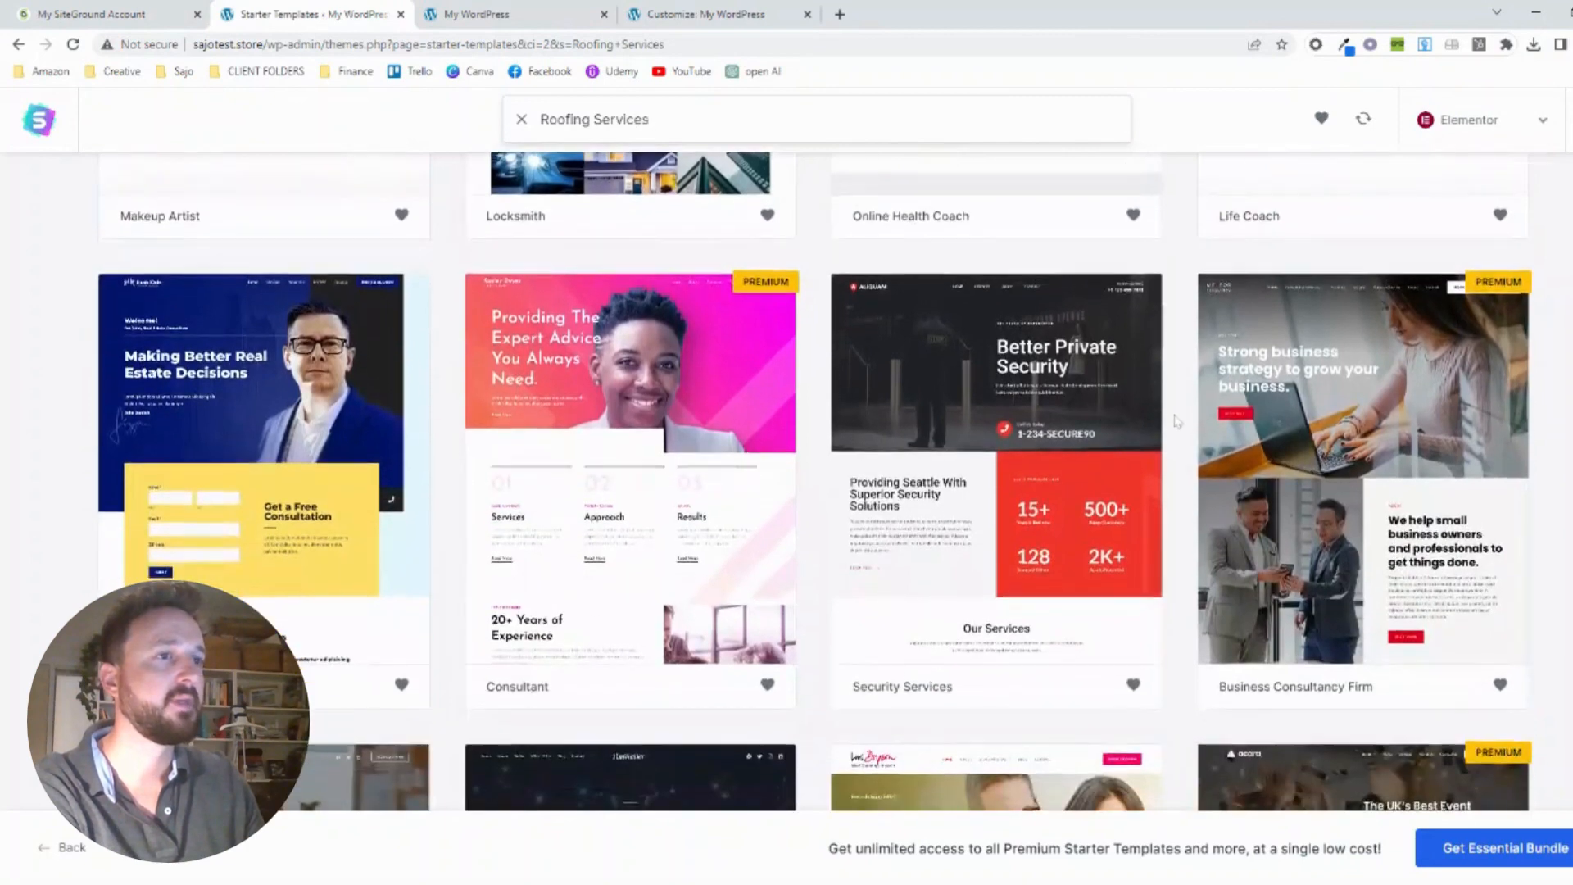
{"action": "scroll", "coordinate": [1177, 420], "scroll_direction": "down", "scroll_amount": 1}
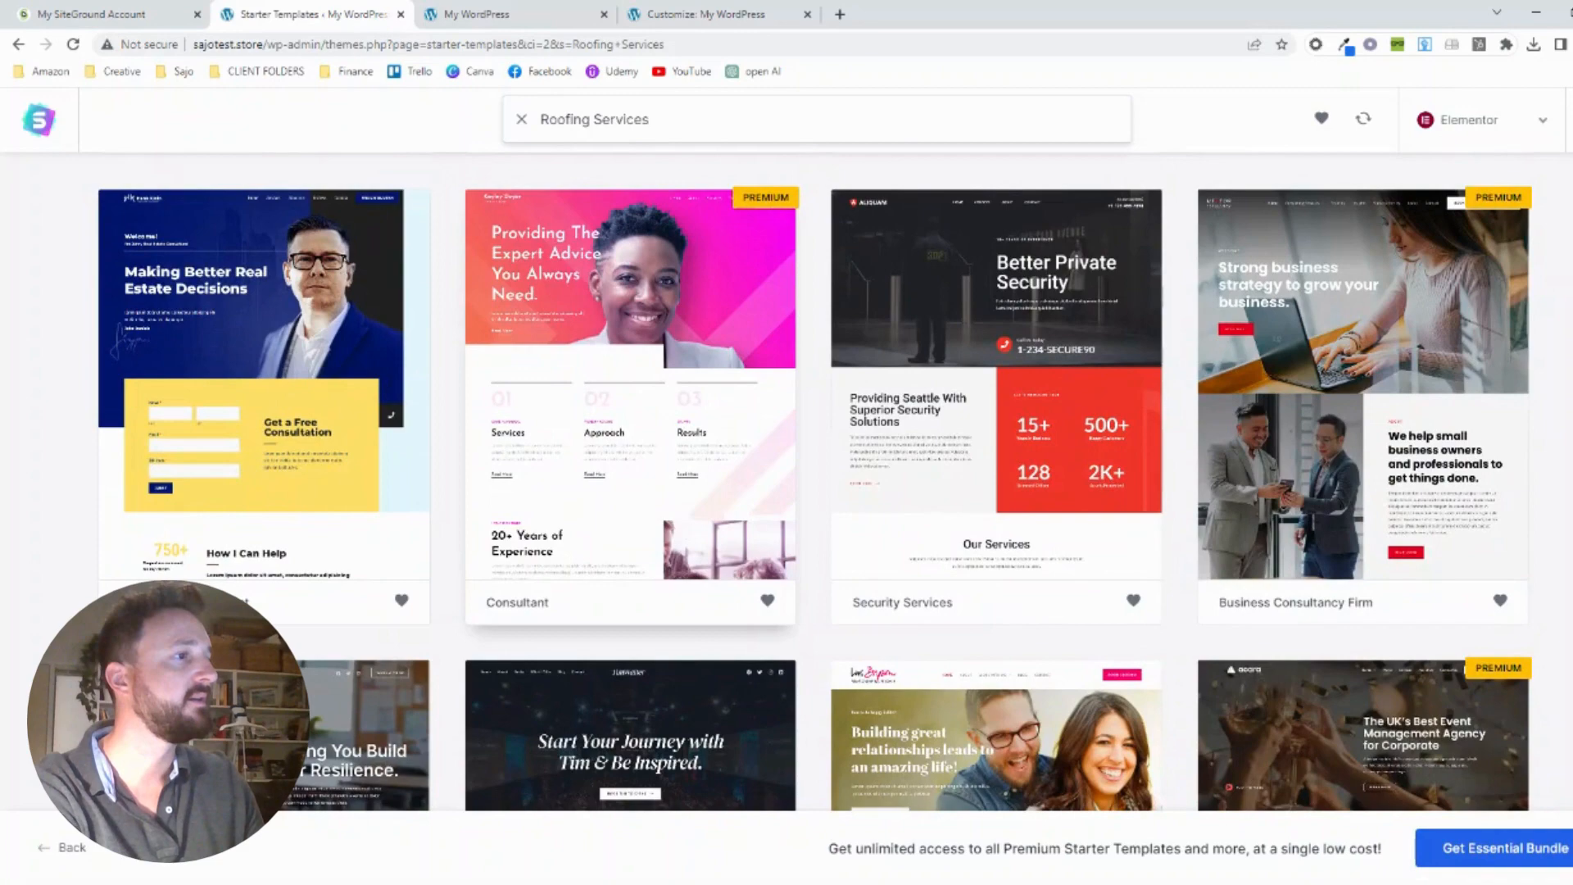
{"action": "scroll", "coordinate": [472, 426], "scroll_direction": "down", "scroll_amount": 6}
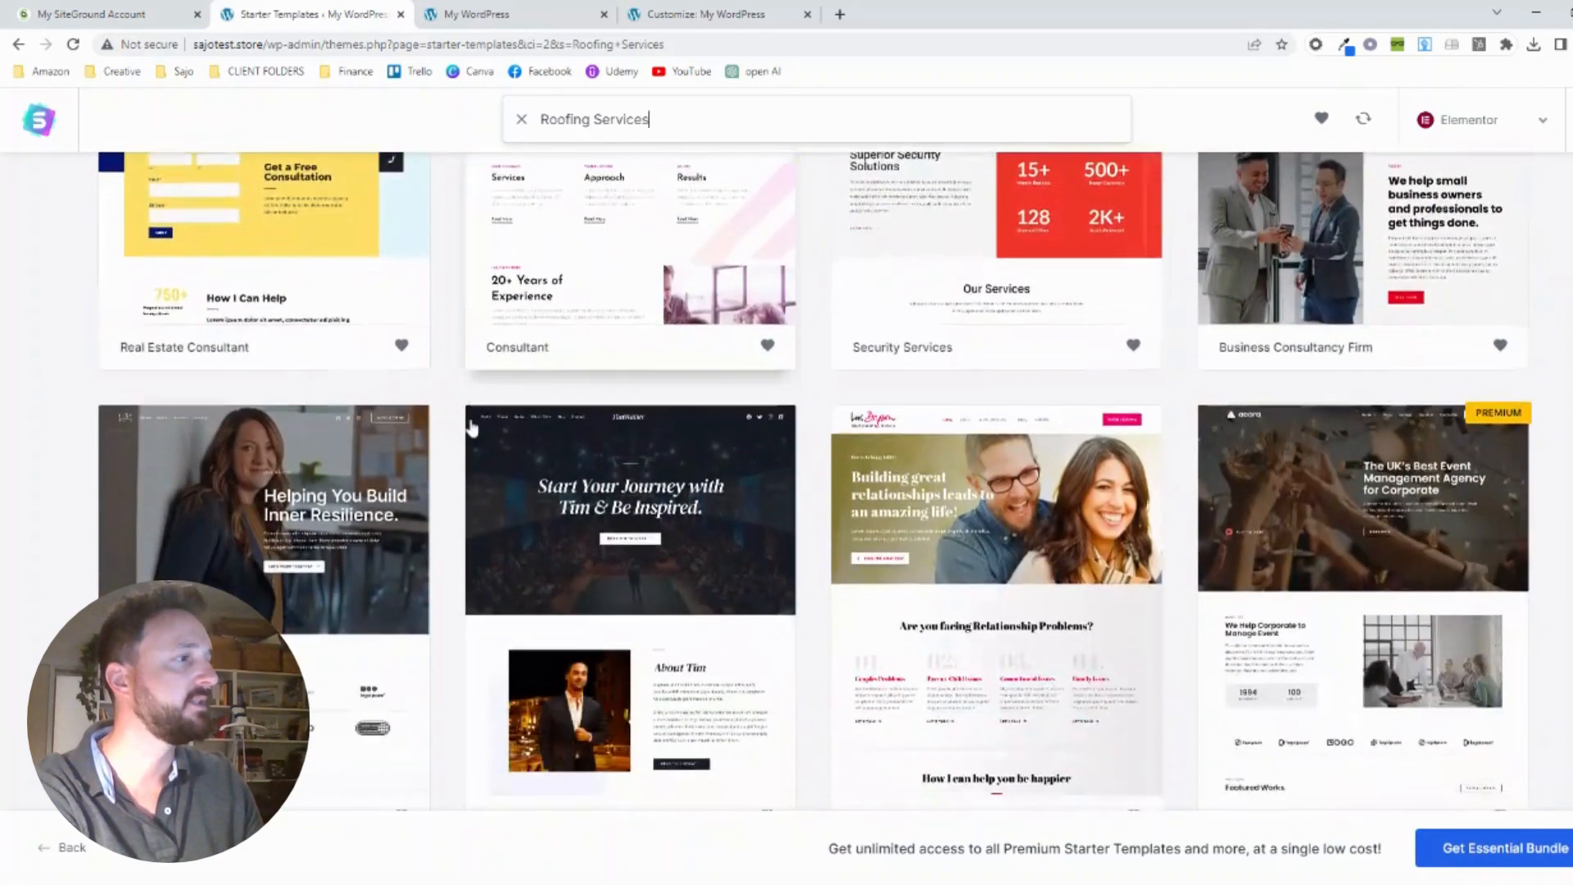
Select the Roofing Services template with the headline "Leading Roofing Service In New York Areas"
{"action": "scroll", "coordinate": [471, 426], "scroll_direction": "up", "scroll_amount": 15}
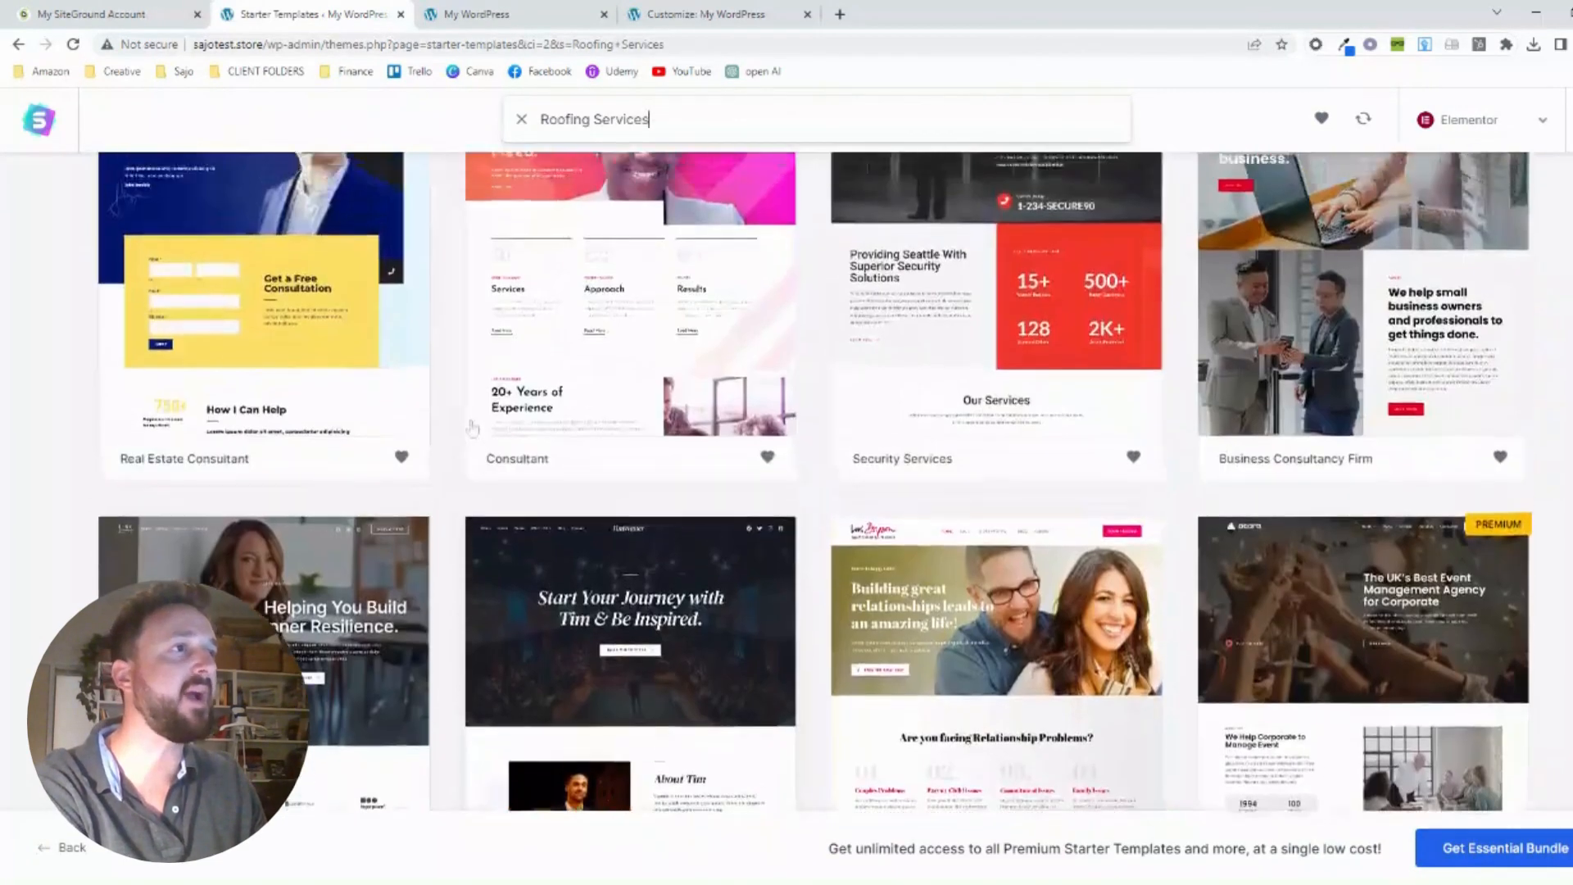
{"action": "scroll", "coordinate": [472, 426], "scroll_direction": "up", "scroll_amount": 4}
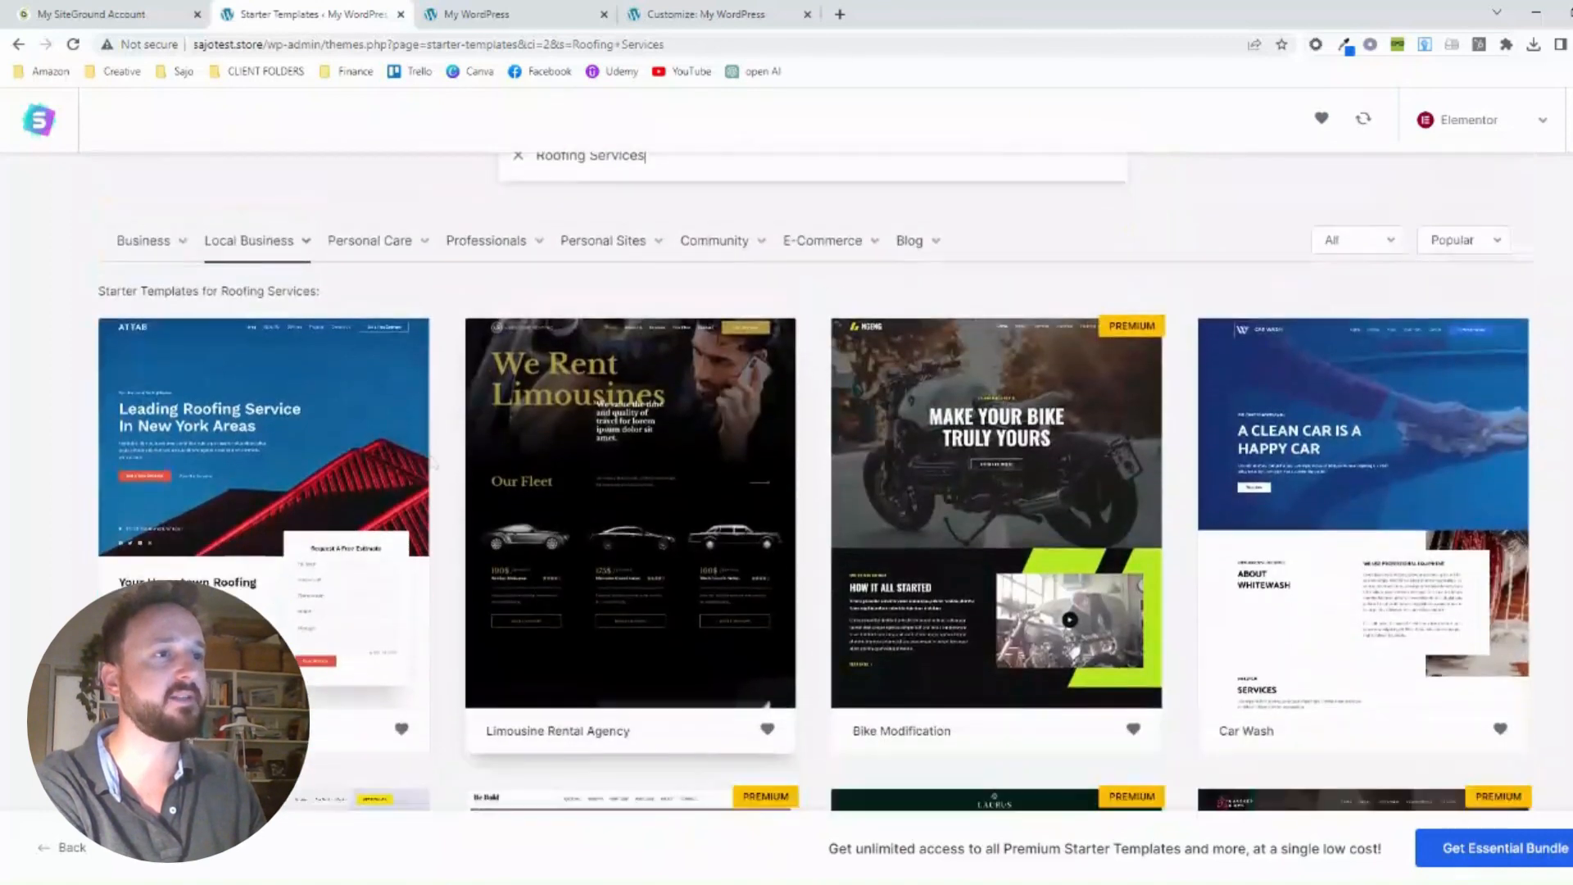
{"action": "left_click", "coordinate": [281, 500]}
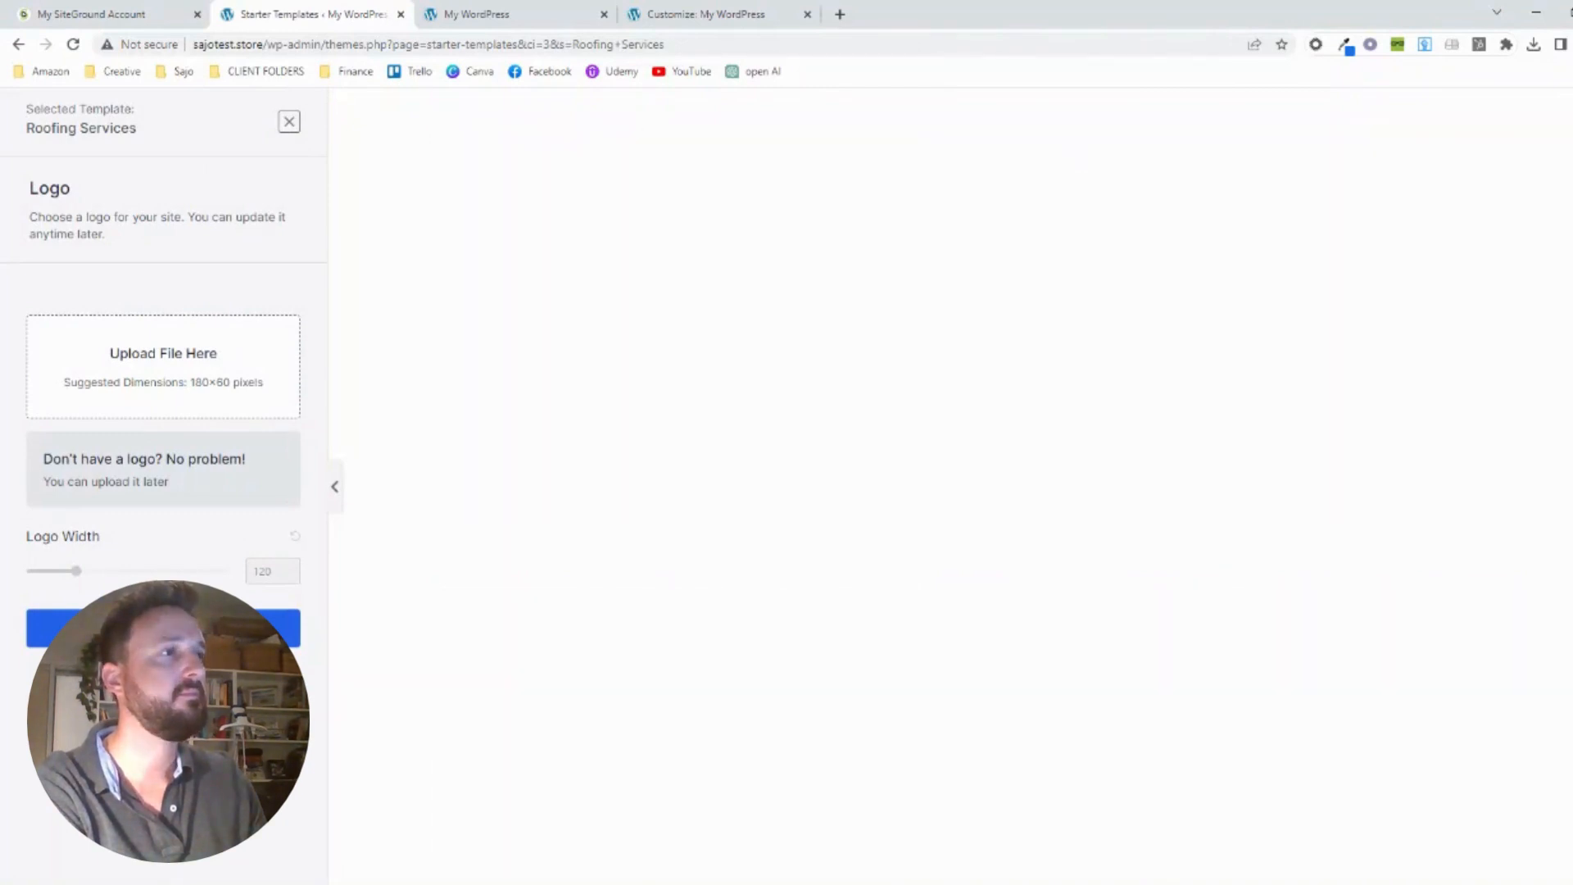
Examine the Roofing Services template preview from the intro text and estimate form down to the client testimonial
{"action": "scroll", "coordinate": [687, 455], "scroll_direction": "down", "scroll_amount": 9}
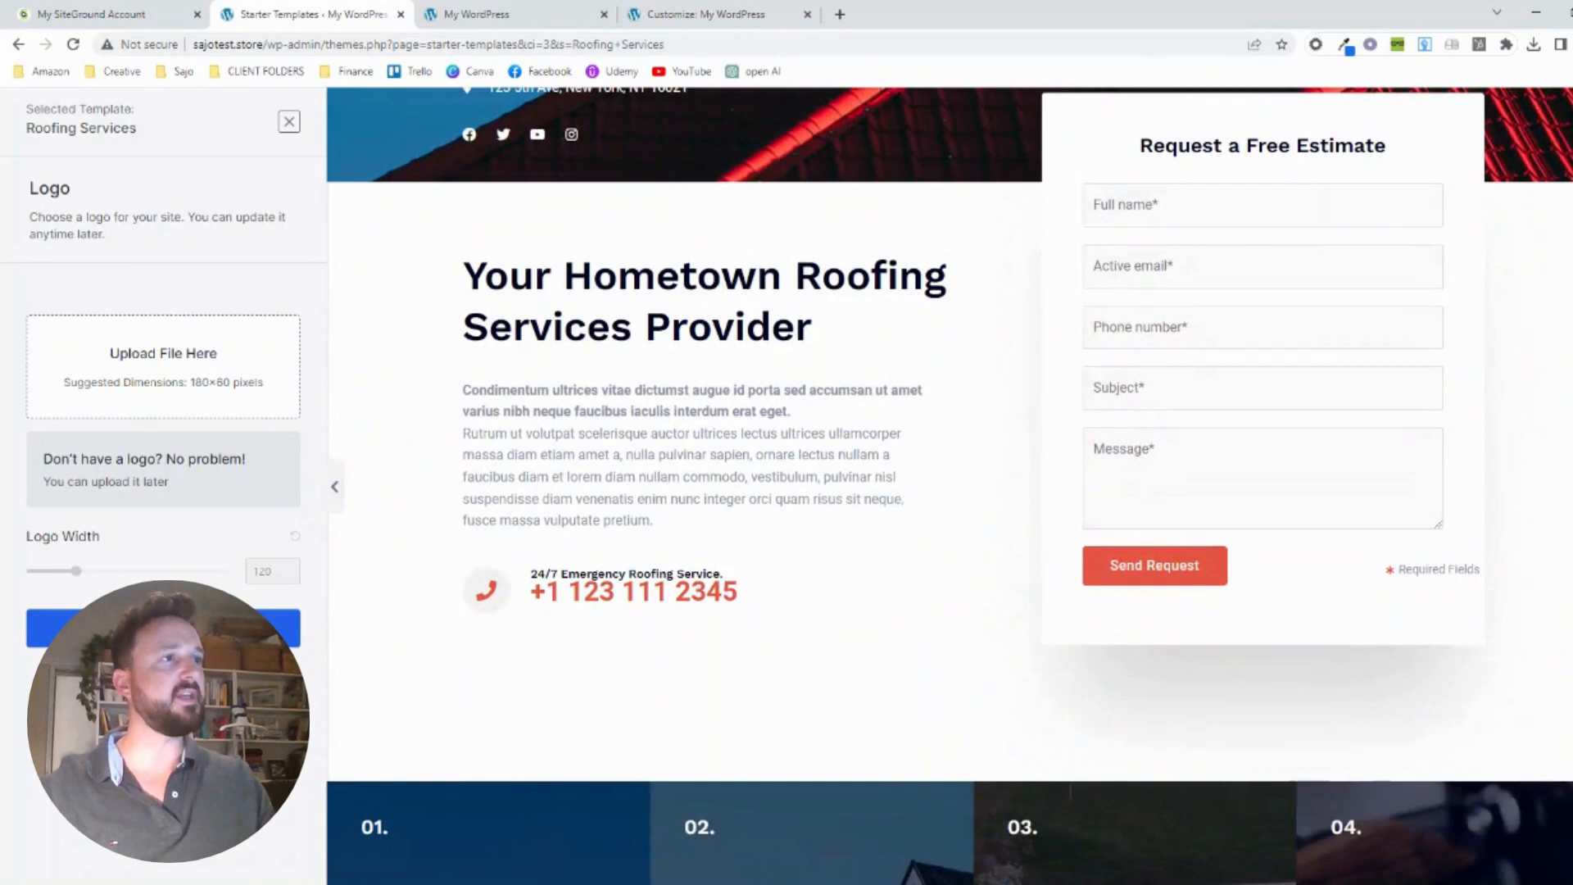
{"action": "left_click_drag", "start_coordinate": [496, 432], "coordinate": [840, 535]}
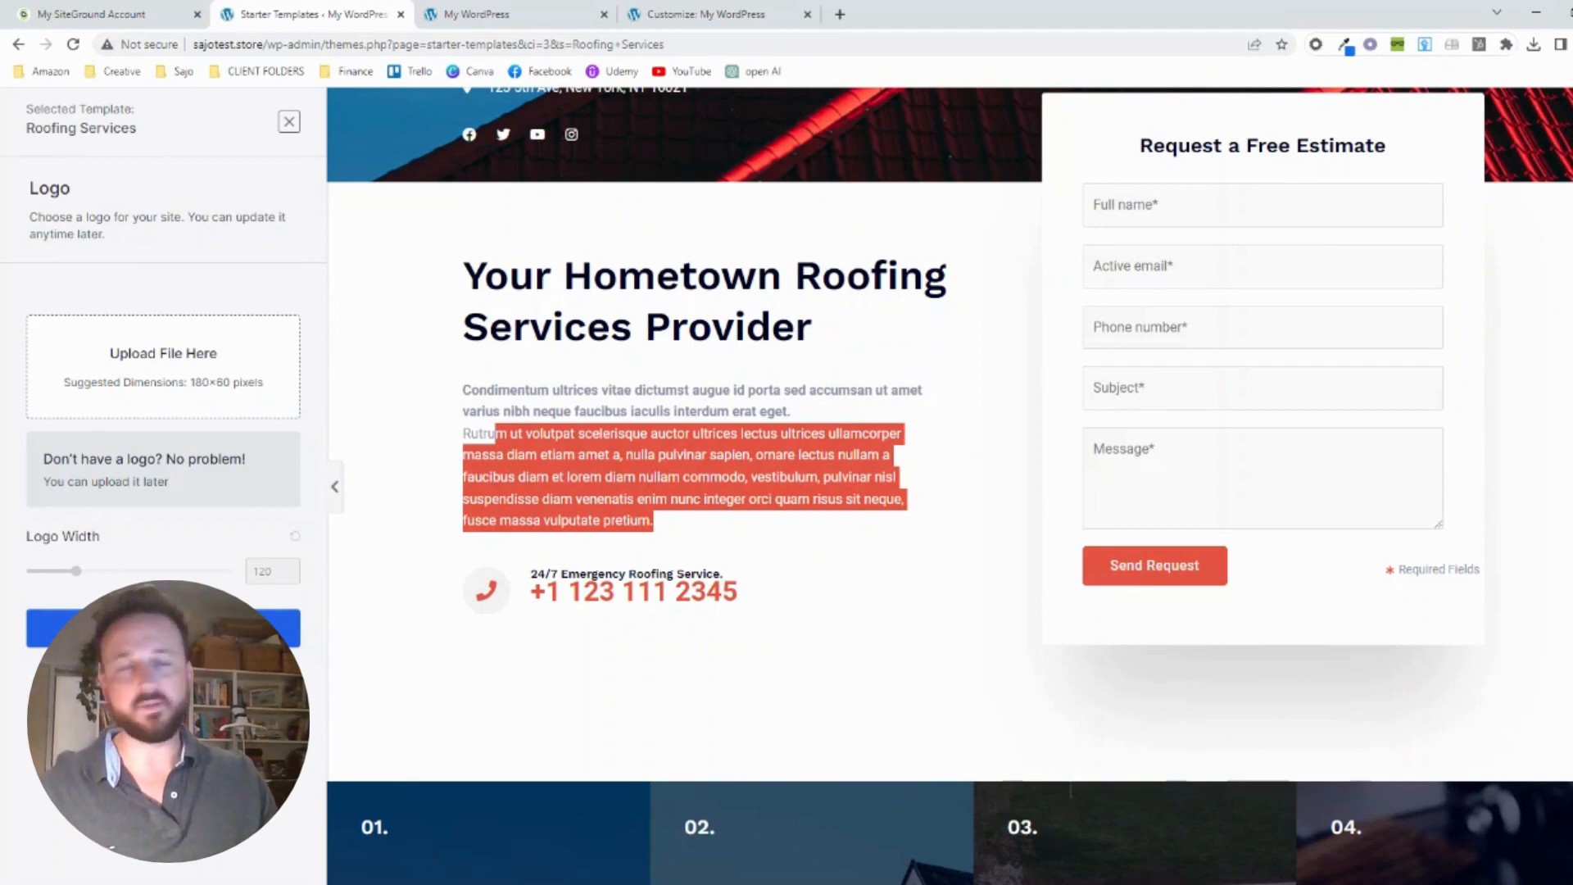
{"action": "left_click", "coordinate": [950, 492]}
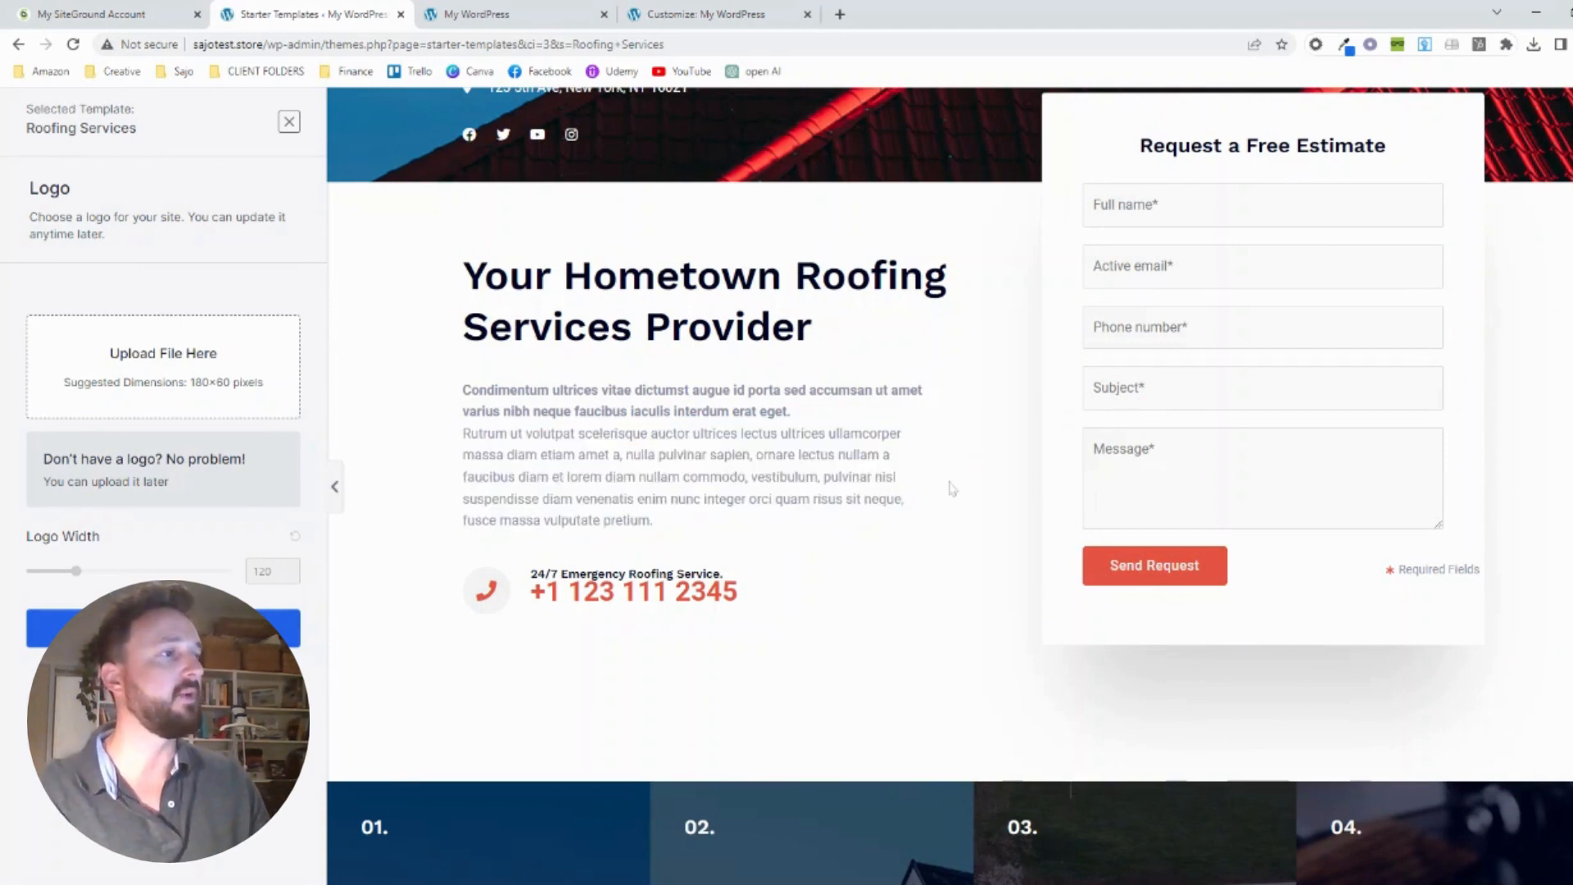
{"action": "scroll", "coordinate": [950, 488], "scroll_direction": "down", "scroll_amount": 7}
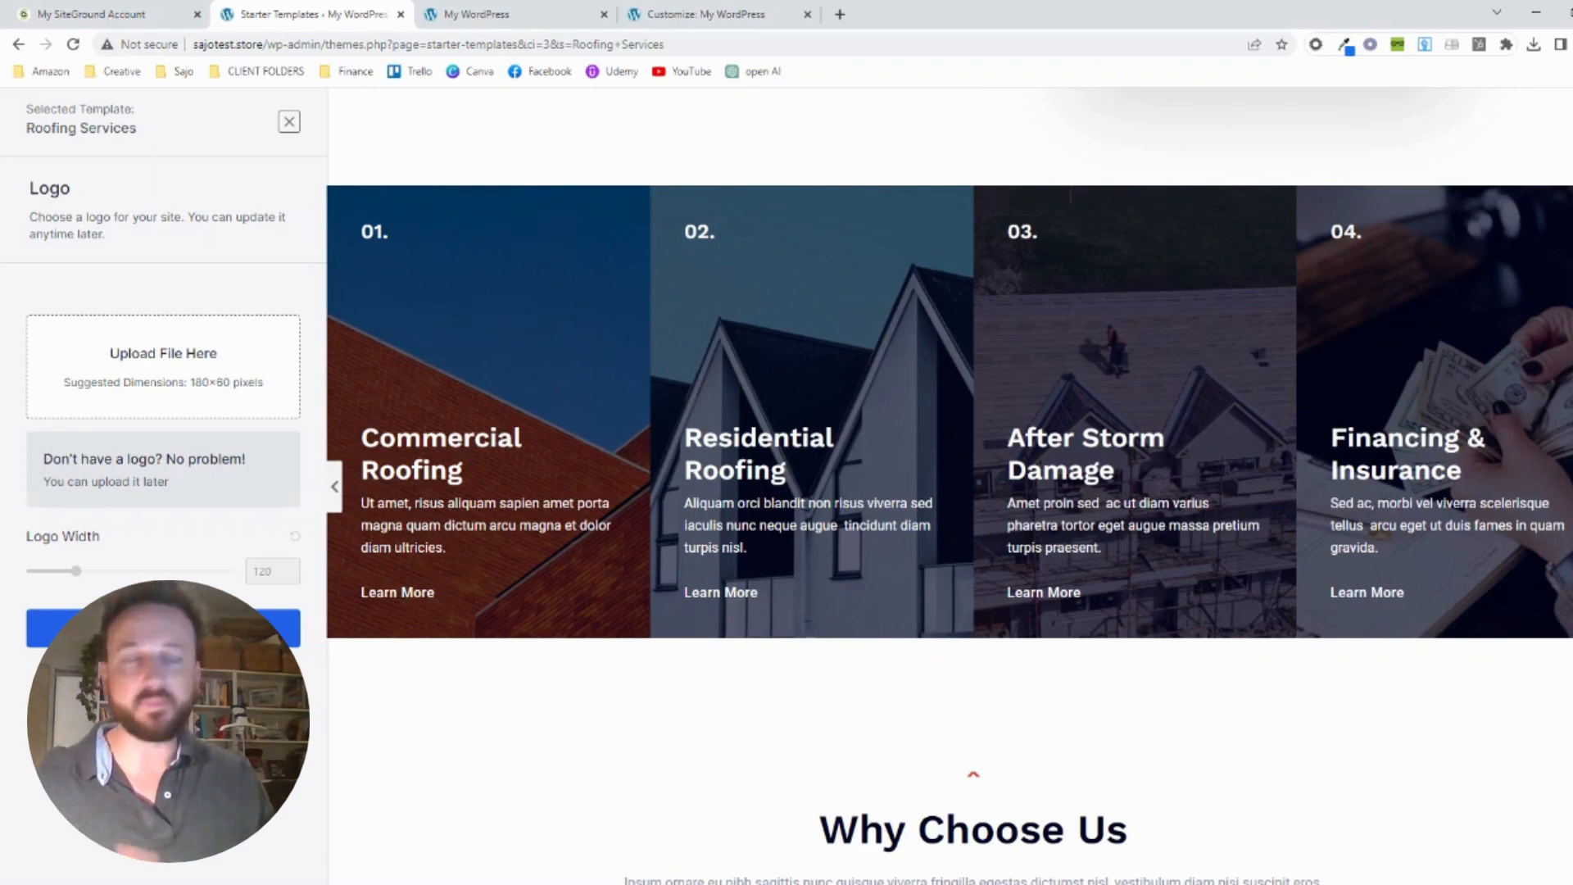
{"action": "scroll", "coordinate": [1170, 380], "scroll_direction": "down", "scroll_amount": 8}
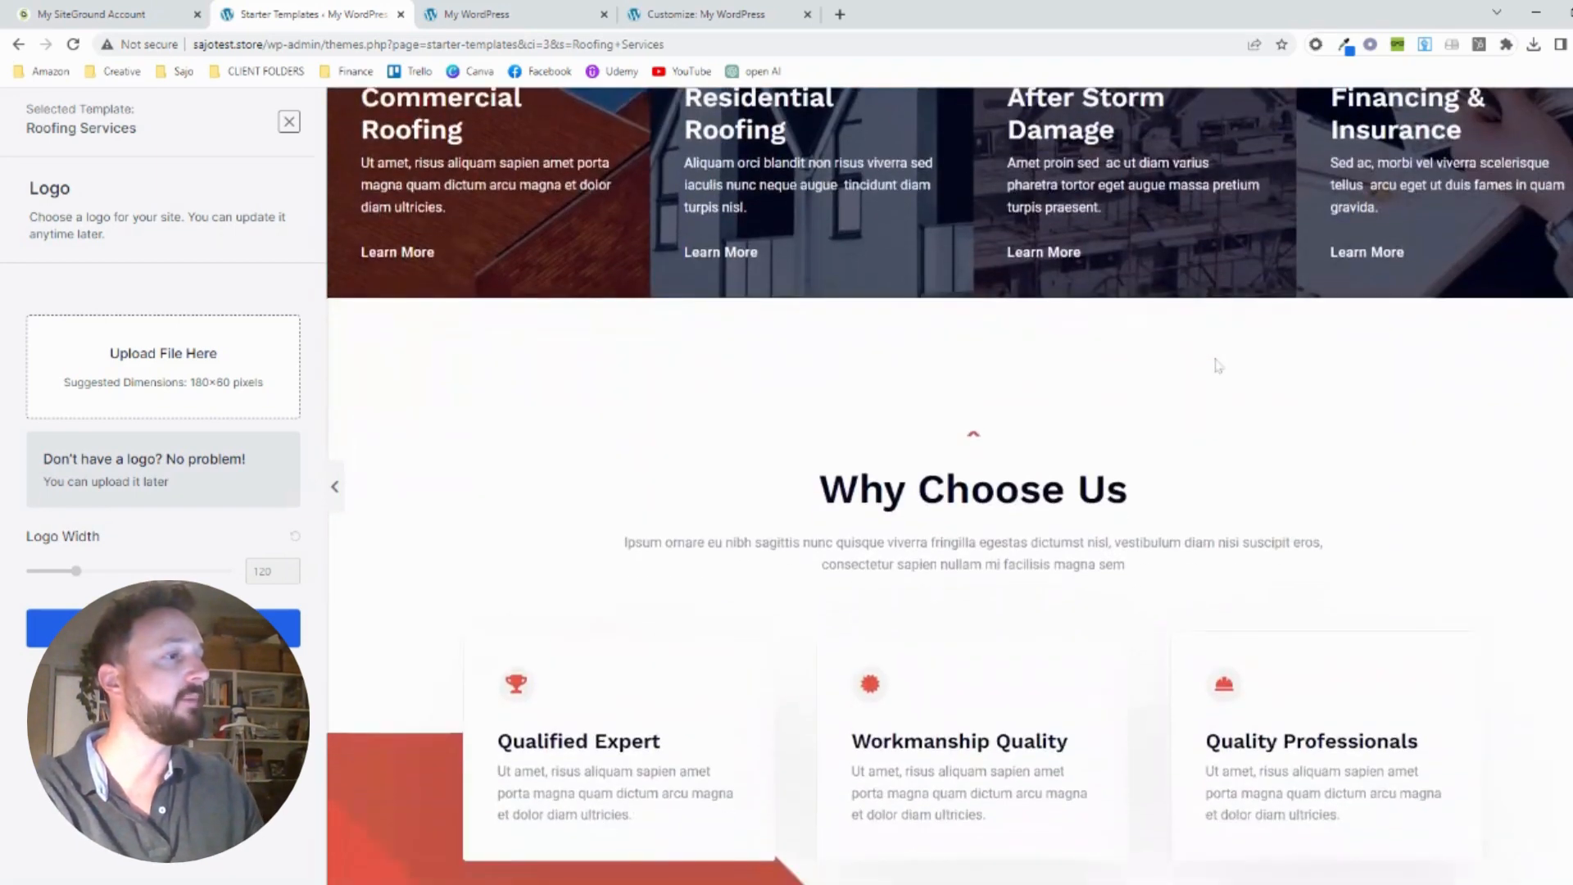
{"action": "scroll", "coordinate": [1218, 366], "scroll_direction": "down", "scroll_amount": 8}
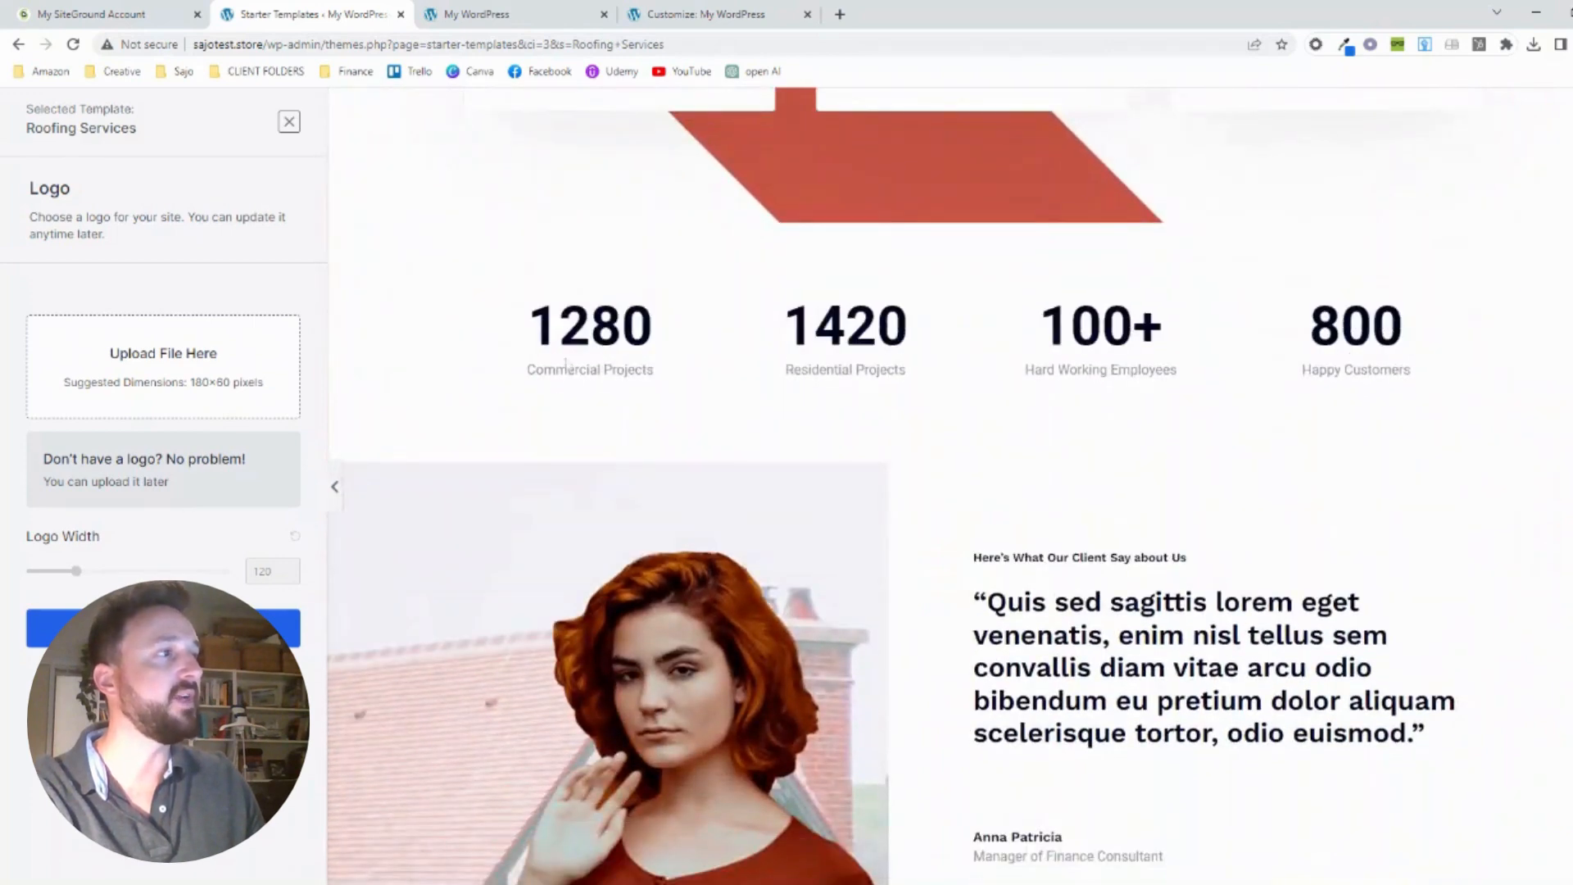
{"action": "scroll", "coordinate": [1516, 336], "scroll_direction": "down", "scroll_amount": 5}
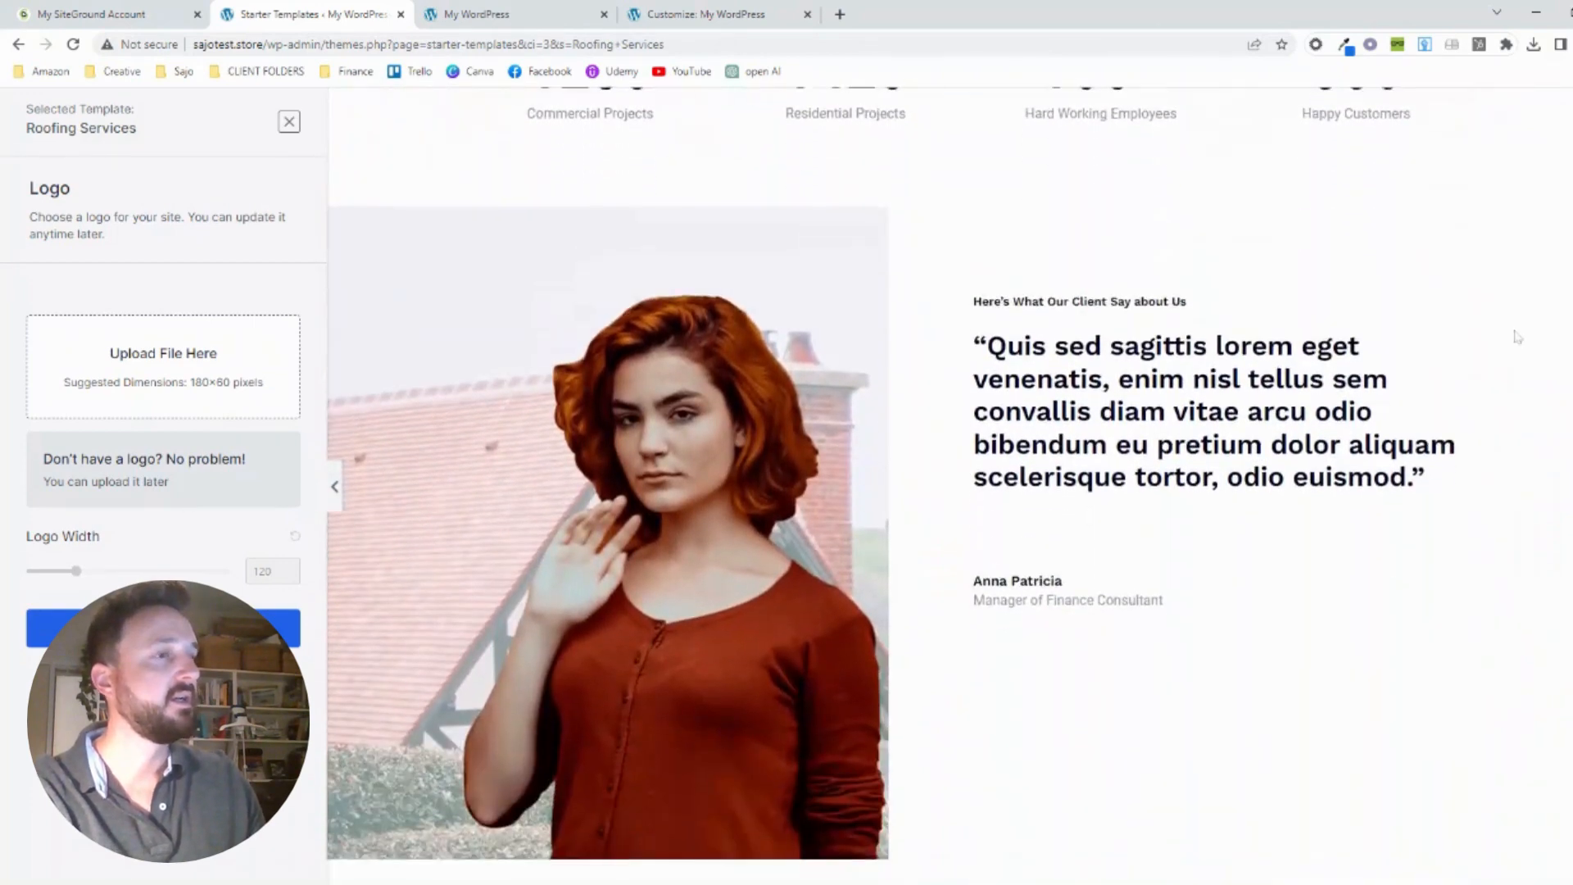
Examine the rest of the Roofing Services template preview, from the client testimonials and Awards & Achievements section to the footer
{"action": "scroll", "coordinate": [1516, 336], "scroll_direction": "down", "scroll_amount": 8}
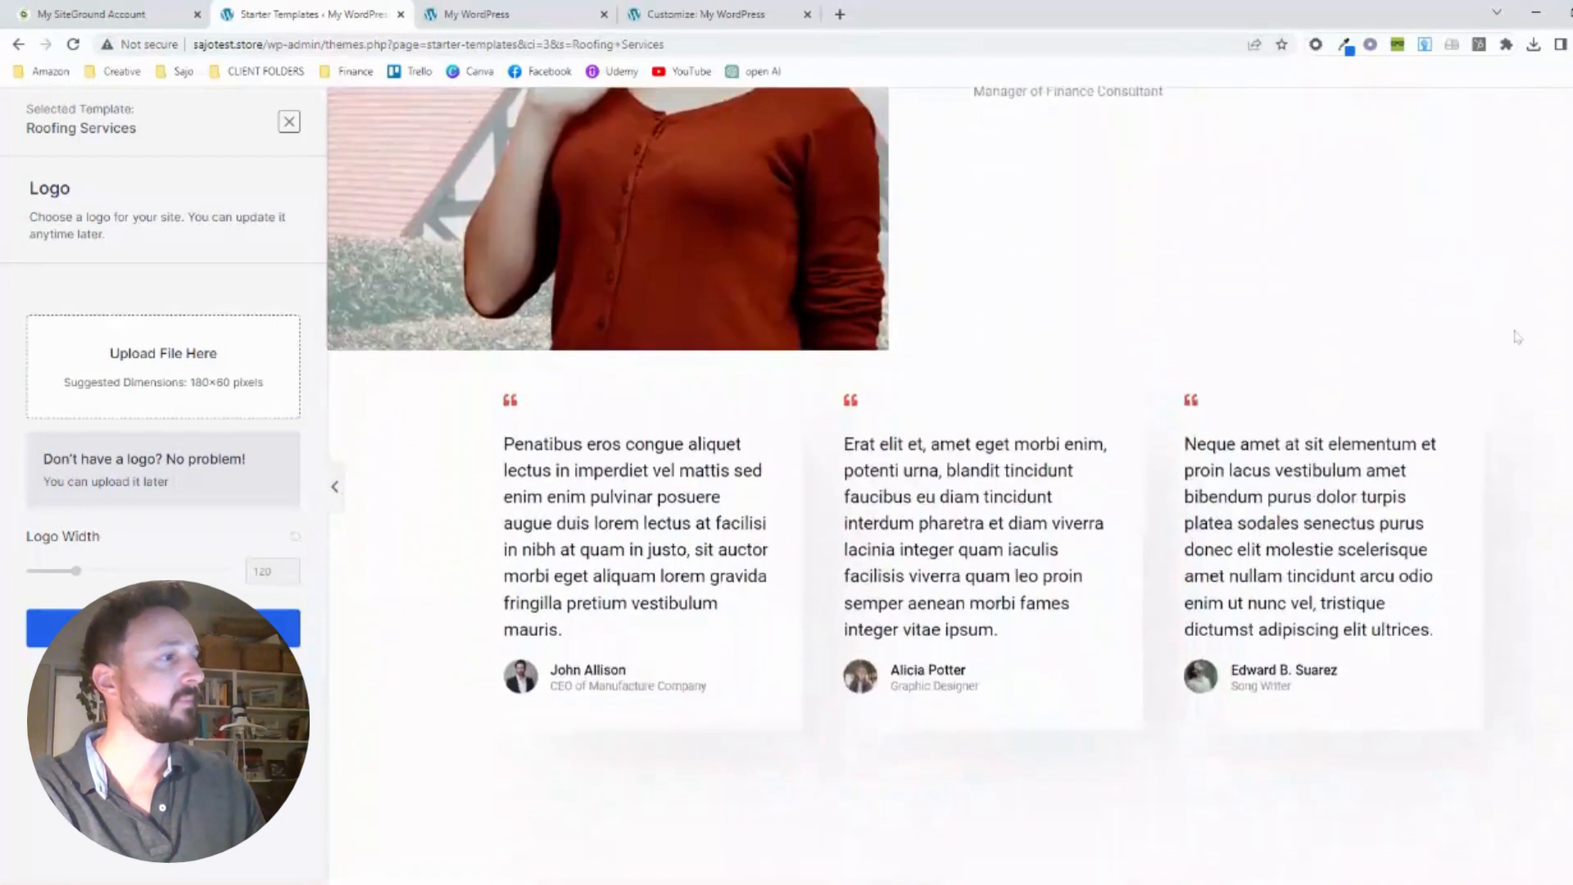
{"action": "scroll", "coordinate": [1516, 336], "scroll_direction": "down", "scroll_amount": 5}
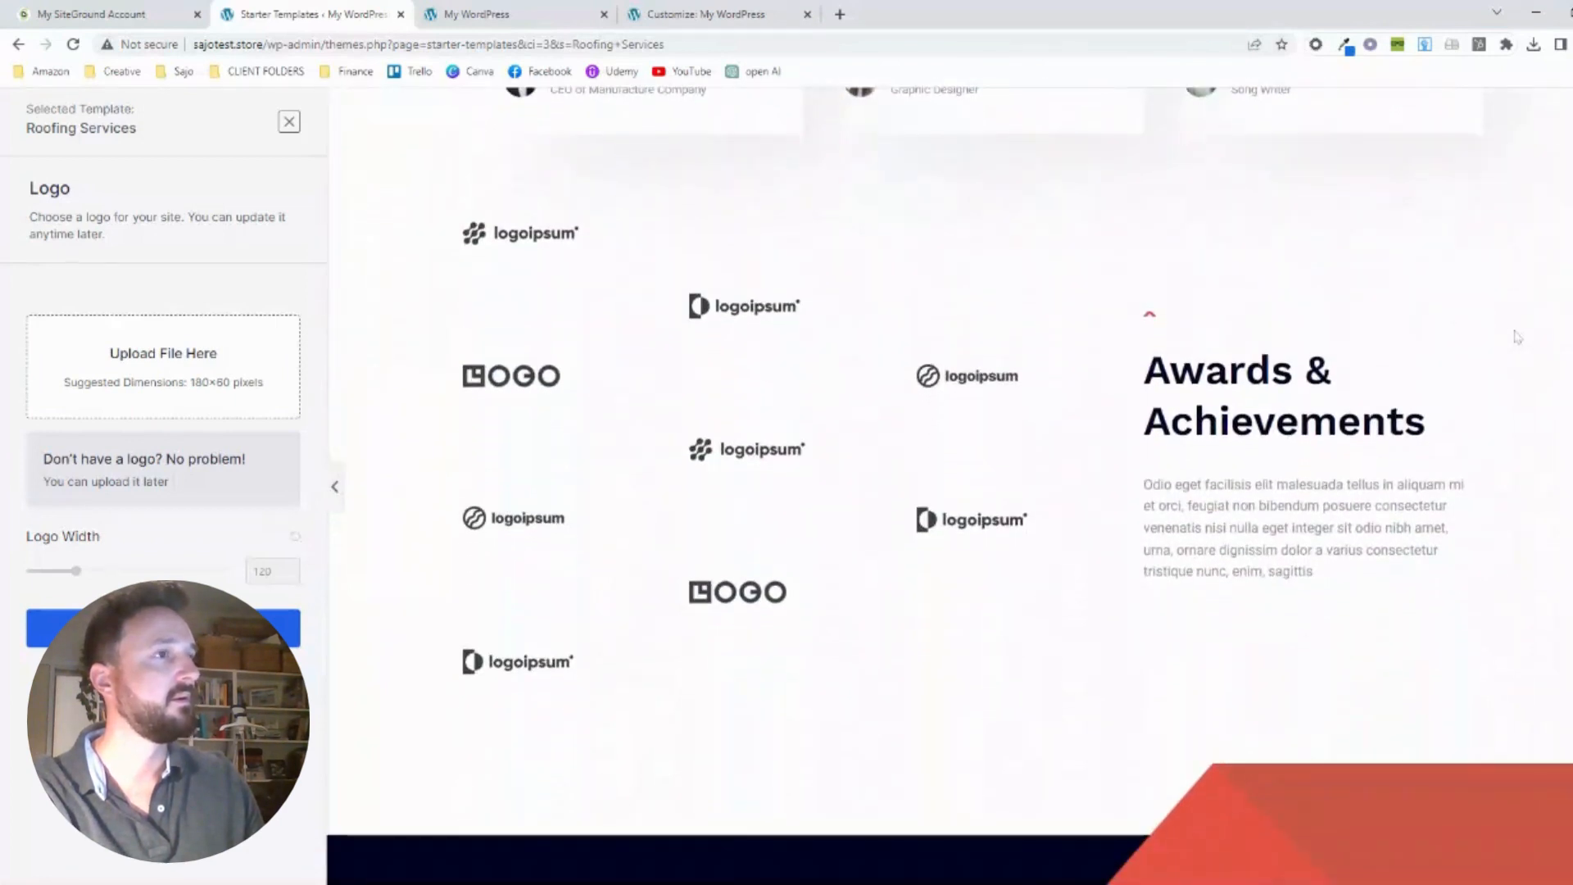
{"action": "scroll", "coordinate": [1516, 336], "scroll_direction": "up", "scroll_amount": 1}
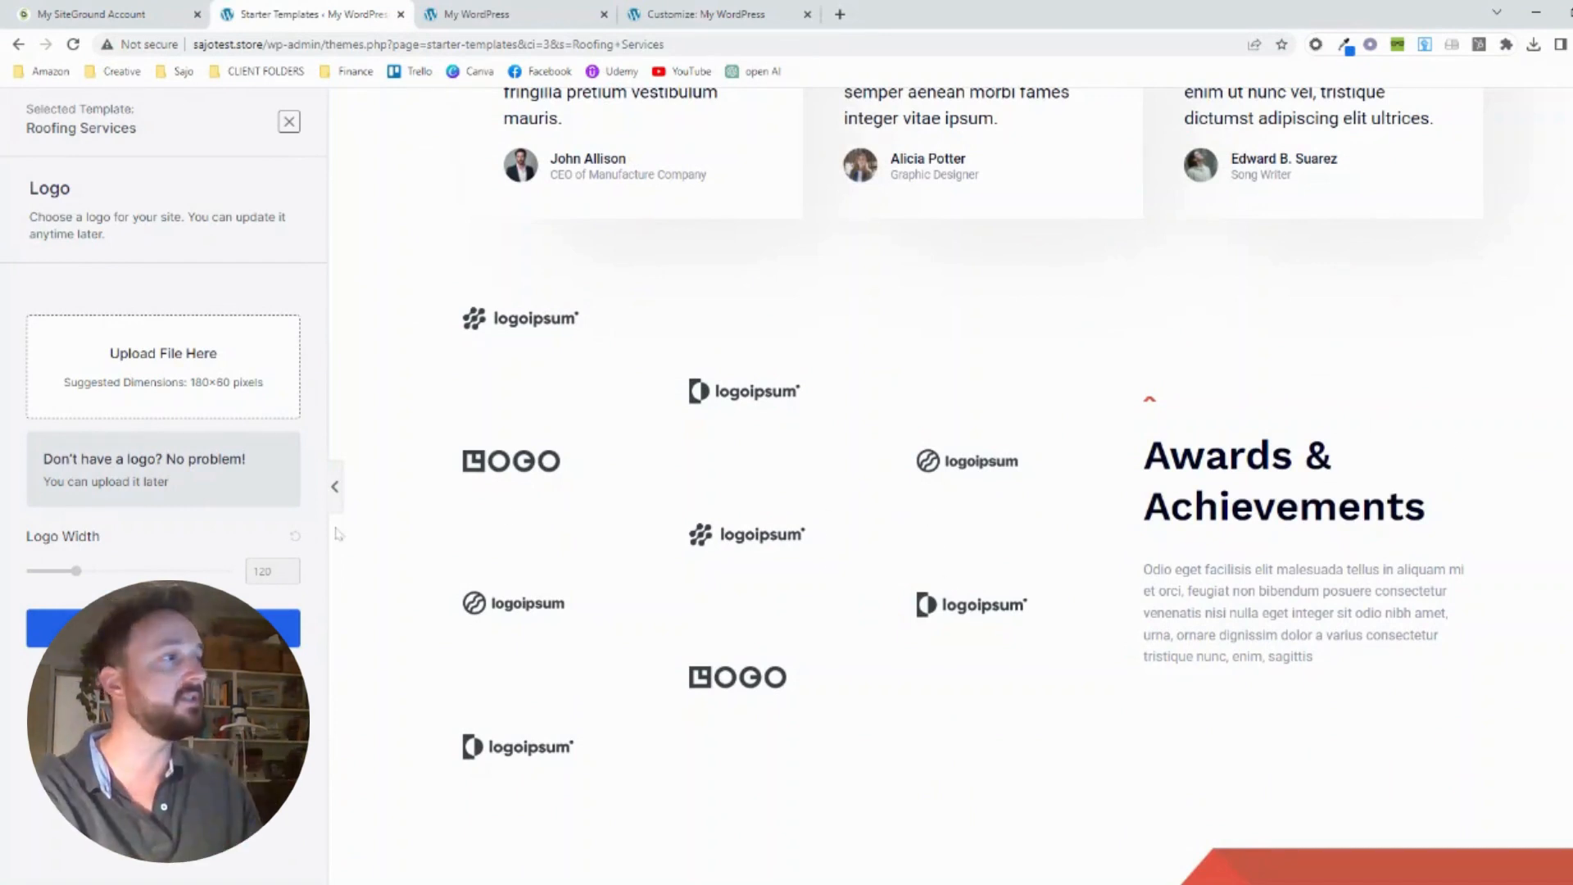
{"action": "scroll", "coordinate": [864, 508], "scroll_direction": "down", "scroll_amount": 3}
{"action": "scroll", "coordinate": [874, 487], "scroll_direction": "down", "scroll_amount": 5}
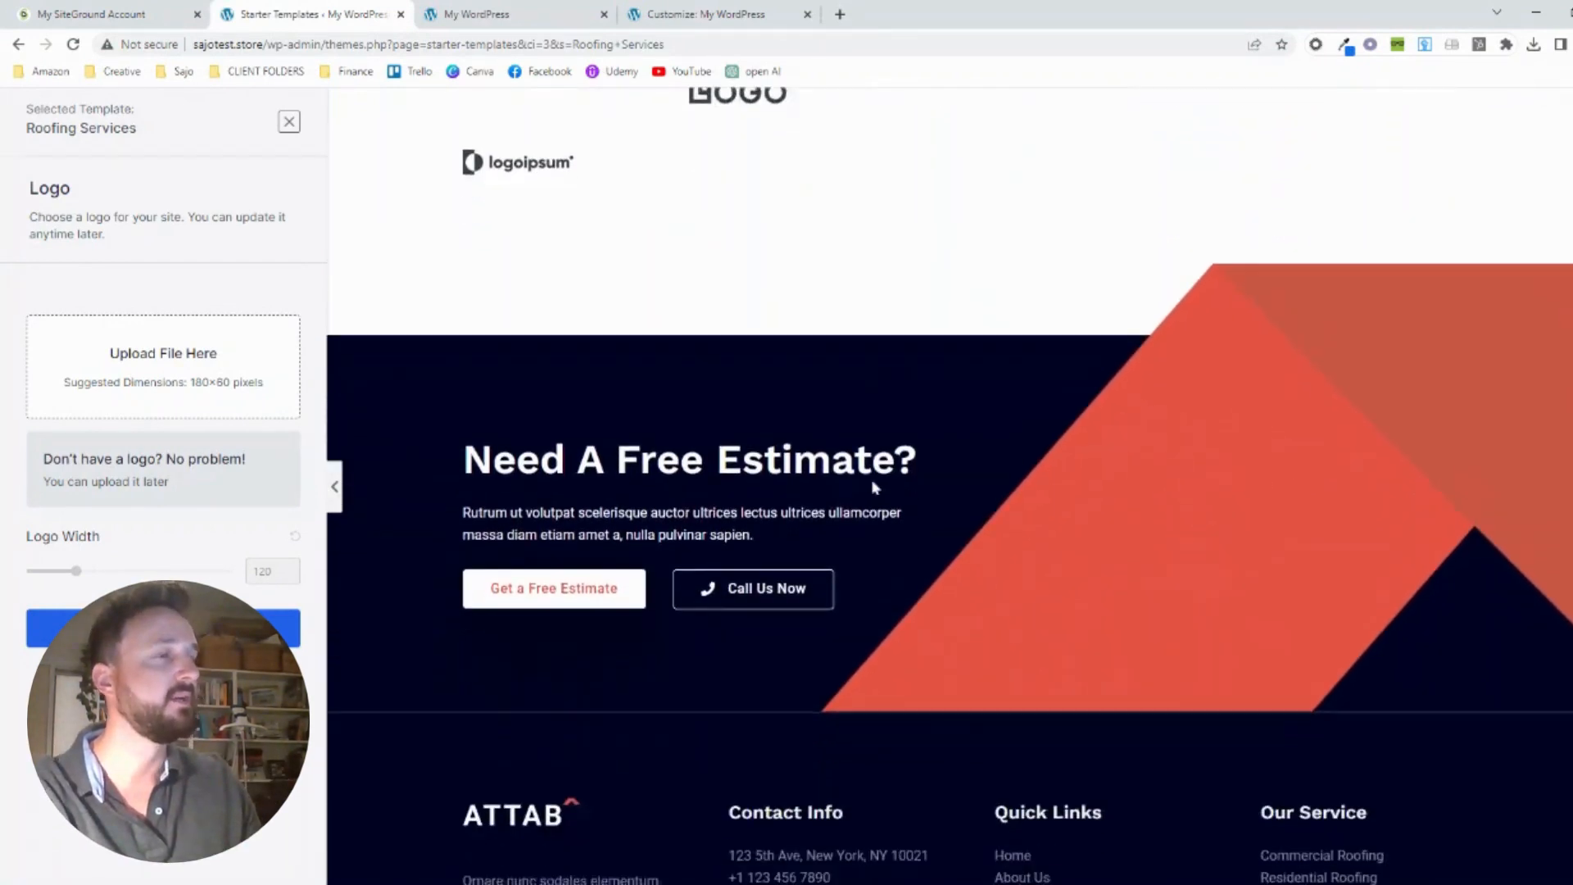
{"action": "scroll", "coordinate": [874, 487], "scroll_direction": "down", "scroll_amount": 1}
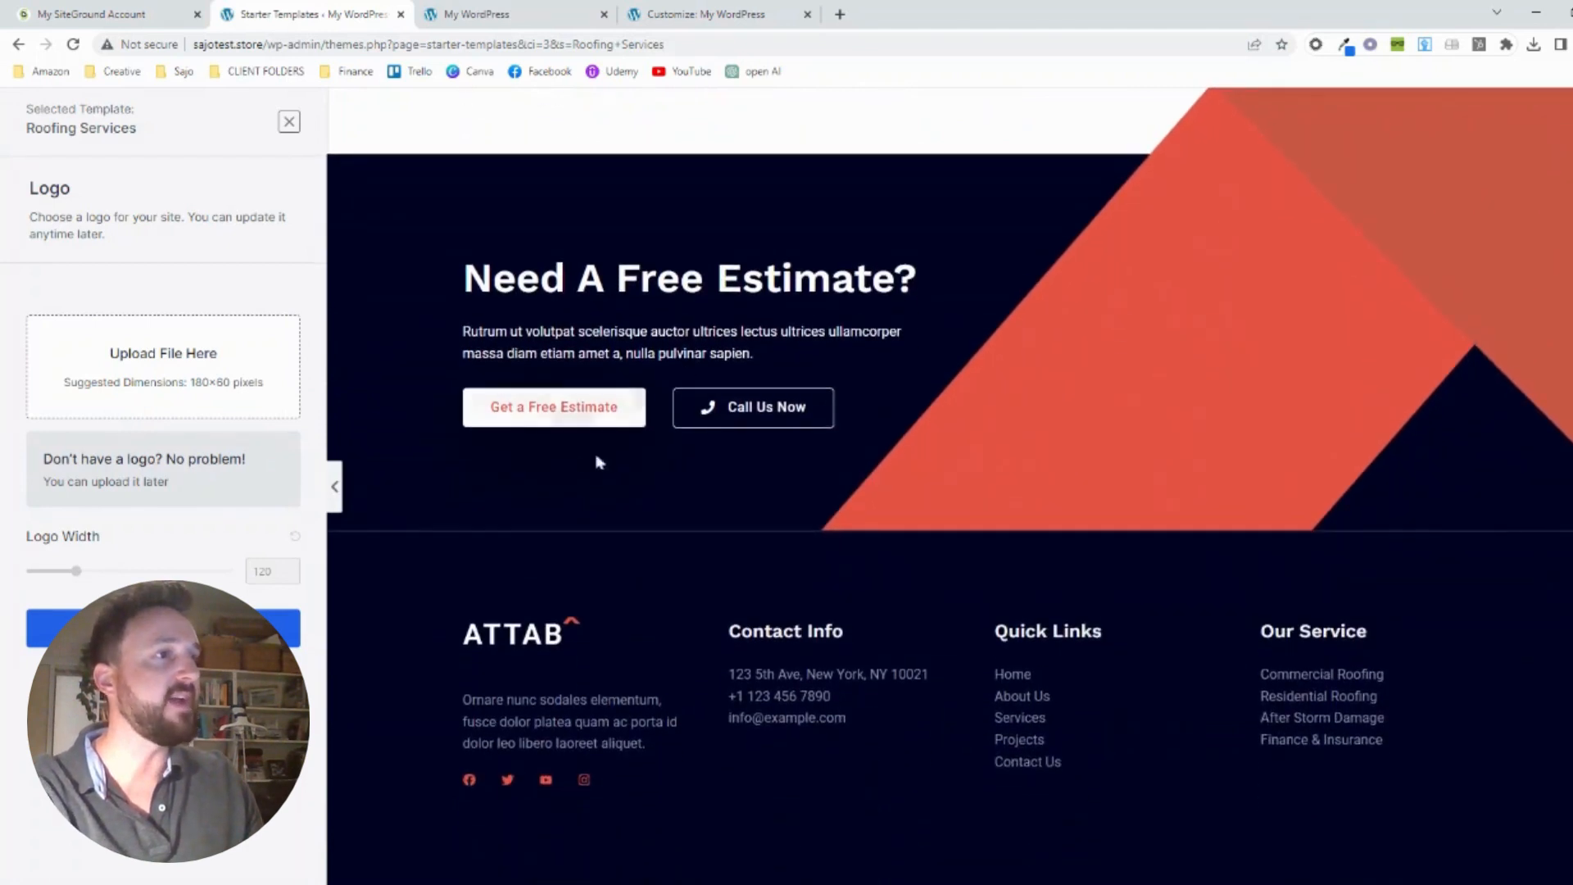
{"action": "scroll", "coordinate": [1020, 396], "scroll_direction": "down", "scroll_amount": 1}
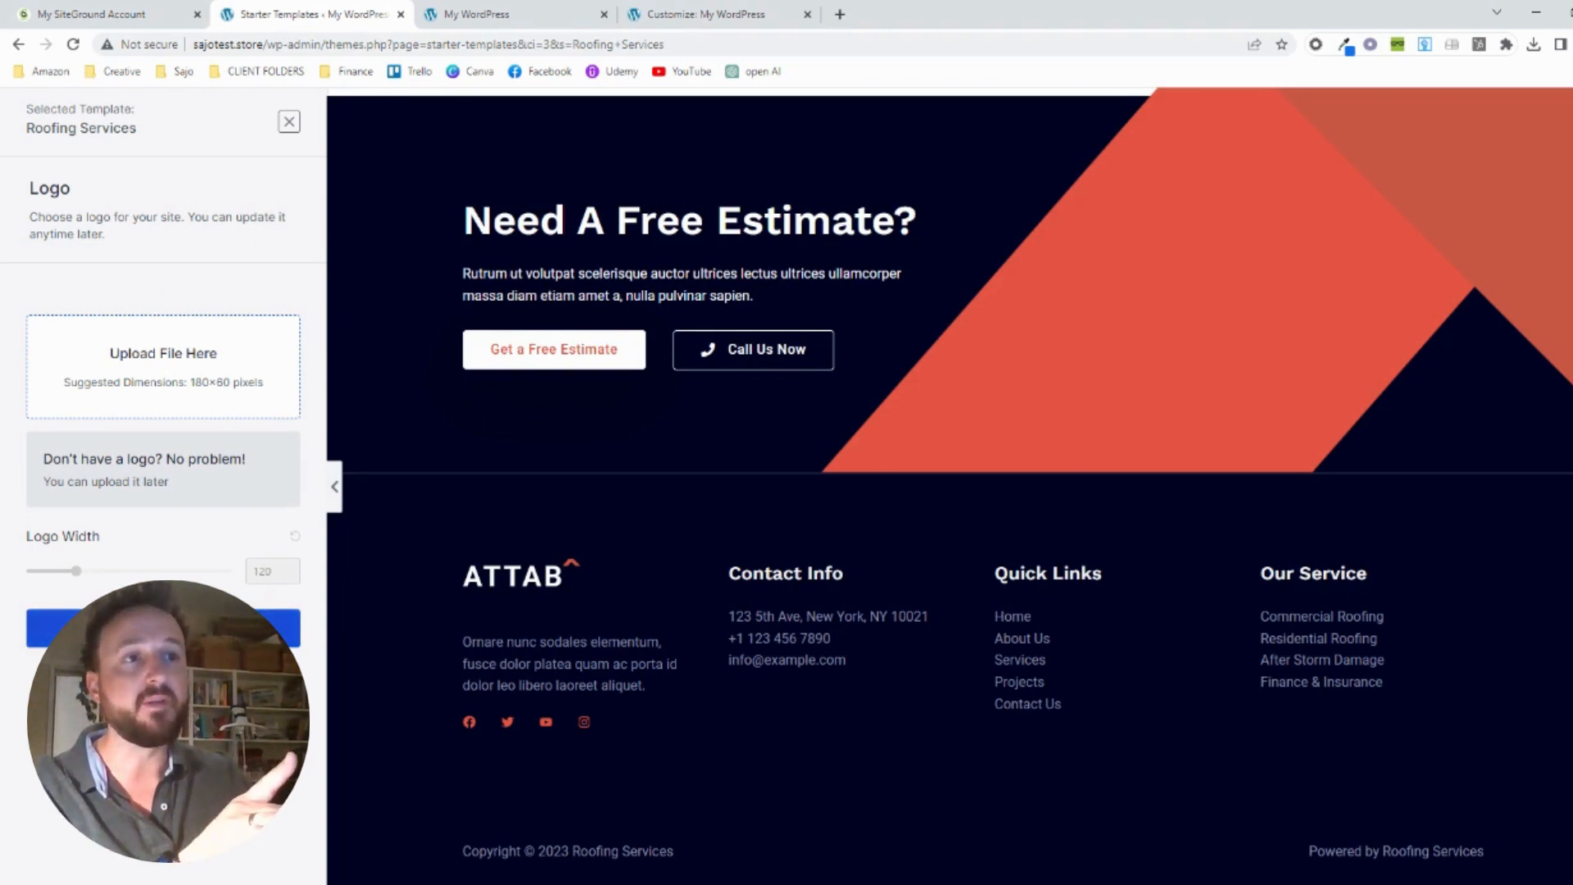
Skip the logo upload, continue to the Colors & Fonts settings, and bring the preview's hero section into view
{"action": "left_click", "coordinate": [163, 628]}
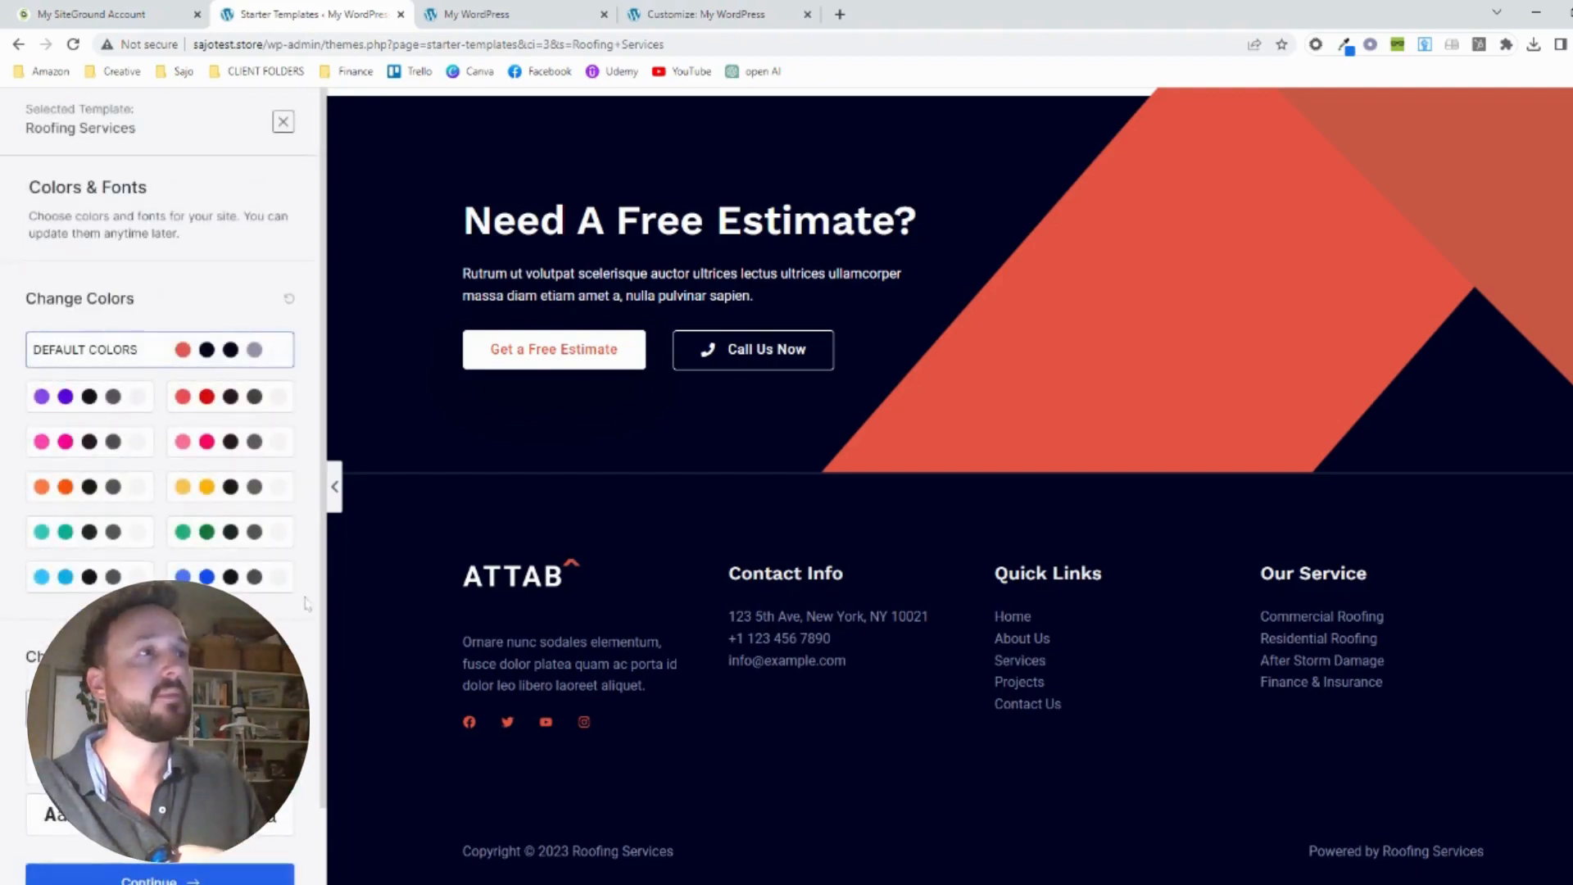
{"action": "scroll", "coordinate": [665, 539], "scroll_direction": "up", "scroll_amount": 15}
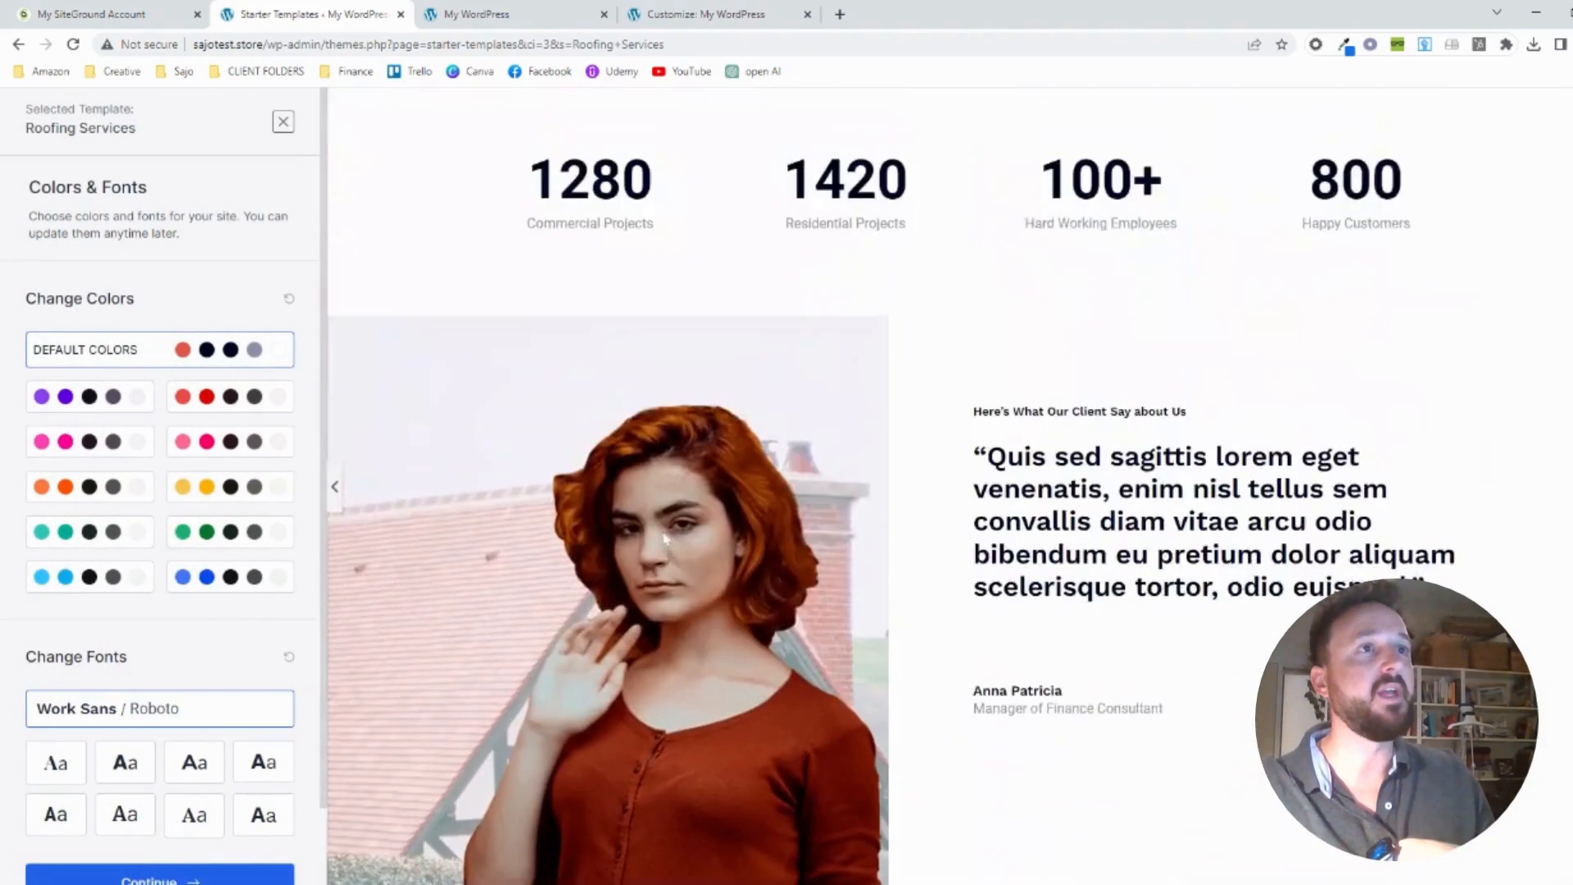
{"action": "scroll", "coordinate": [665, 538], "scroll_direction": "up", "scroll_amount": 15}
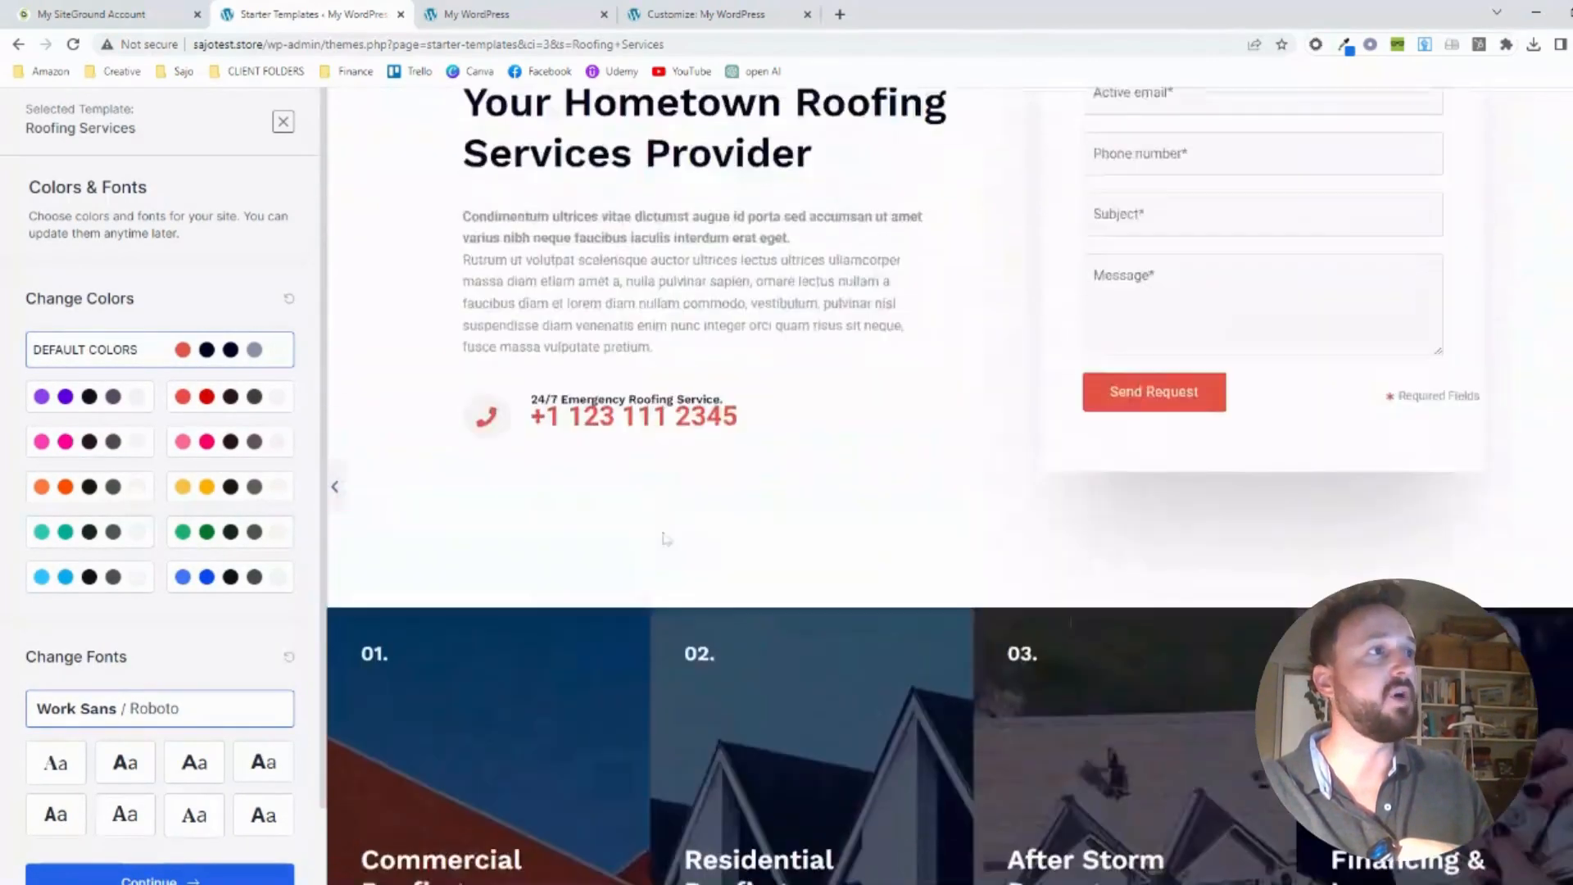
{"action": "scroll", "coordinate": [665, 539], "scroll_direction": "up", "scroll_amount": 5}
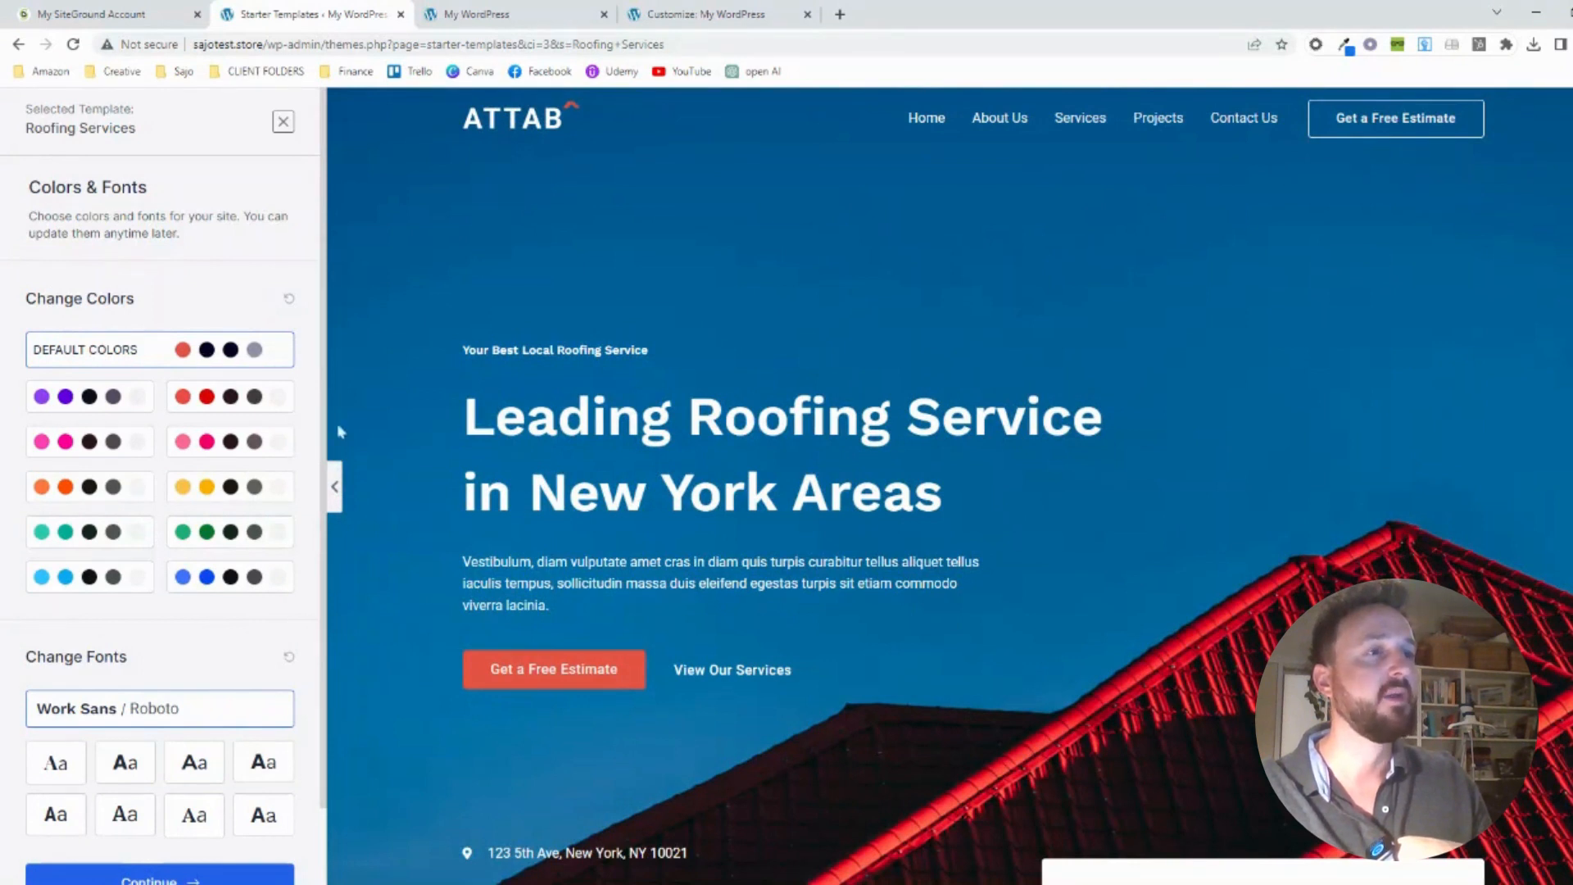
Try the red, pink, yellow, green, light blue, teal and orange color palettes on the template and restore the default colors
{"action": "left_click", "coordinate": [232, 402]}
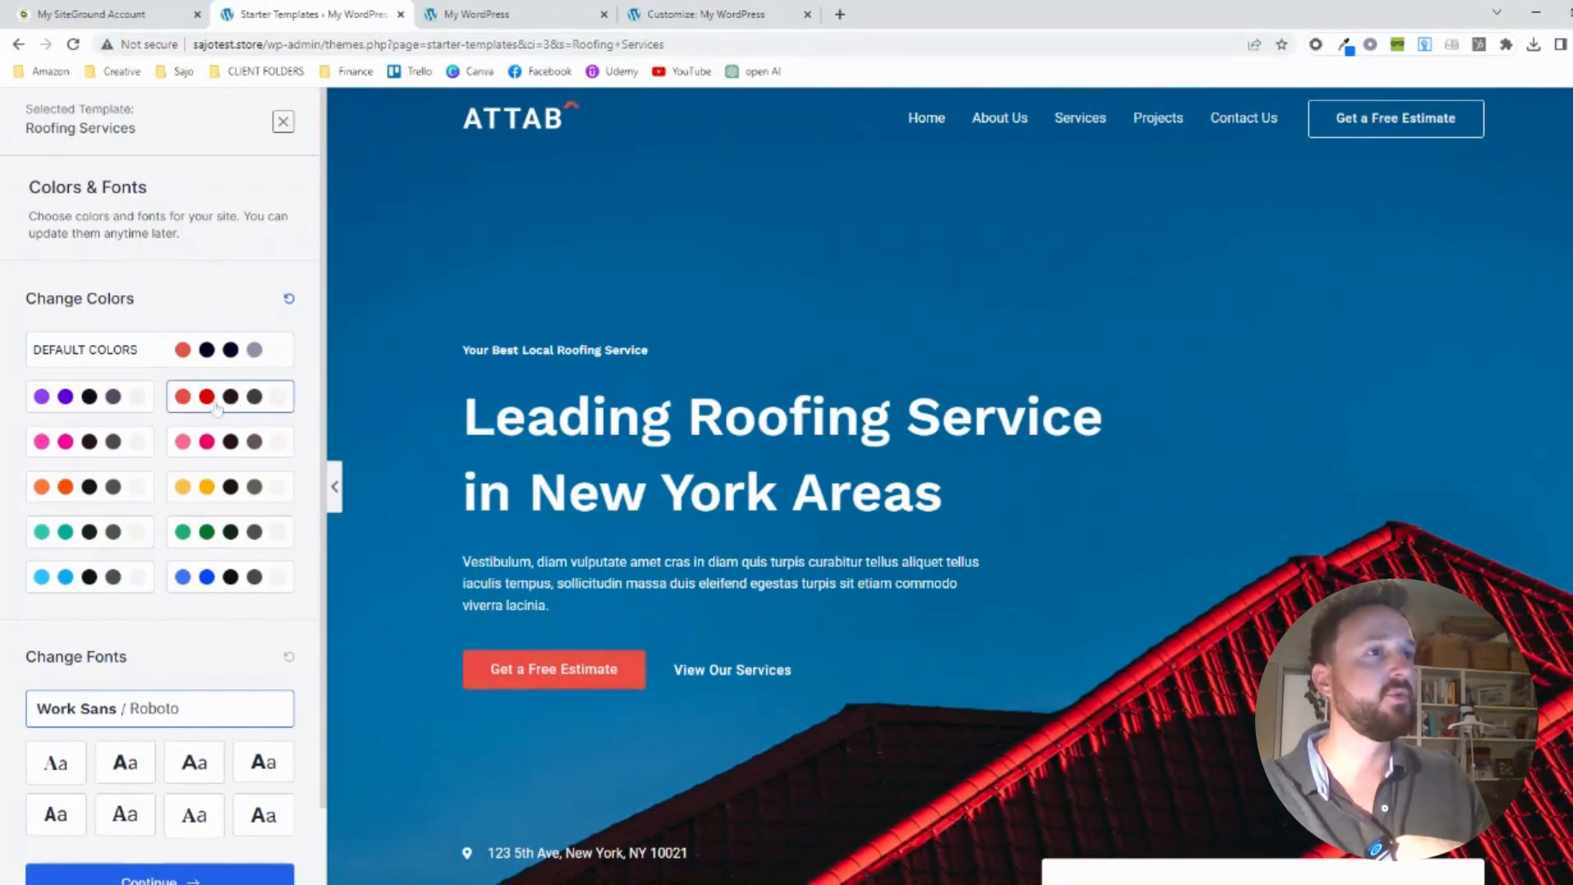
{"action": "left_click", "coordinate": [209, 446]}
{"action": "left_click", "coordinate": [208, 490]}
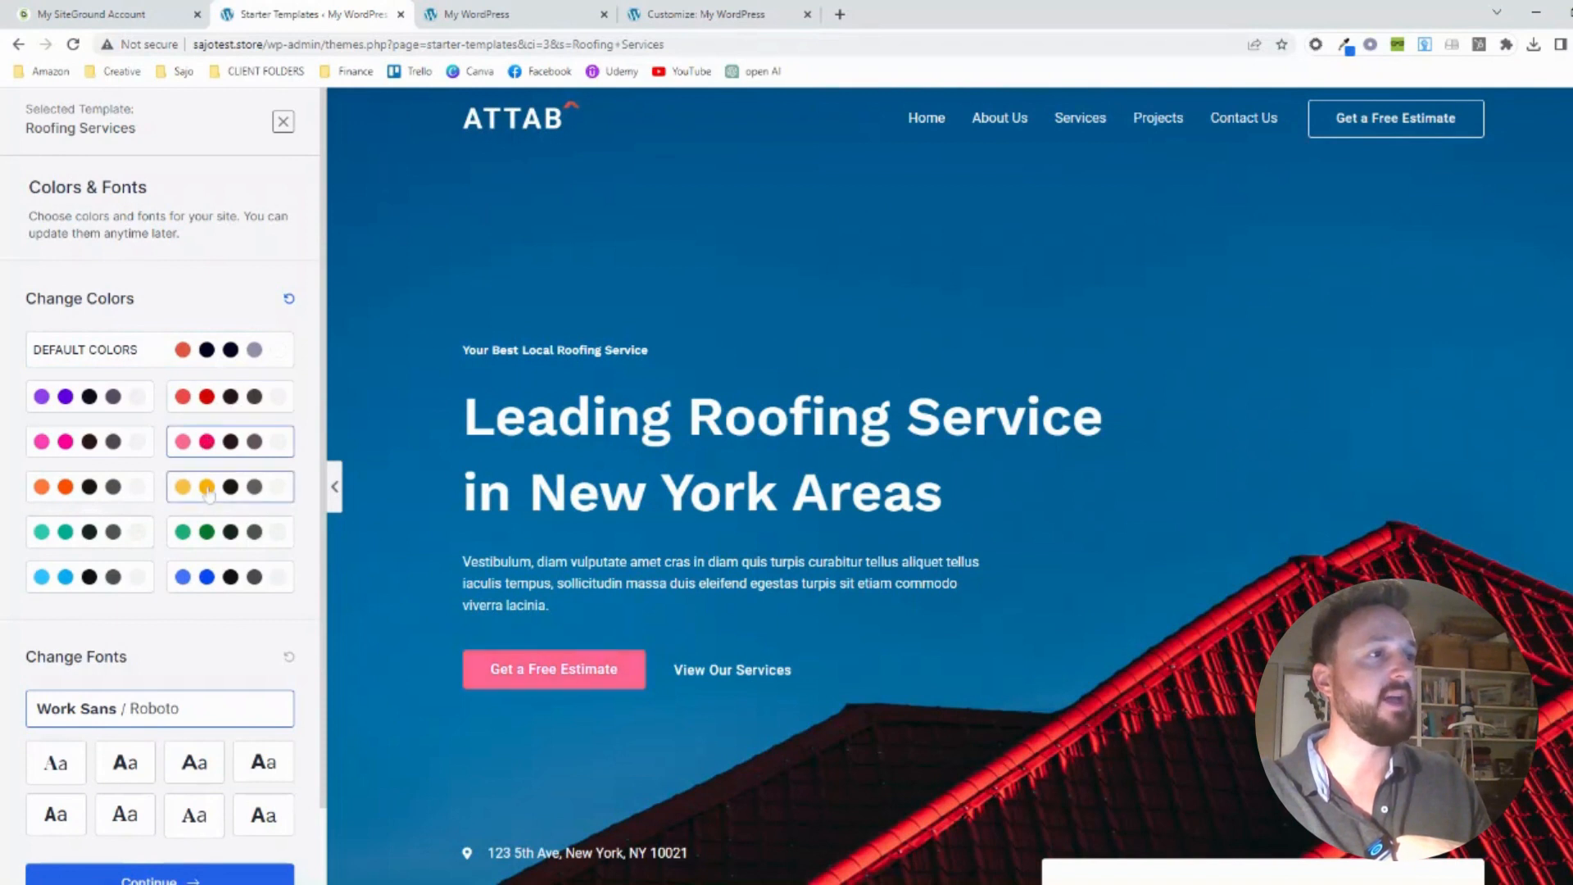
{"action": "left_click", "coordinate": [210, 533]}
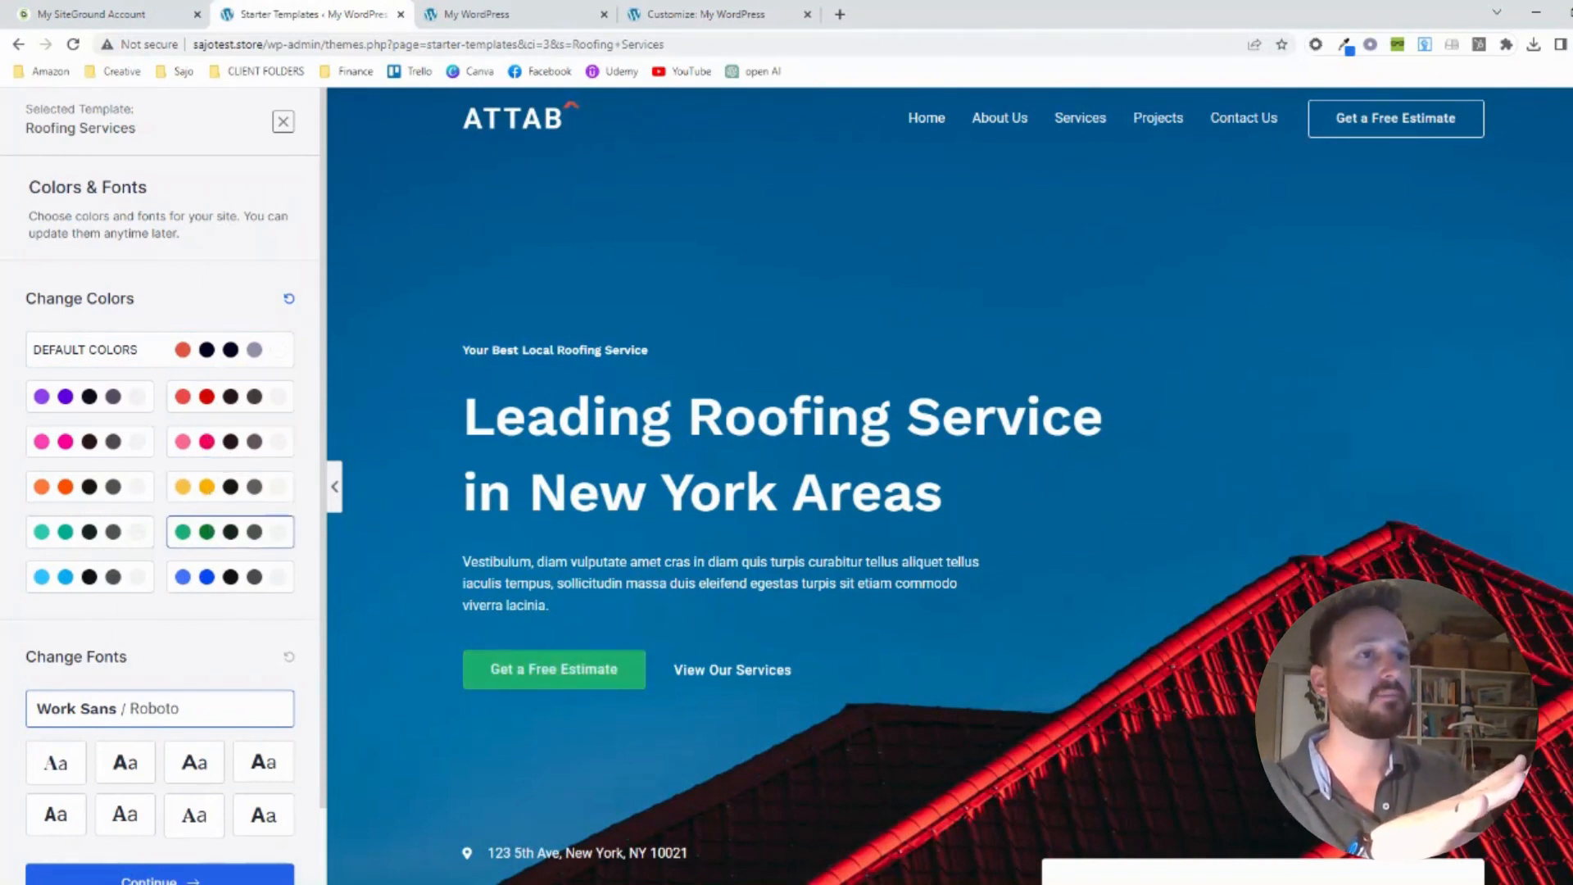
{"action": "left_click", "coordinate": [82, 580]}
{"action": "left_click", "coordinate": [90, 528]}
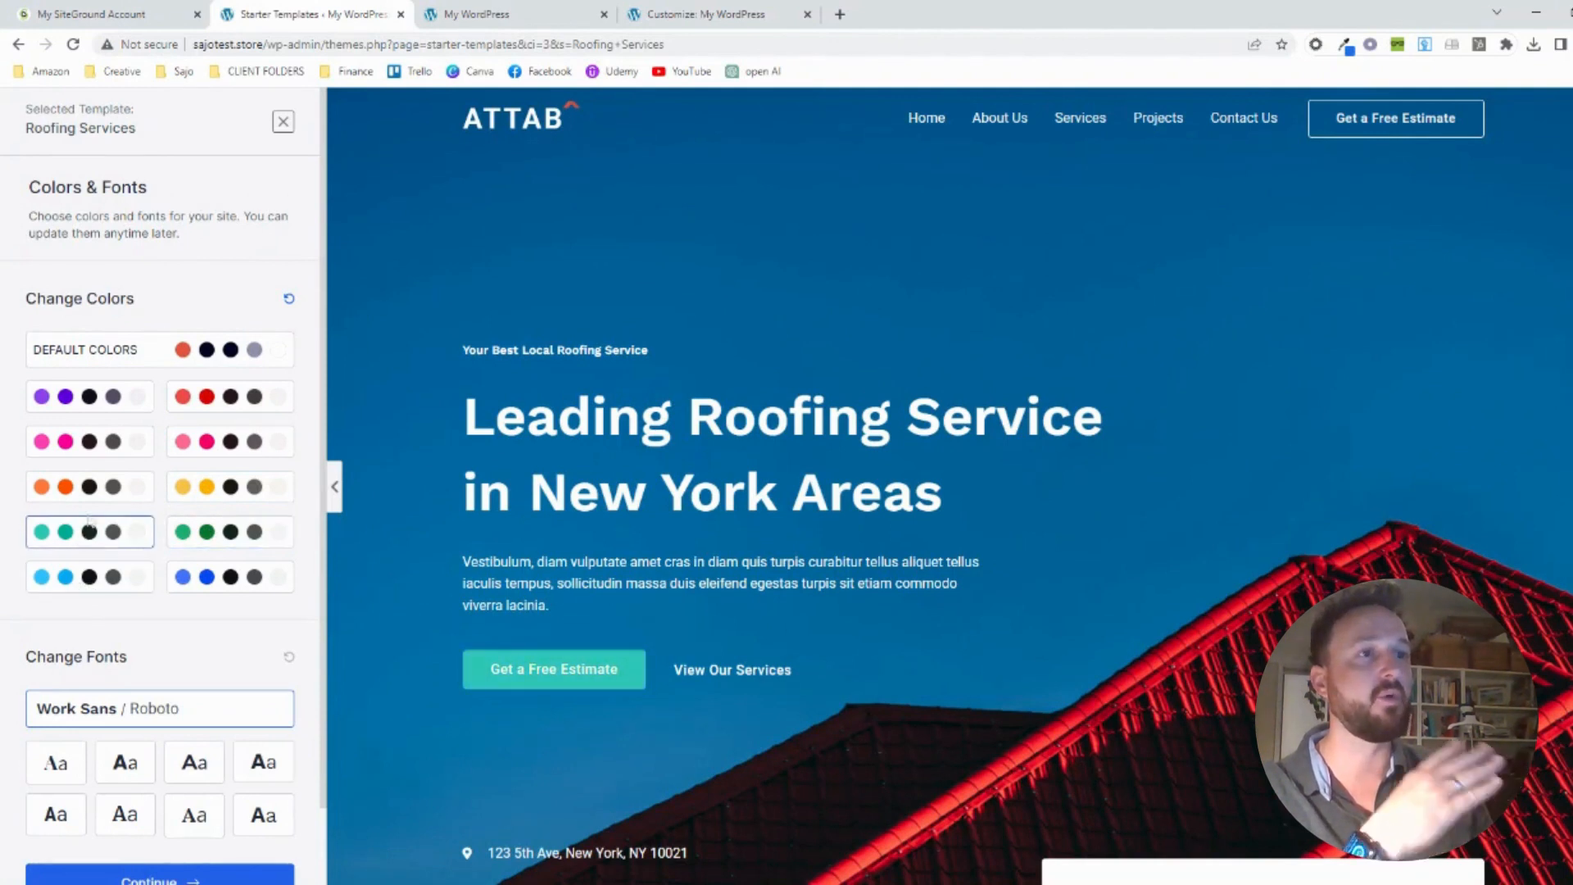
{"action": "left_click", "coordinate": [92, 496]}
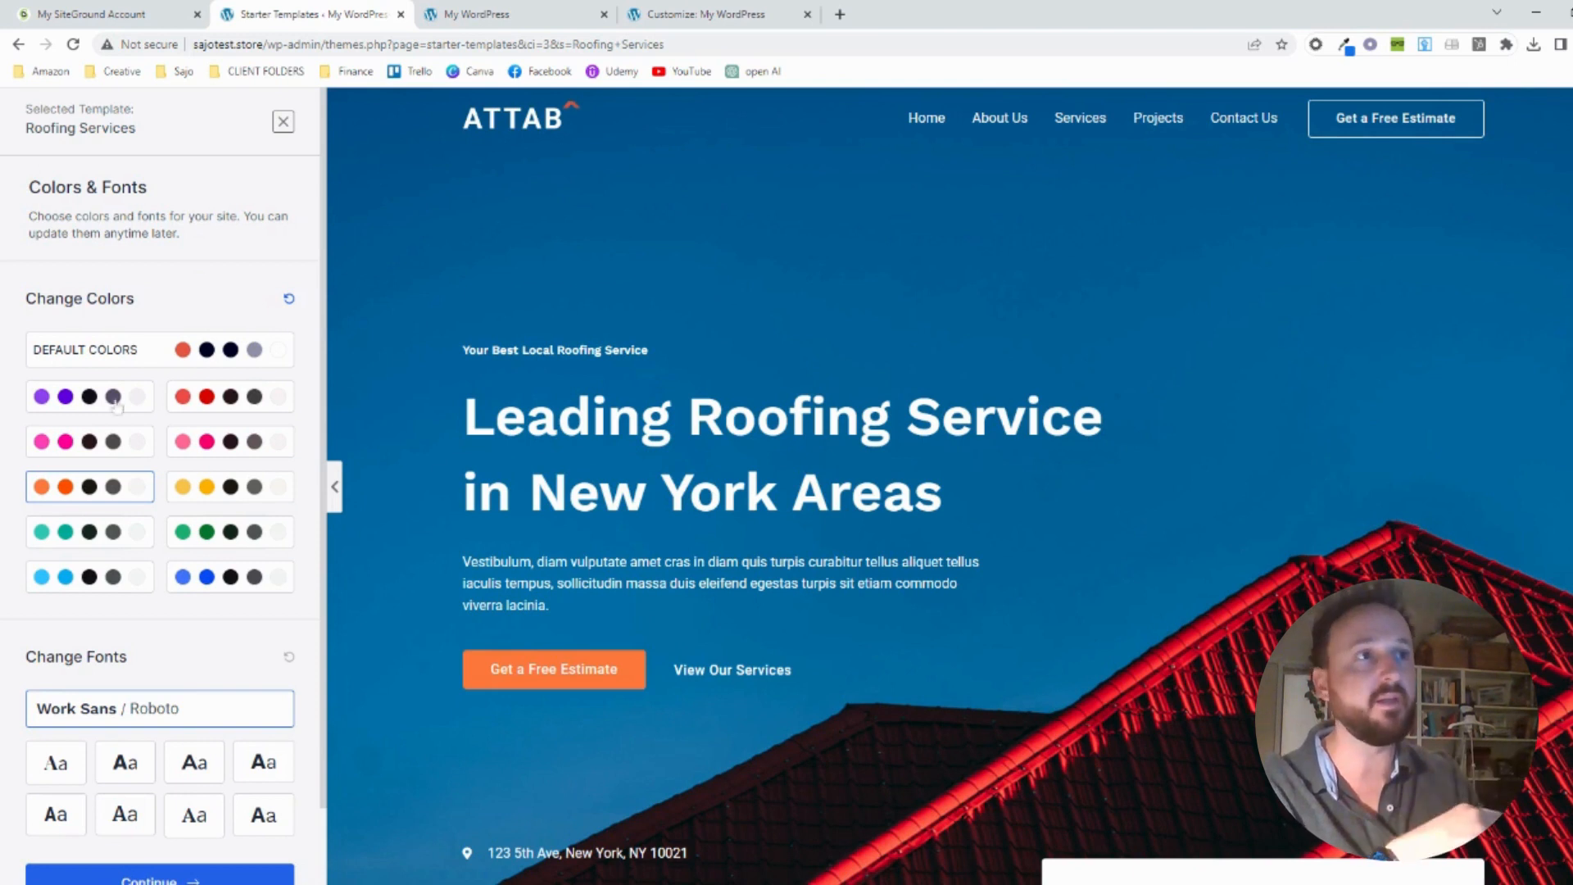
{"action": "left_click", "coordinate": [190, 344]}
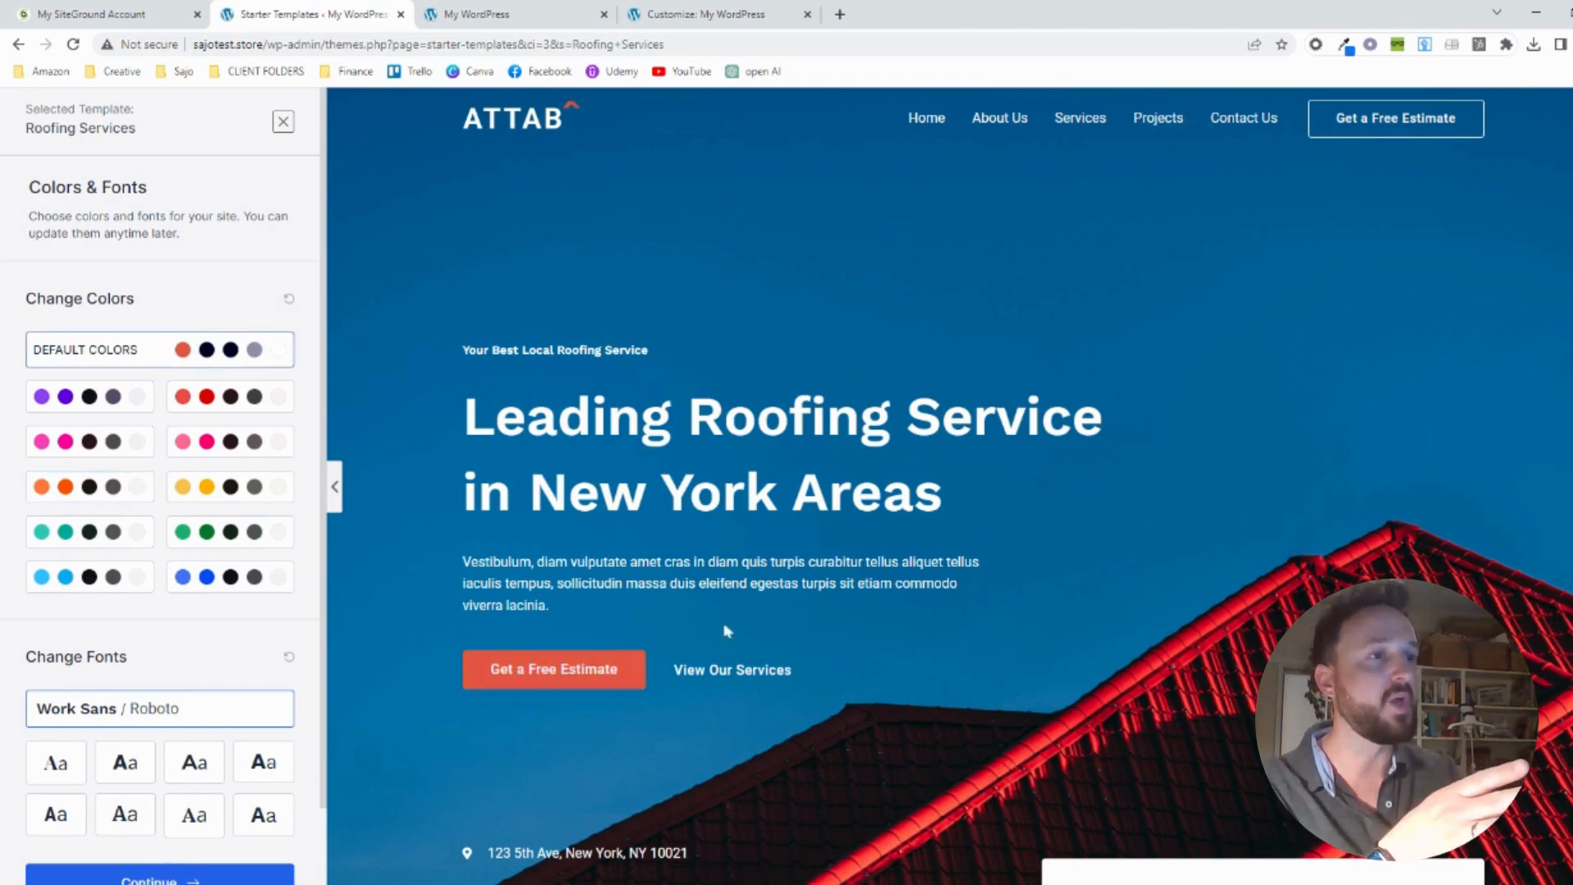
Try Montserrat / Lato and other font pairings on the template and restore the Work Sans / Roboto fonts
{"action": "scroll", "coordinate": [303, 563], "scroll_direction": "down", "scroll_amount": 1}
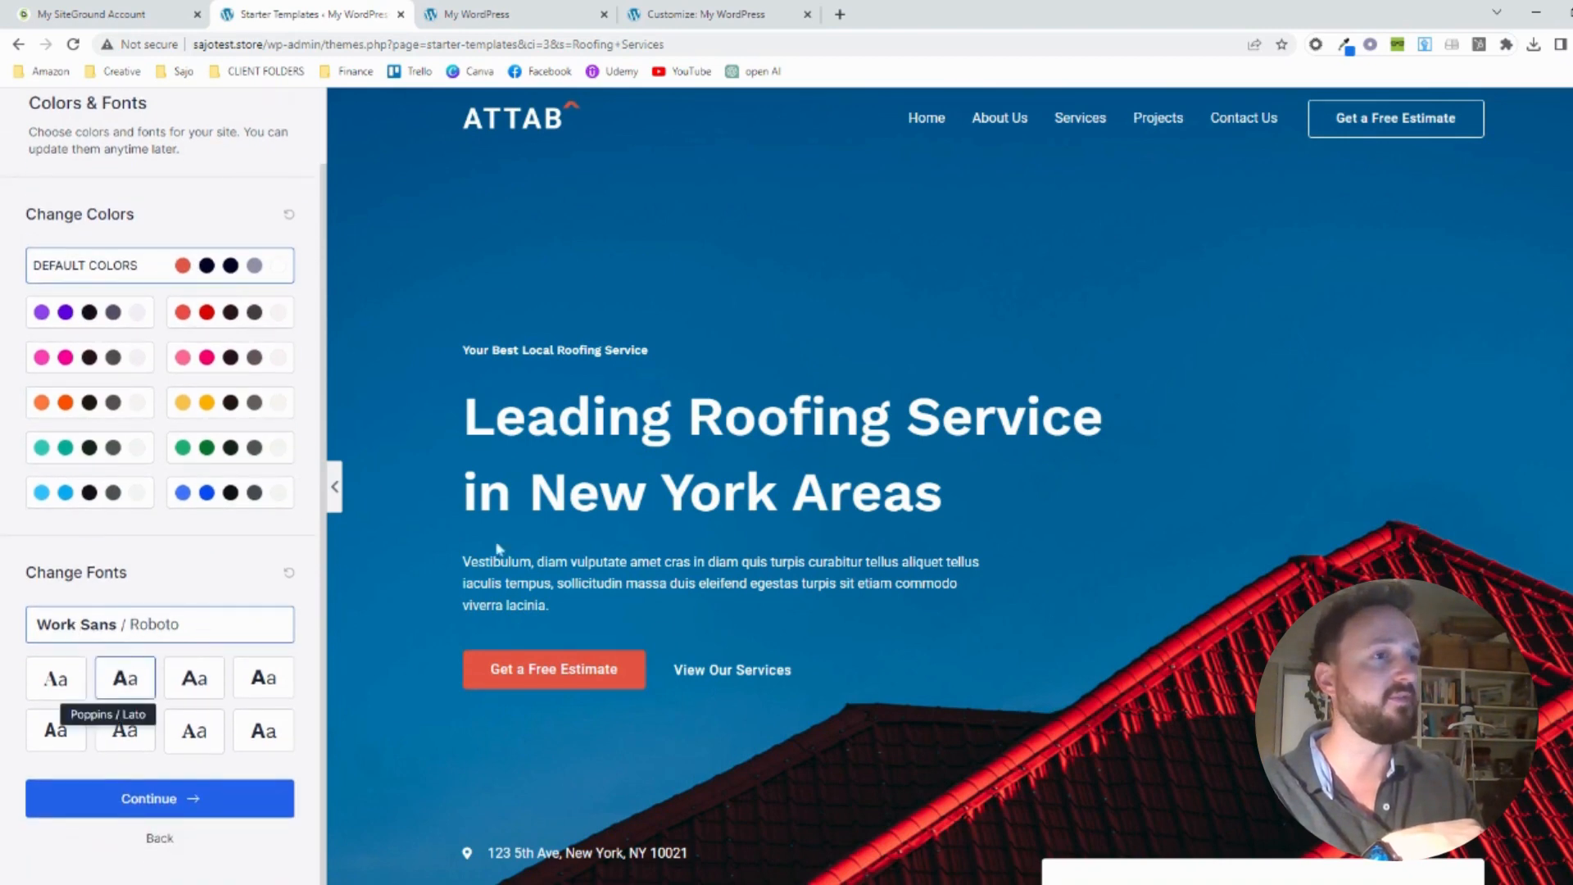
{"action": "left_click", "coordinate": [194, 680]}
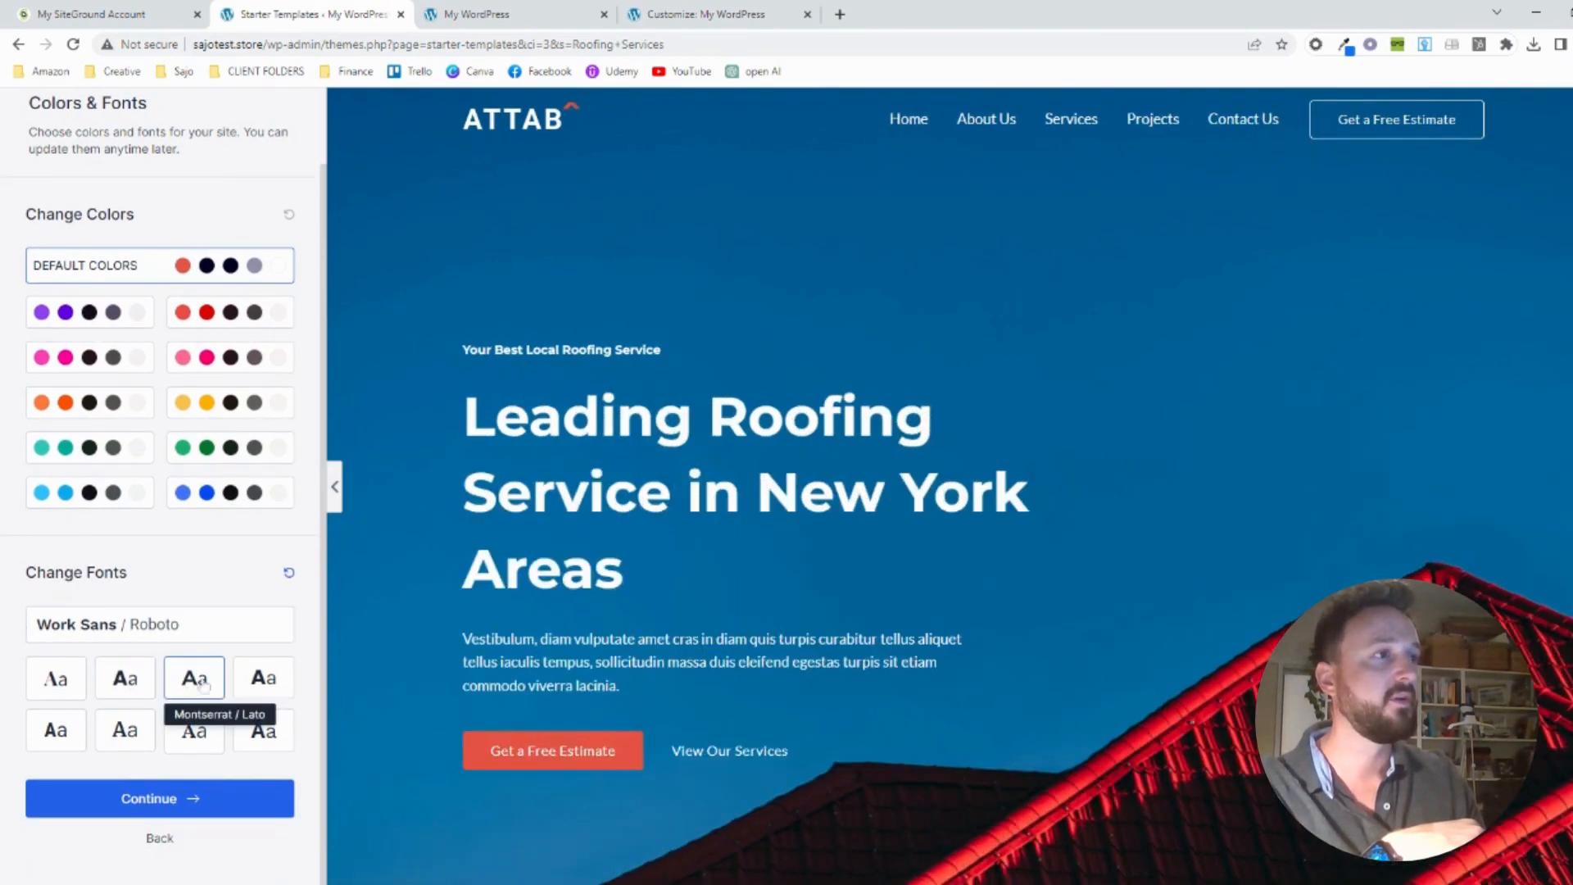
{"action": "left_click", "coordinate": [261, 680]}
{"action": "left_click", "coordinate": [135, 729]}
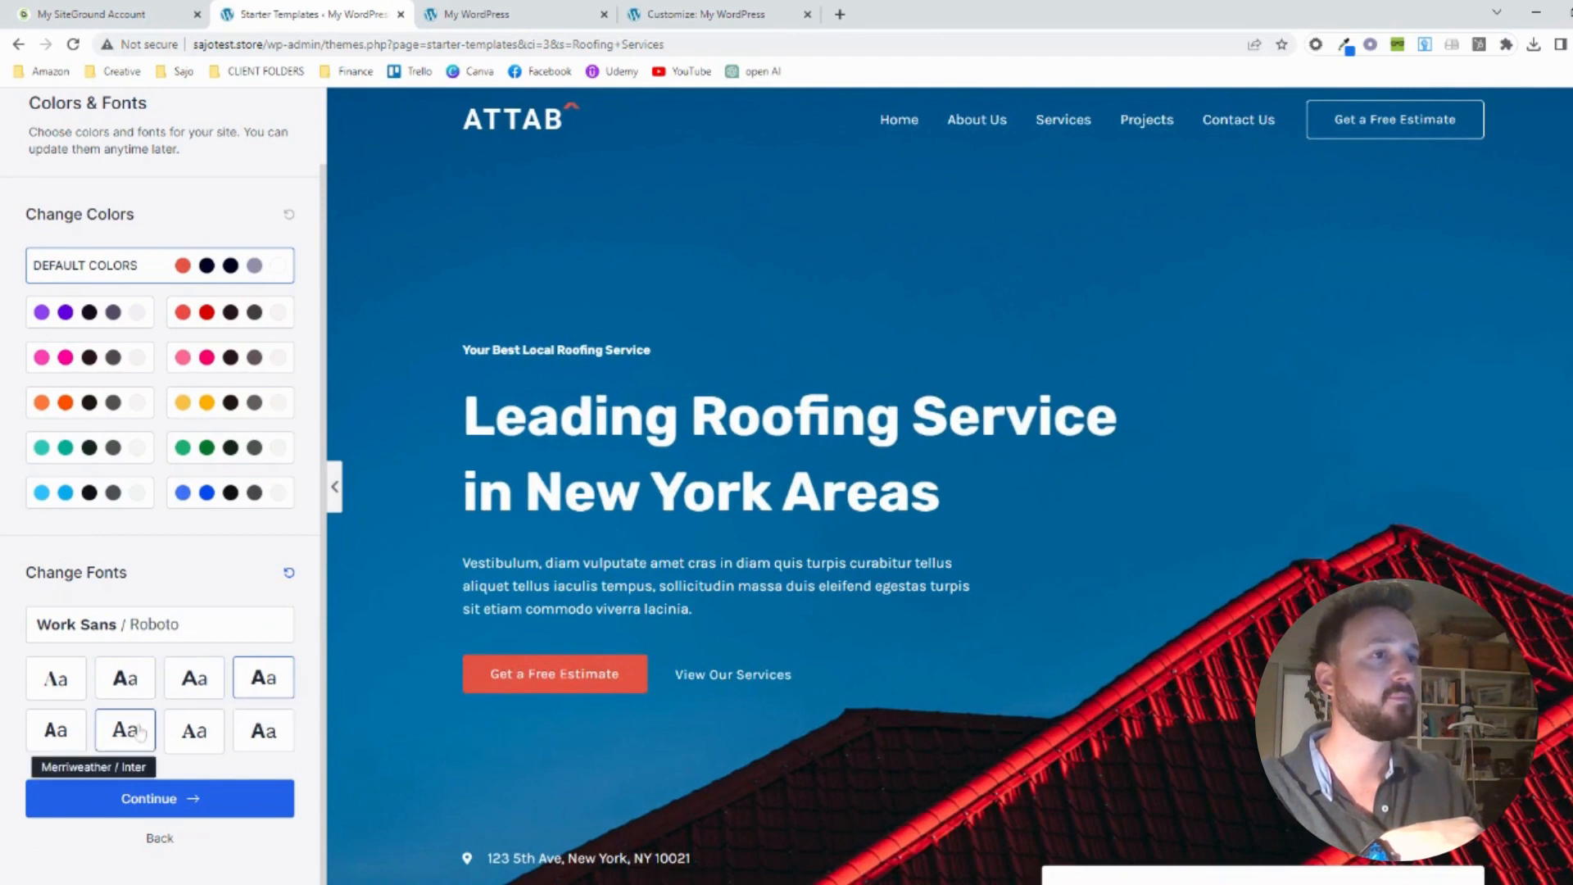
{"action": "left_click", "coordinate": [142, 625]}
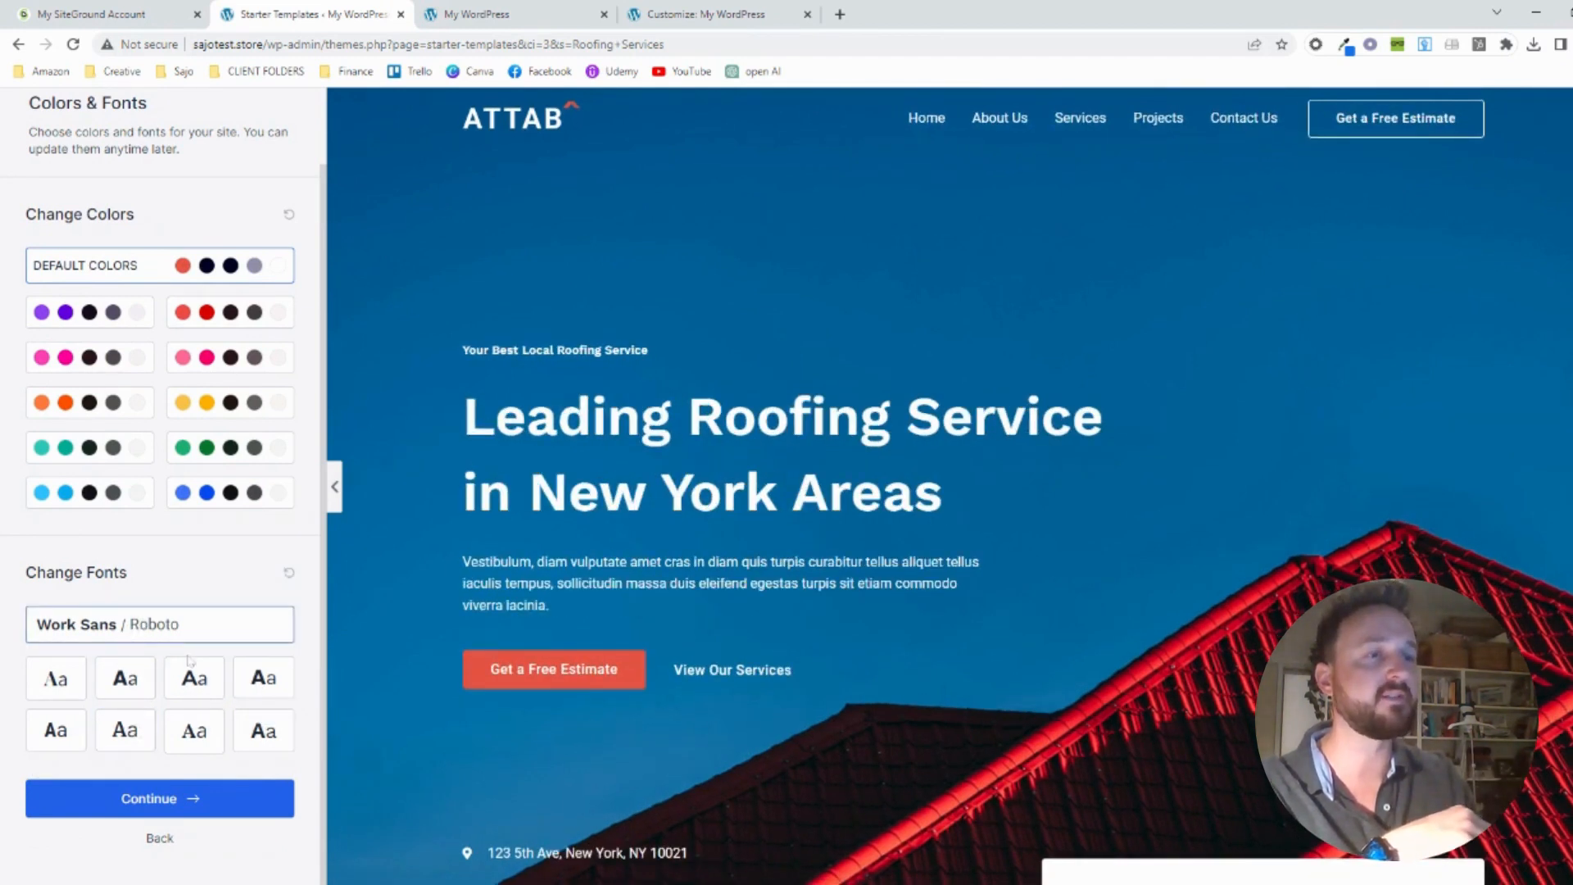
Build the website with the default colors and fonts and all import options enabled, and open the finished site
{"action": "left_click", "coordinate": [168, 799]}
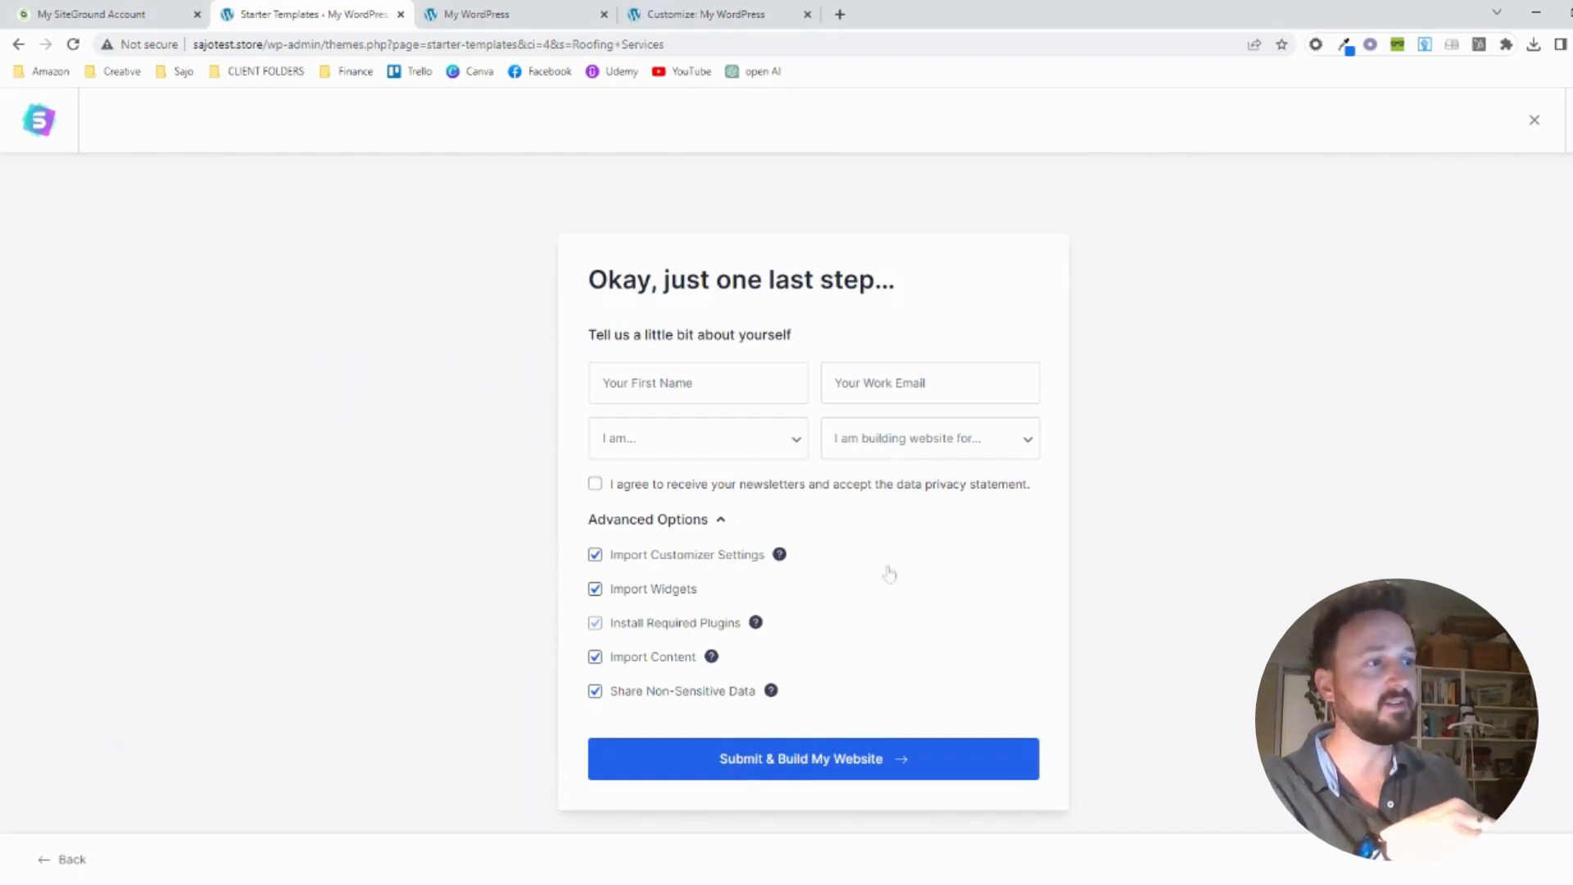
{"action": "left_click", "coordinate": [784, 762]}
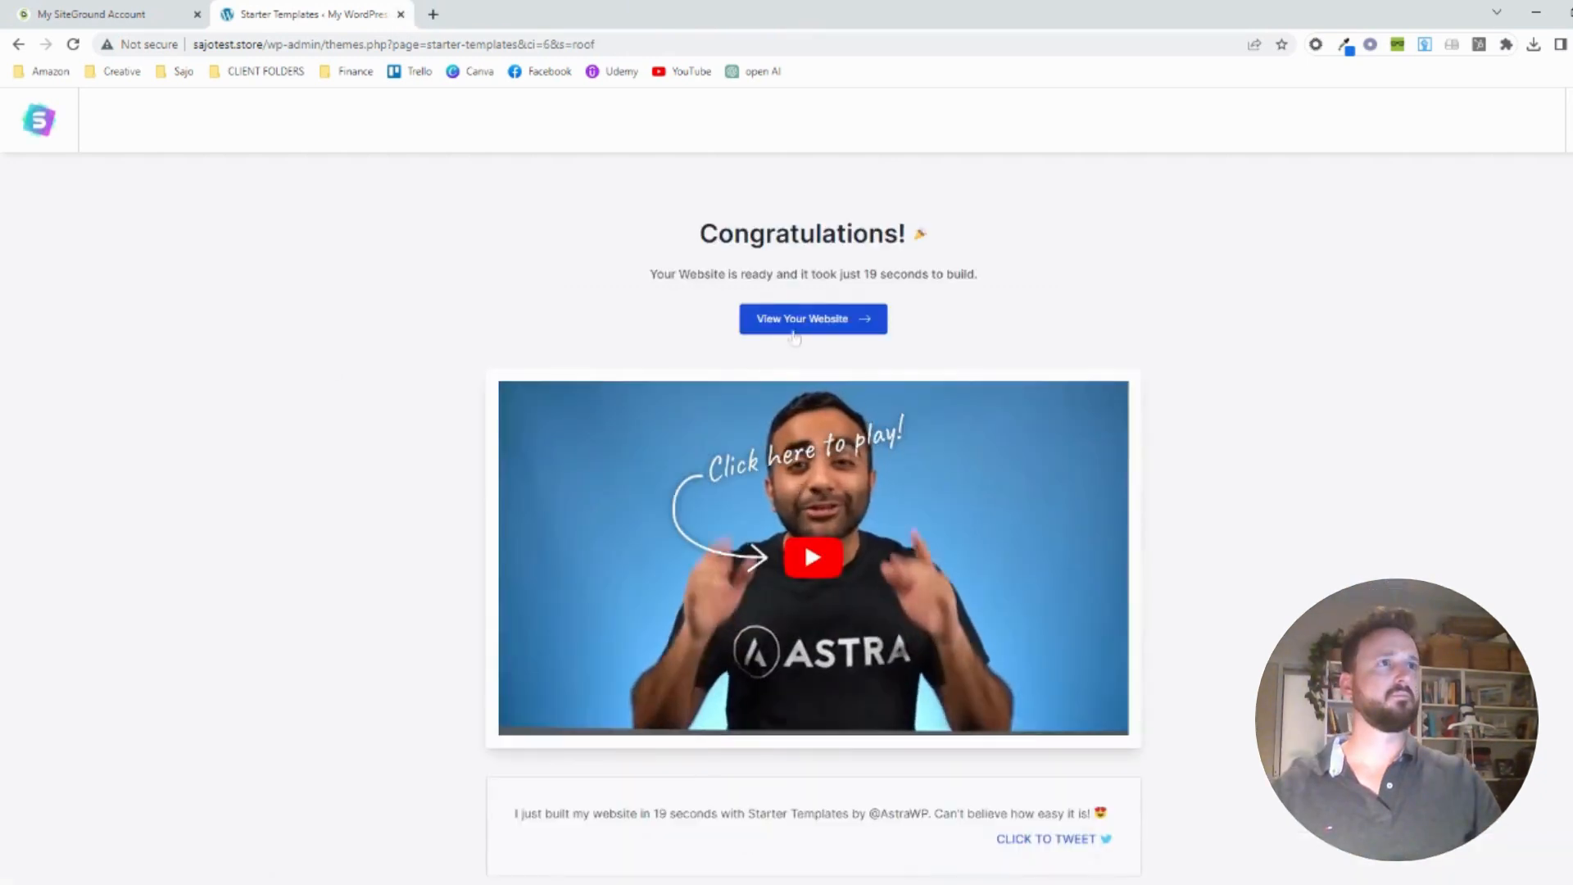
{"action": "left_click", "coordinate": [793, 328]}
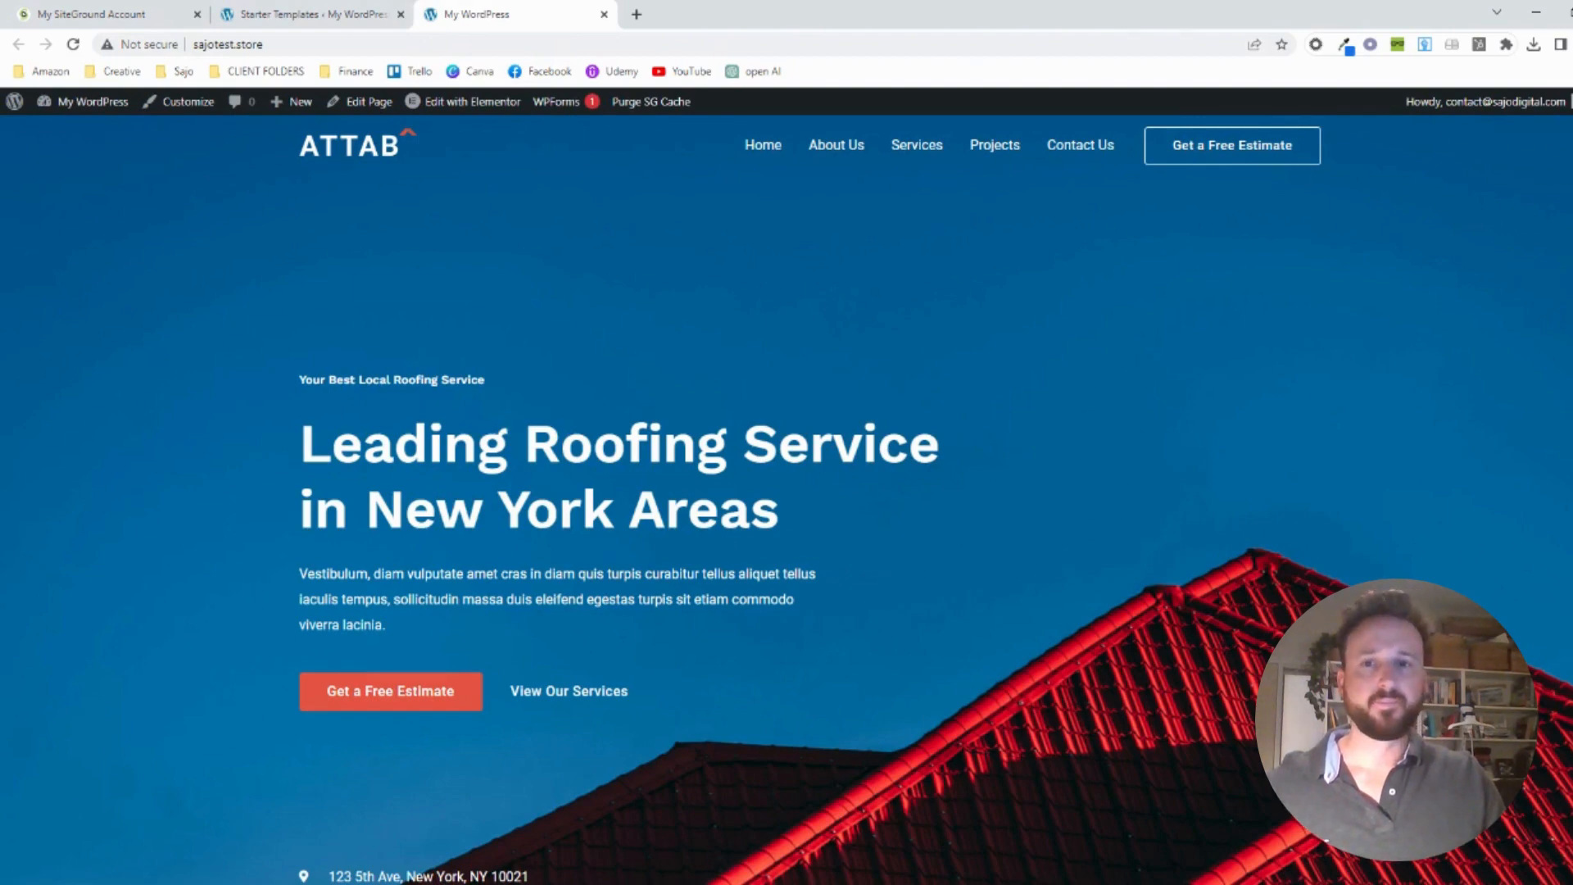
Look through the new site's home page down to the Awards & Achievements section and open the About Us page
{"action": "scroll", "coordinate": [817, 303], "scroll_direction": "down", "scroll_amount": 6}
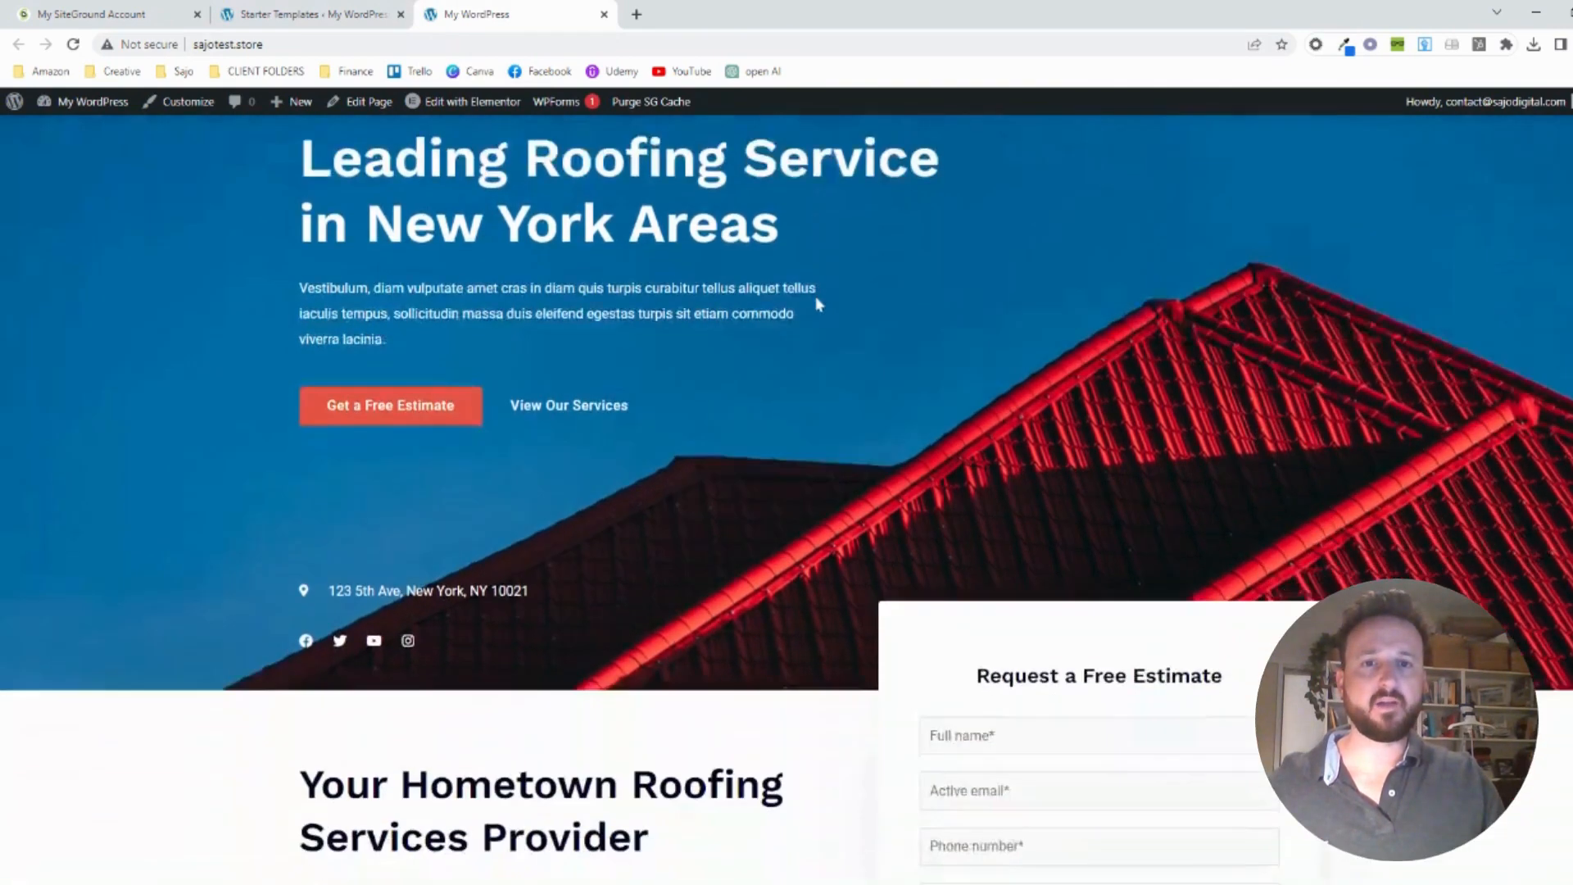
{"action": "scroll", "coordinate": [816, 303], "scroll_direction": "down", "scroll_amount": 3}
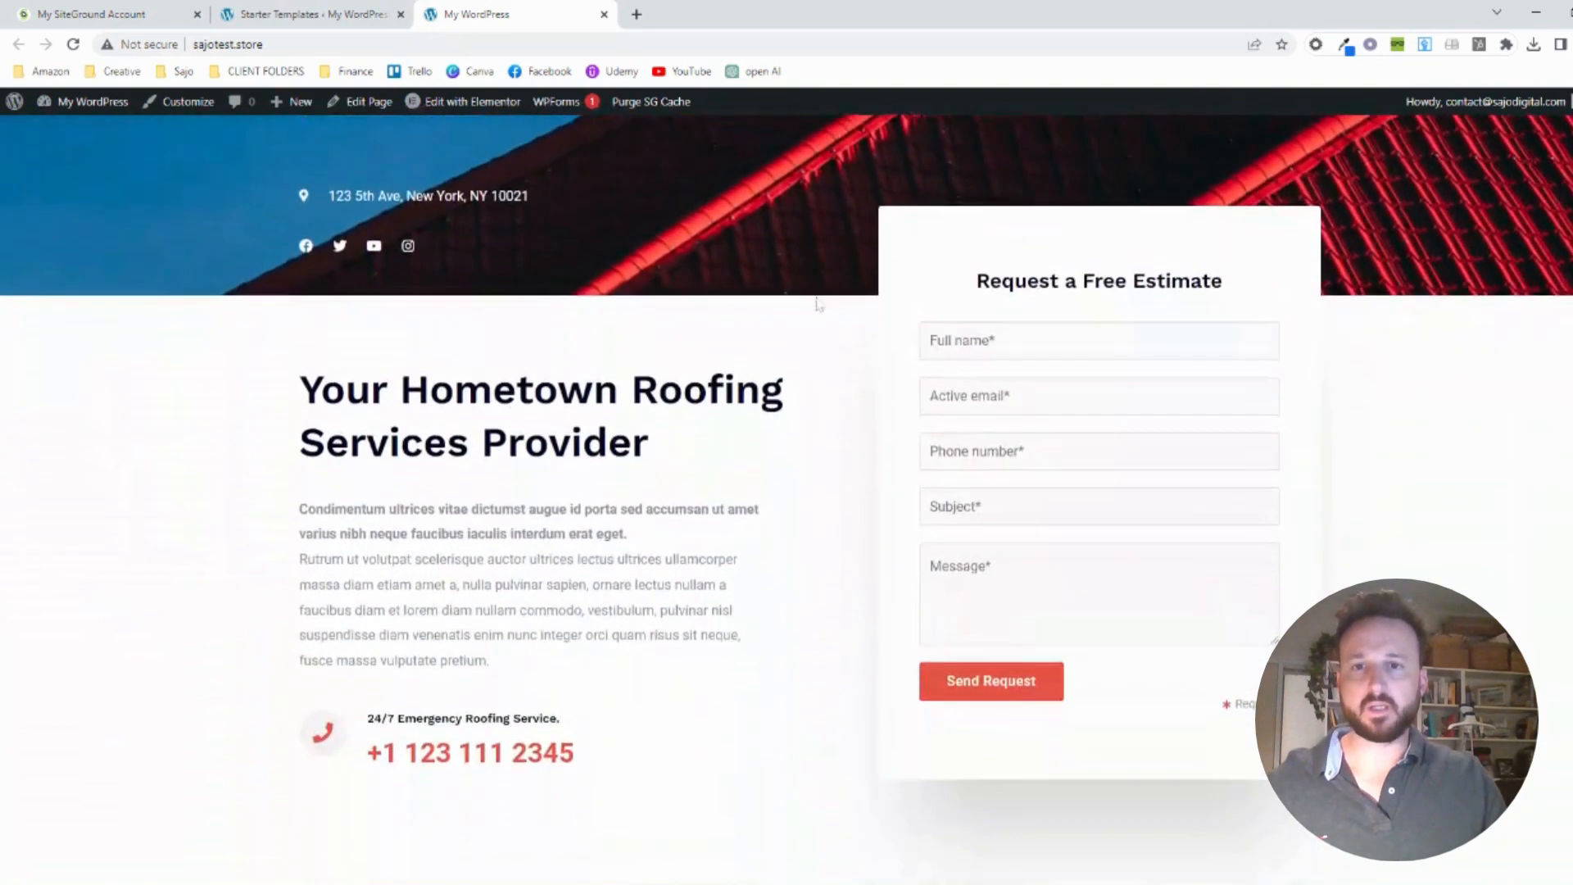
{"action": "scroll", "coordinate": [816, 303], "scroll_direction": "down", "scroll_amount": 4}
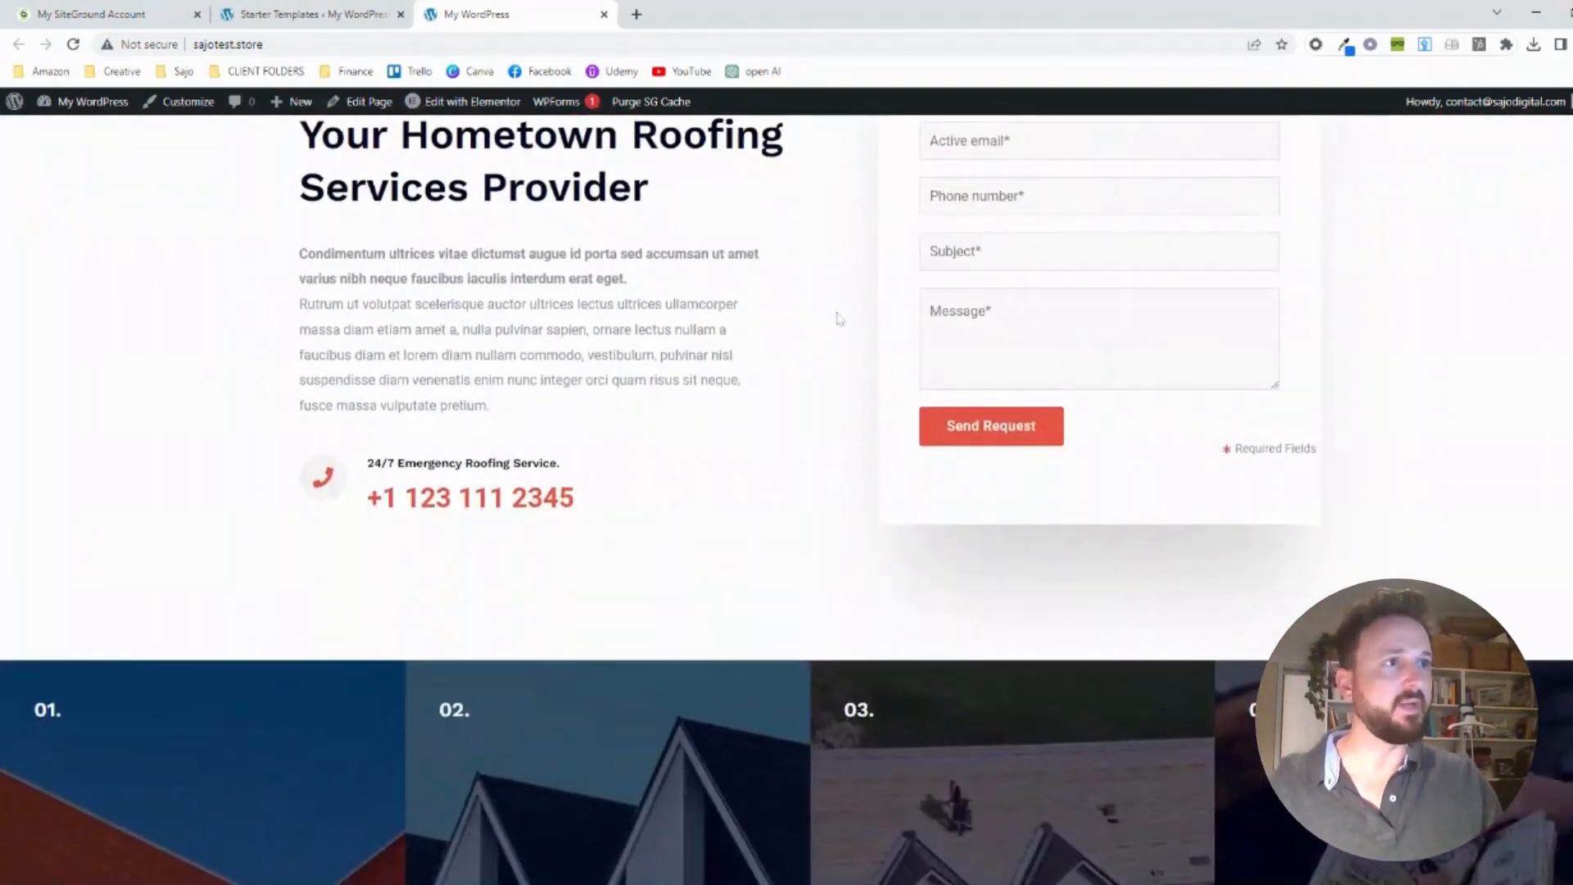
{"action": "scroll", "coordinate": [839, 319], "scroll_direction": "down", "scroll_amount": 6}
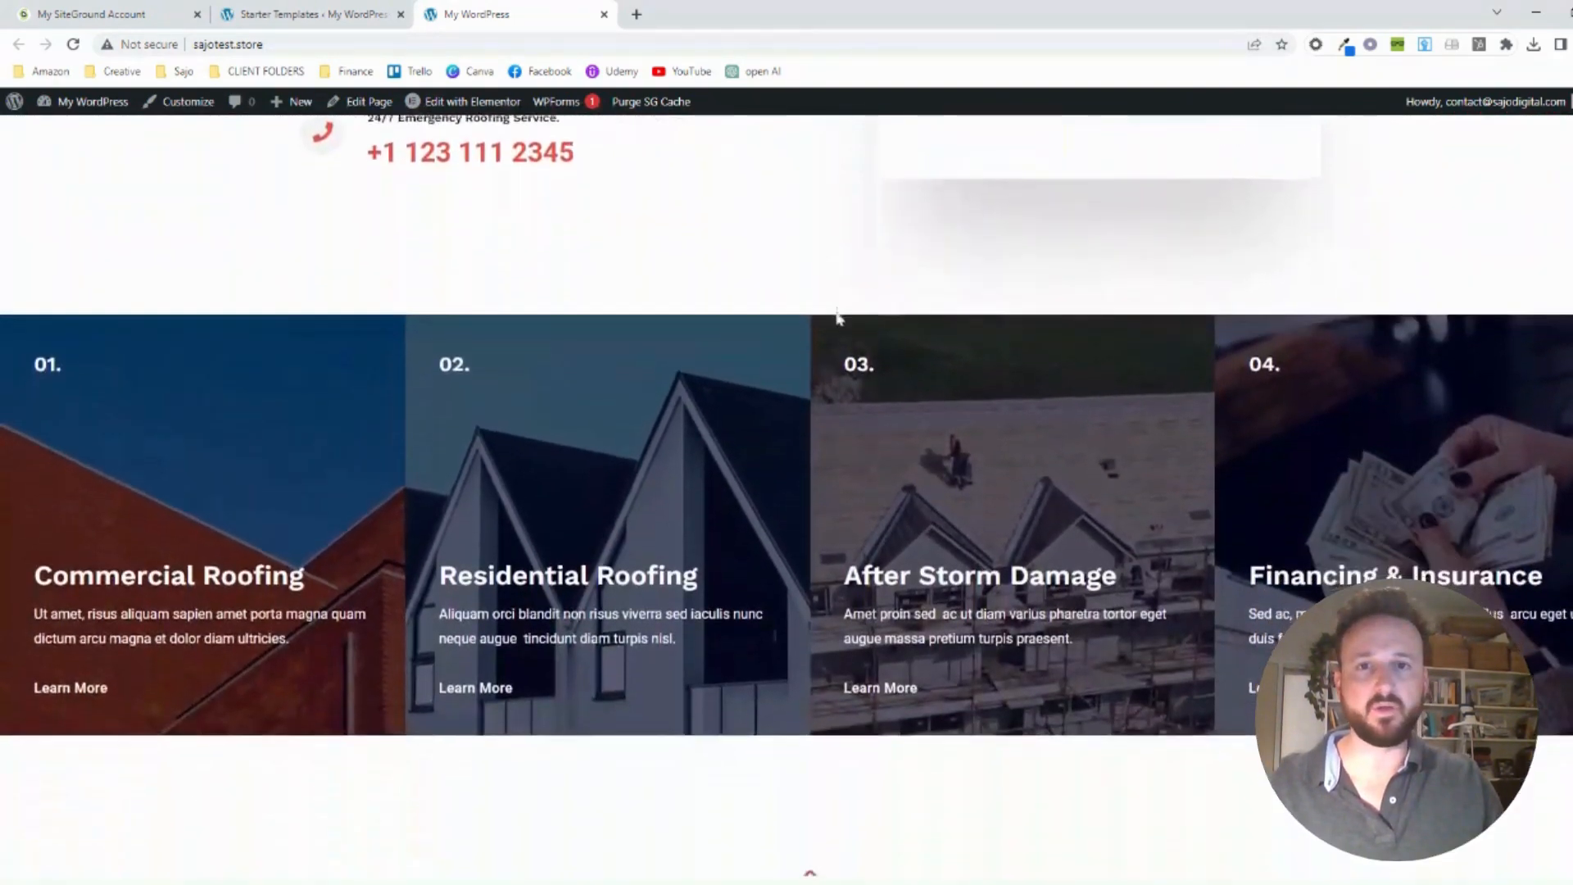
{"action": "scroll", "coordinate": [839, 318], "scroll_direction": "down", "scroll_amount": 6}
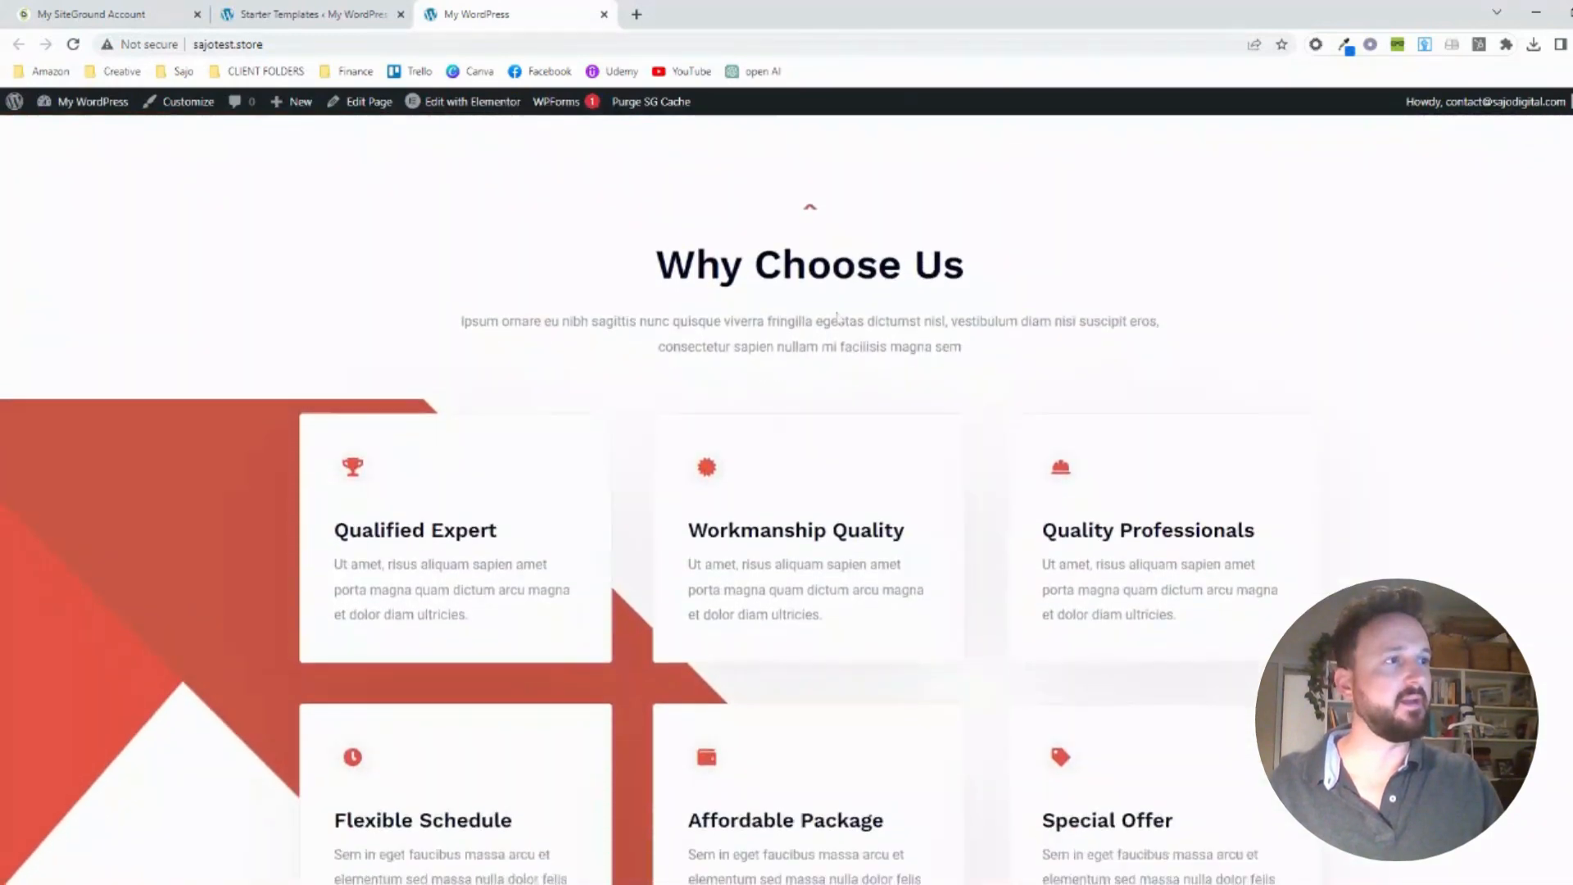
{"action": "scroll", "coordinate": [838, 319], "scroll_direction": "down", "scroll_amount": 4}
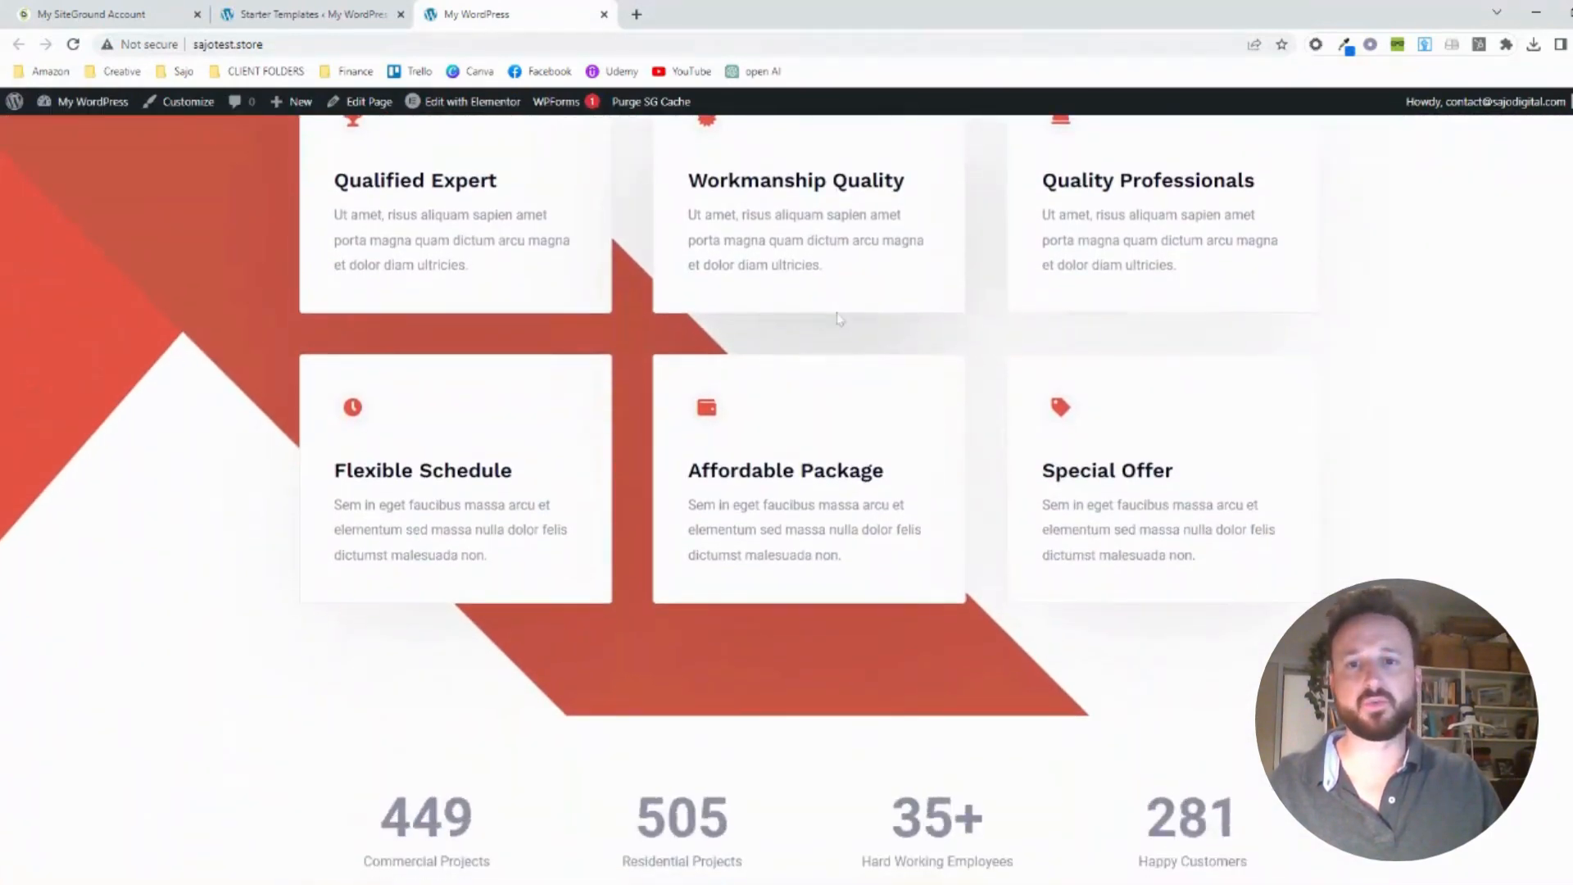
{"action": "scroll", "coordinate": [839, 319], "scroll_direction": "down", "scroll_amount": 9}
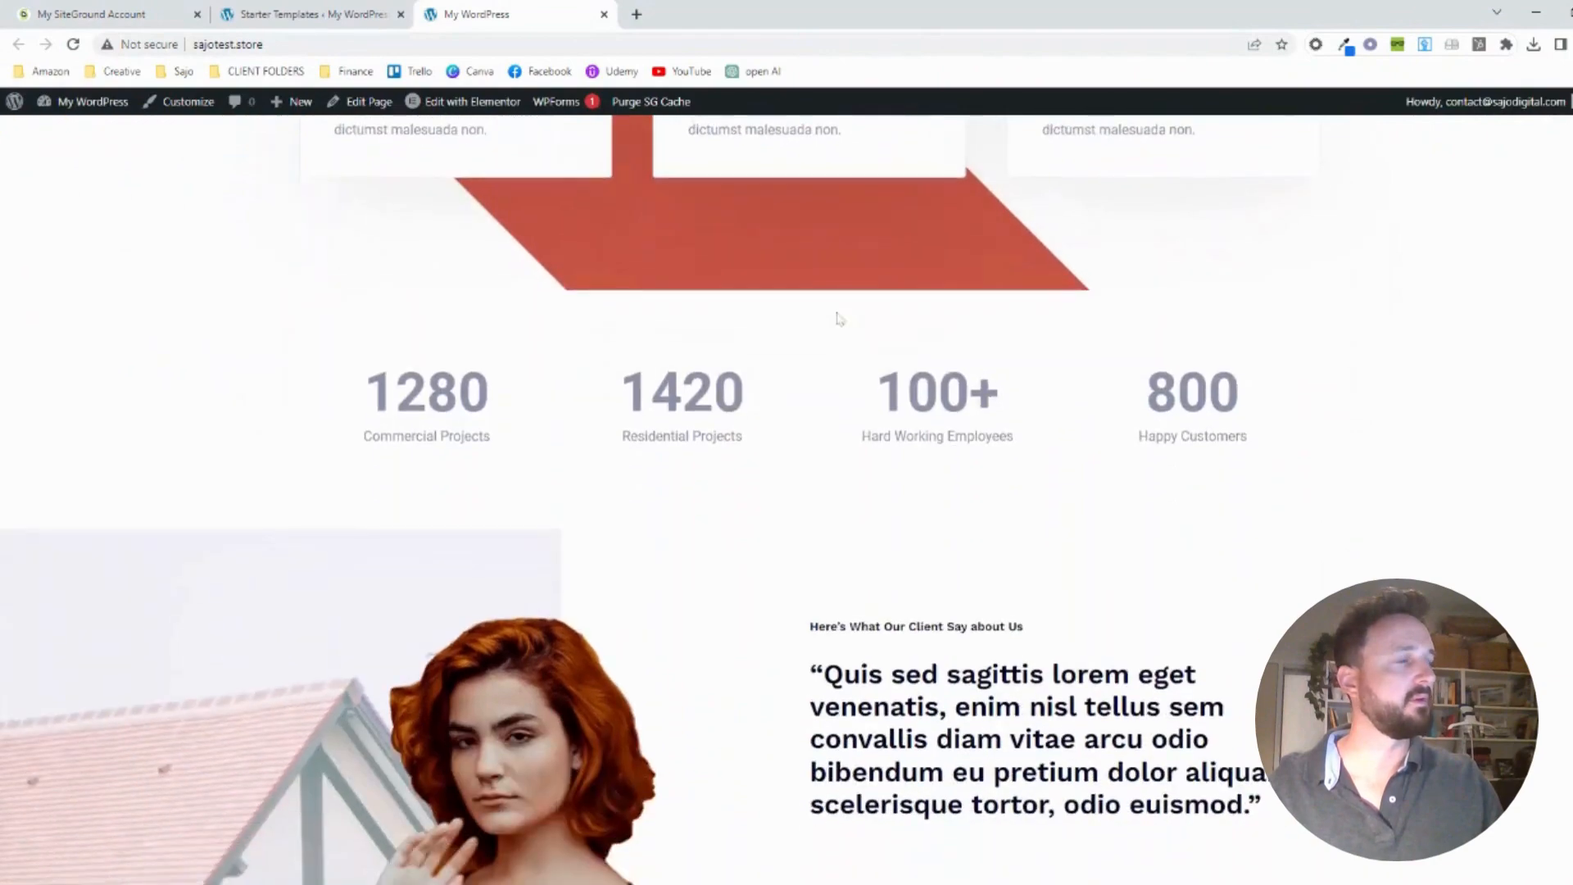
{"action": "scroll", "coordinate": [839, 319], "scroll_direction": "down", "scroll_amount": 6}
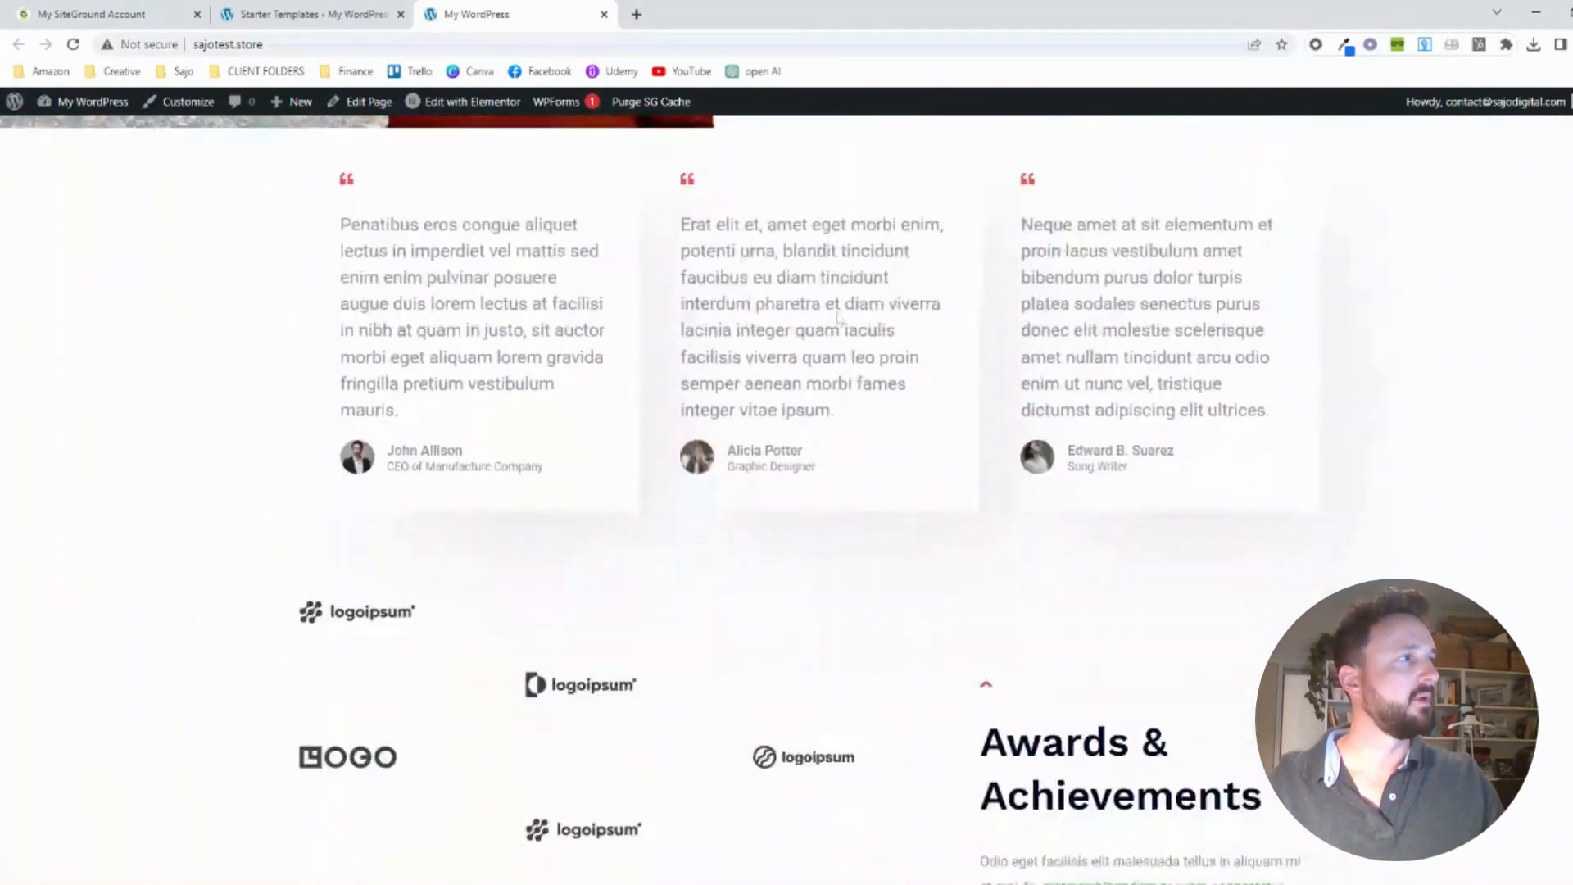
{"action": "scroll", "coordinate": [839, 318], "scroll_direction": "up", "scroll_amount": 15}
{"action": "scroll", "coordinate": [839, 319], "scroll_direction": "up", "scroll_amount": 20}
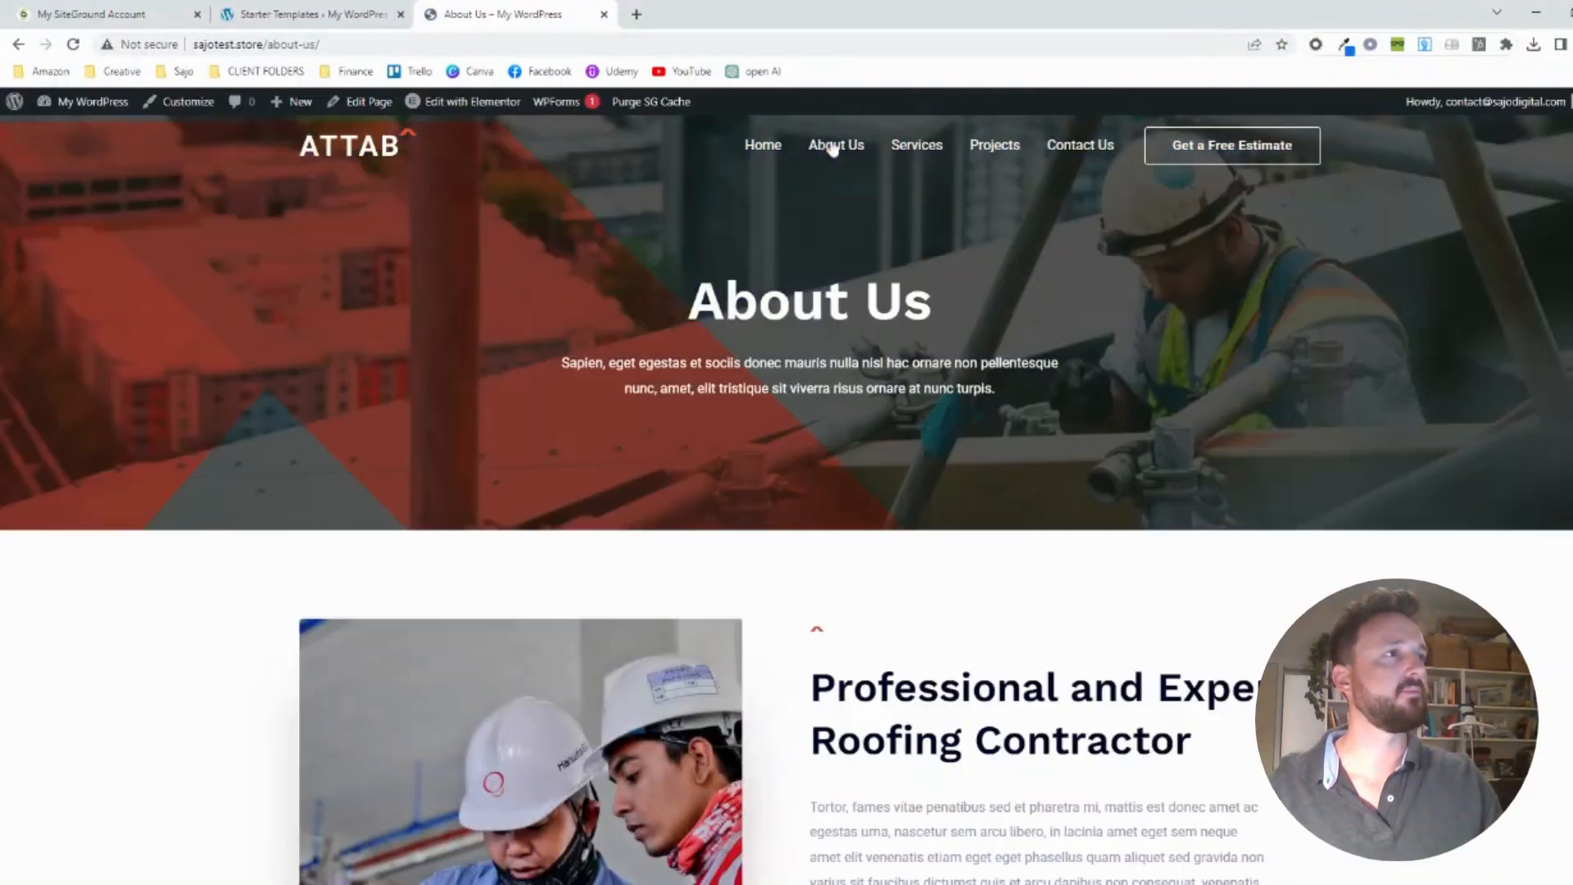
Look through the About Us page, and open the Services page and, in a new tab, the Projects page
{"action": "scroll", "coordinate": [873, 267], "scroll_direction": "down", "scroll_amount": 10}
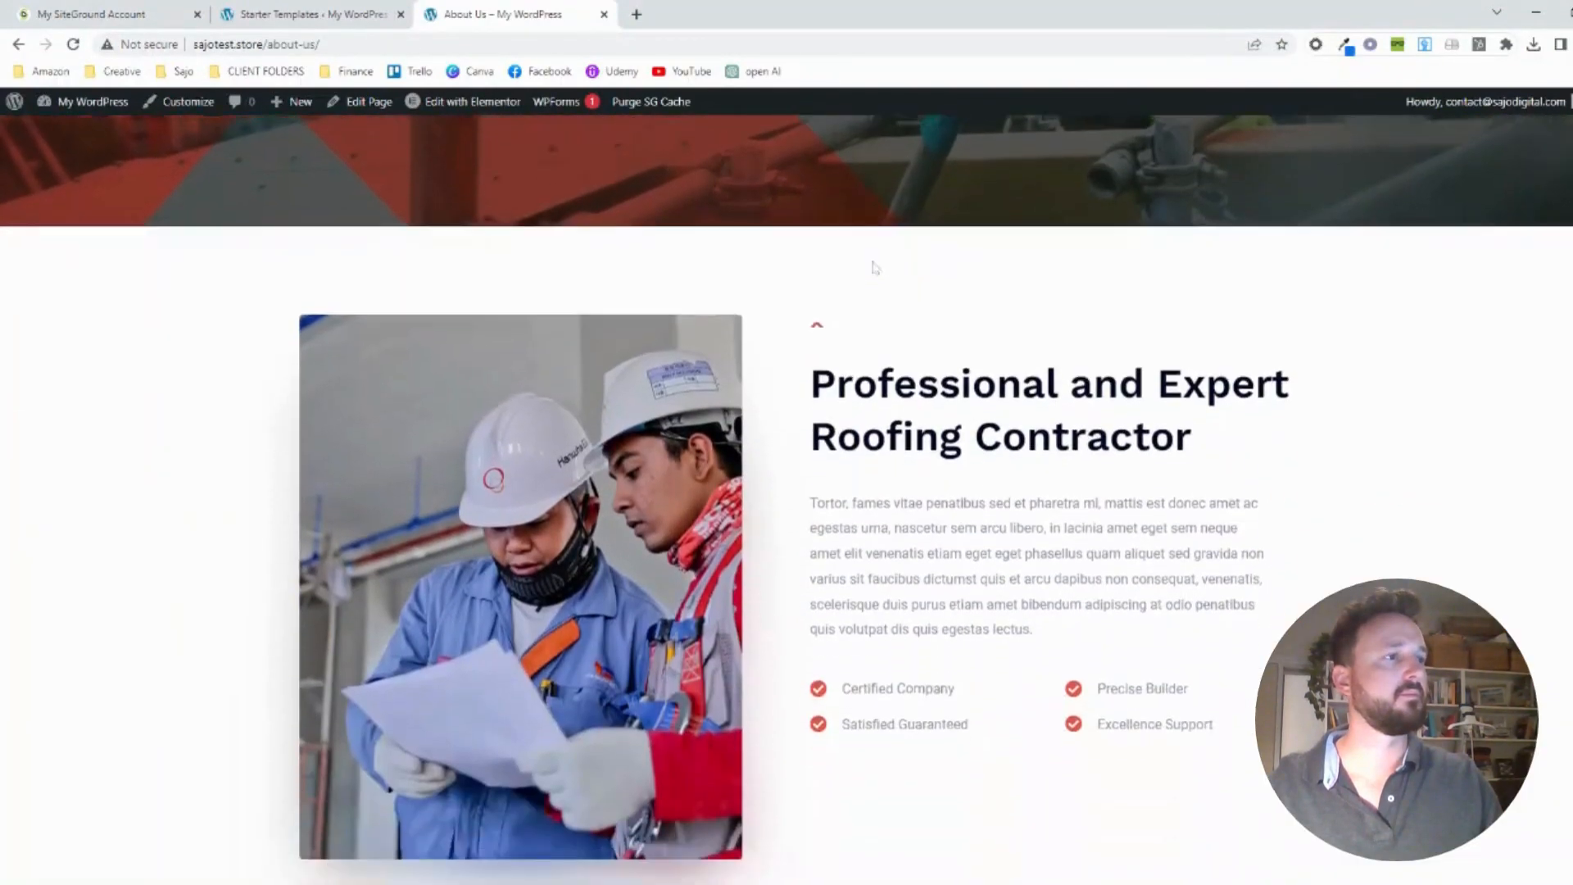
{"action": "scroll", "coordinate": [874, 267], "scroll_direction": "down", "scroll_amount": 3}
{"action": "scroll", "coordinate": [870, 263], "scroll_direction": "up", "scroll_amount": 12}
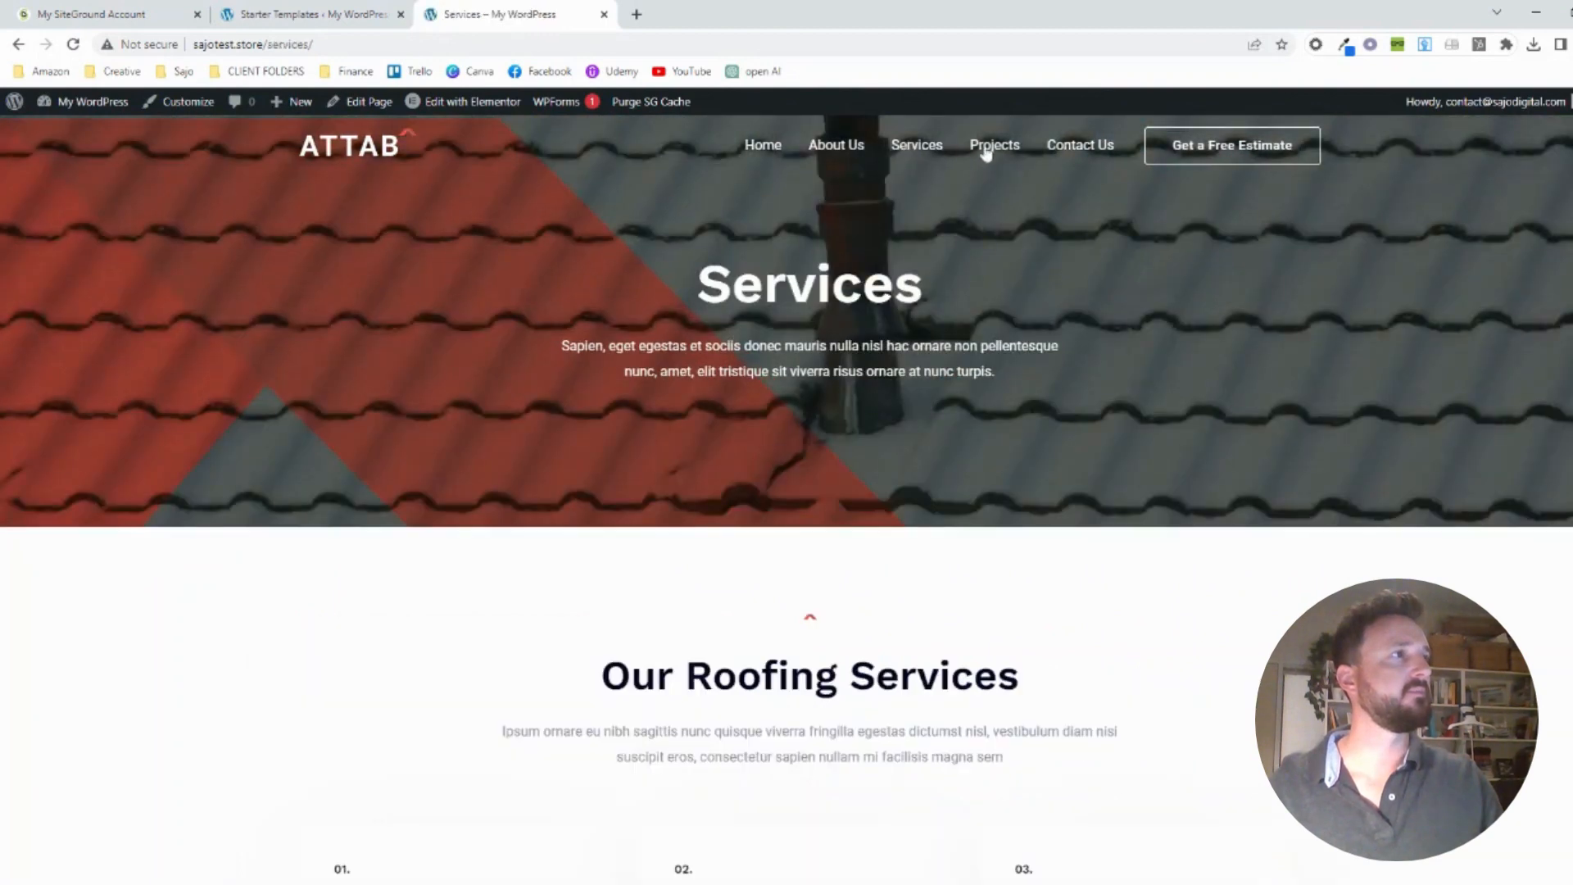
{"action": "middle_click", "coordinate": [987, 149]}
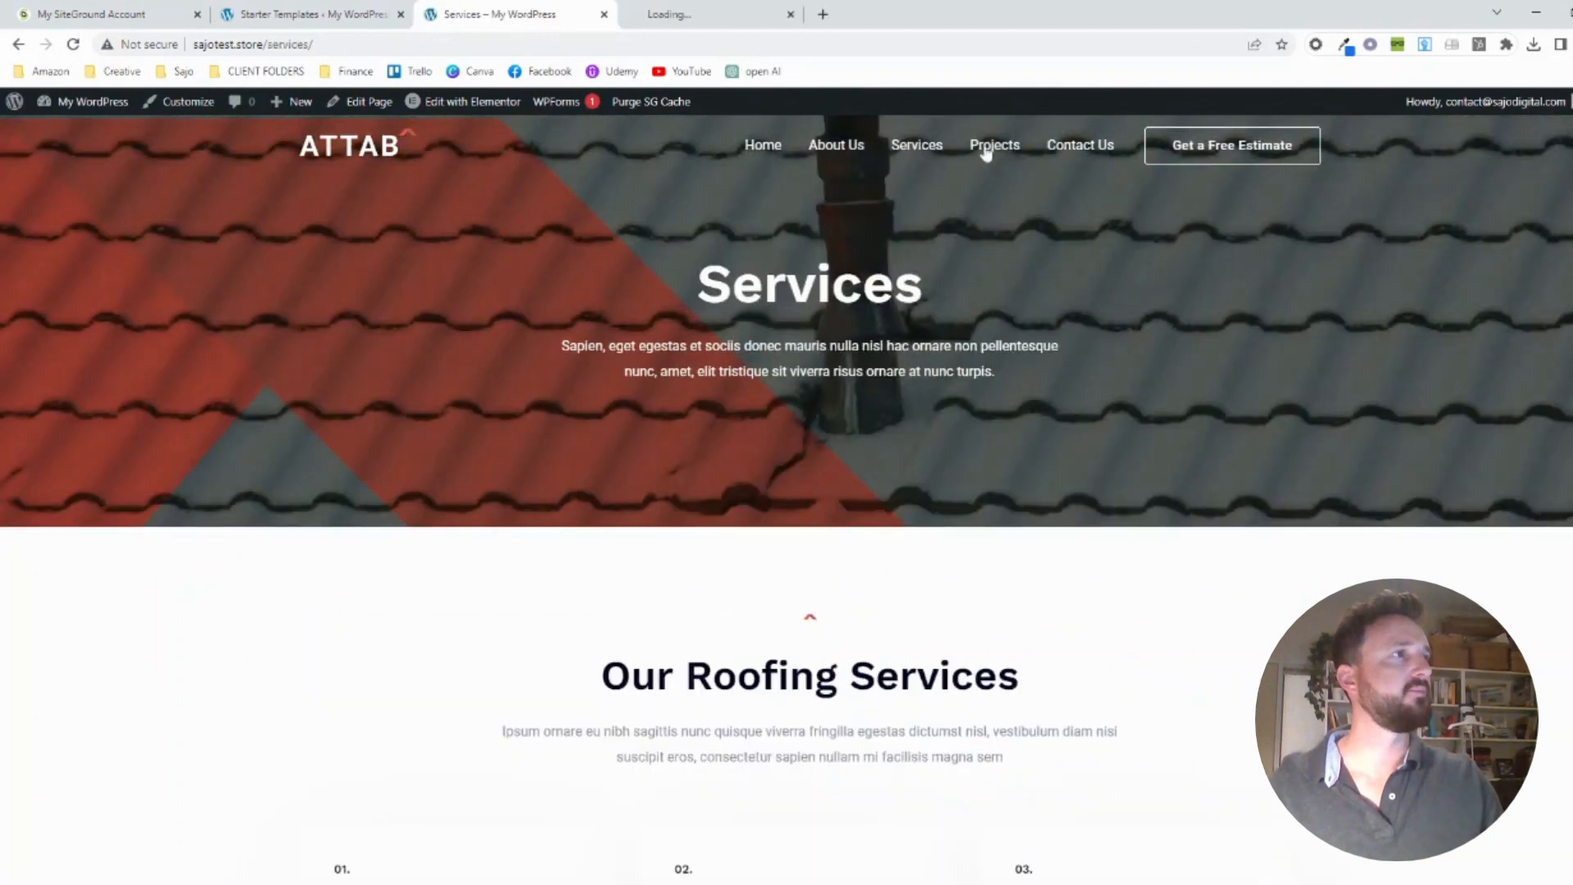
Open the Contact Us and Get a Free Estimate links in new tabs, and look through the Projects page
{"action": "middle_click", "coordinate": [1082, 152]}
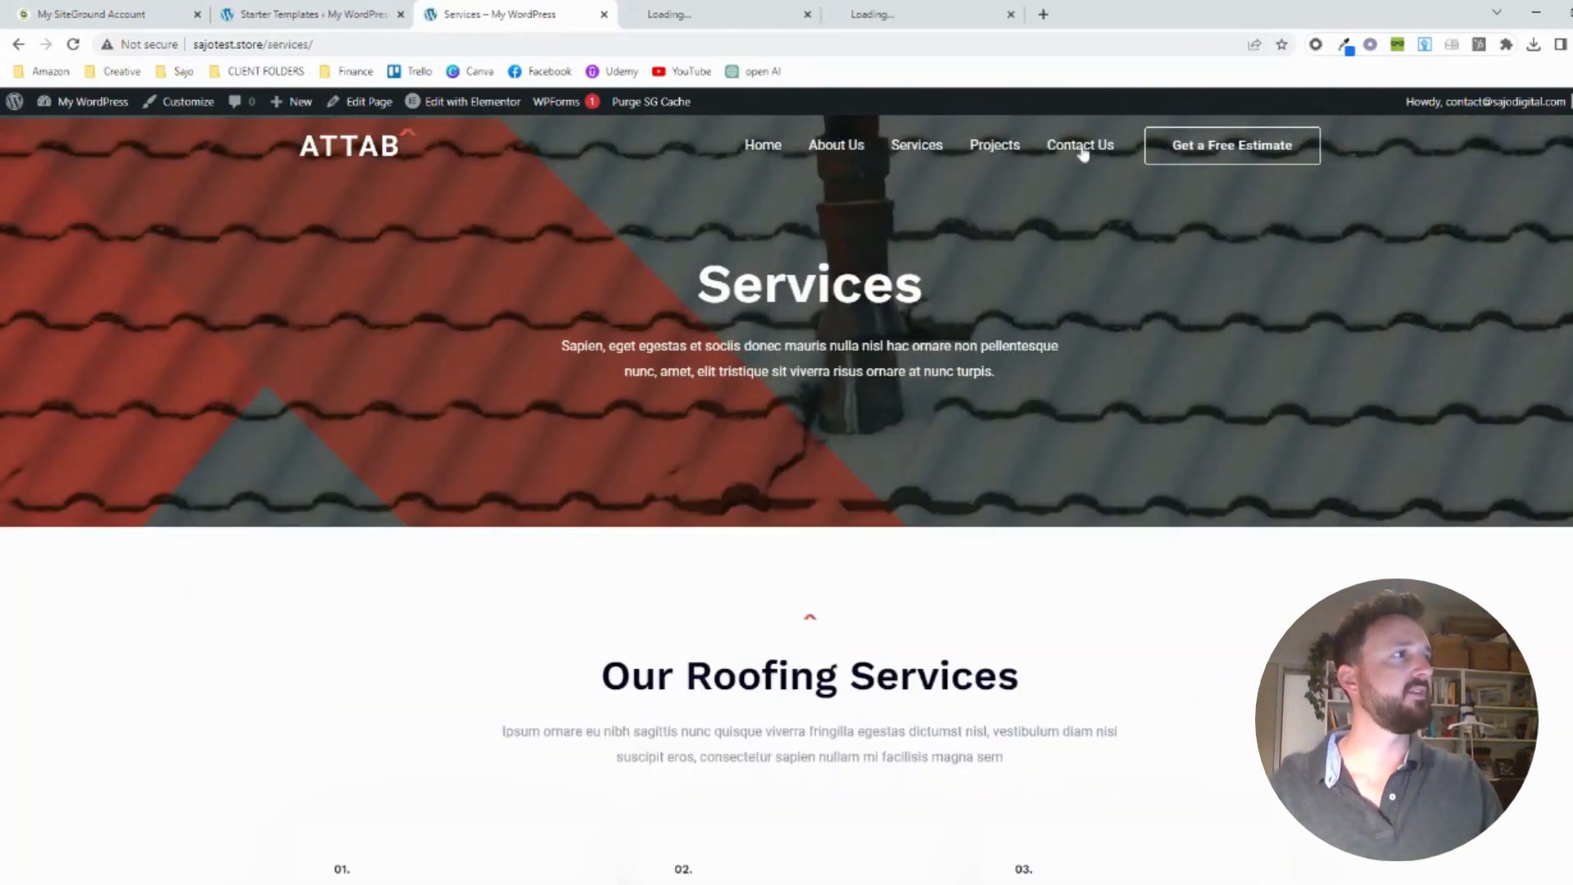
{"action": "middle_click", "coordinate": [1223, 154]}
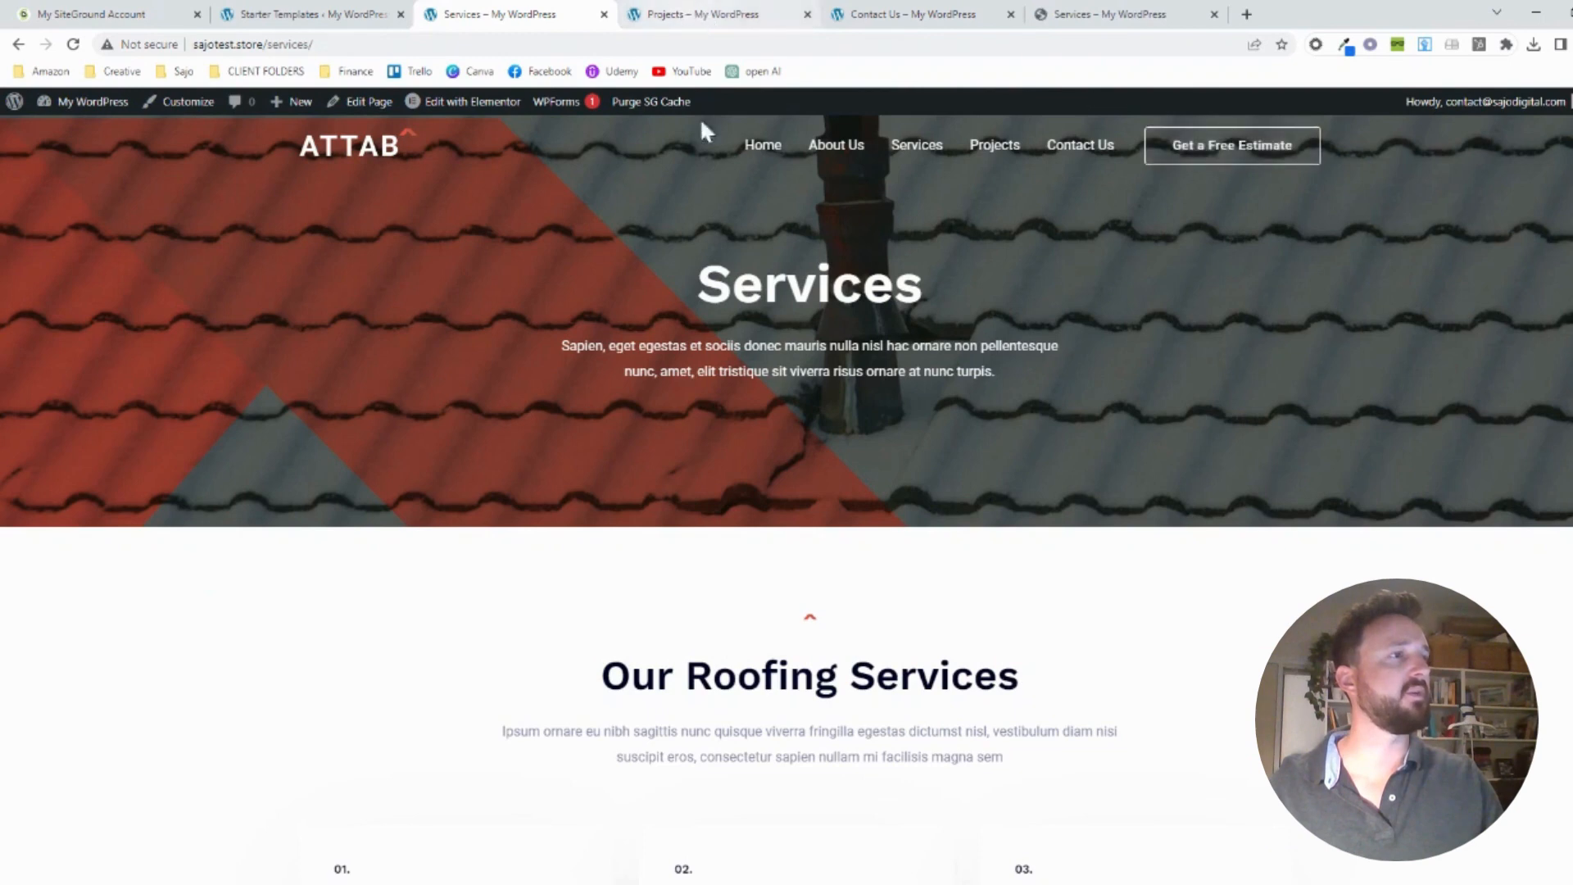
{"action": "scroll", "coordinate": [702, 253], "scroll_direction": "down", "scroll_amount": 10}
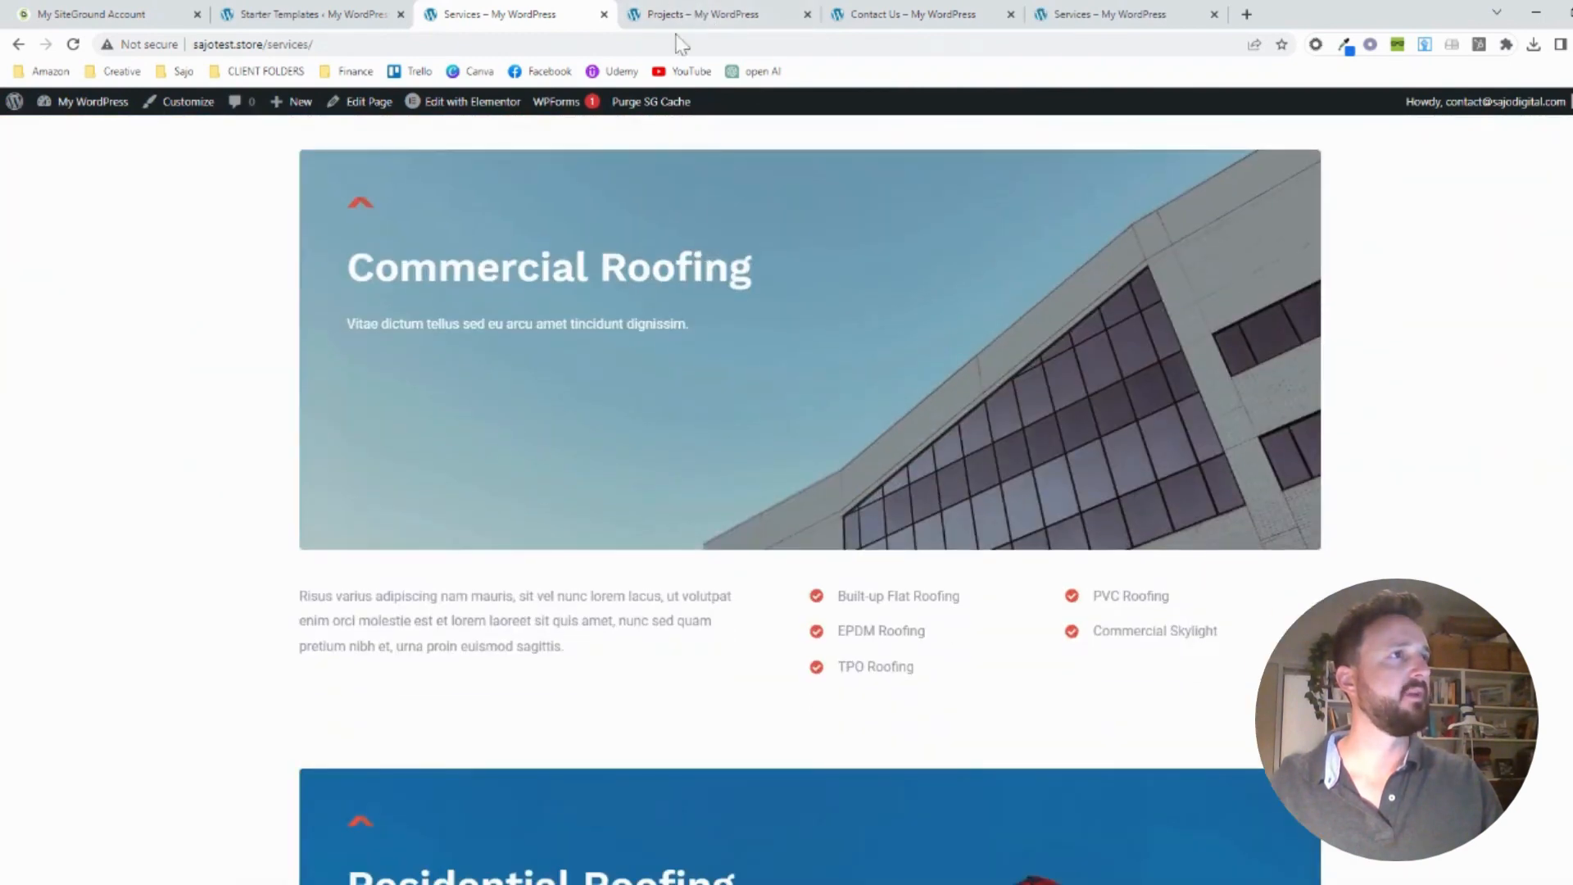
{"action": "left_click", "coordinate": [694, 30]}
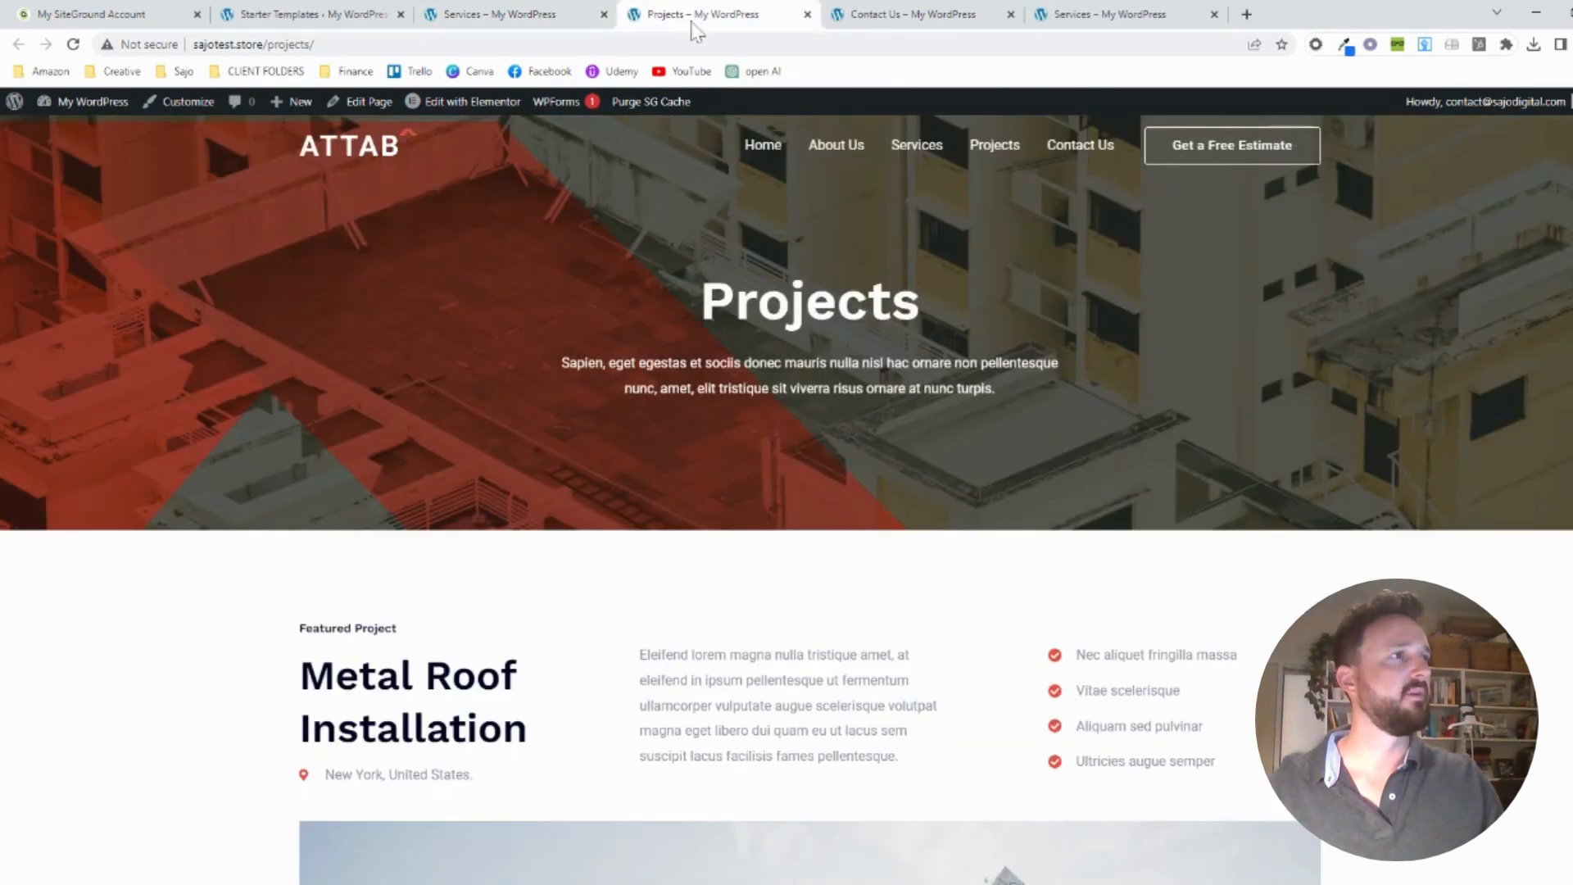
{"action": "scroll", "coordinate": [832, 234], "scroll_direction": "down", "scroll_amount": 10}
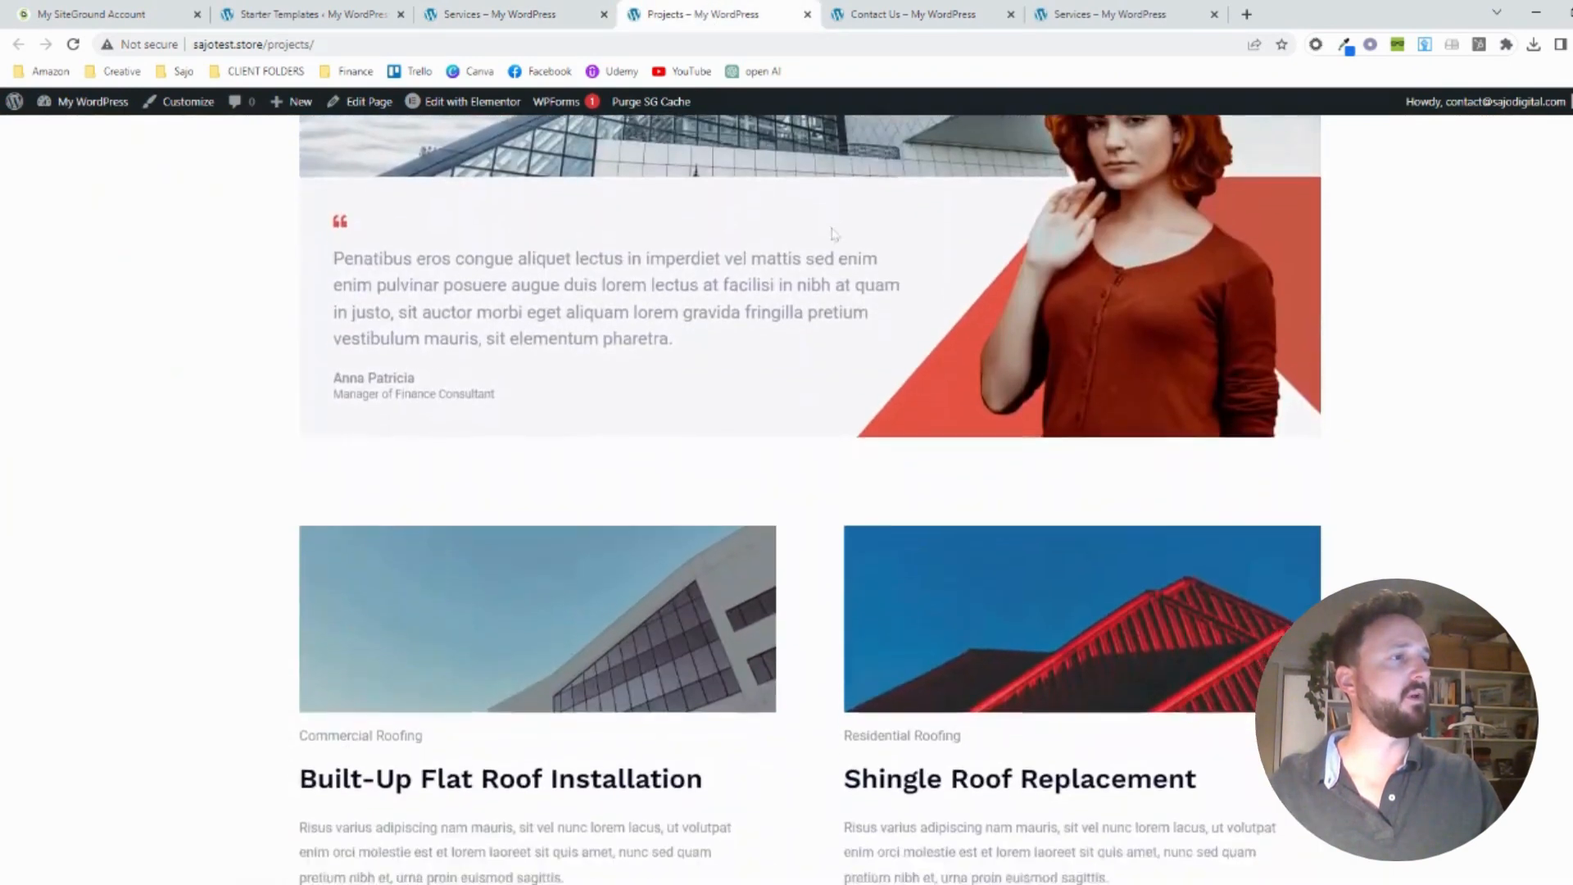
{"action": "scroll", "coordinate": [833, 234], "scroll_direction": "down", "scroll_amount": 4}
Look through the Contact Us page, checking the estimate request form's fields, the embedded map and the footer
{"action": "left_click", "coordinate": [913, 14]}
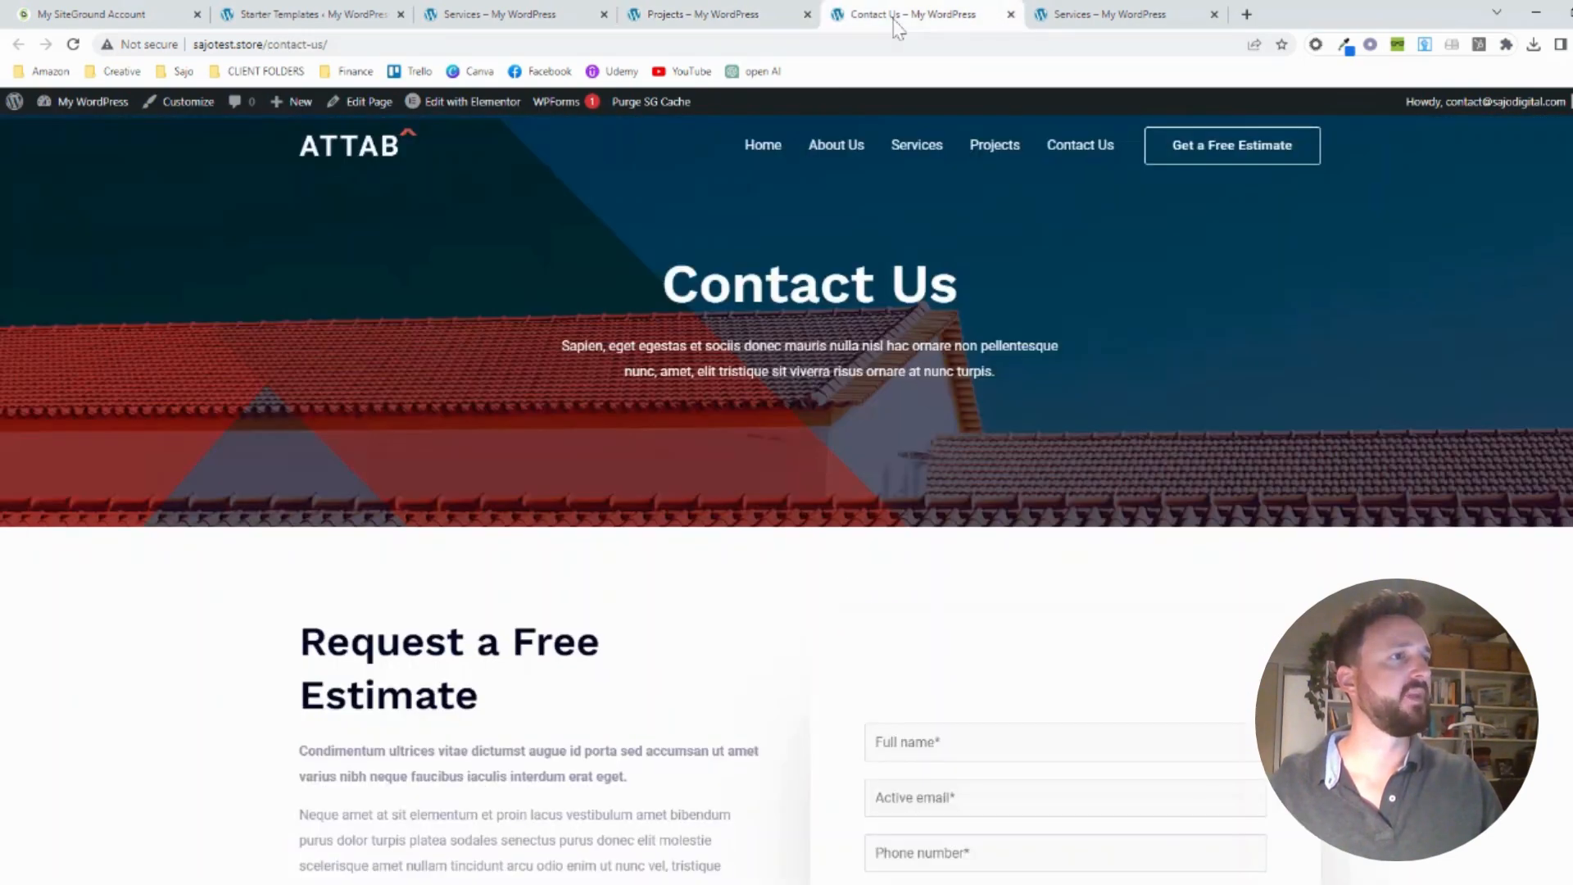
{"action": "scroll", "coordinate": [853, 256], "scroll_direction": "down", "scroll_amount": 5}
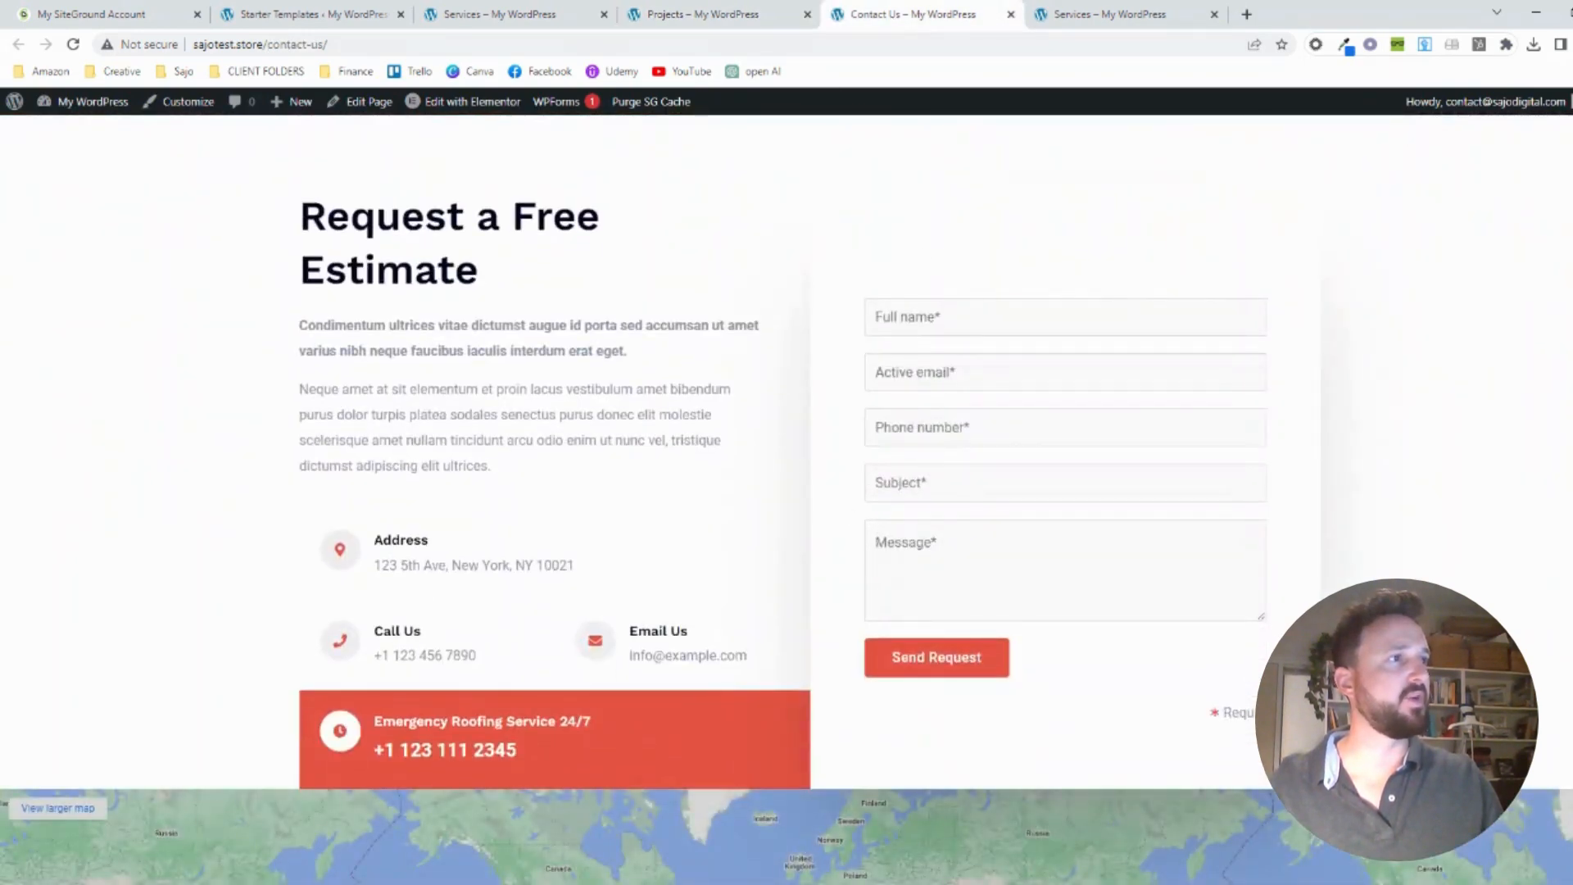
{"action": "left_click", "coordinate": [940, 420]}
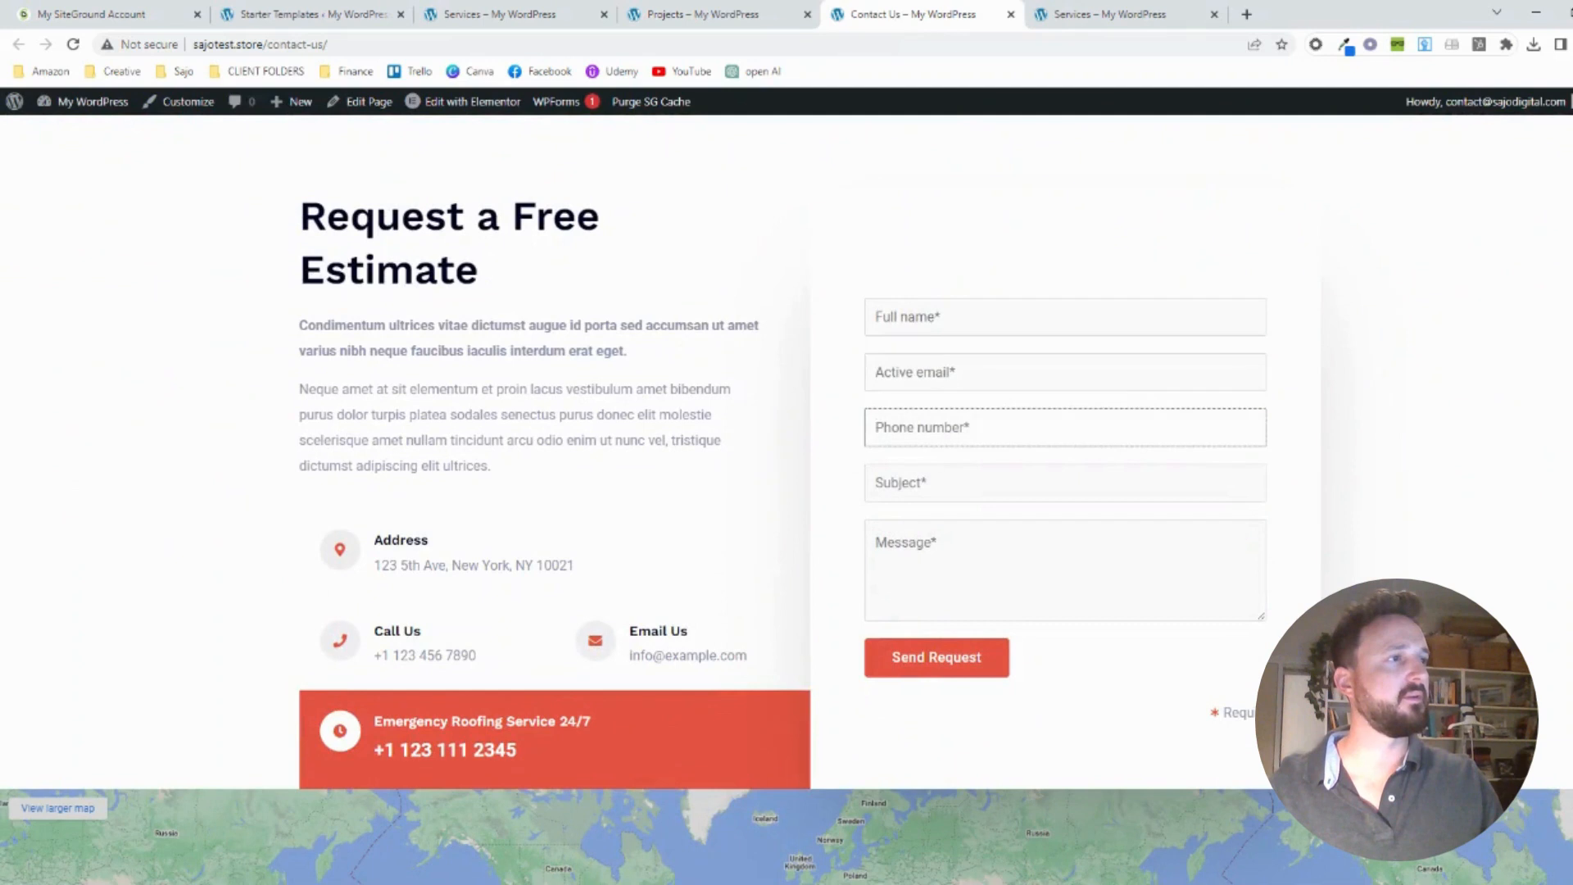
{"action": "key", "text": "Tab"}
{"action": "key", "text": "Tab"}
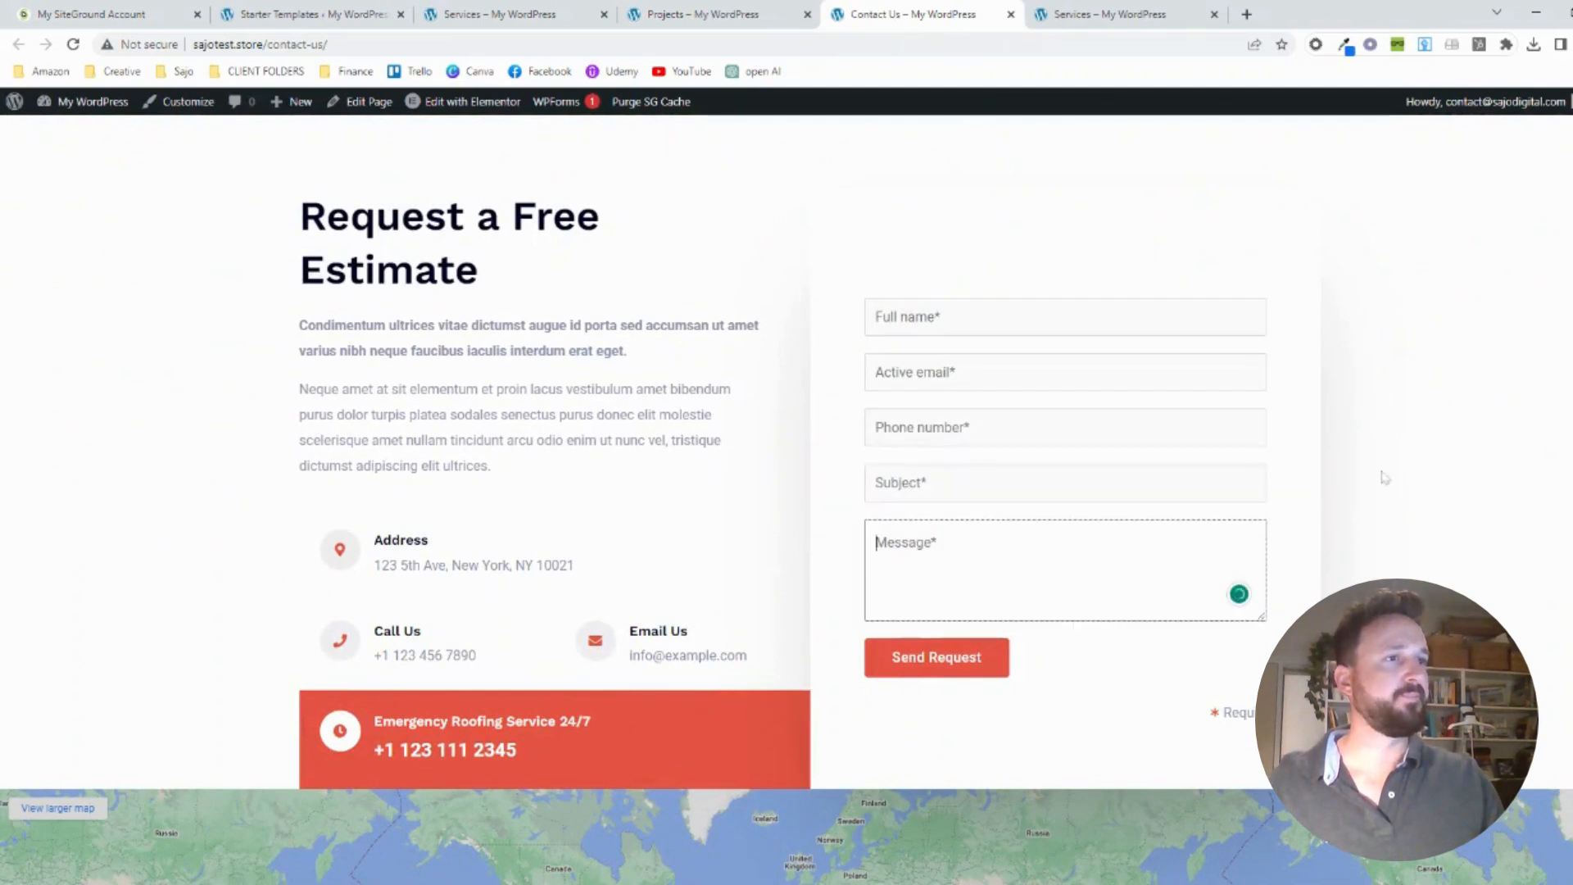
{"action": "scroll", "coordinate": [1384, 478], "scroll_direction": "down", "scroll_amount": 1}
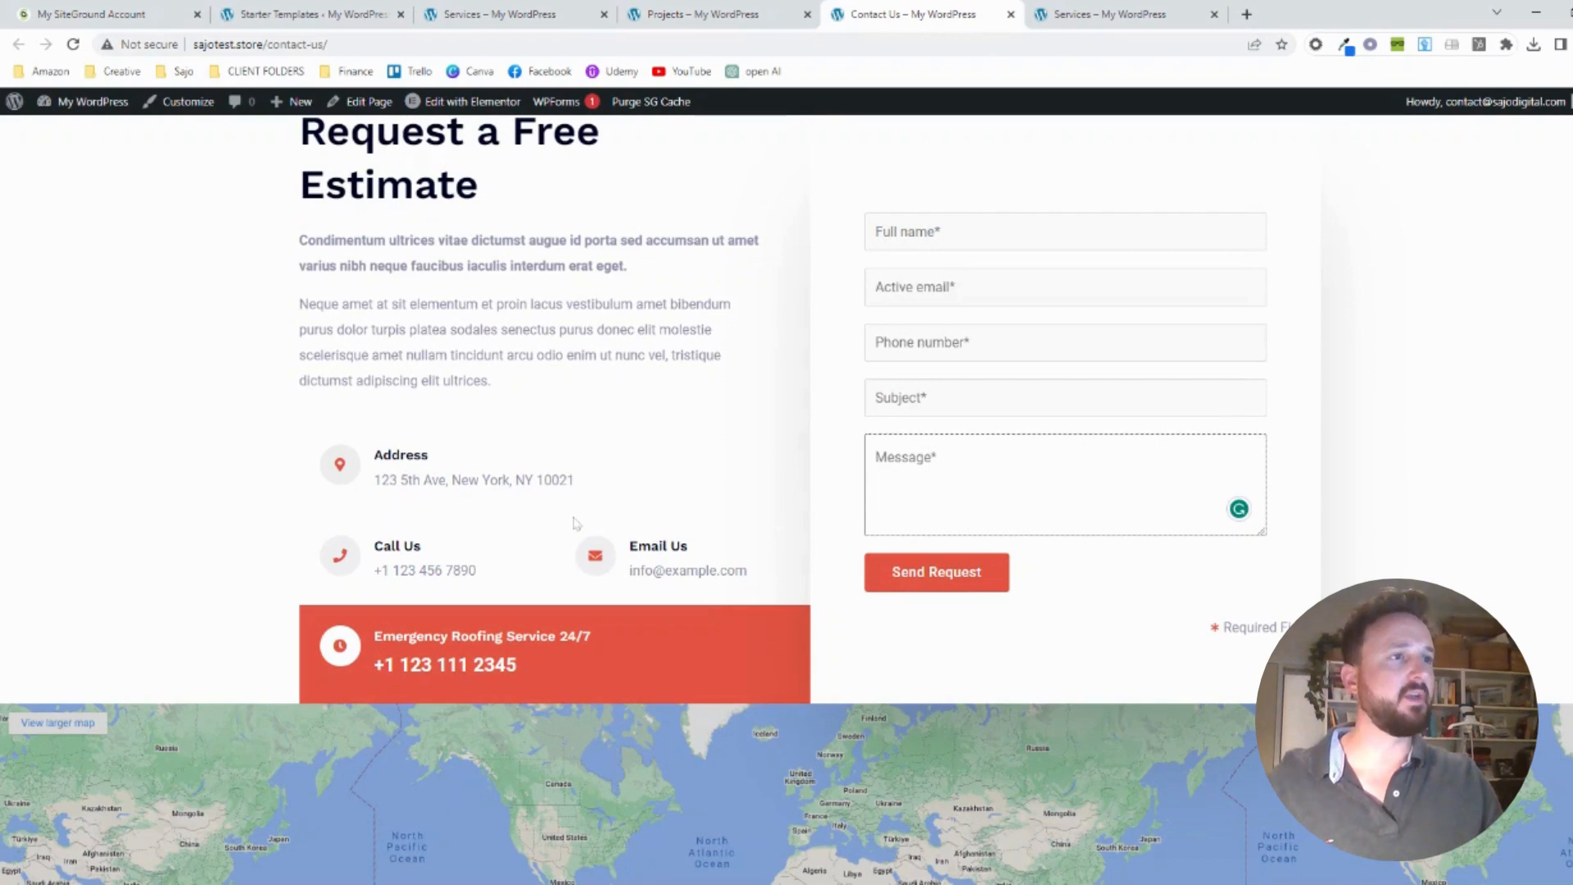
{"action": "scroll", "coordinate": [607, 456], "scroll_direction": "down", "scroll_amount": 6}
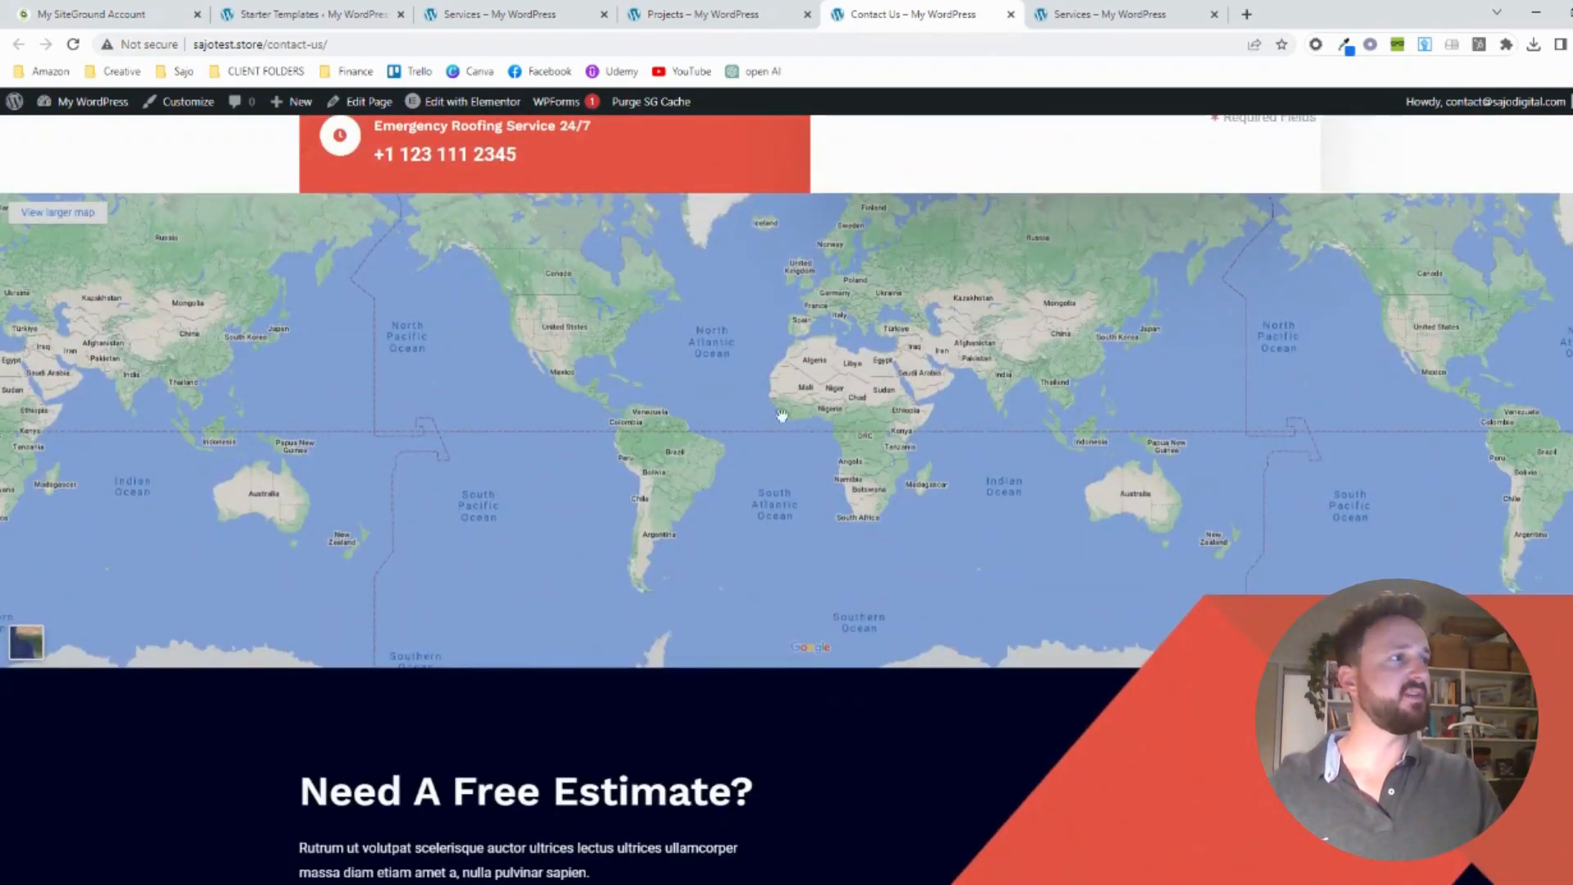
{"action": "left_click_drag", "start_coordinate": [1144, 483], "coordinate": [818, 419]}
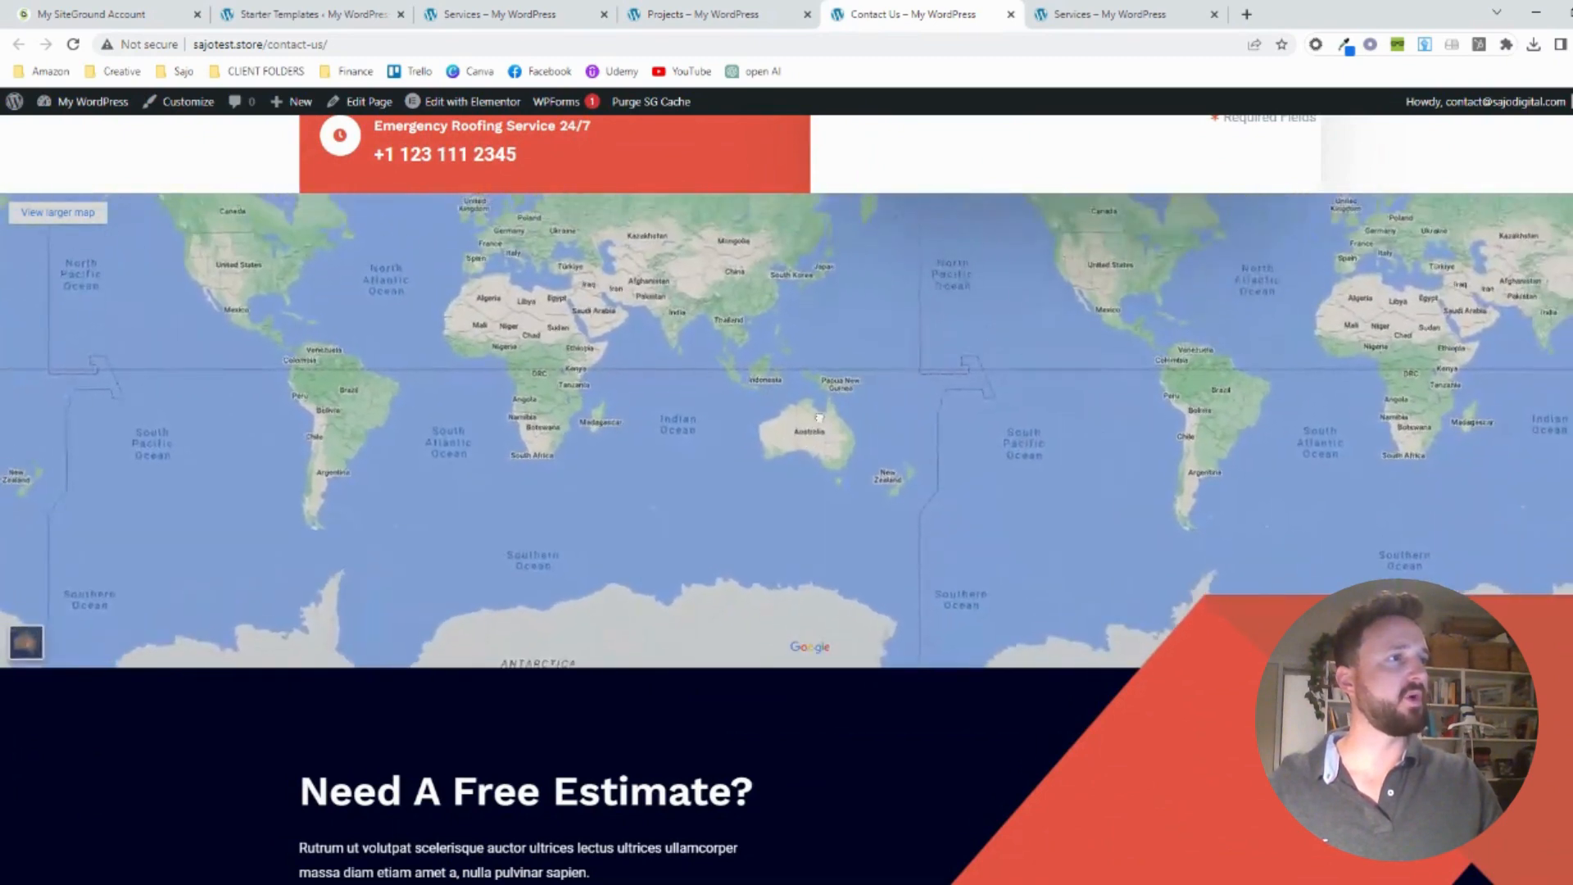
{"action": "scroll", "coordinate": [823, 463], "scroll_direction": "up", "scroll_amount": 2}
{"action": "scroll", "coordinate": [826, 474], "scroll_direction": "down", "scroll_amount": 2}
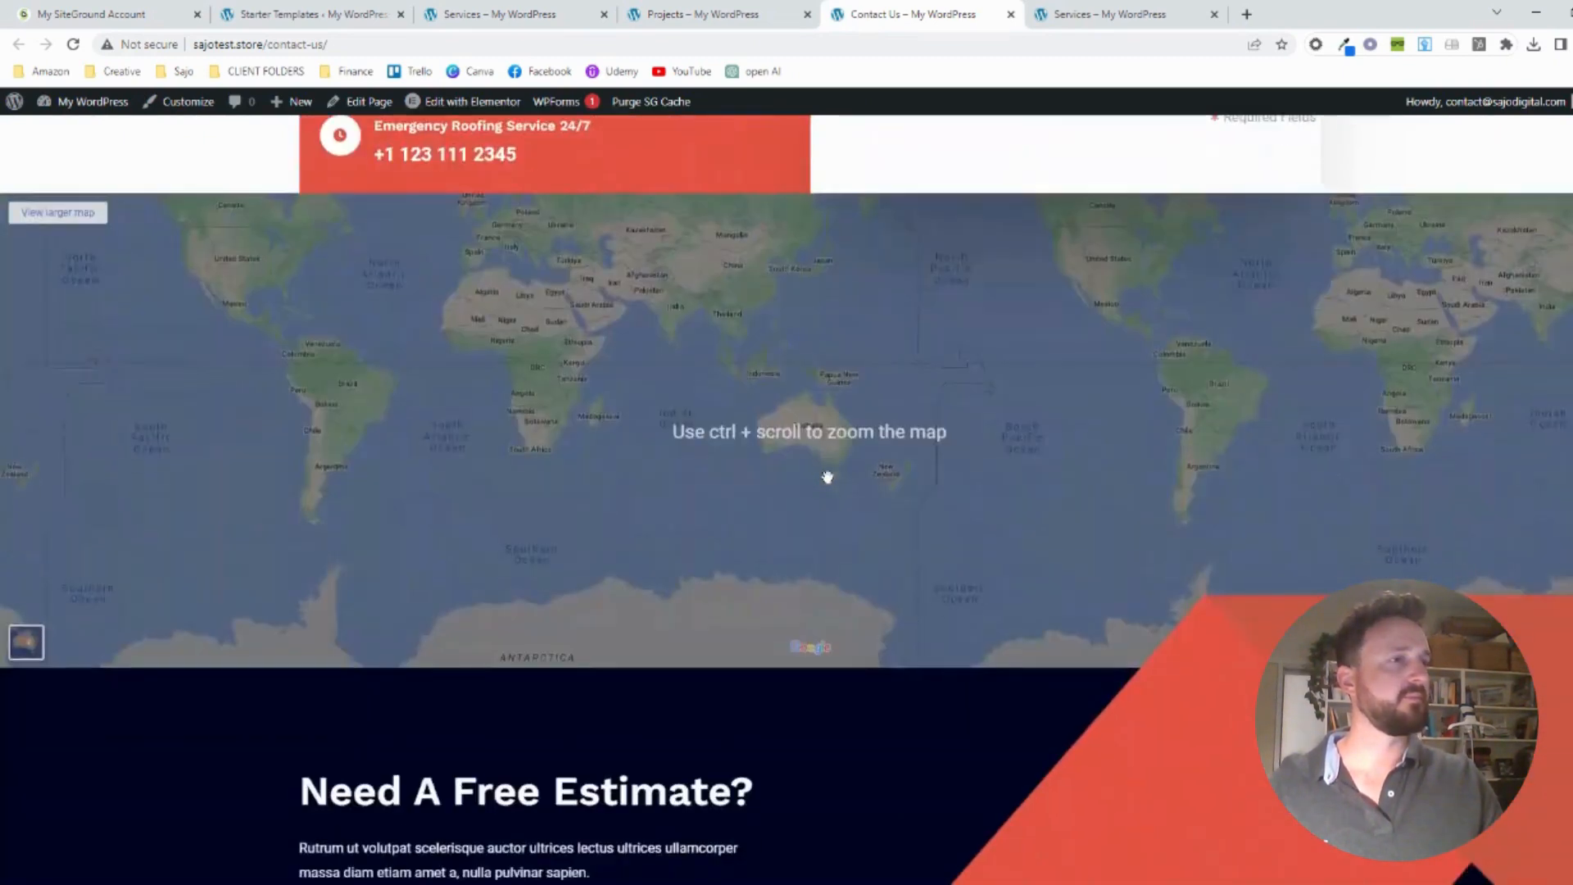
{"action": "scroll", "coordinate": [827, 476], "scroll_direction": "down", "scroll_amount": 5}
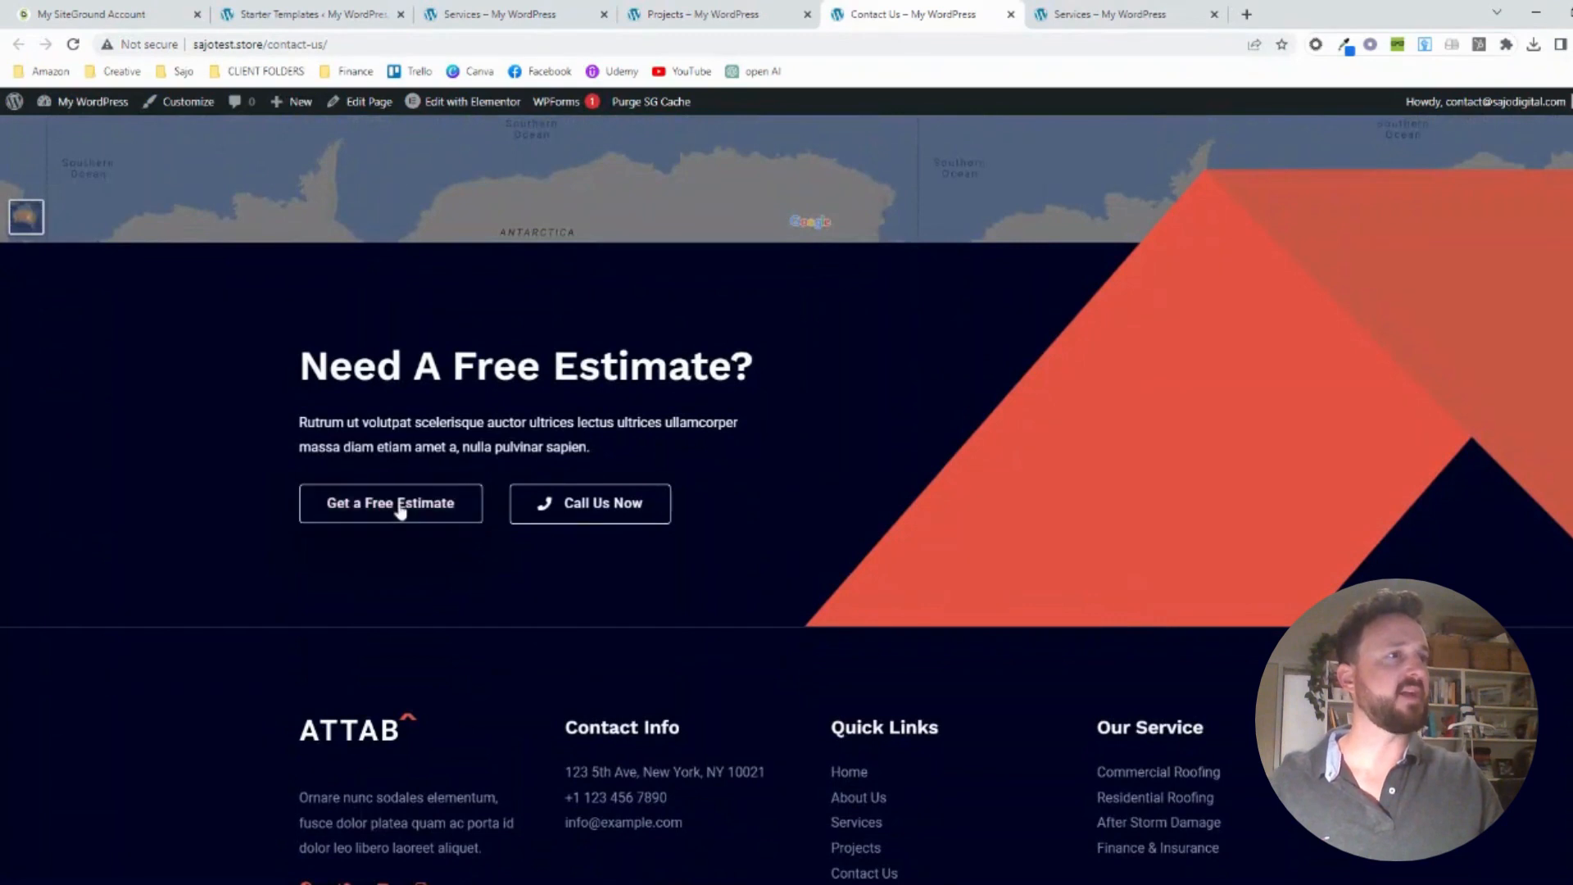
Look through the Services page, test its Get a Free Estimate link, and open the home page
{"action": "left_click", "coordinate": [1114, 14]}
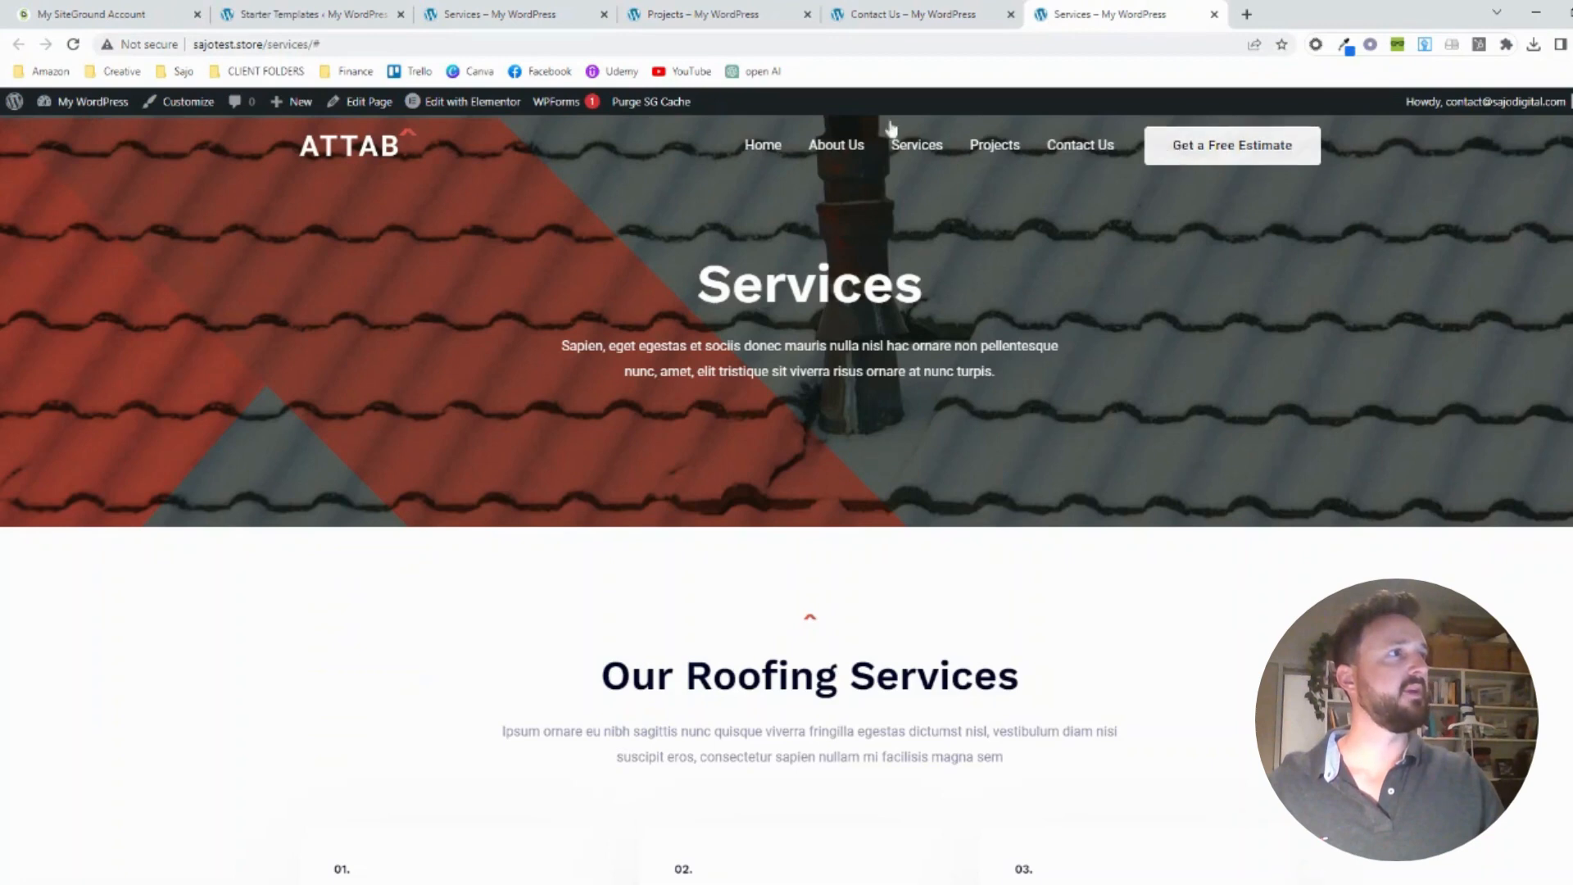
{"action": "left_click", "coordinate": [906, 152]}
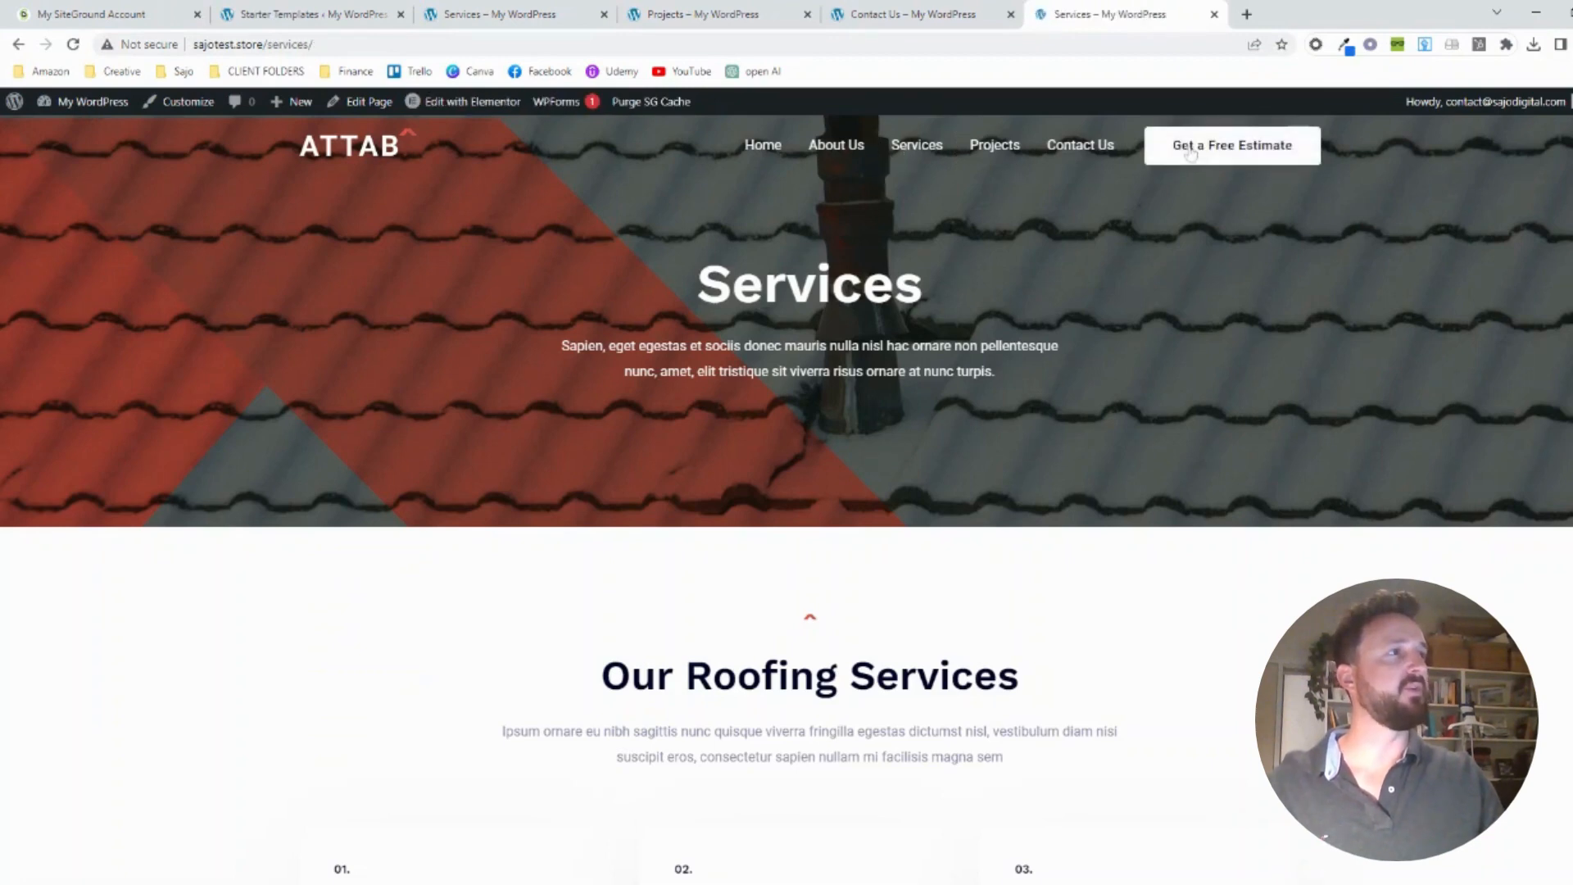
{"action": "scroll", "coordinate": [945, 158], "scroll_direction": "down", "scroll_amount": 15}
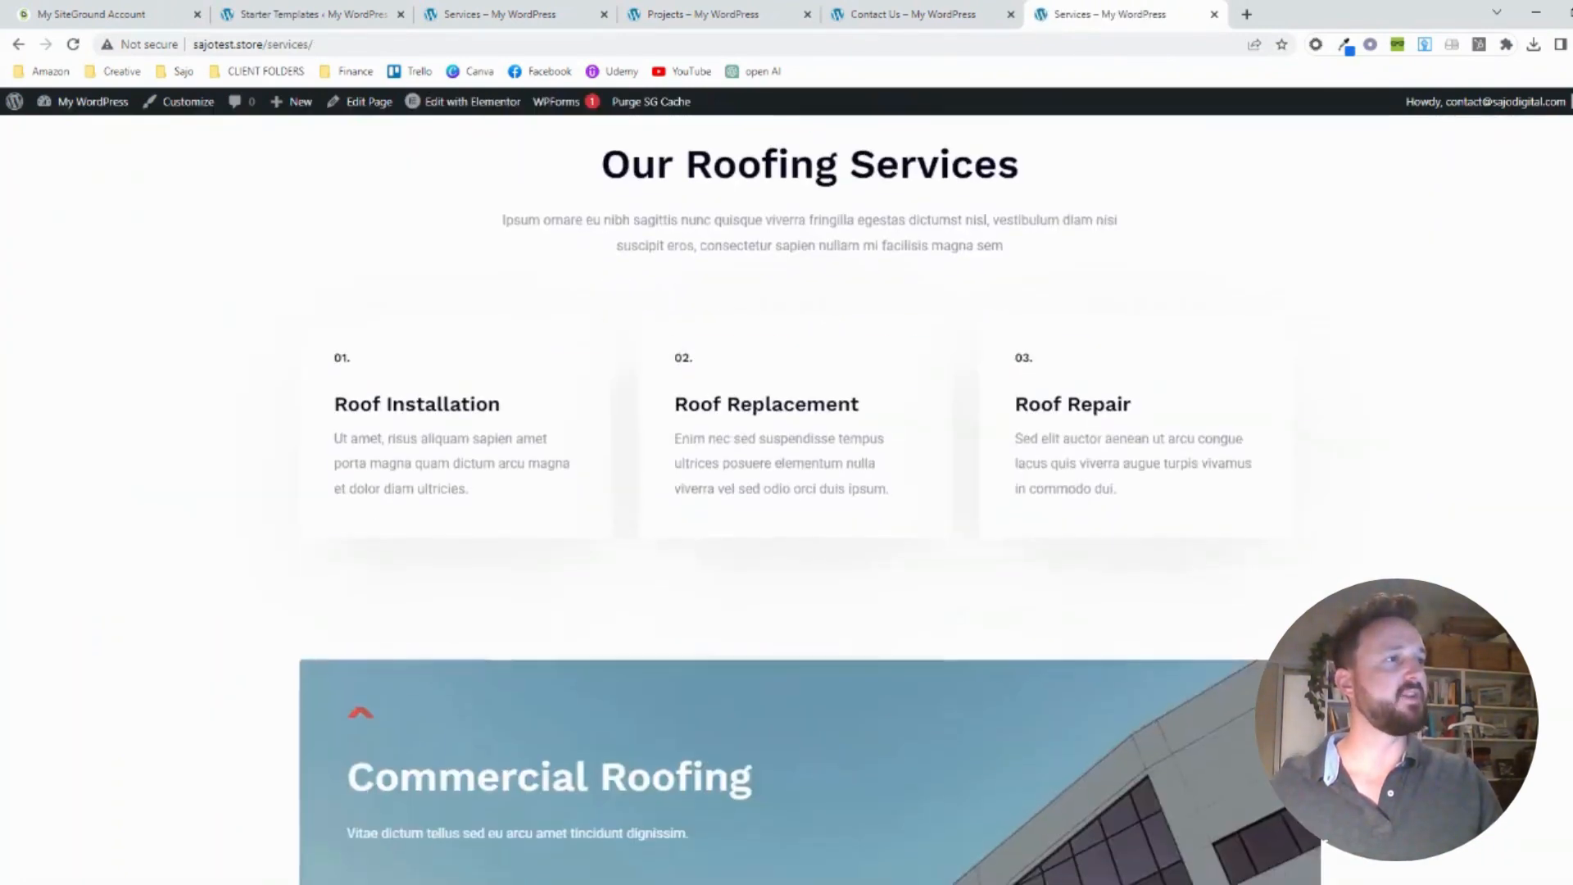
{"action": "scroll", "coordinate": [786, 491], "scroll_direction": "down", "scroll_amount": 15}
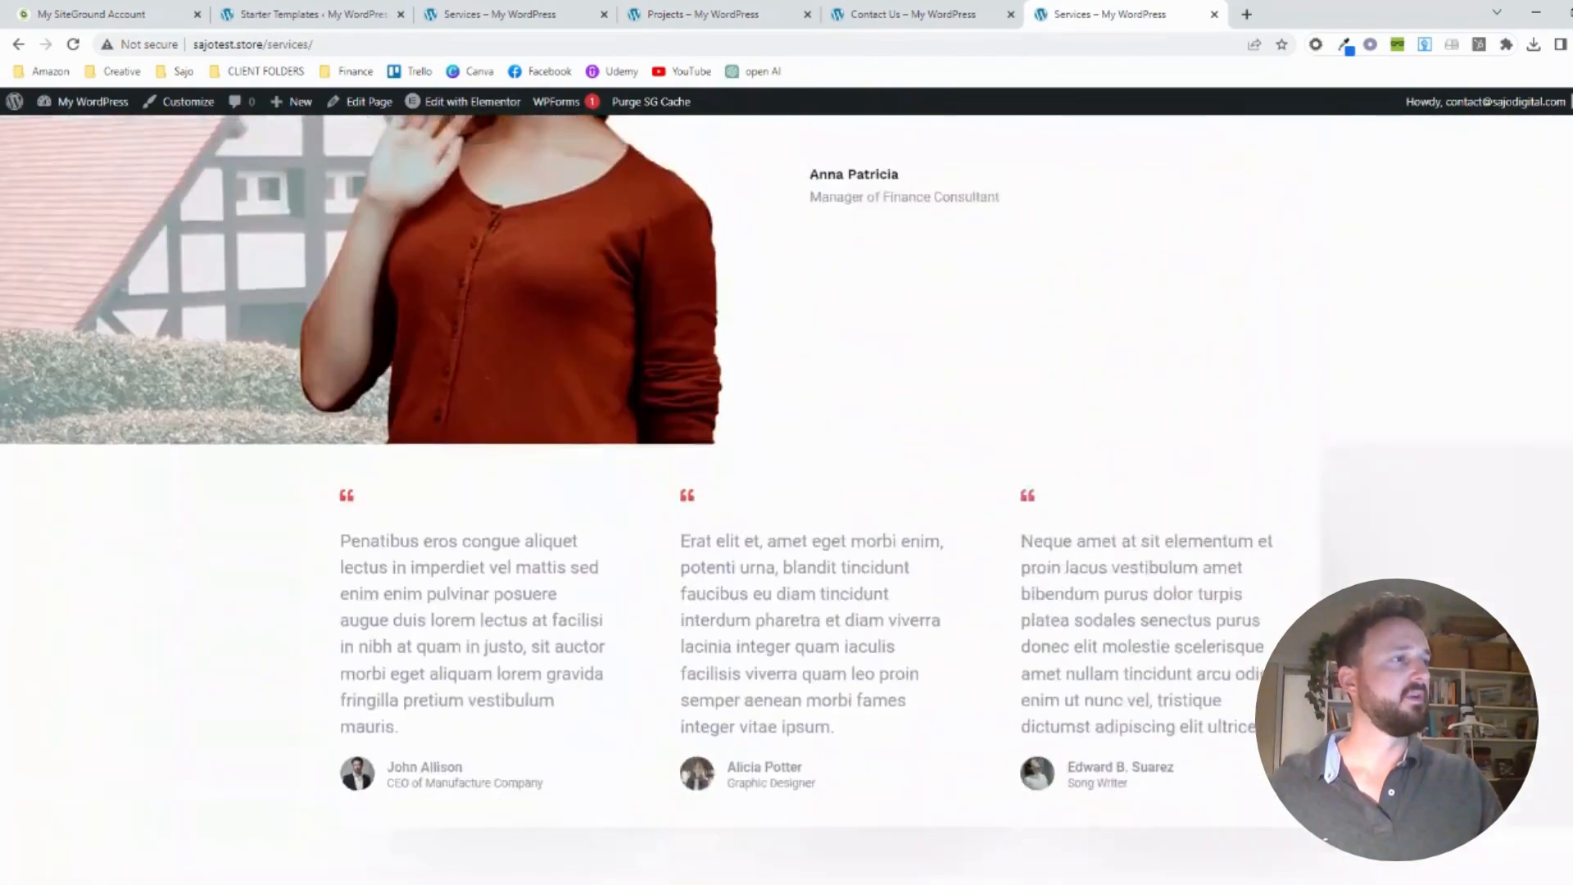
{"action": "scroll", "coordinate": [762, 317], "scroll_direction": "down", "scroll_amount": 2}
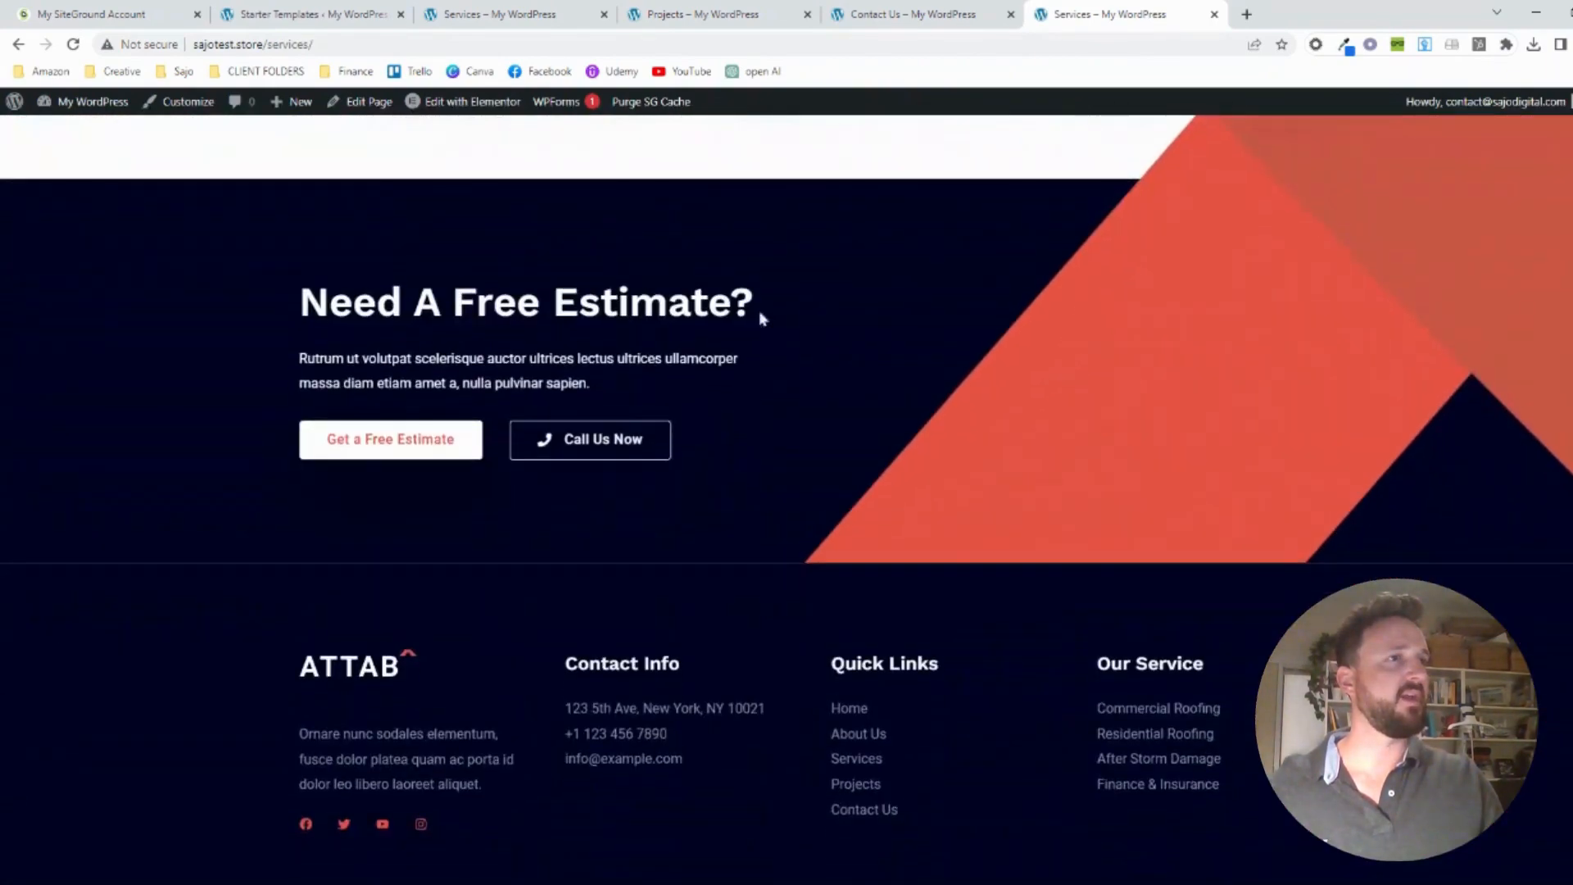
{"action": "left_click", "coordinate": [369, 445]}
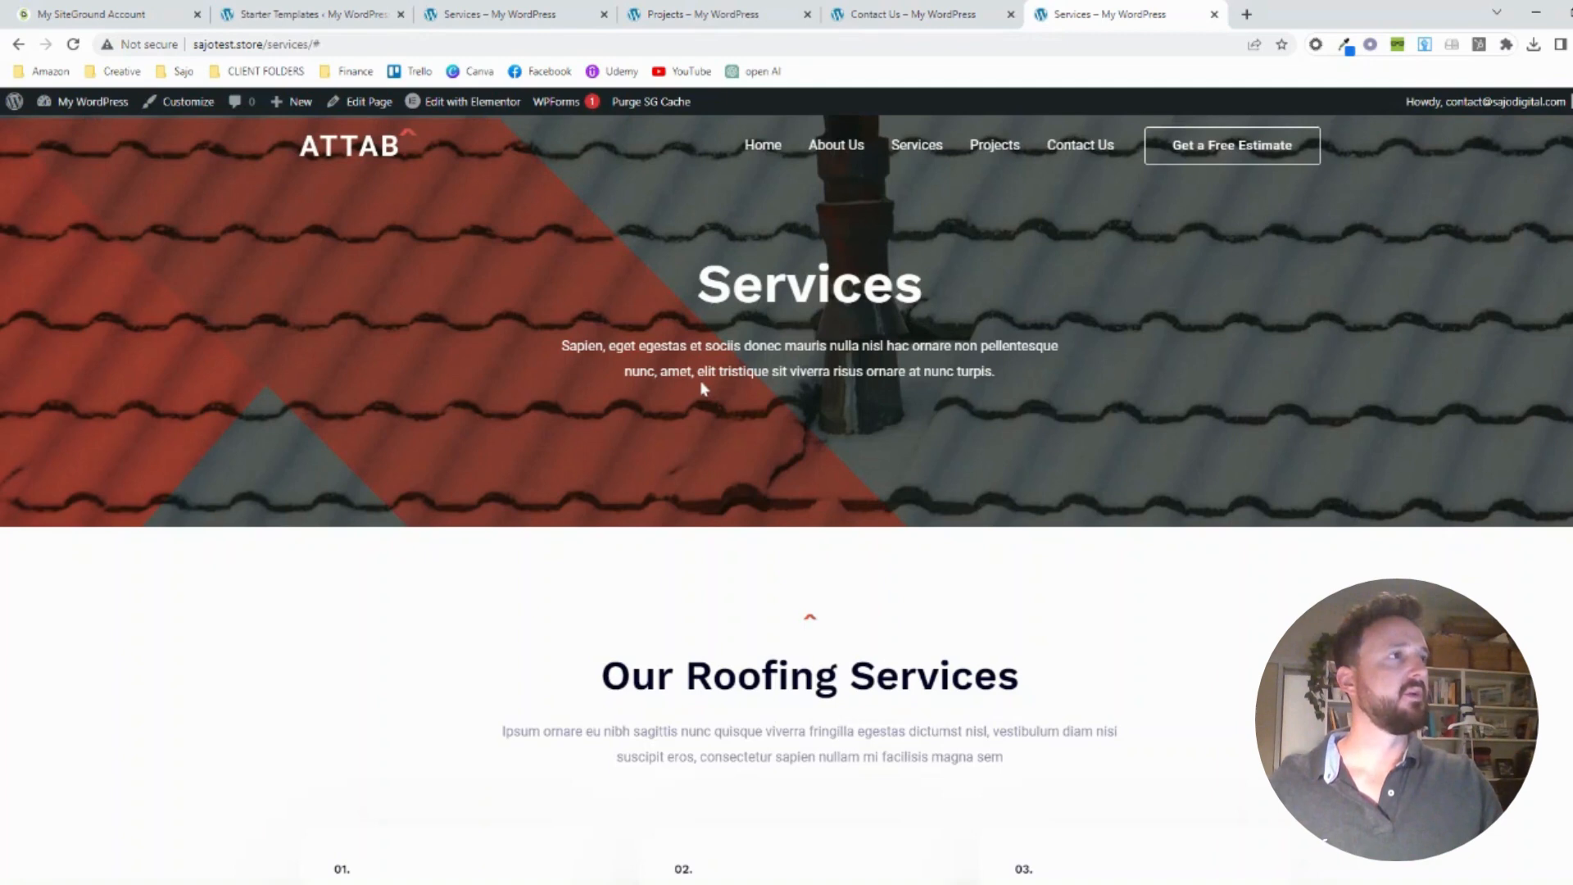
{"action": "left_click", "coordinate": [758, 149]}
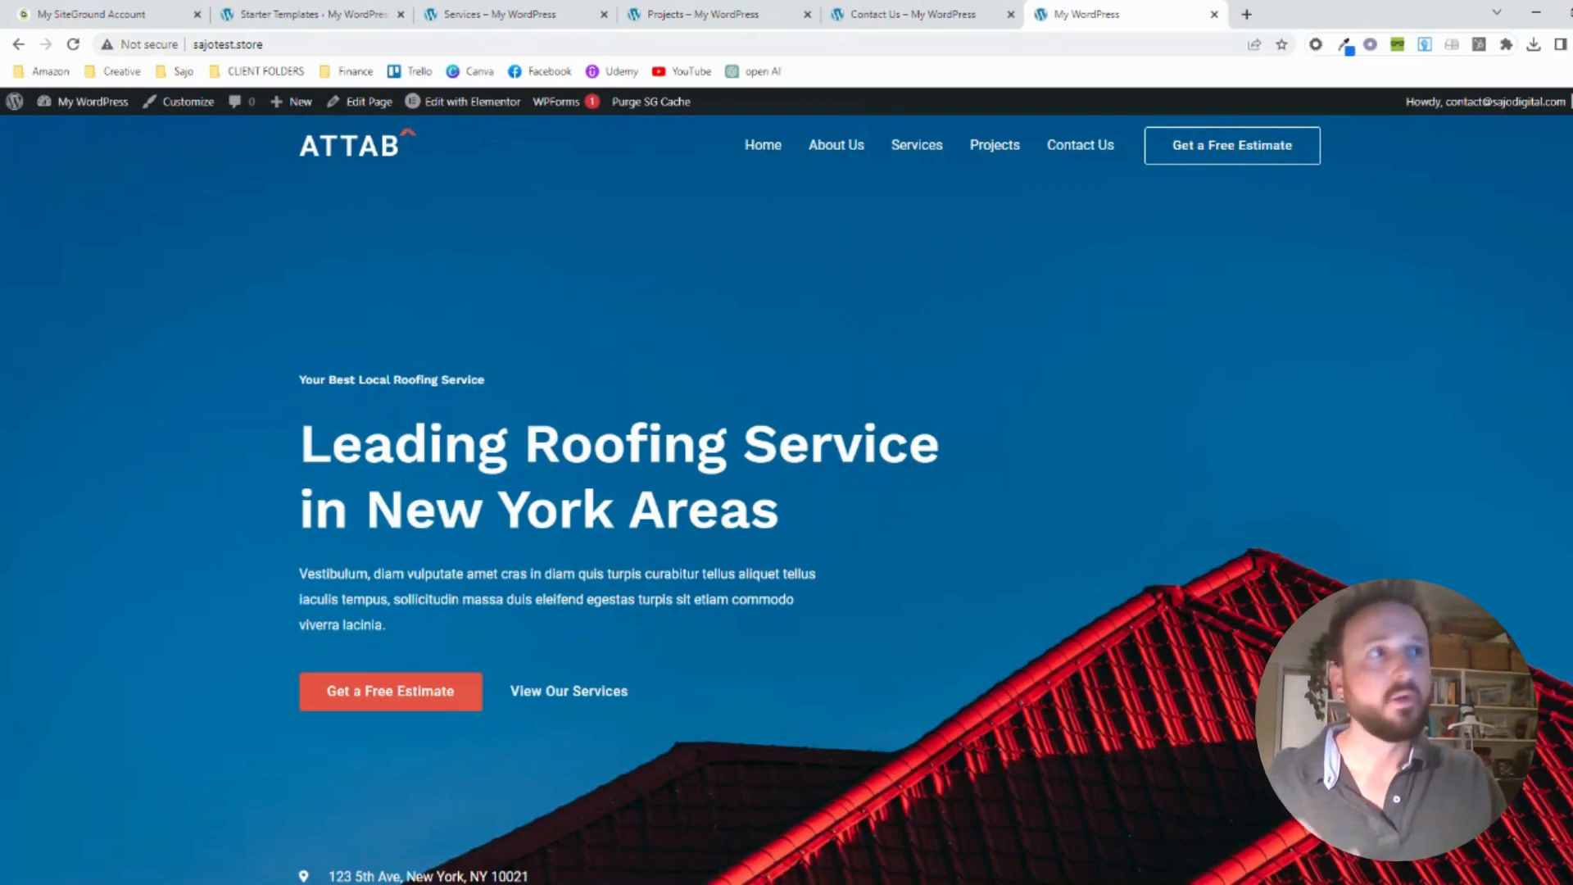
Close the finished Starter Templates page and return to the site's home page
{"action": "mouse_move", "coordinate": [484, 111]}
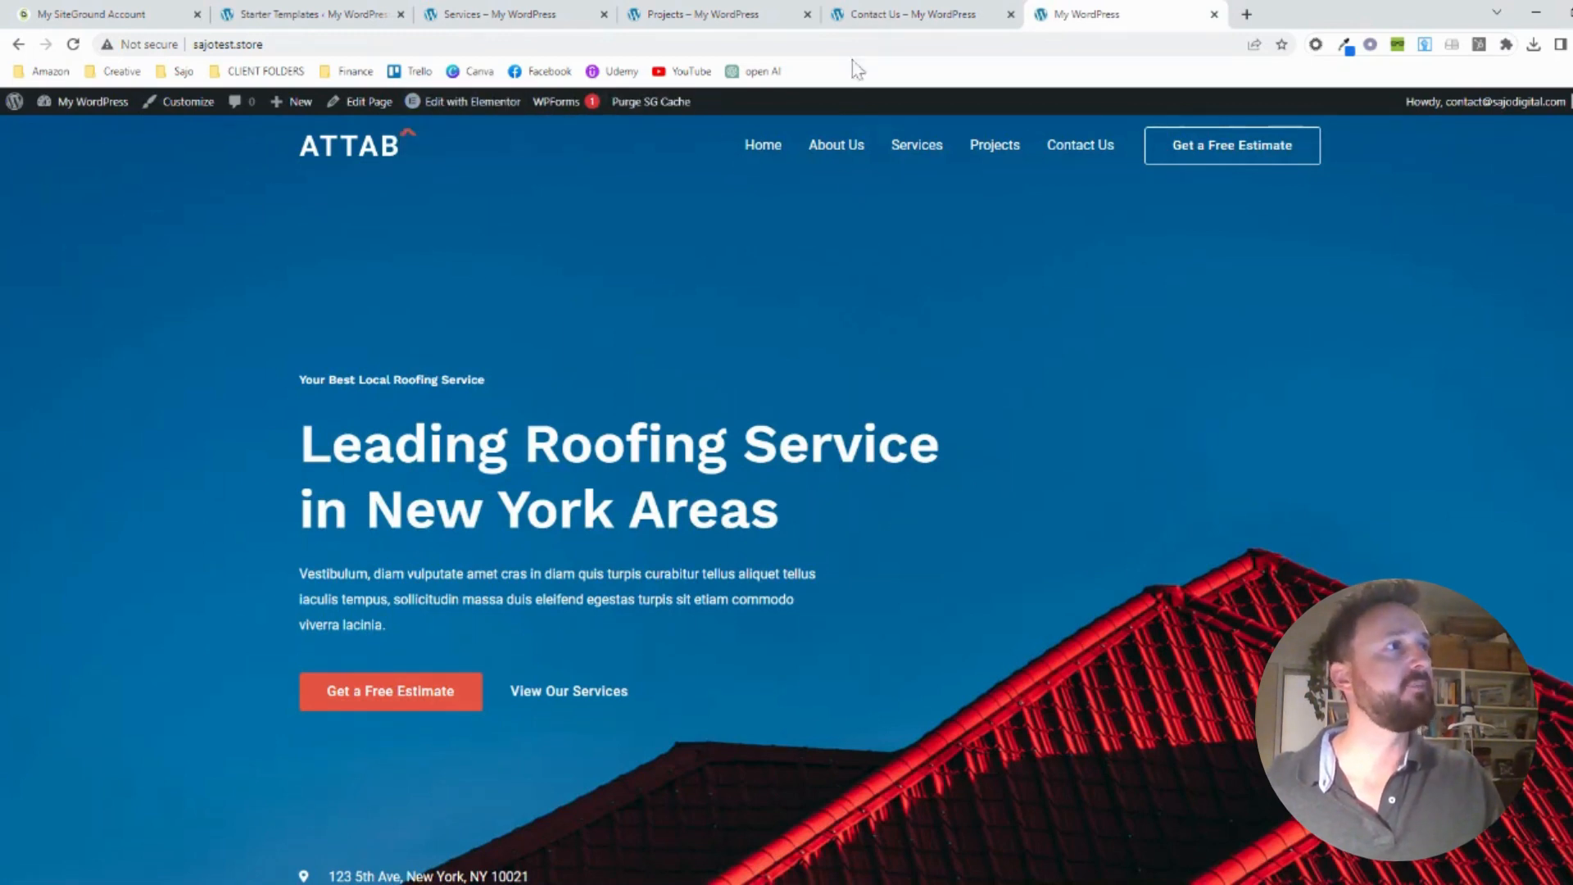
{"action": "left_click", "coordinate": [883, 18]}
{"action": "left_click", "coordinate": [672, 14]}
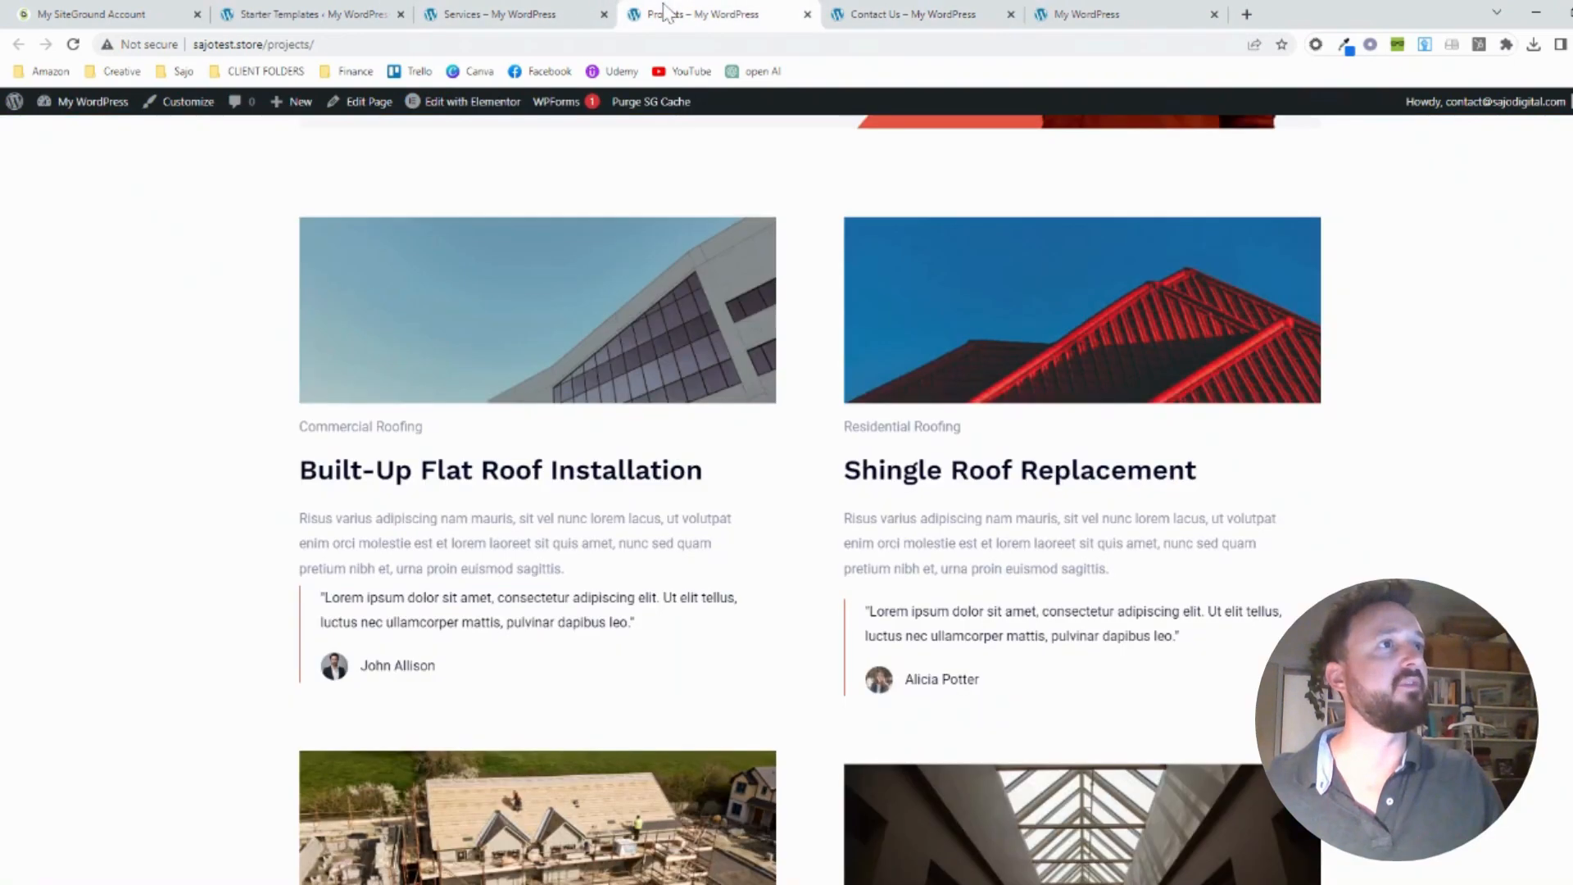
{"action": "left_click", "coordinate": [532, 14]}
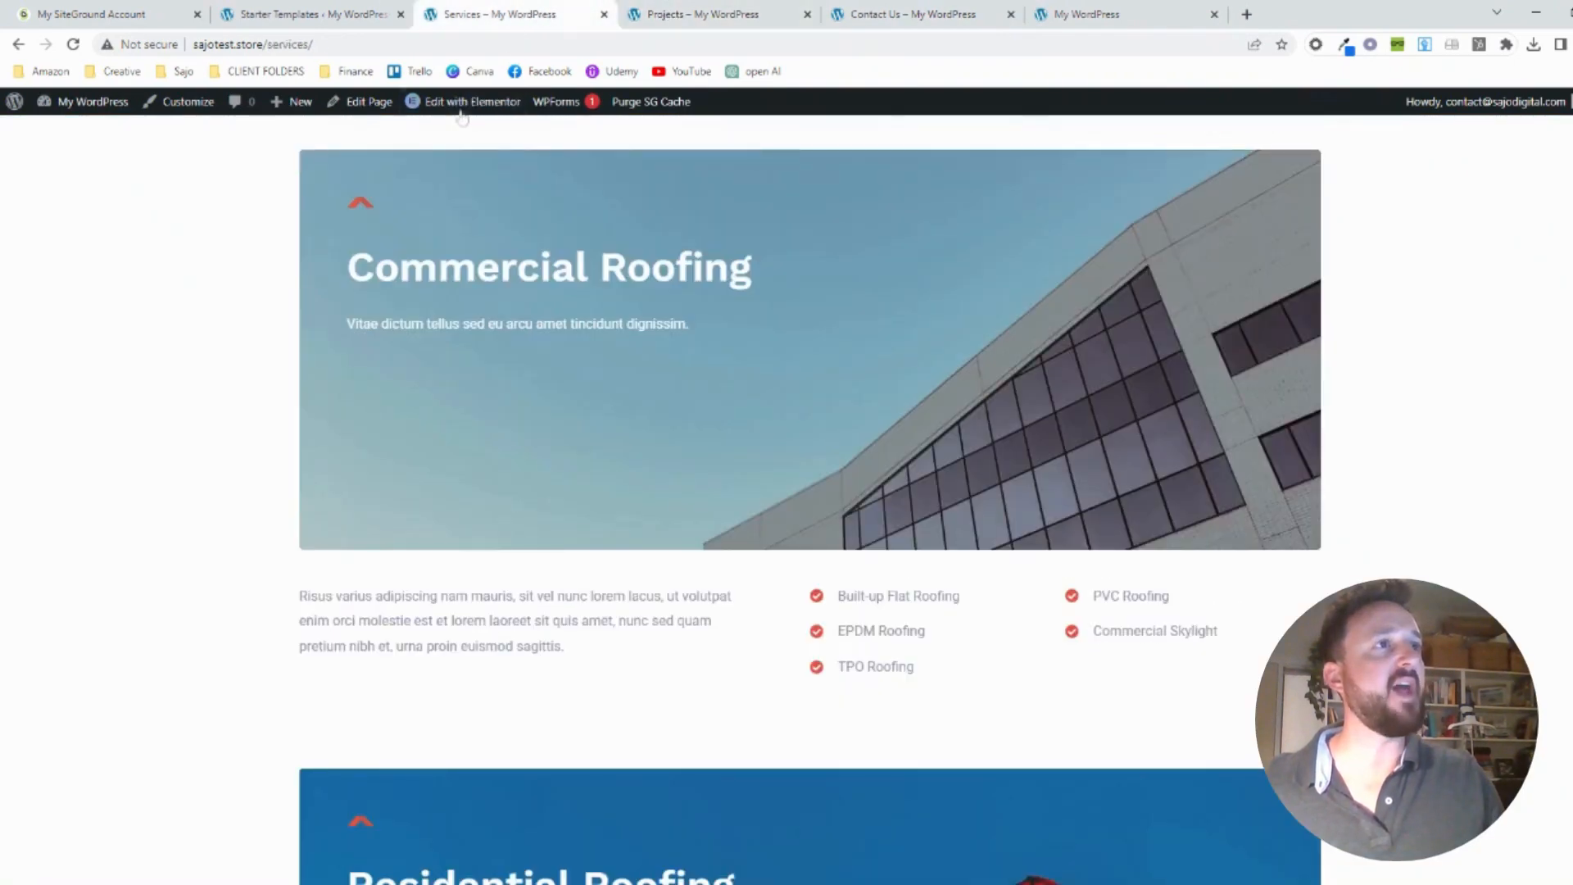
{"action": "left_click", "coordinate": [328, 15]}
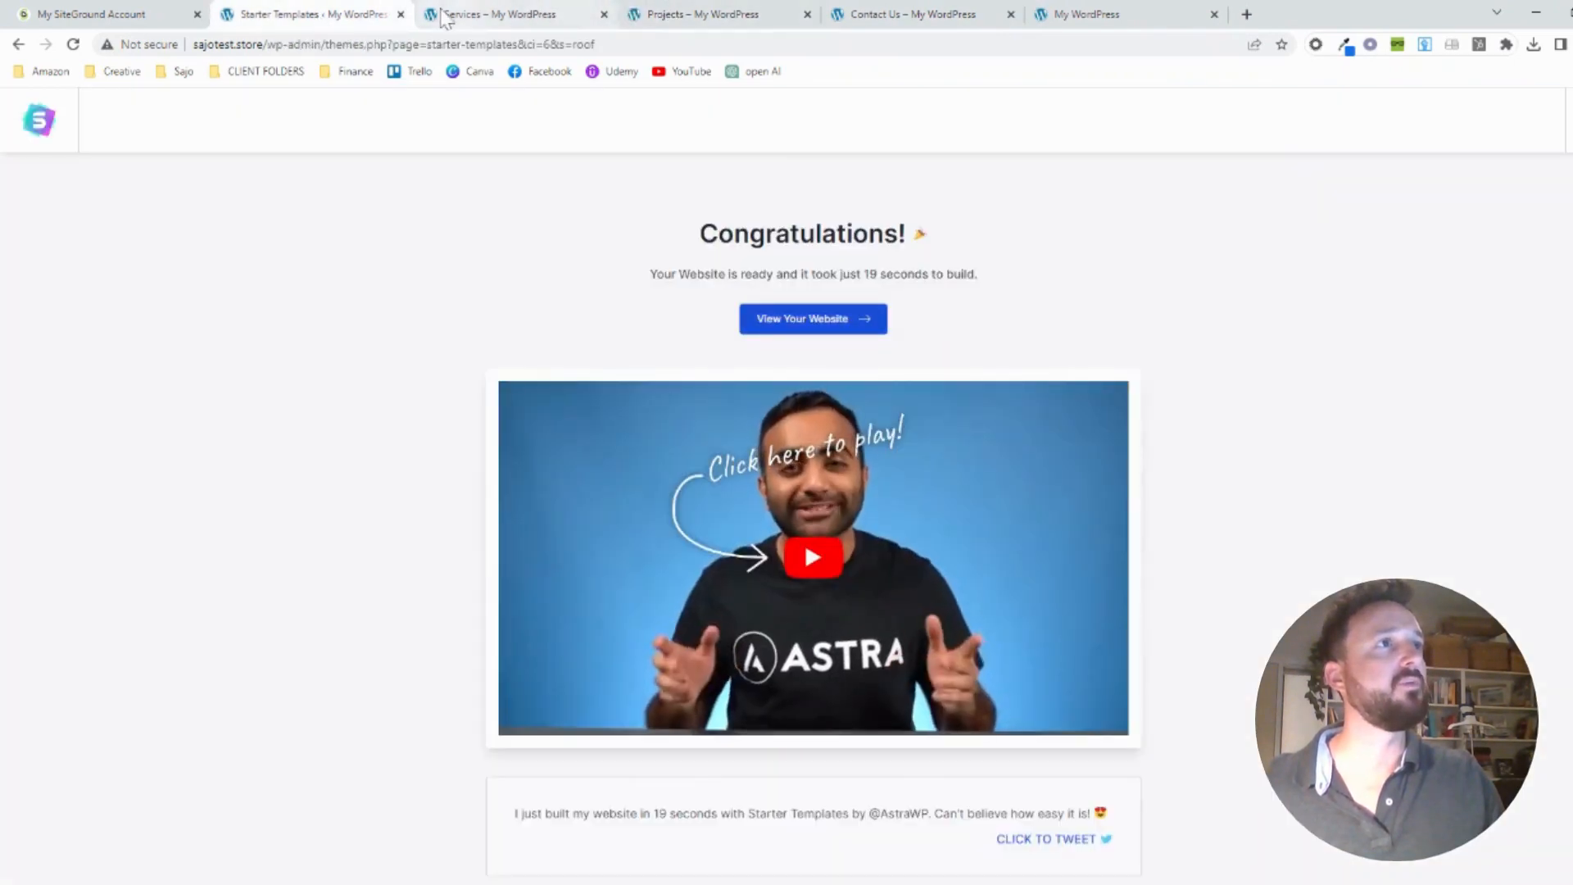
{"action": "left_click", "coordinate": [401, 14]}
{"action": "left_click", "coordinate": [492, 15]}
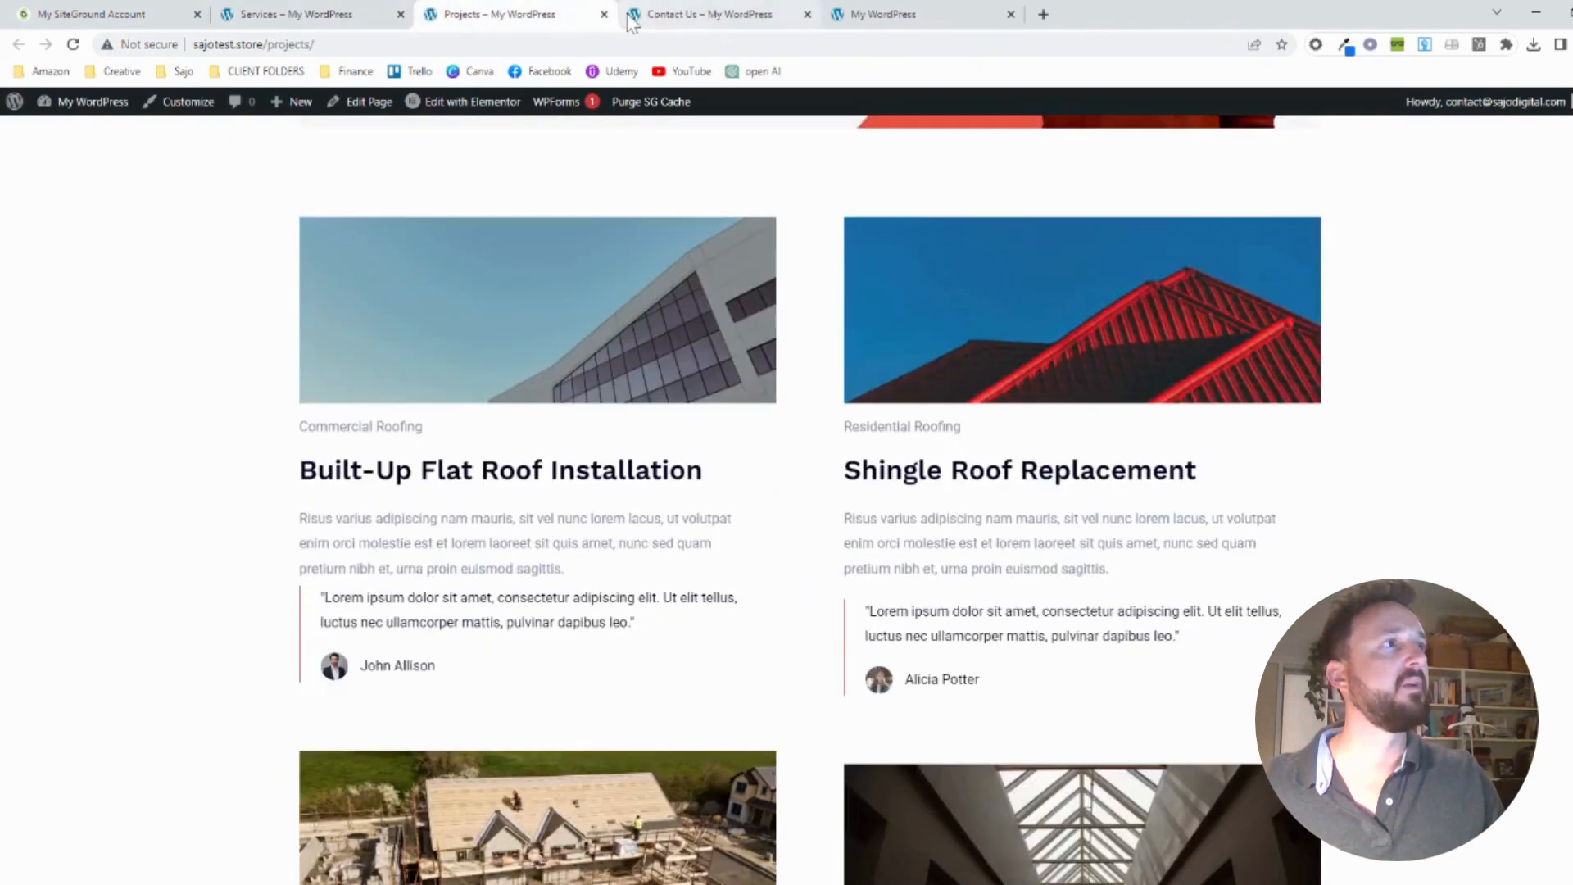
{"action": "left_click", "coordinate": [942, 13]}
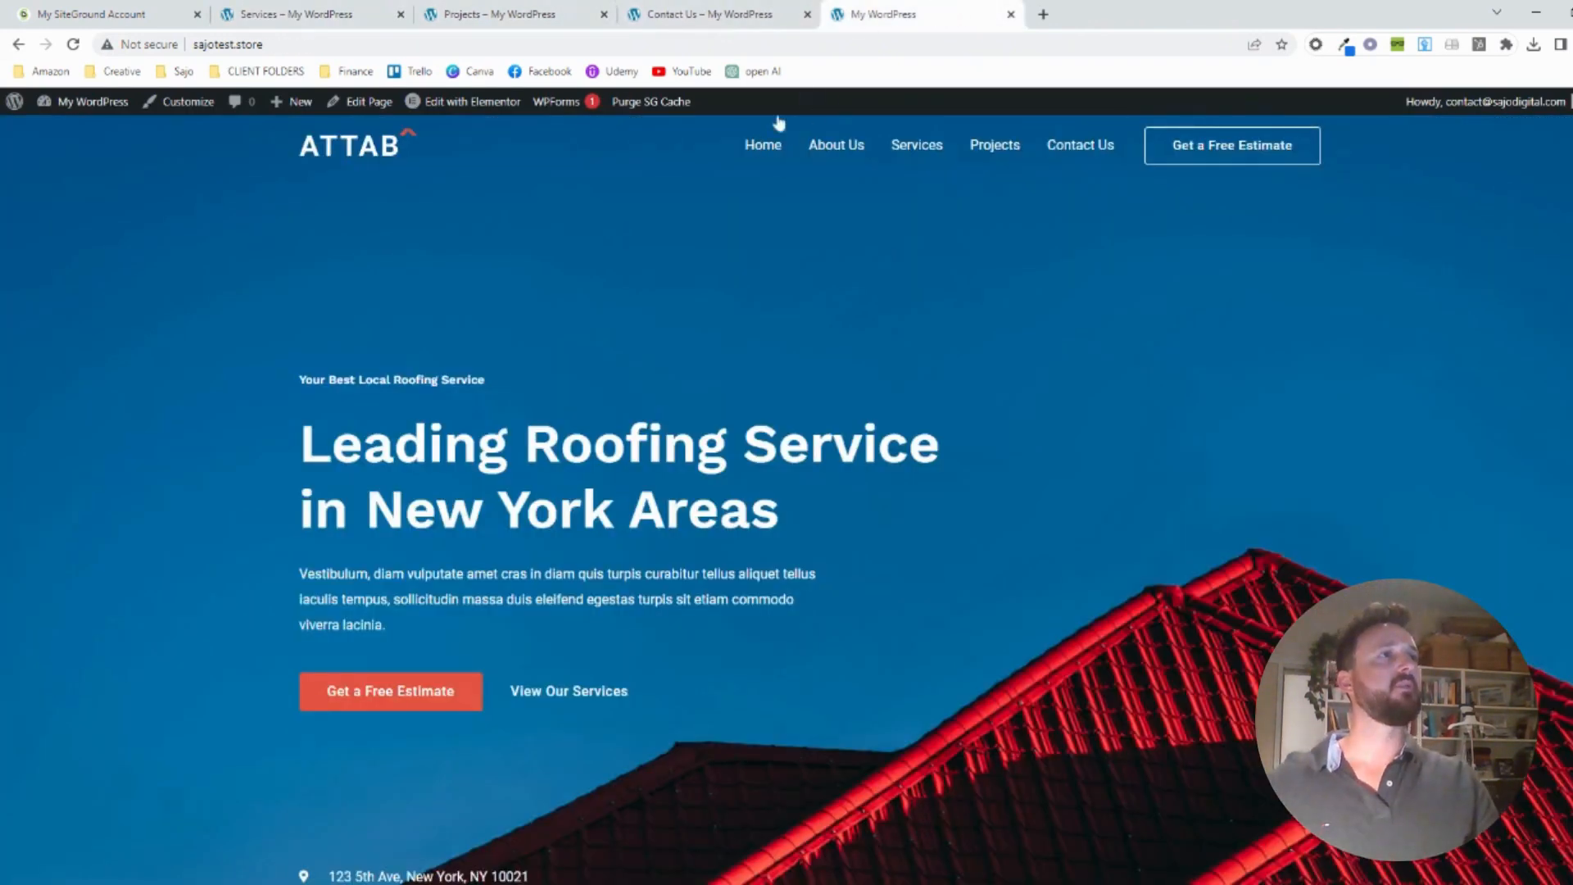
Open the home page for editing with Elementor, dismissing the What's New announcement and closing the Navigator
{"action": "left_click", "coordinate": [472, 101]}
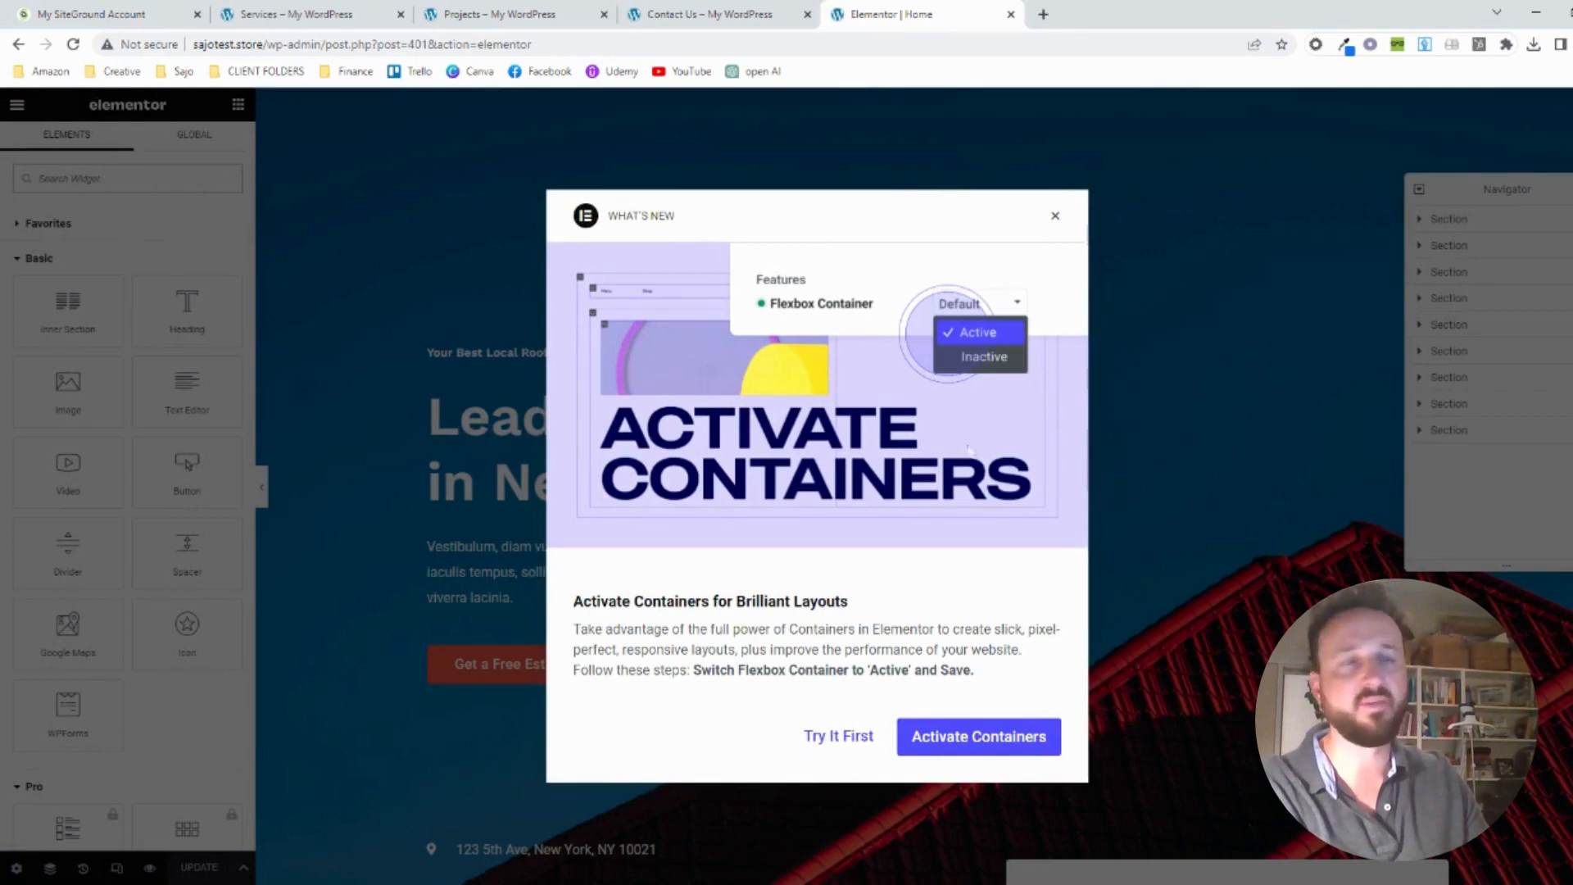
{"action": "left_click", "coordinate": [1056, 218]}
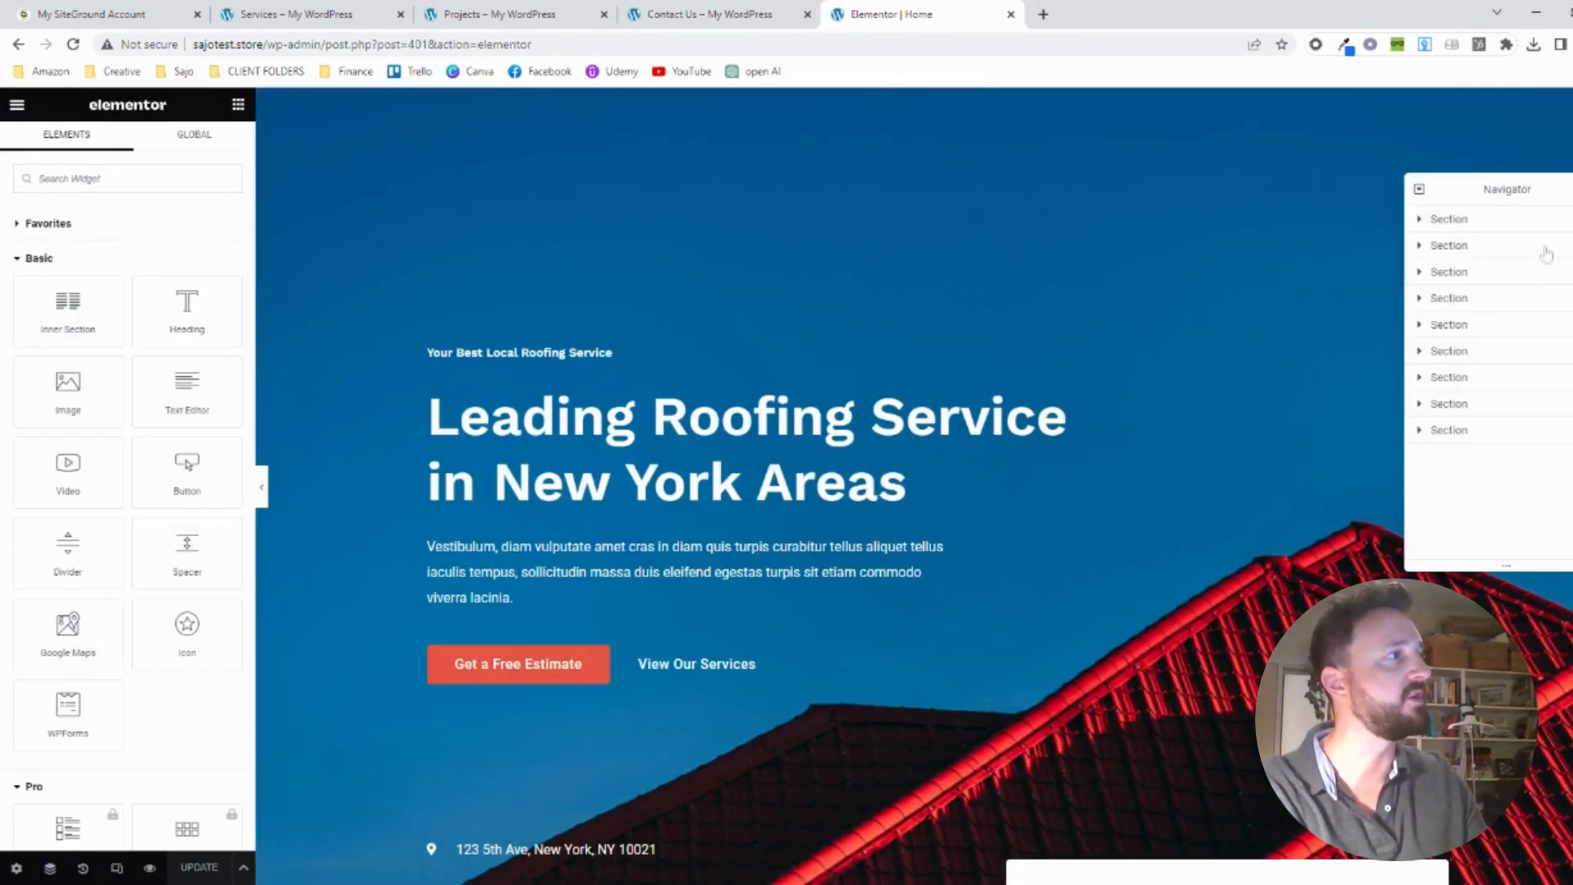
{"action": "left_click", "coordinate": [1572, 189]}
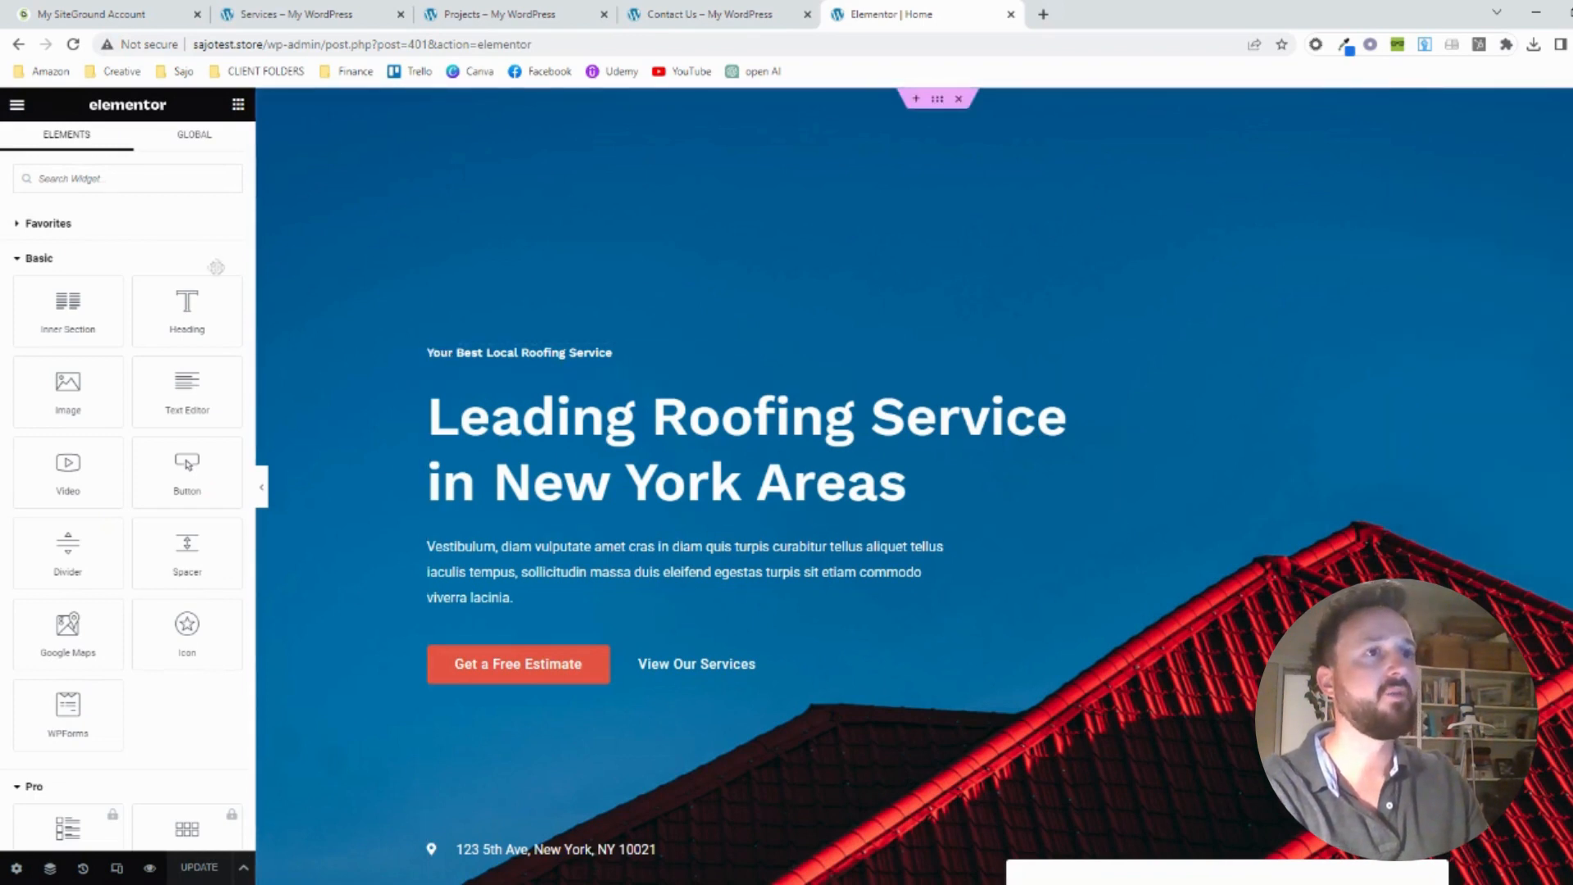
Look over the available widgets, try placing an Inner Section below the main heading, and undo the insertion
{"action": "scroll", "coordinate": [88, 541], "scroll_direction": "down", "scroll_amount": 5}
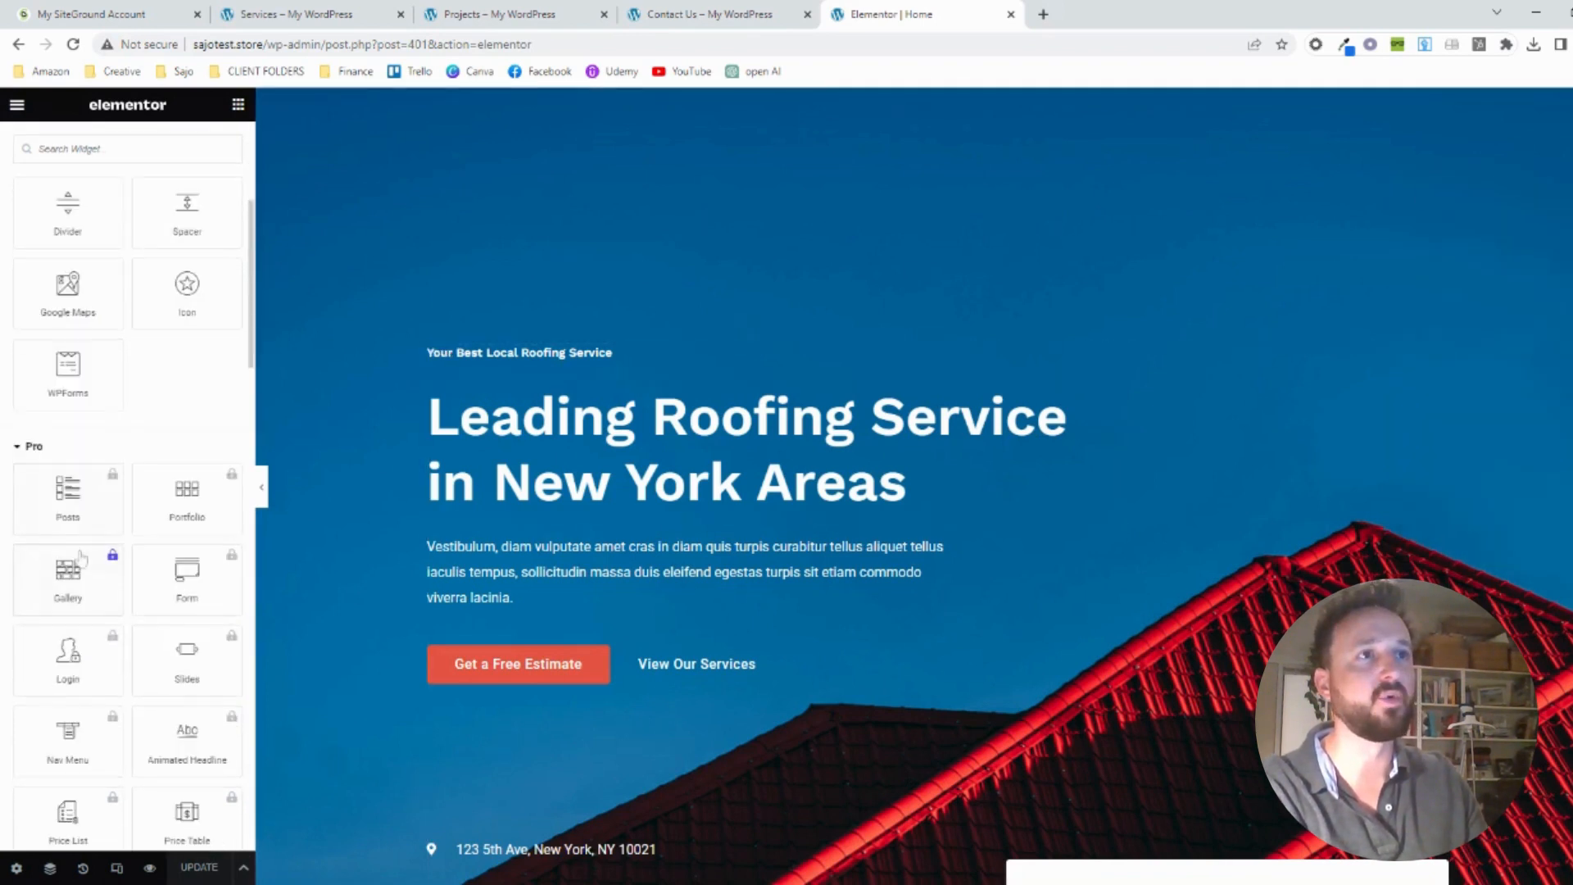
{"action": "scroll", "coordinate": [78, 471], "scroll_direction": "up", "scroll_amount": 5}
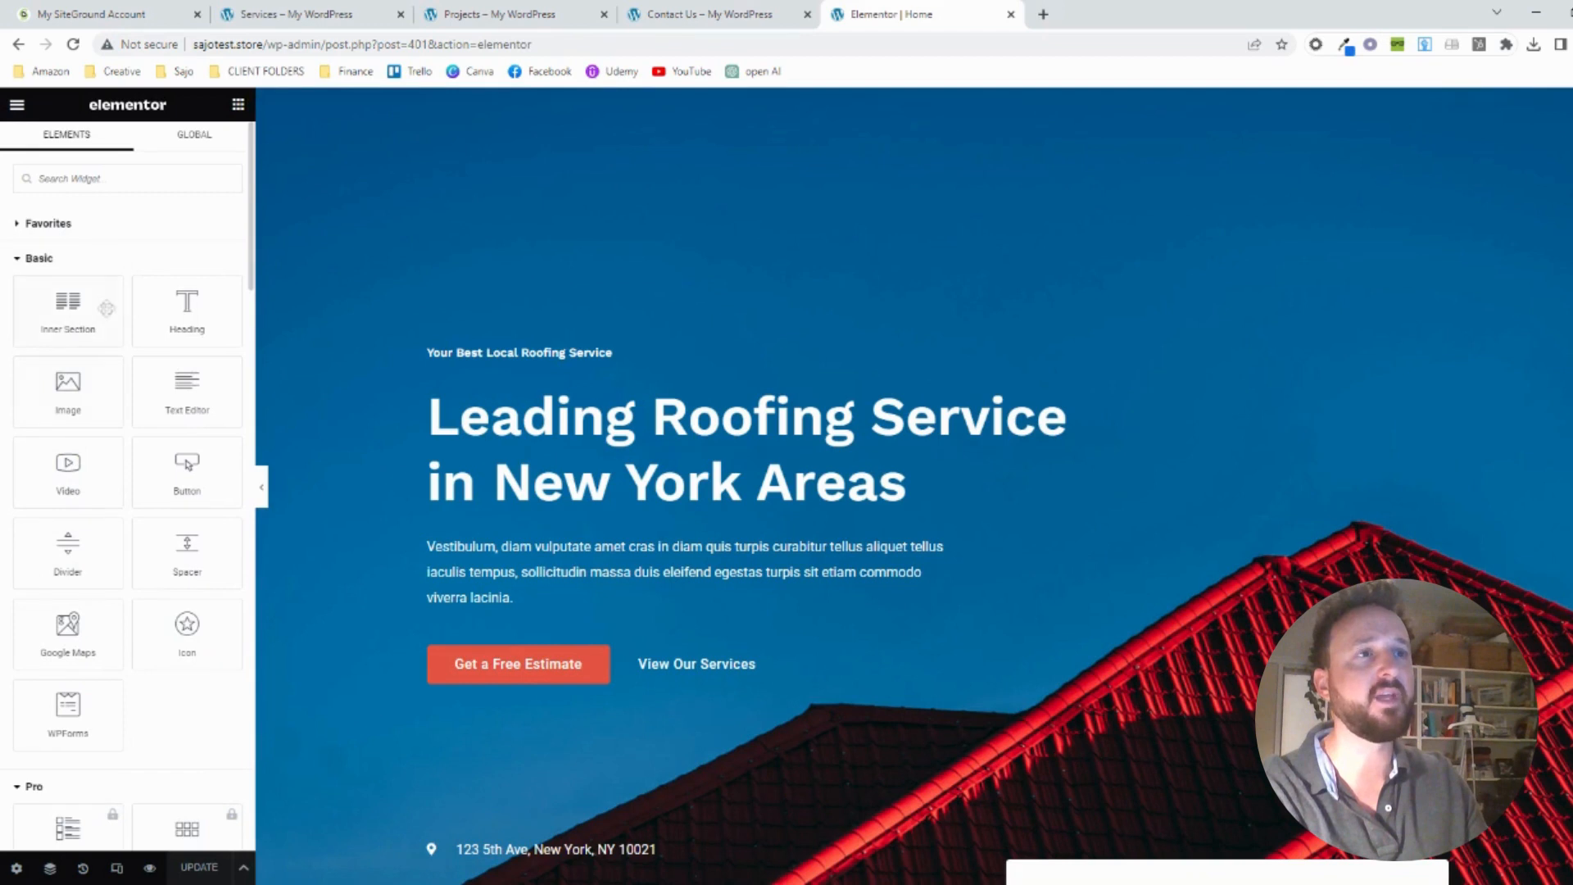
{"action": "left_click_drag", "start_coordinate": [69, 314], "coordinate": [566, 501]}
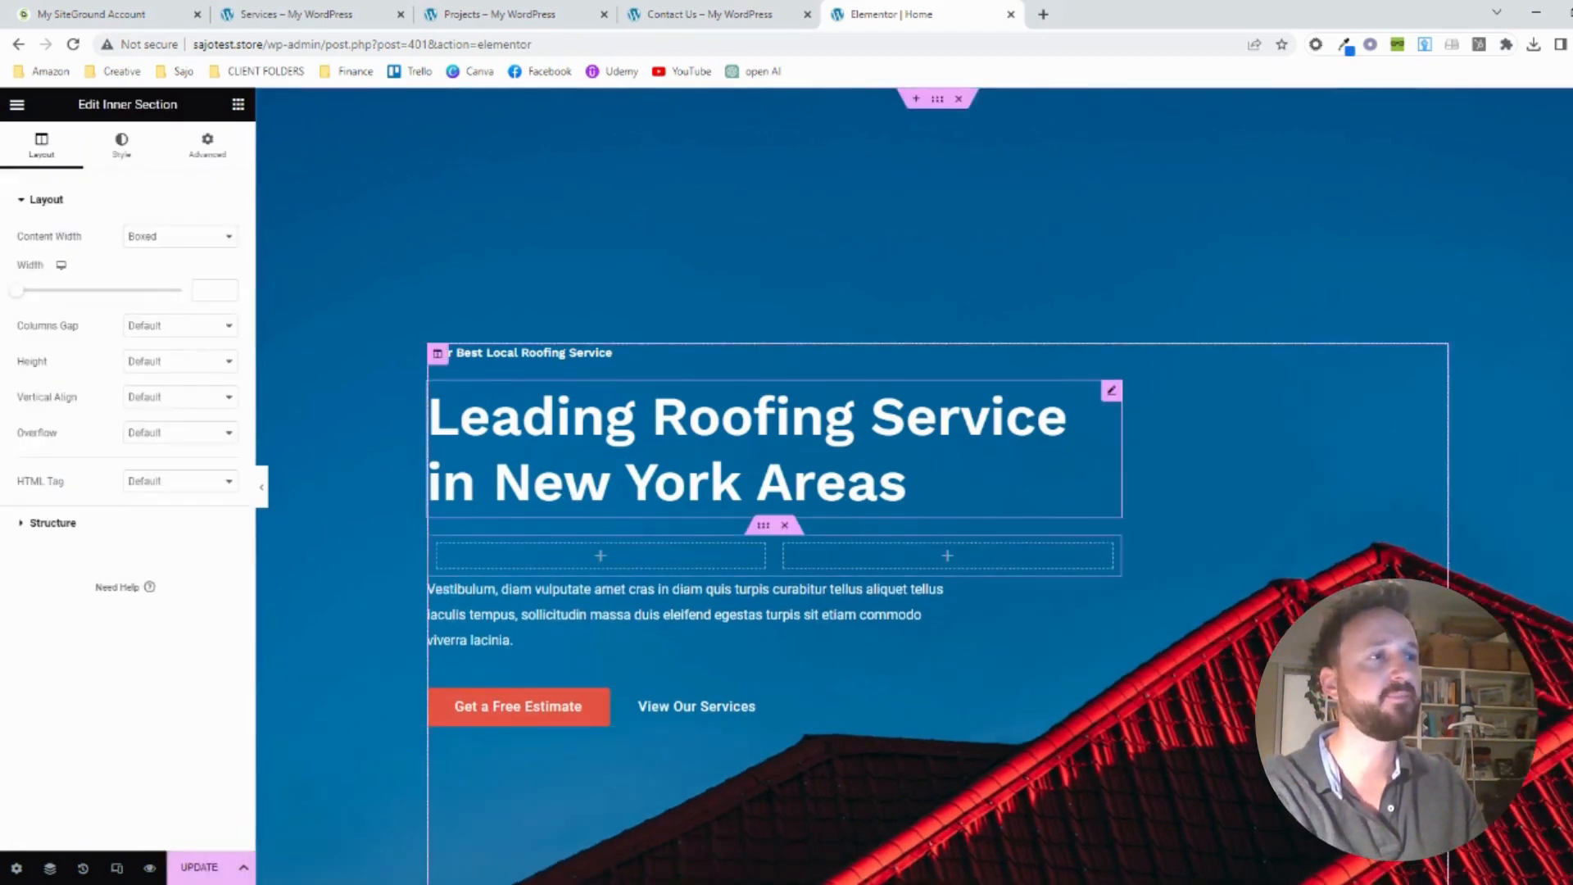
{"action": "key", "text": "ctrl+z"}
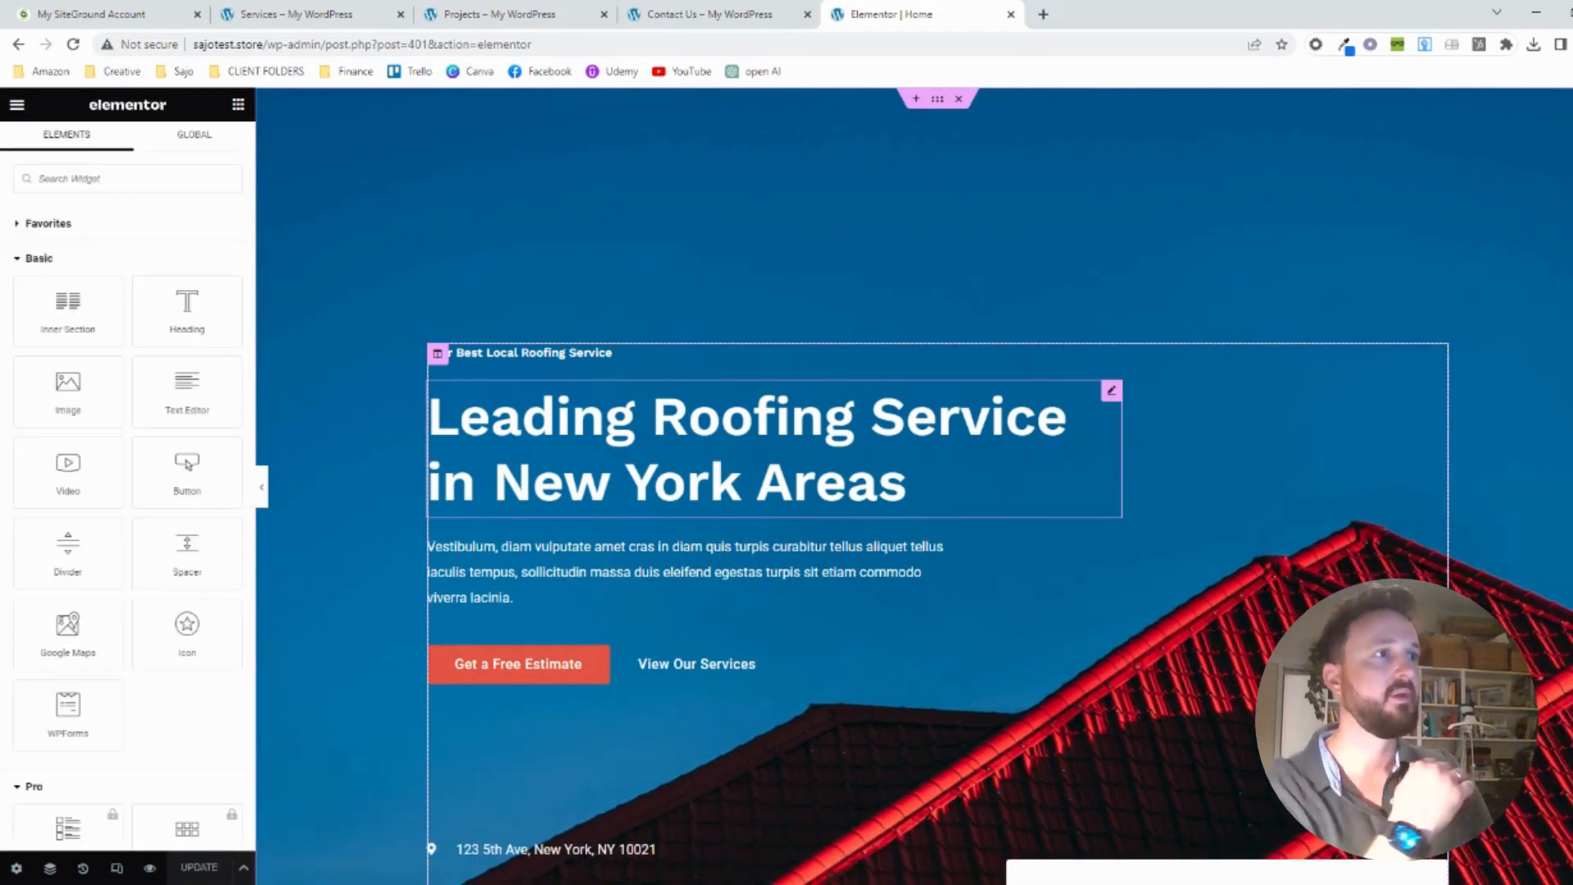
Change the main hero heading to "Leading Roofing Service in Melbourne Areas" and save the page
{"action": "left_click", "coordinate": [567, 492]}
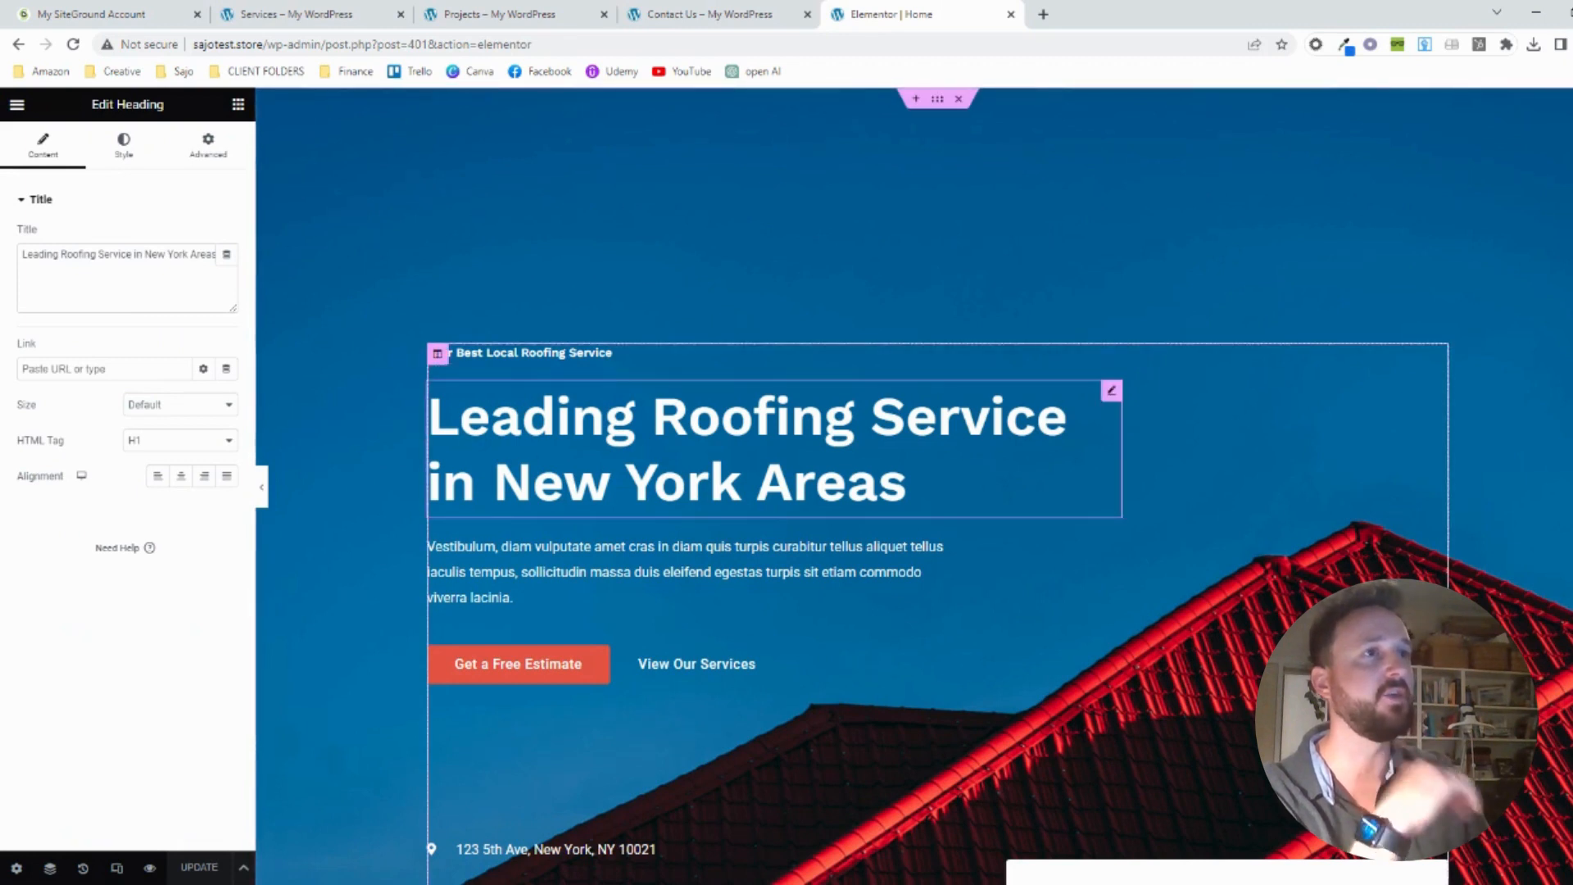
{"action": "left_click_drag", "start_coordinate": [145, 254], "coordinate": [189, 254]}
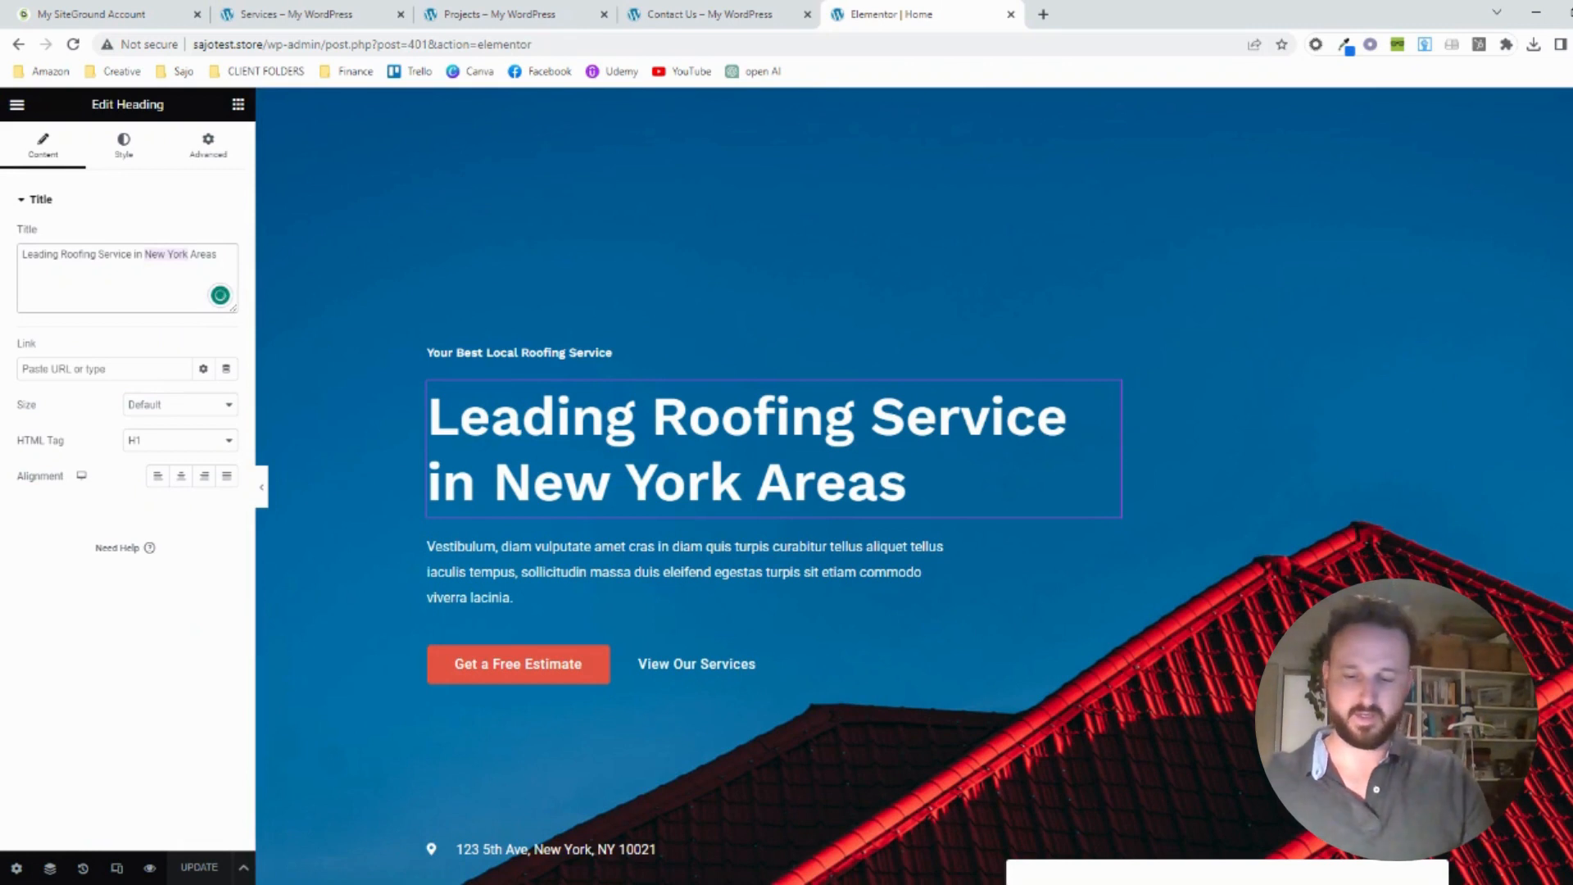
{"action": "type", "text": "Melbourne"}
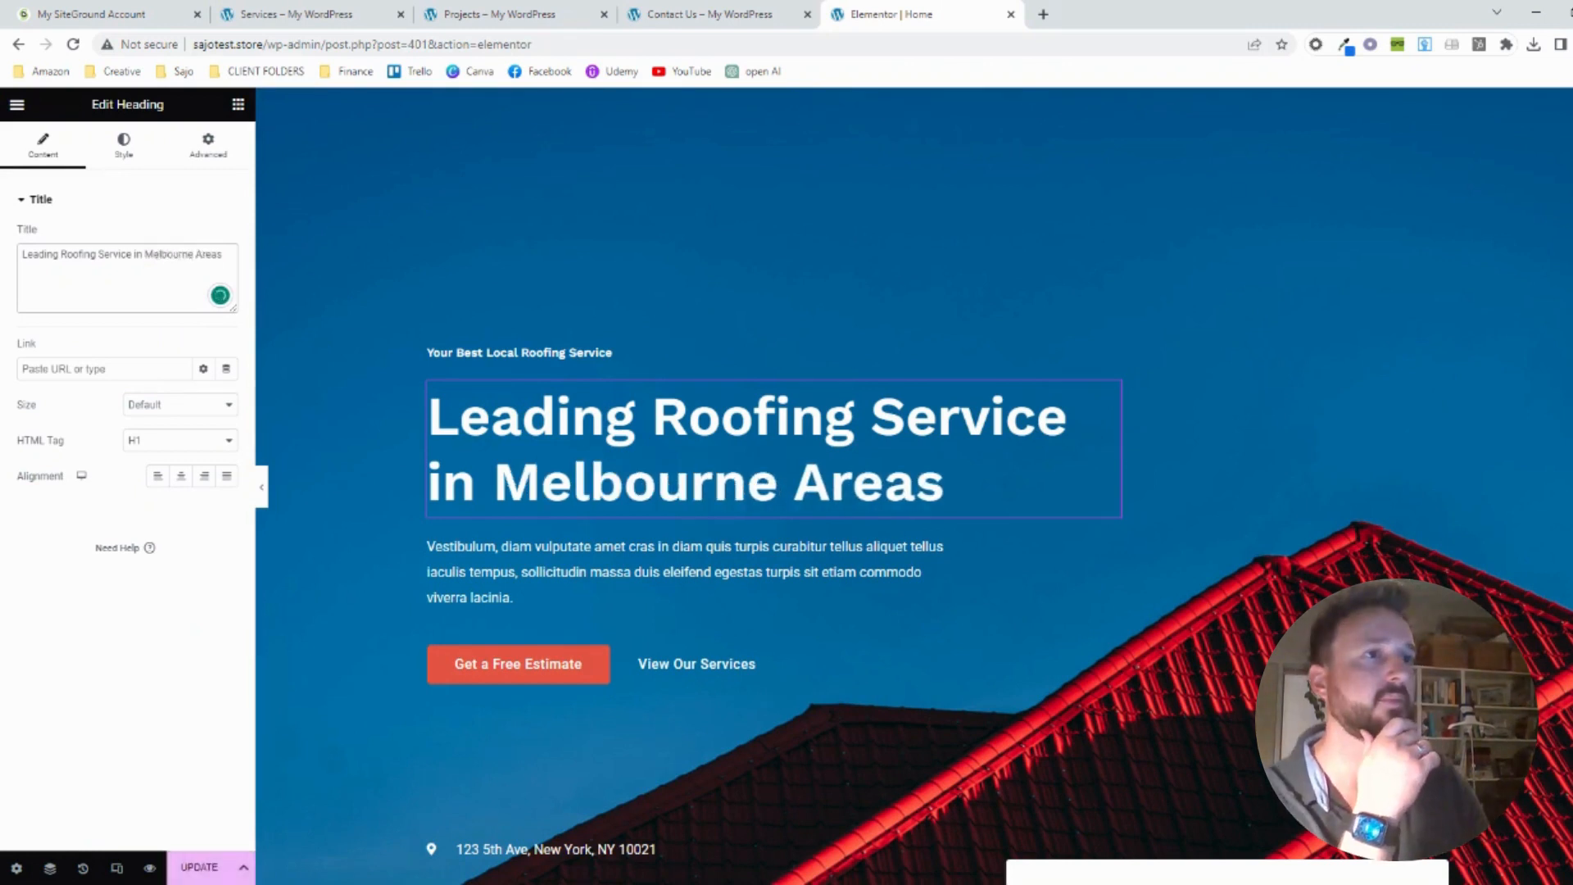
{"action": "left_click", "coordinate": [190, 867]}
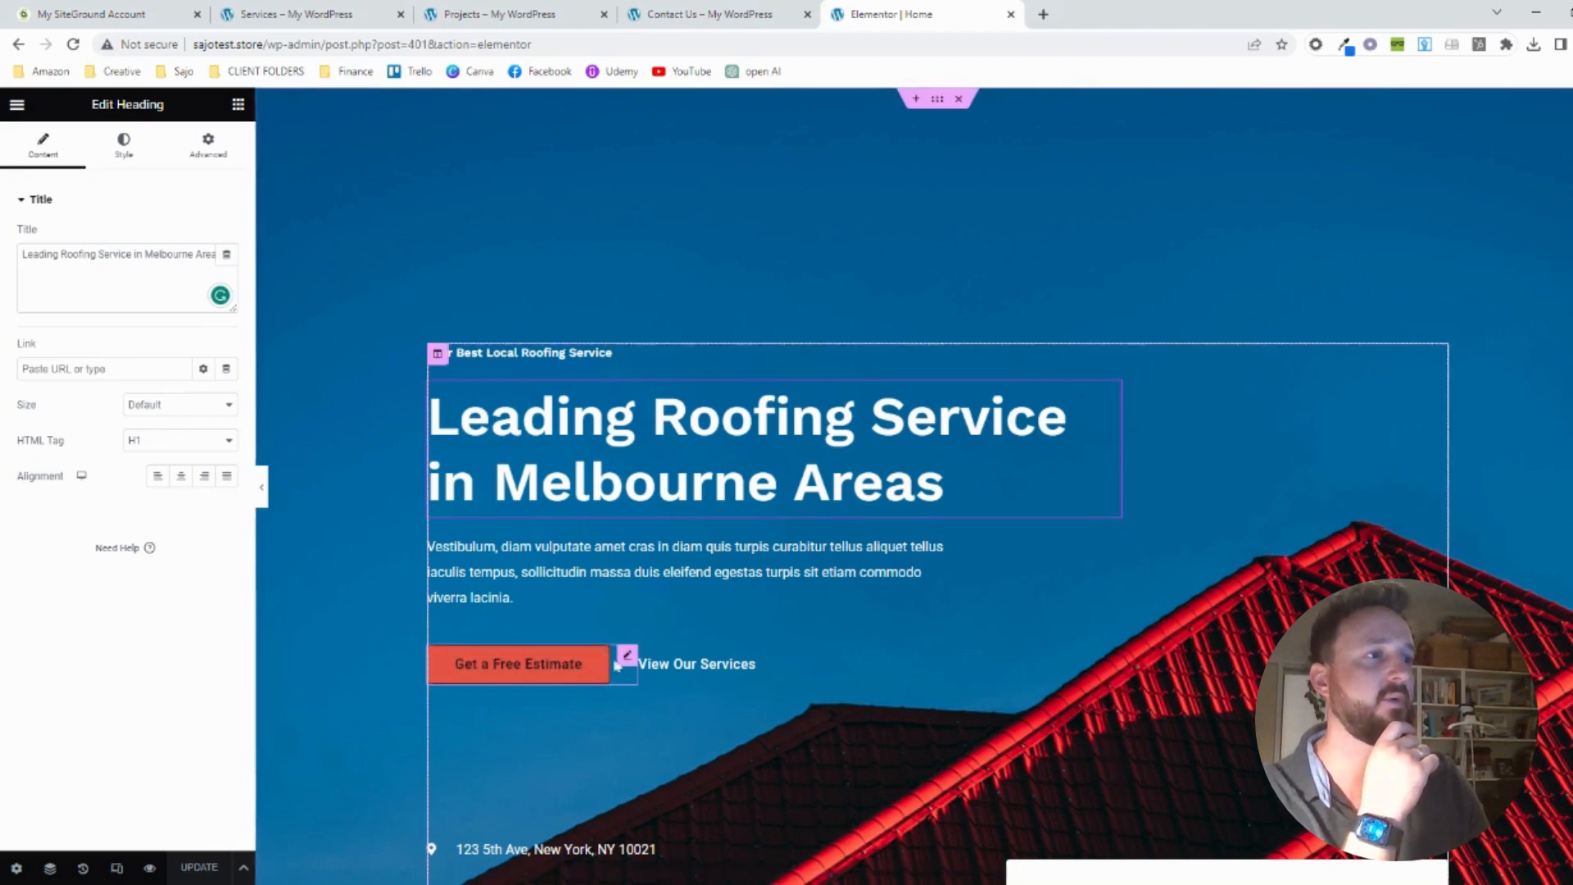
Change the text of the Get a Free Estimate hero button to "Get a Free Quote" and save the page
{"action": "left_click", "coordinate": [627, 658]}
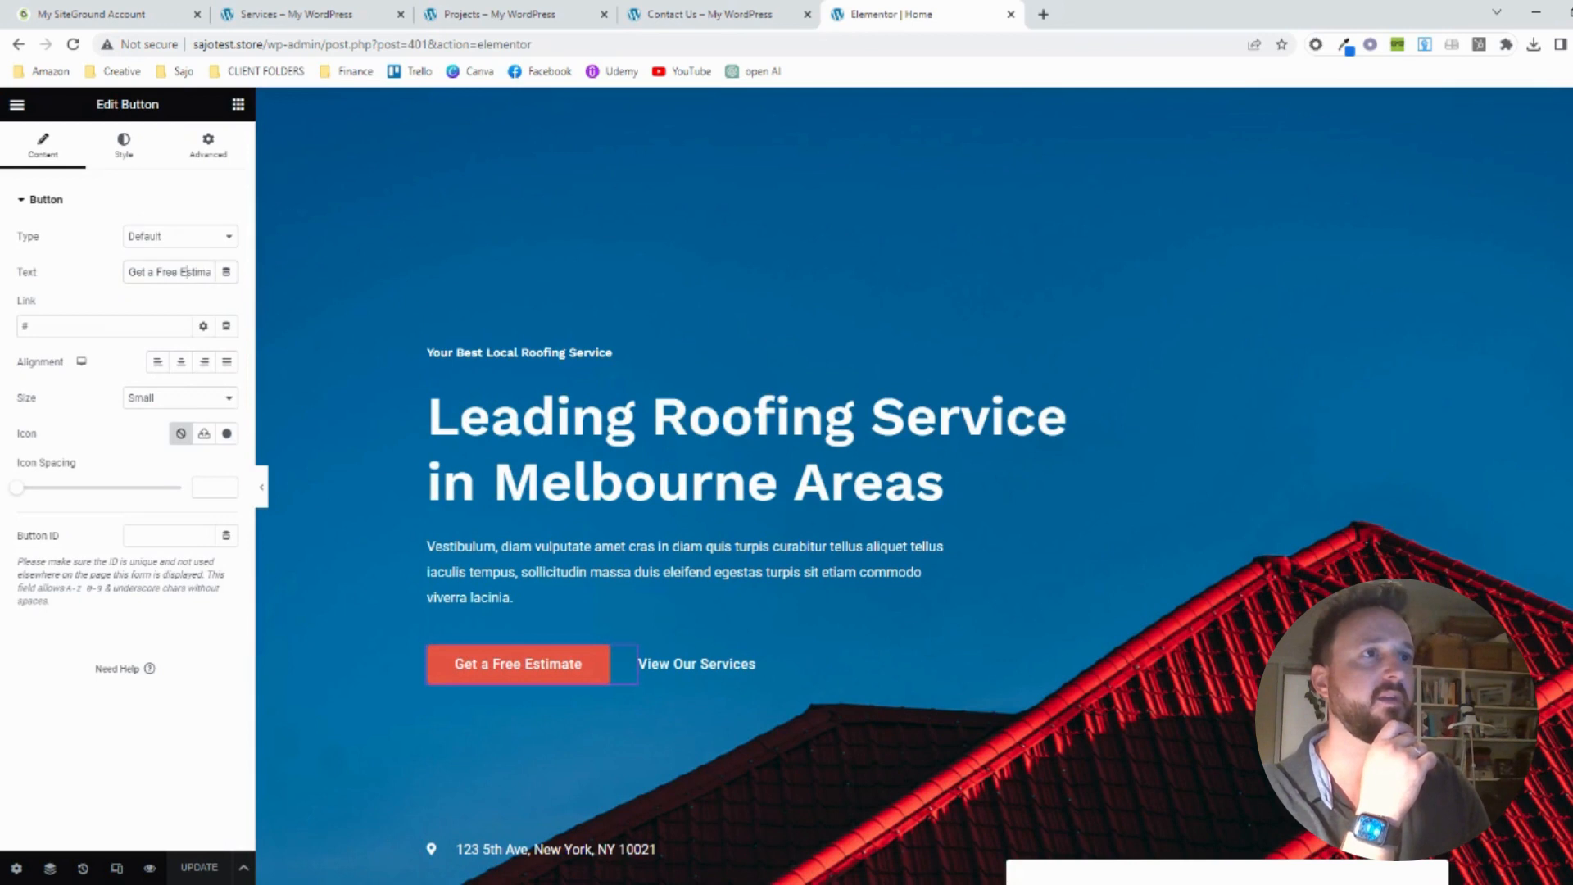
{"action": "key", "text": "BackSpace"}
{"action": "key", "text": "BackSpace"}
{"action": "key", "text": "BackSpace"}
{"action": "key", "text": "BackSpace"}
{"action": "key", "text": "BackSpace"}
{"action": "key", "text": "BackSpace"}
{"action": "key", "text": "BackSpace"}
{"action": "key", "text": "BackSpace"}
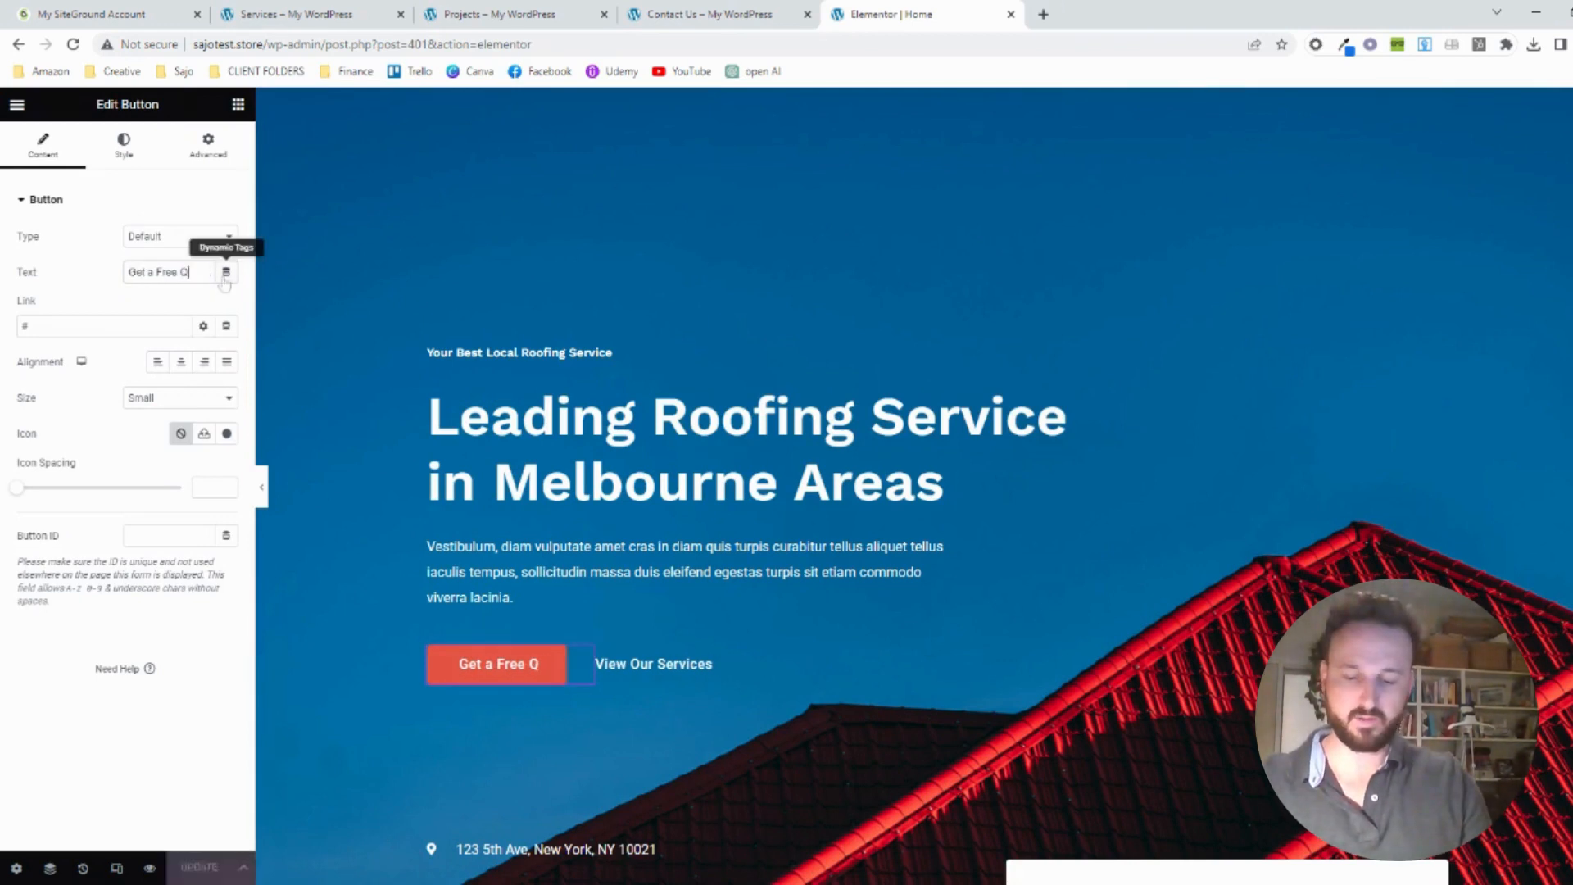
{"action": "type", "text": "Quote"}
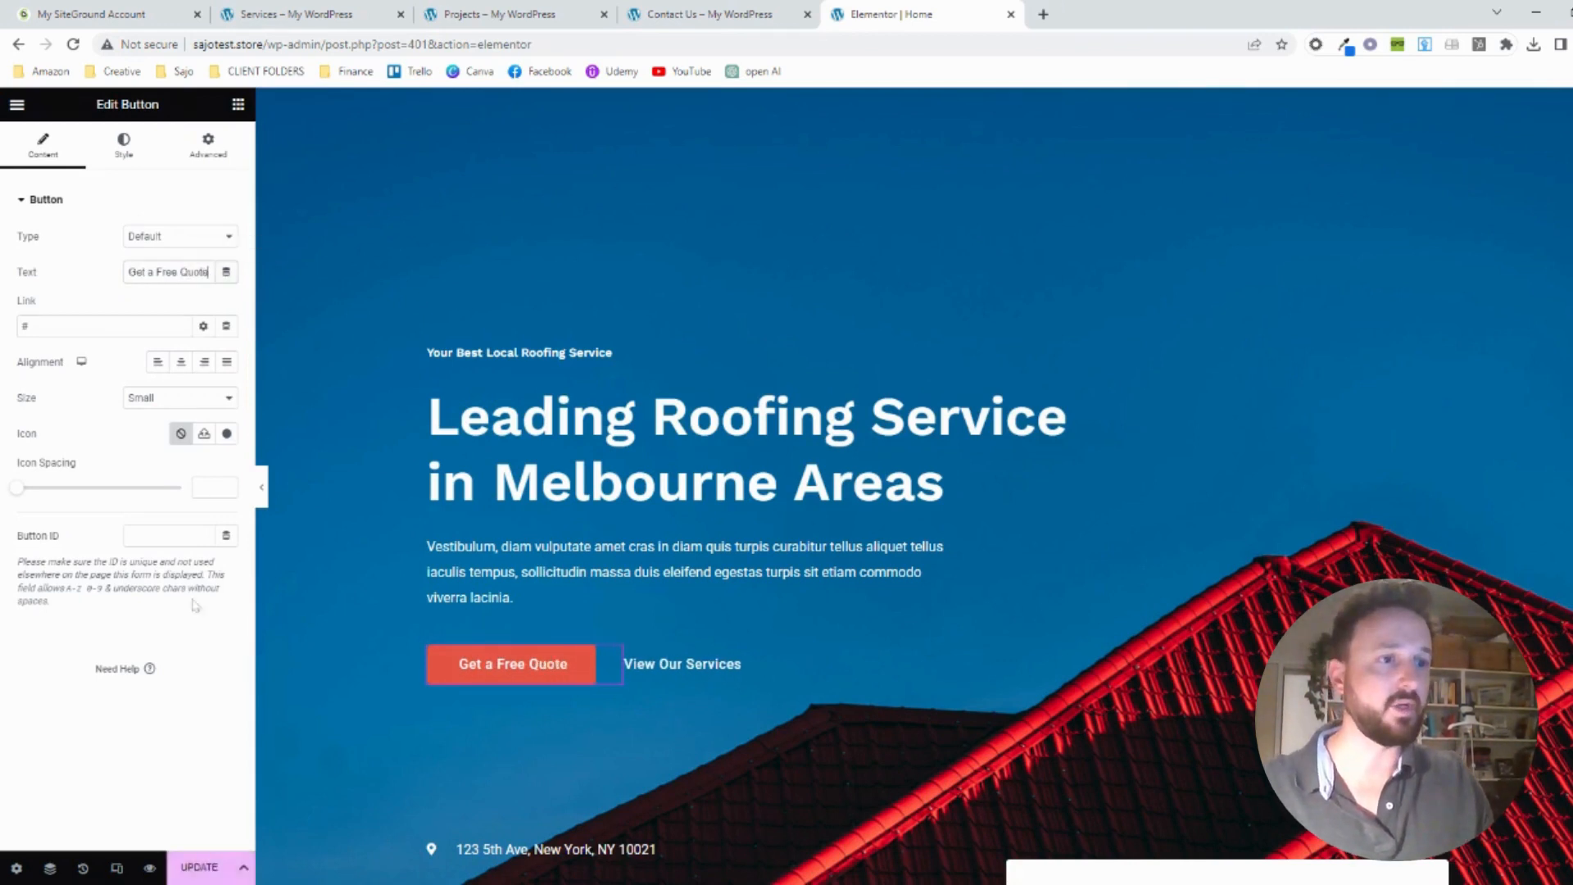
{"action": "left_click", "coordinate": [196, 862]}
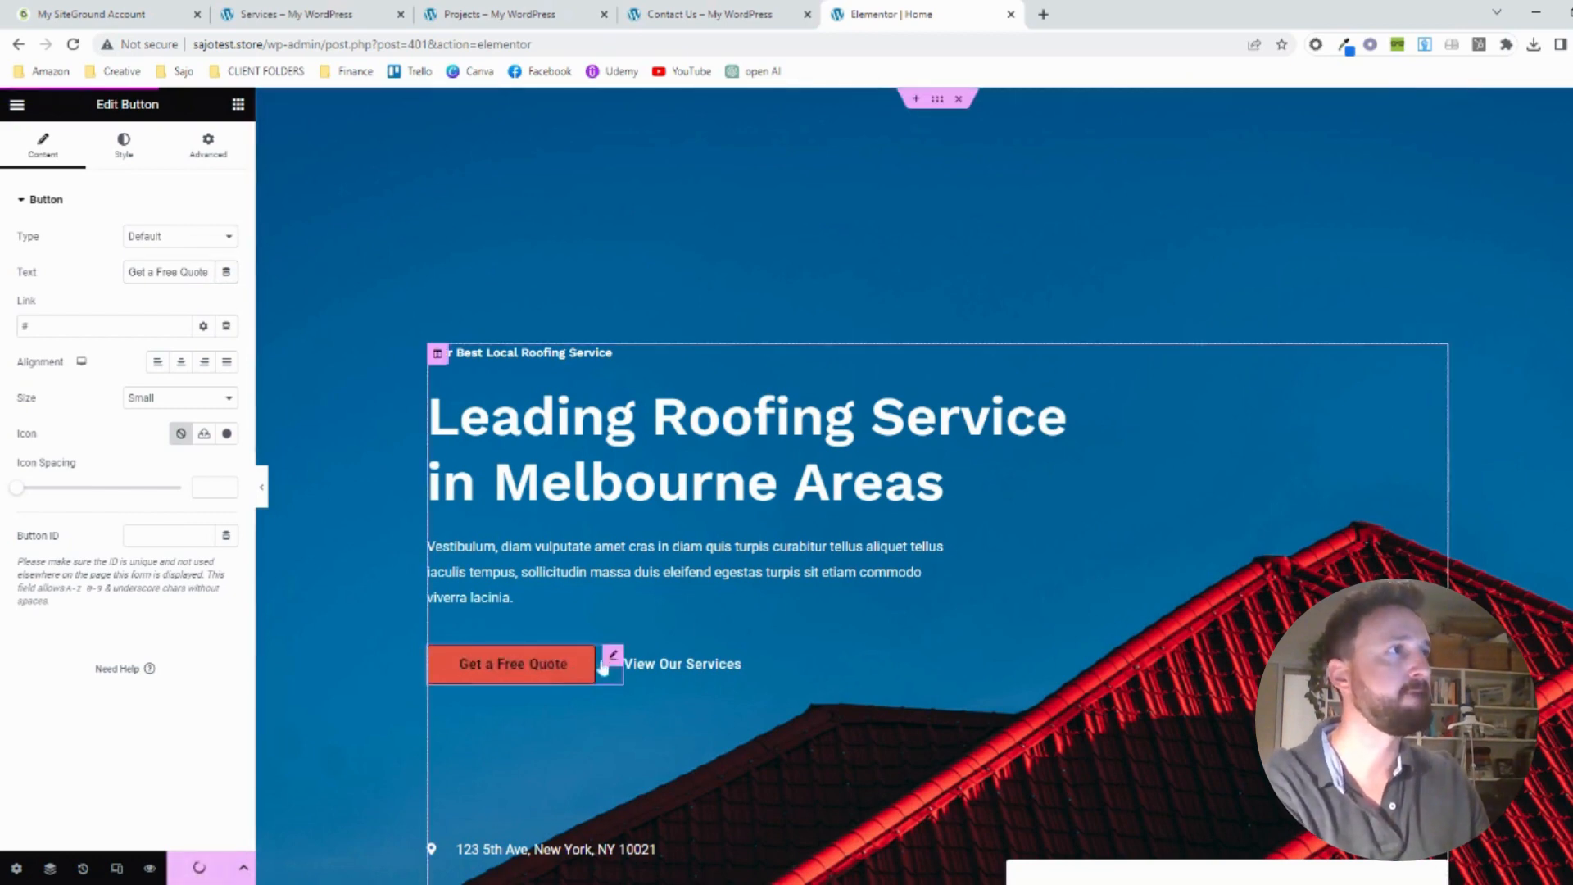
Replace the New York address in the hero's icon list with "Port Melbourne, Australia" and save the page
{"action": "scroll", "coordinate": [898, 562], "scroll_direction": "down", "scroll_amount": 3}
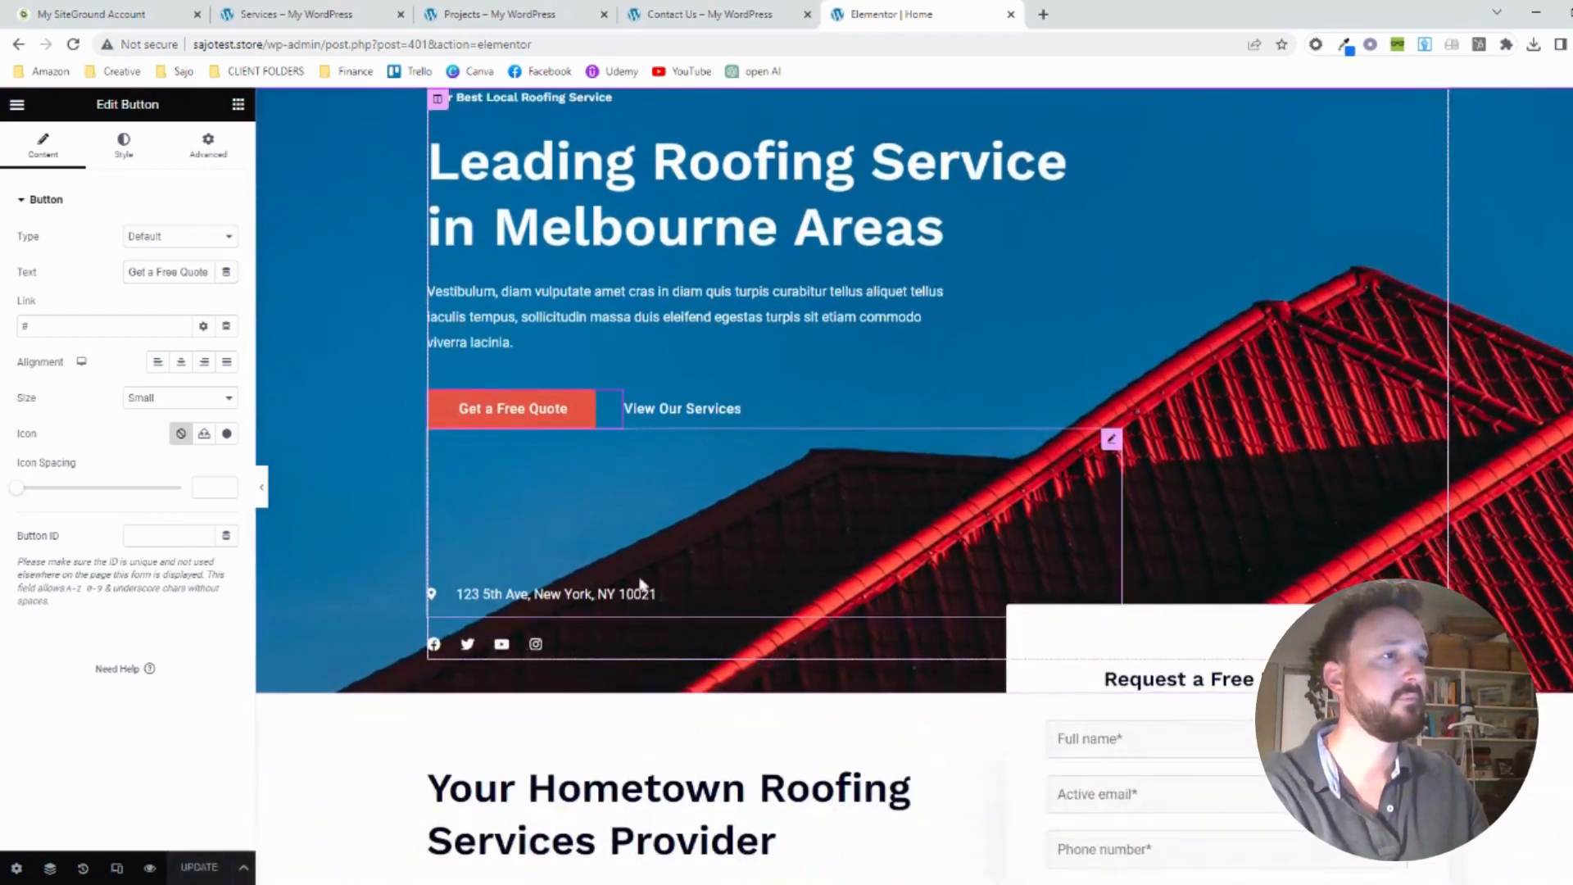
{"action": "left_click", "coordinate": [643, 588]}
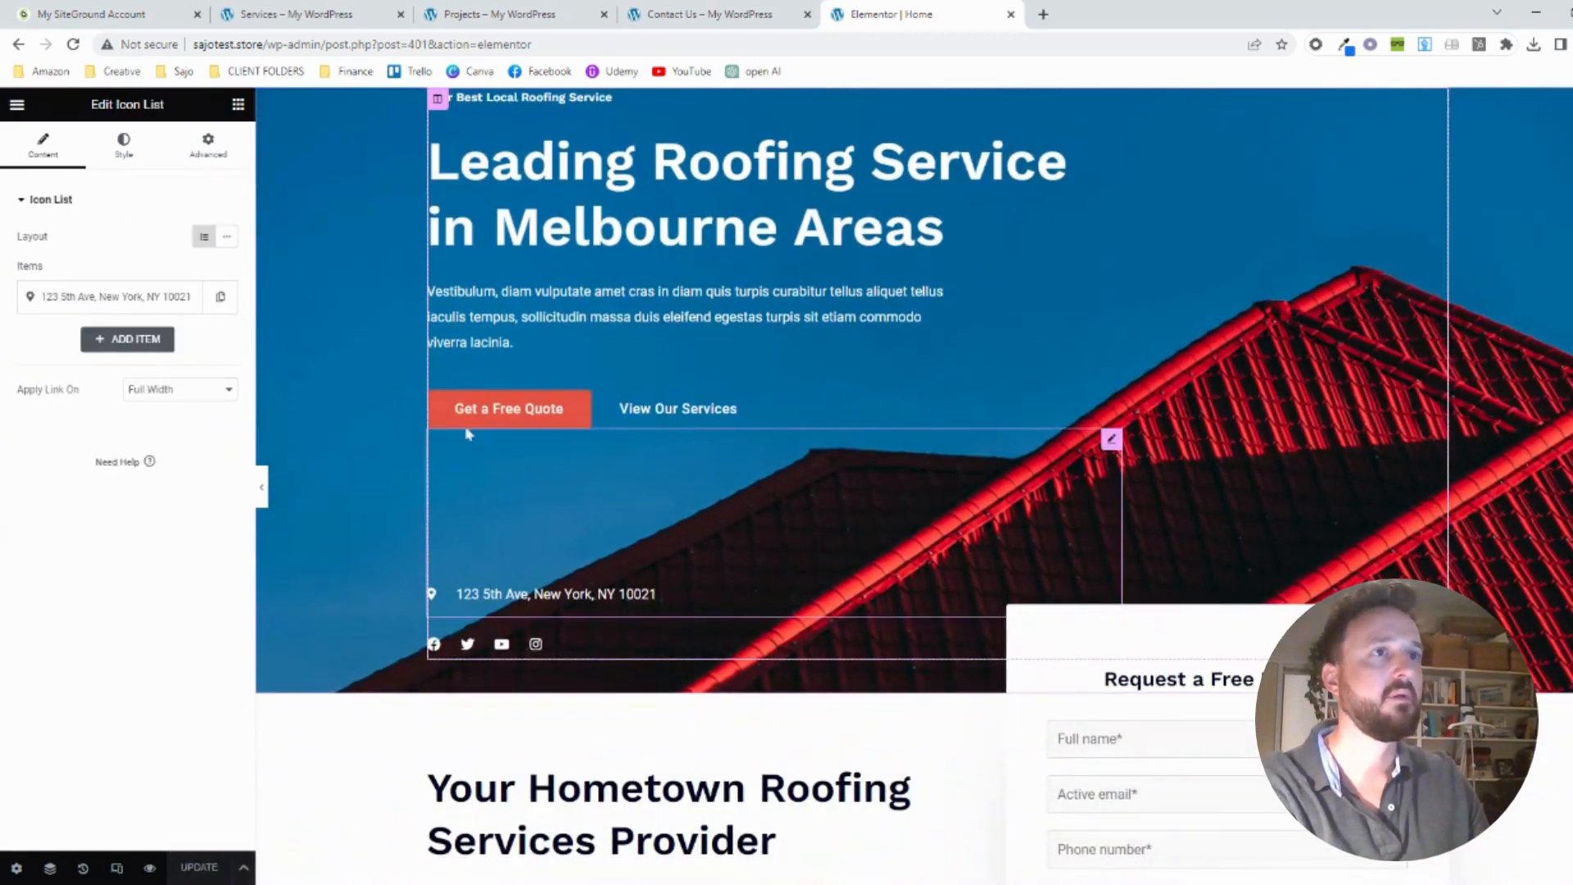
{"action": "left_click", "coordinate": [117, 299]}
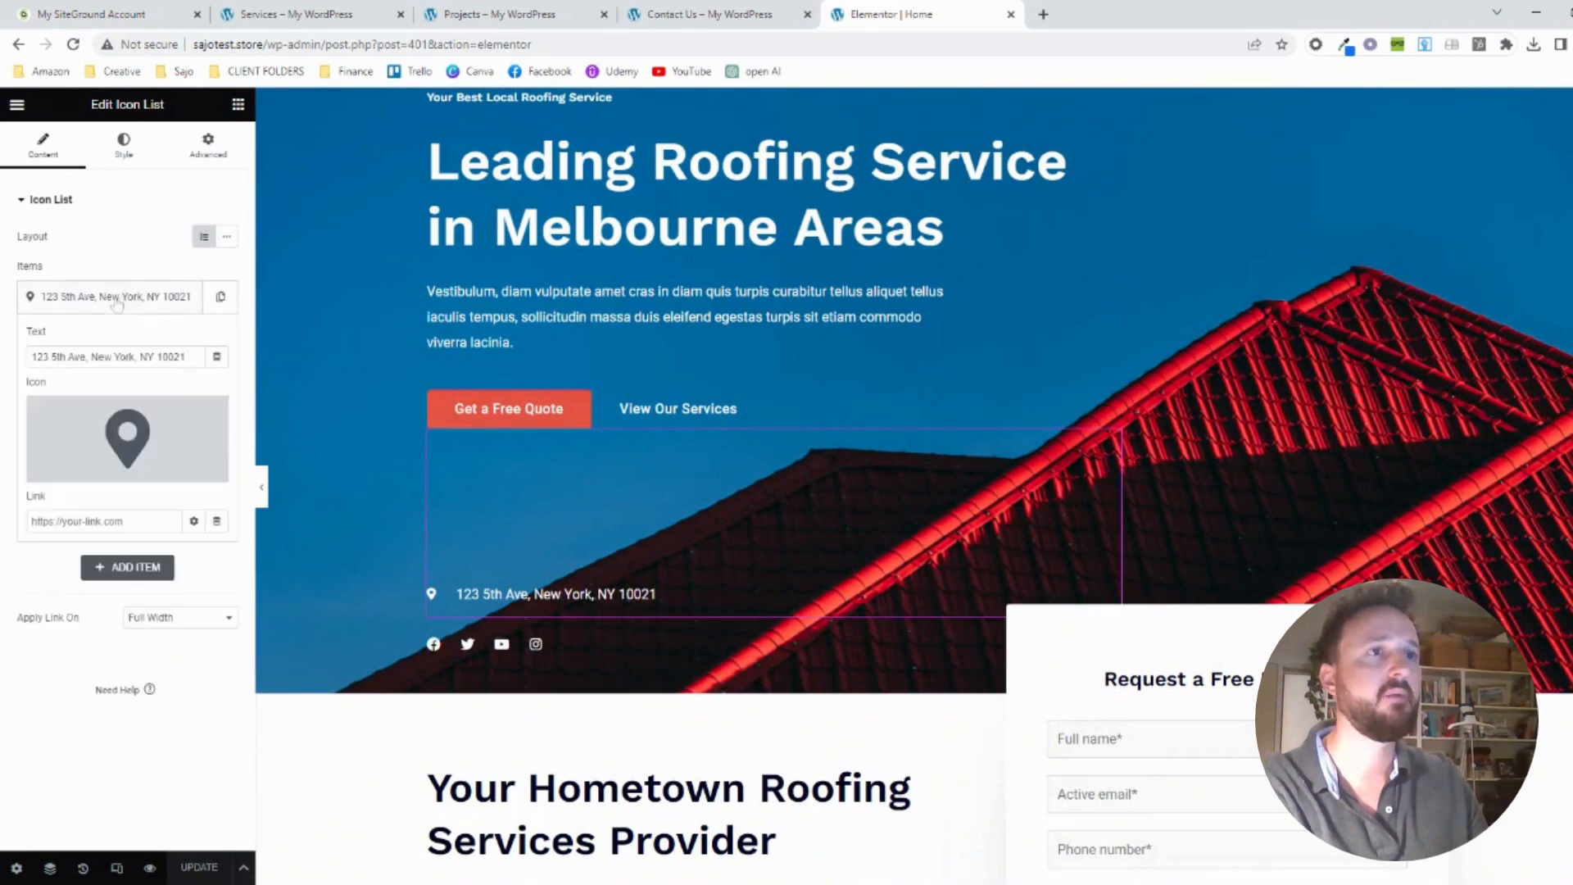
{"action": "left_click_drag", "start_coordinate": [185, 357], "coordinate": [27, 366]}
{"action": "type", "text": "Port M"}
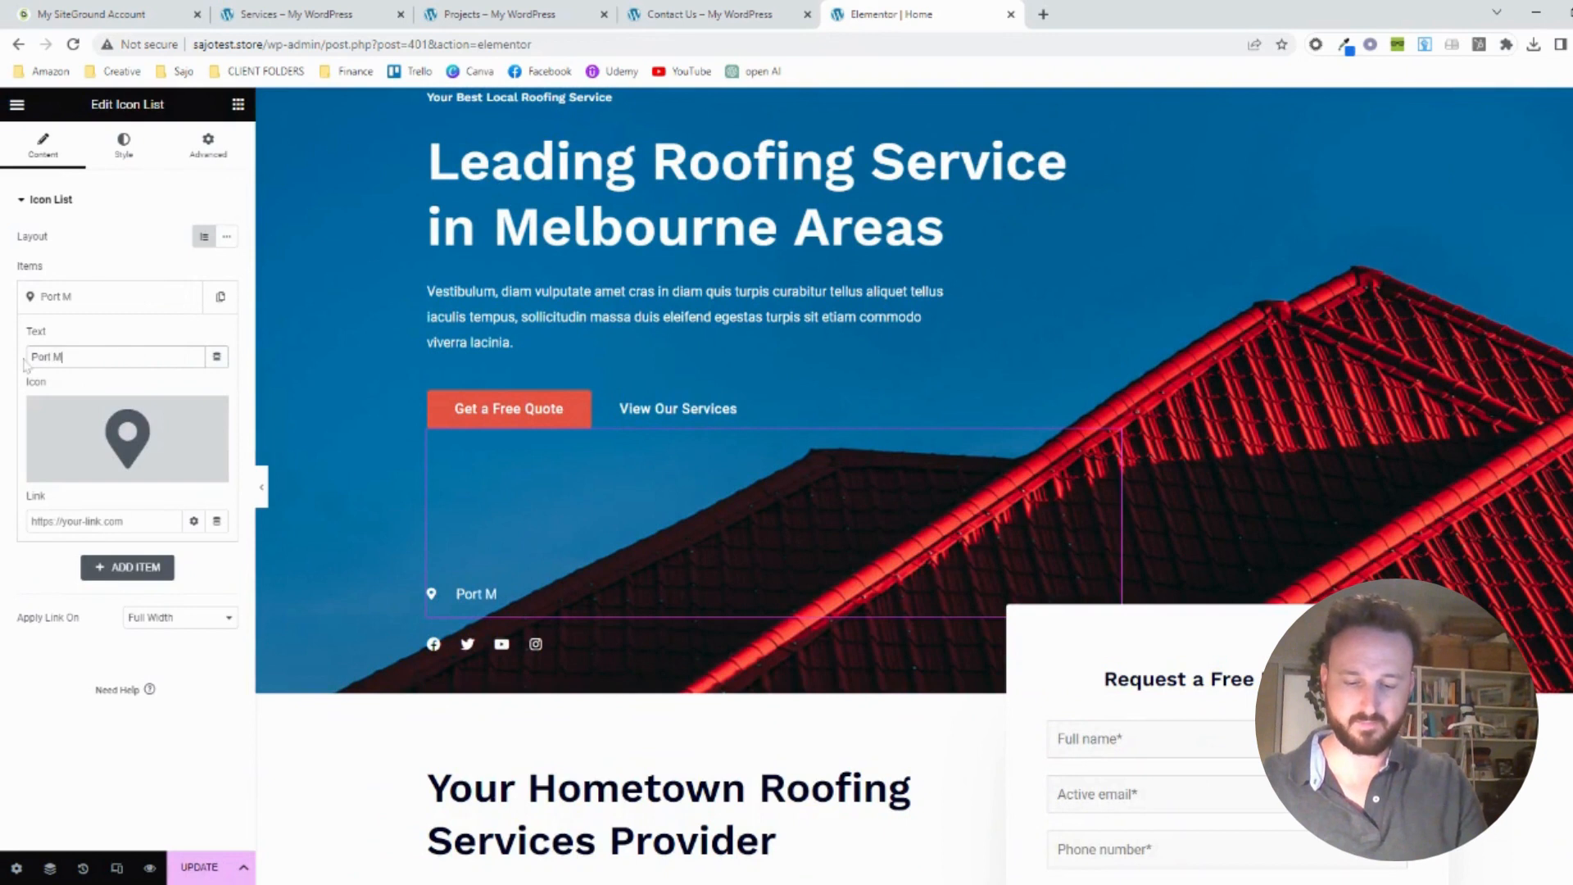
{"action": "type", "text": "elbourne,"}
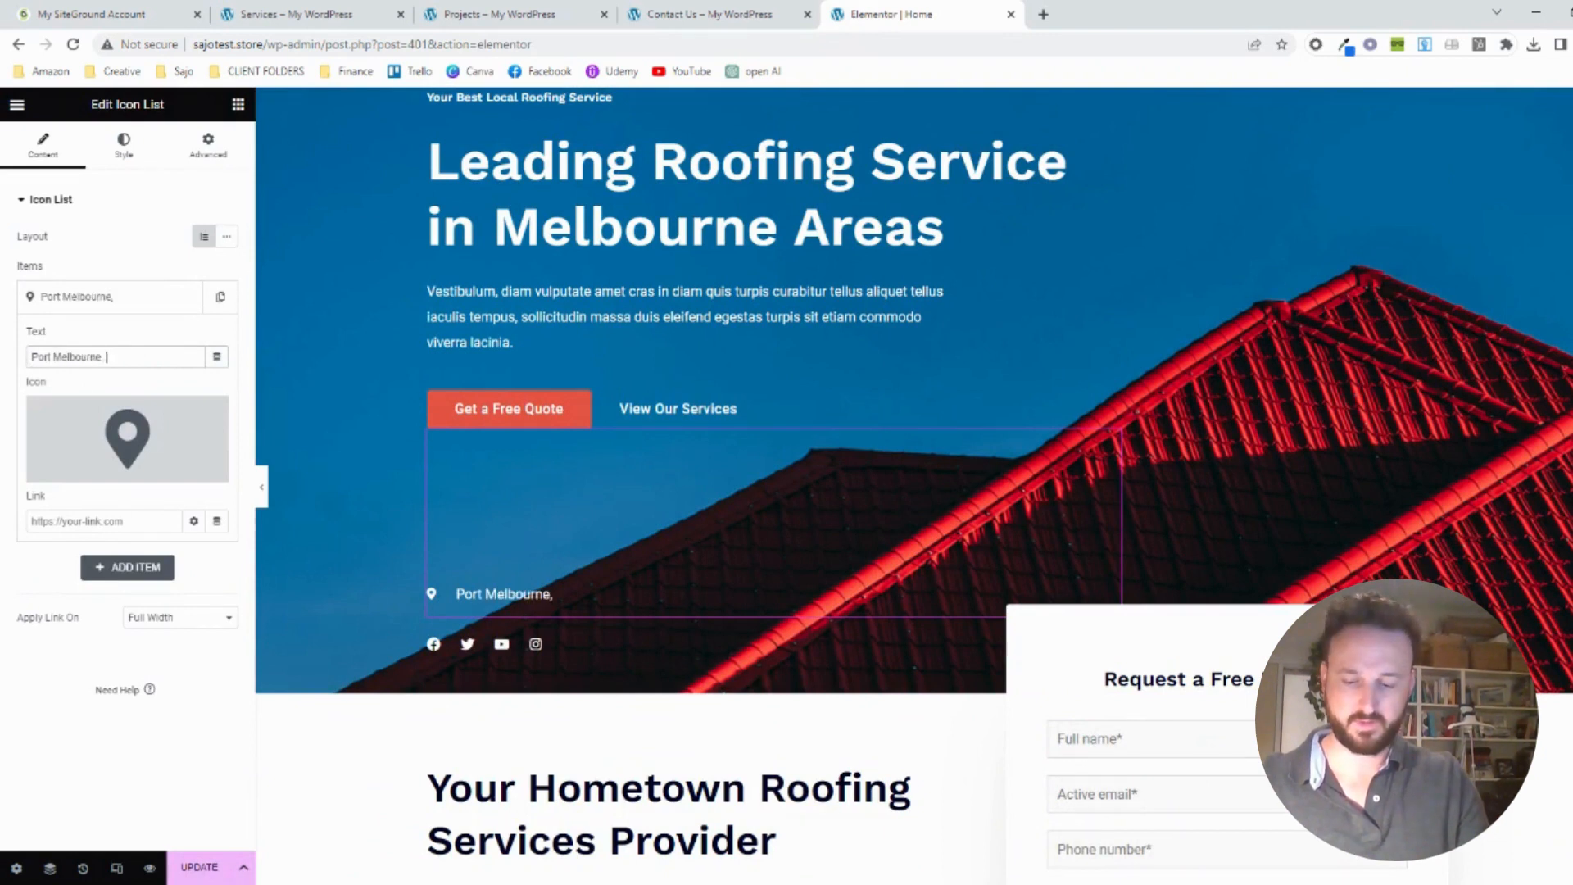
{"action": "type", "text": " Australia"}
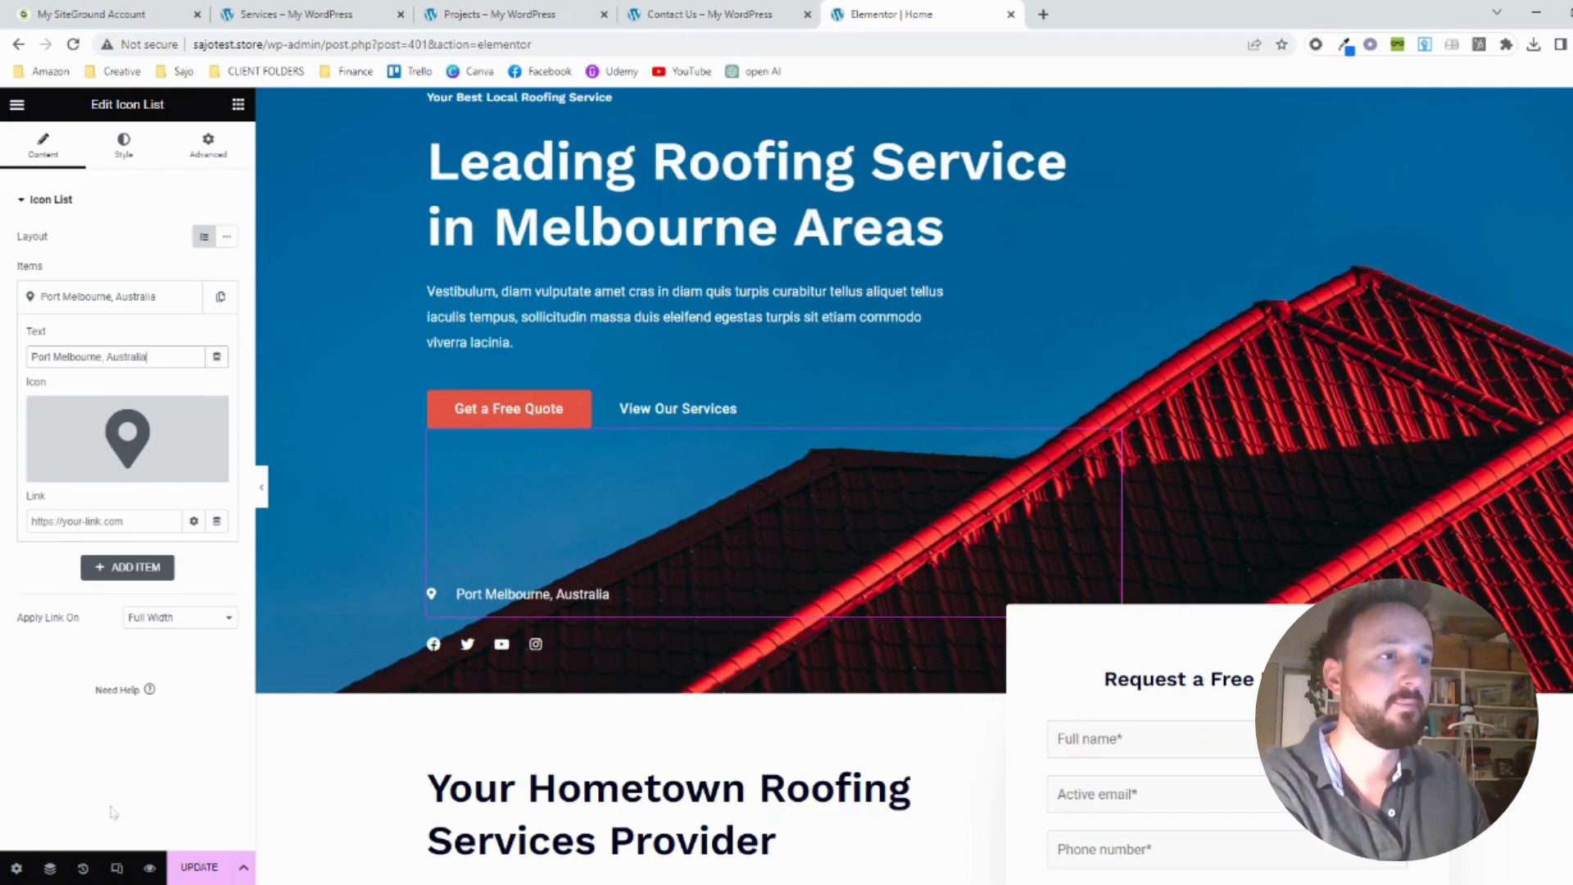
{"action": "left_click", "coordinate": [199, 866]}
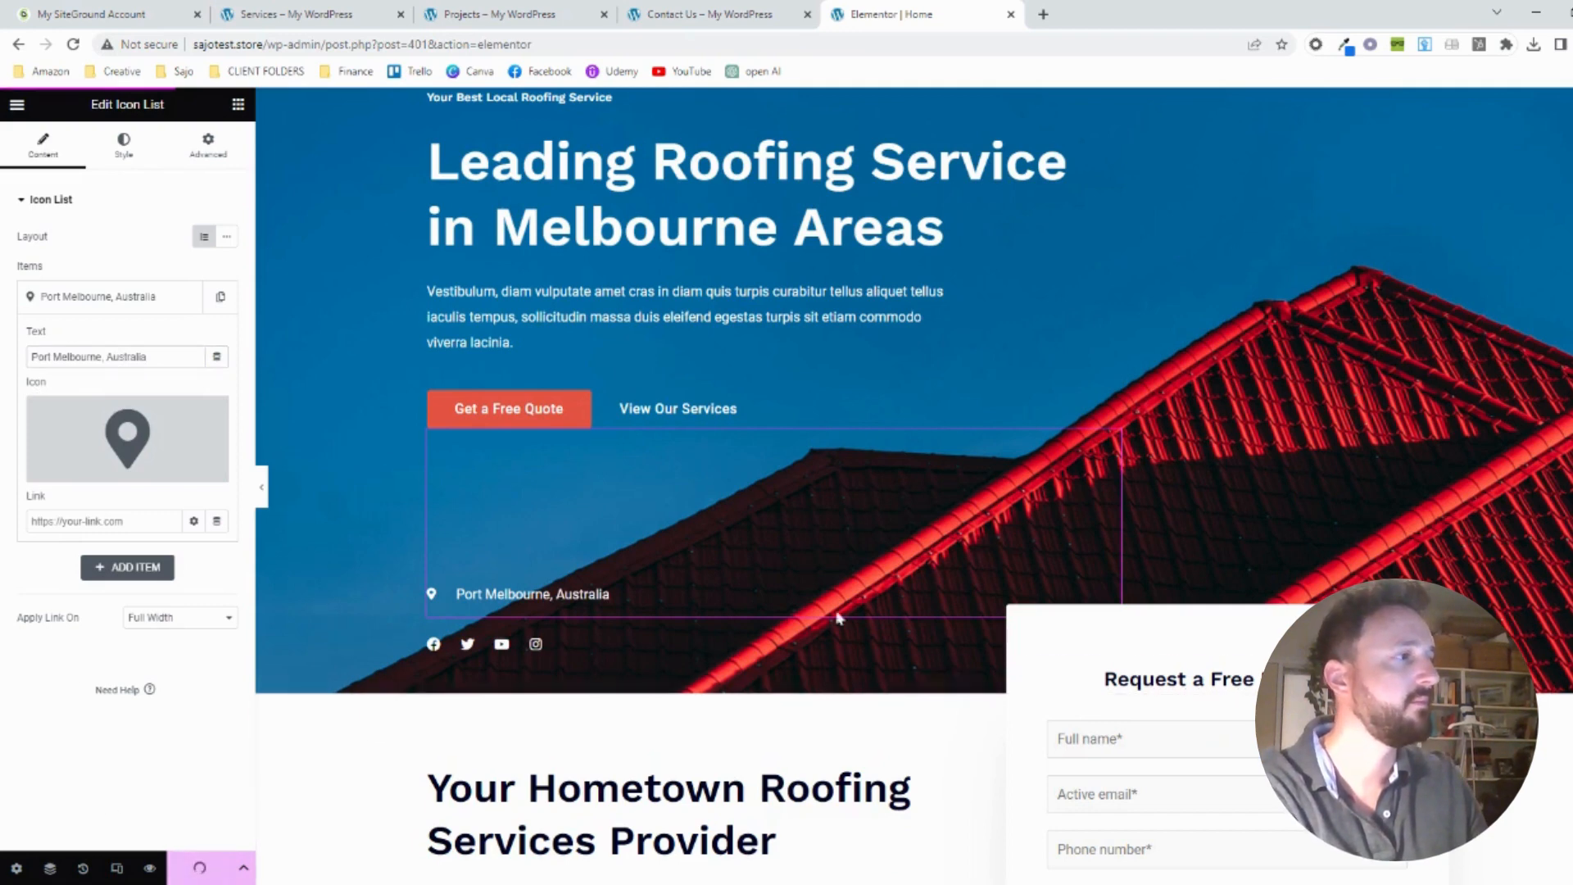
Look over the editable phone box, paragraphs and heading in the Your Hometown Roofing Services Provider section
{"action": "scroll", "coordinate": [1110, 436], "scroll_direction": "down", "scroll_amount": 2}
{"action": "scroll", "coordinate": [1110, 437], "scroll_direction": "down", "scroll_amount": 3}
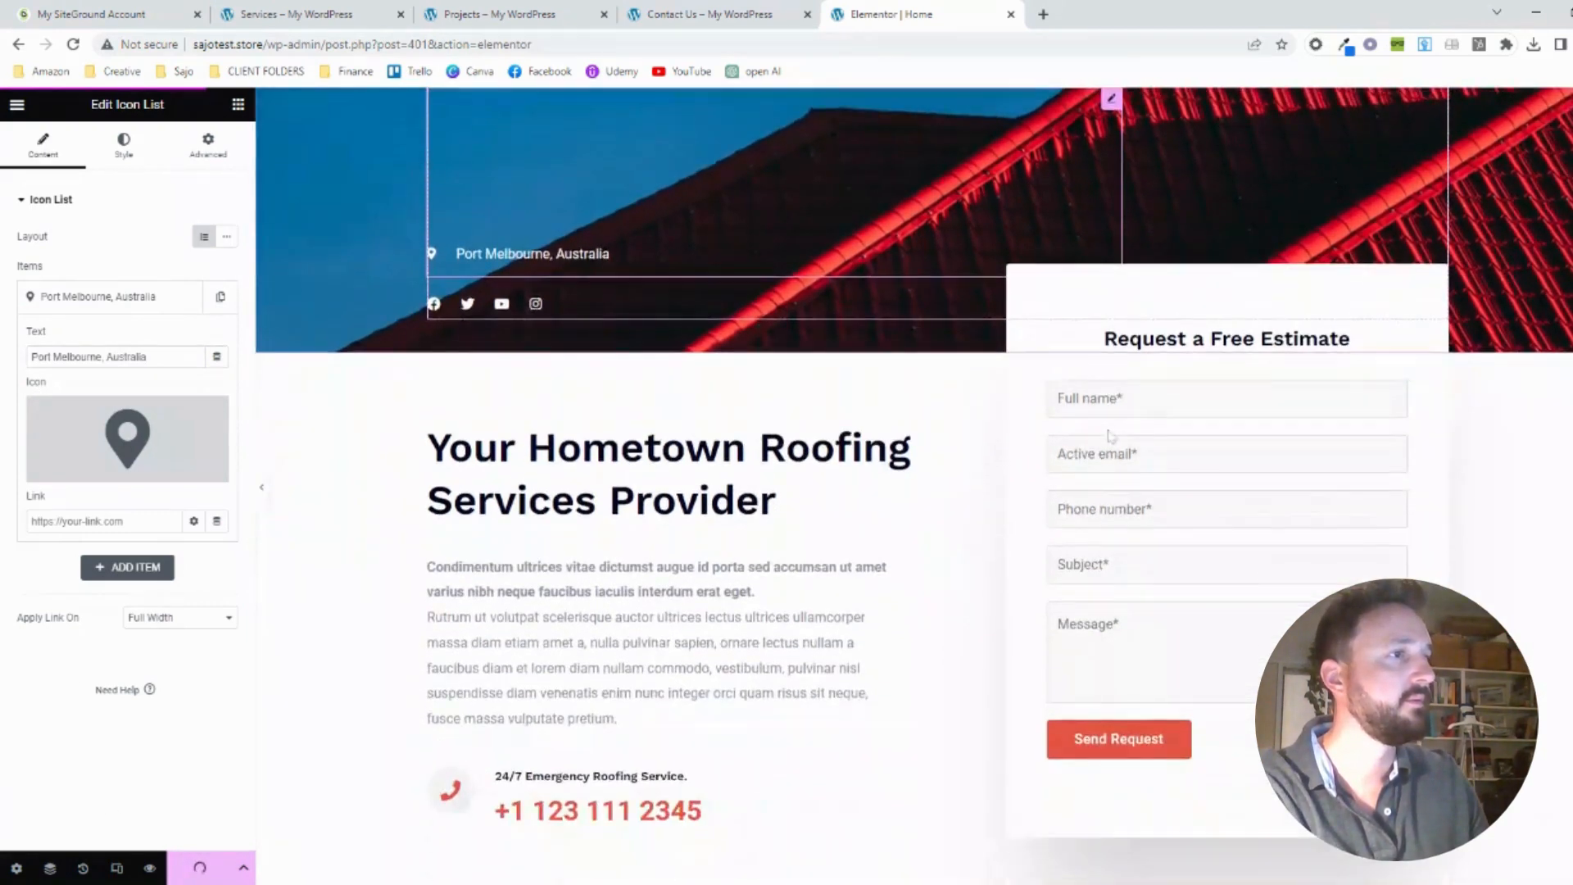
{"action": "scroll", "coordinate": [680, 541], "scroll_direction": "down", "scroll_amount": 2}
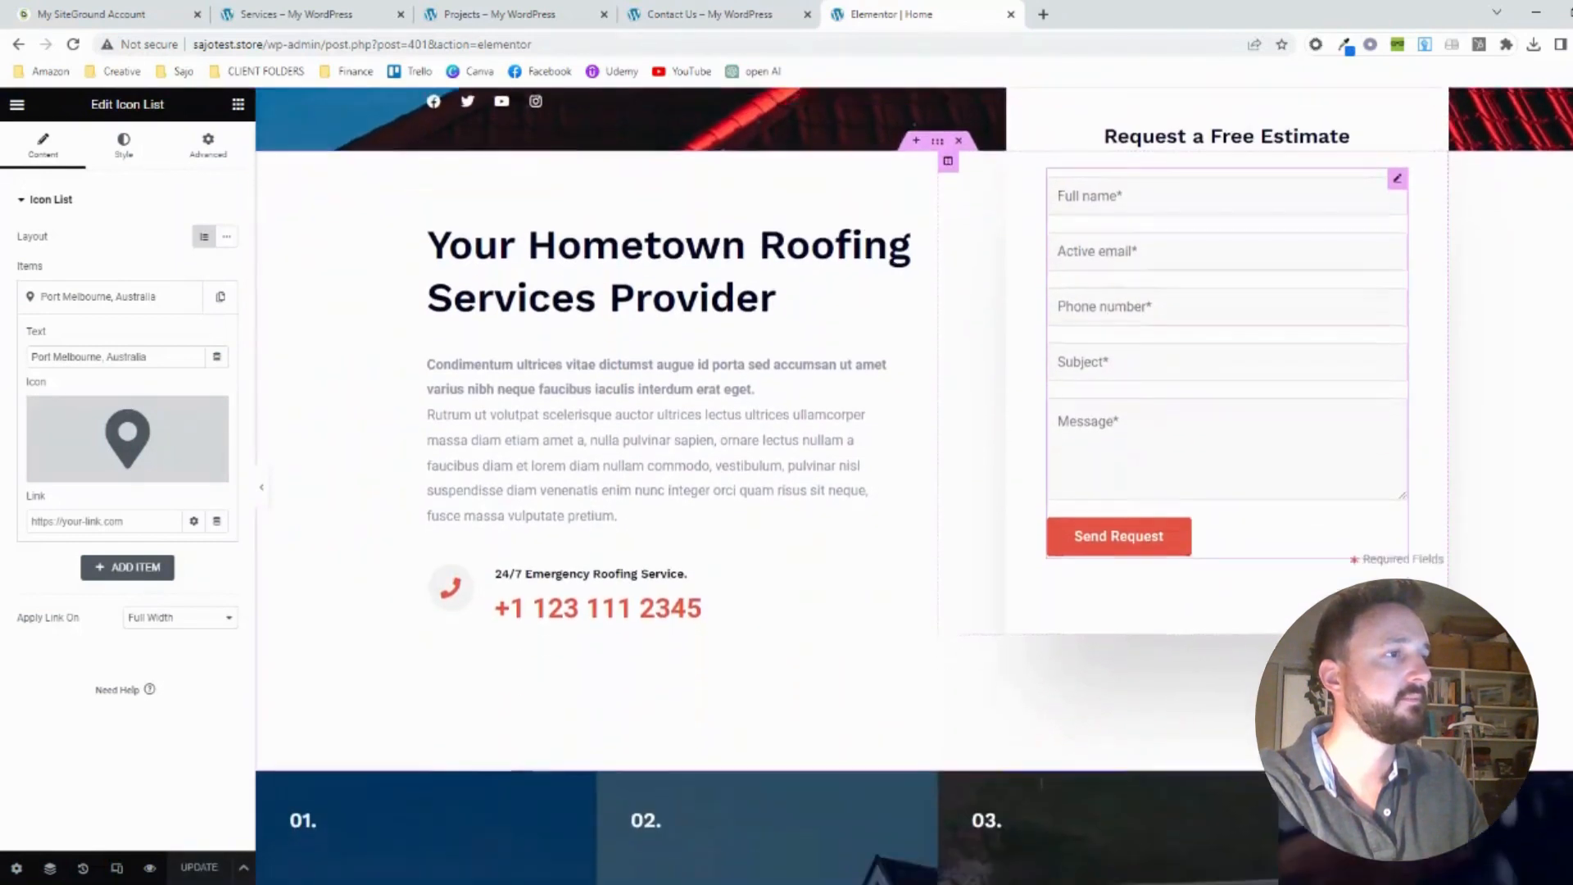
{"action": "left_click", "coordinate": [679, 545]}
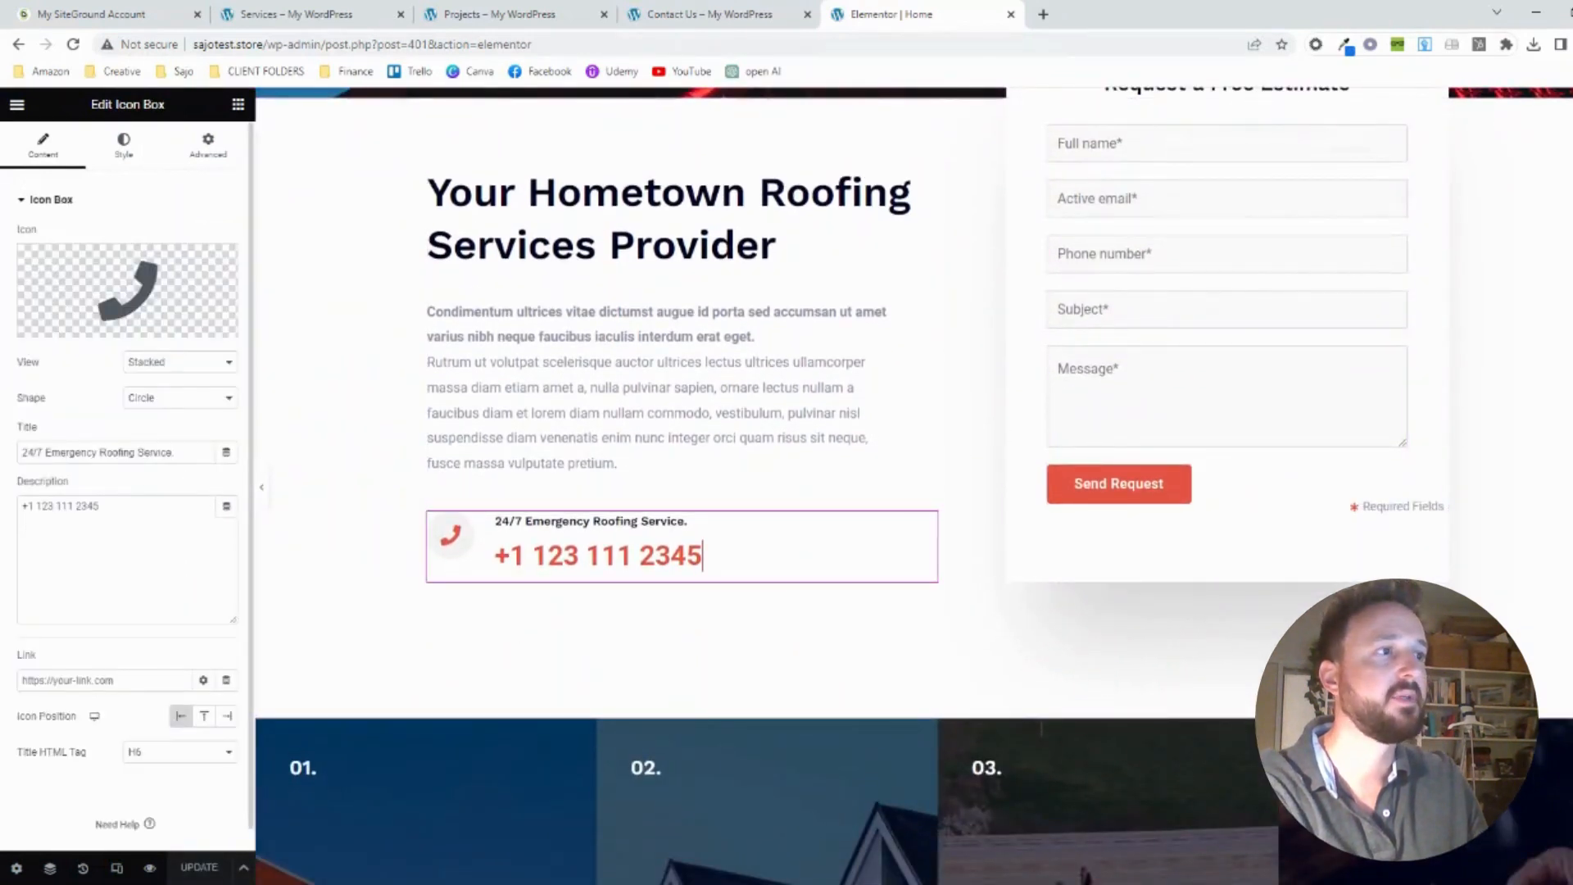
{"action": "left_click", "coordinate": [723, 355]}
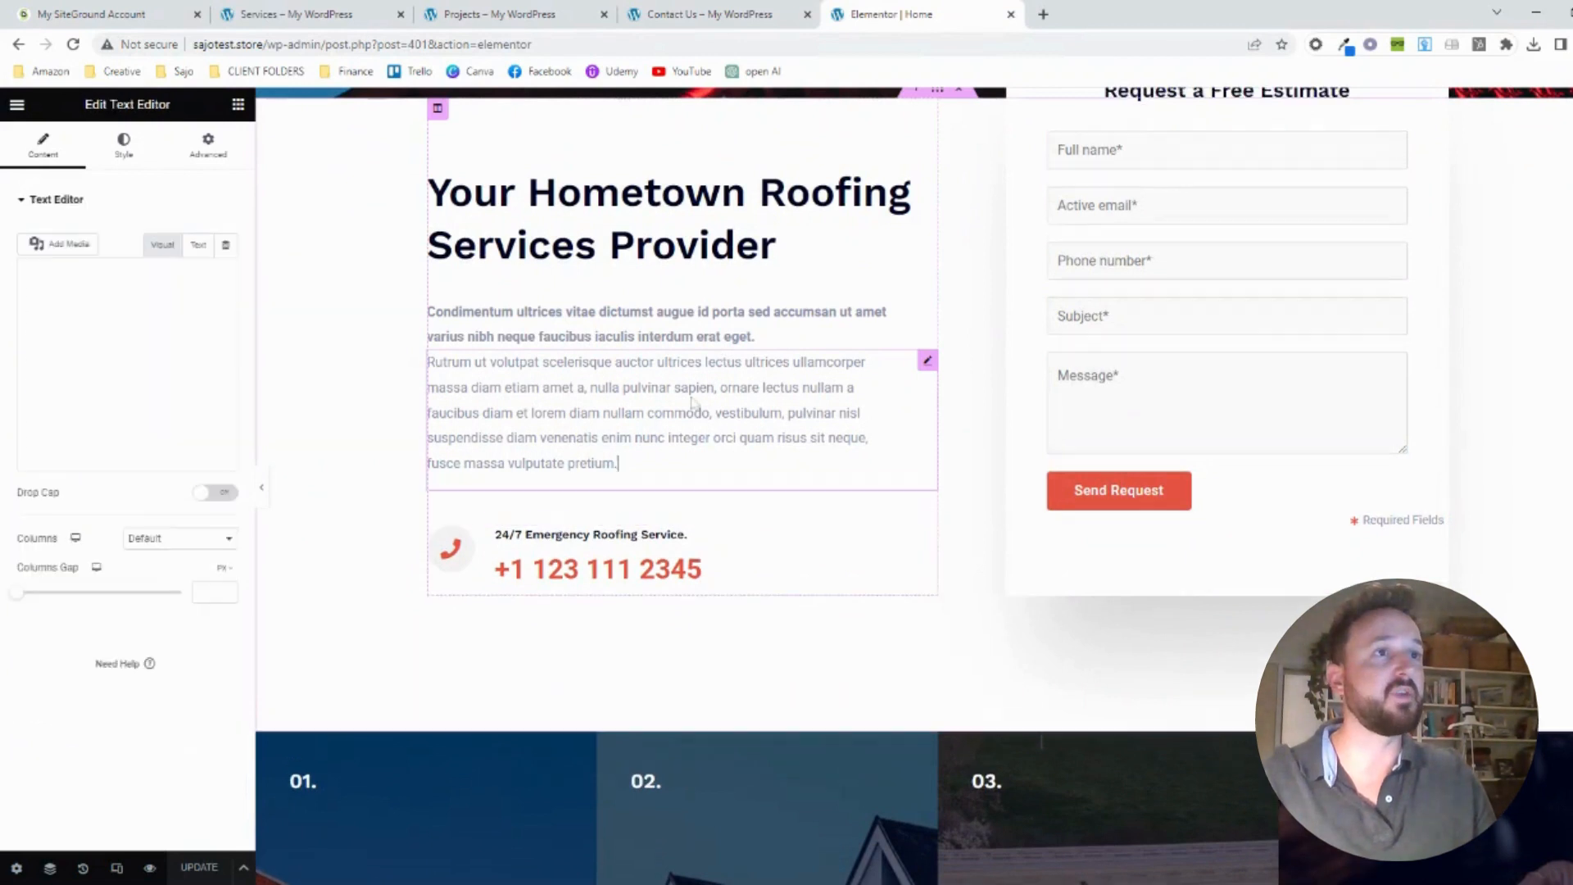
{"action": "left_click", "coordinate": [754, 336]}
{"action": "left_click", "coordinate": [777, 245]}
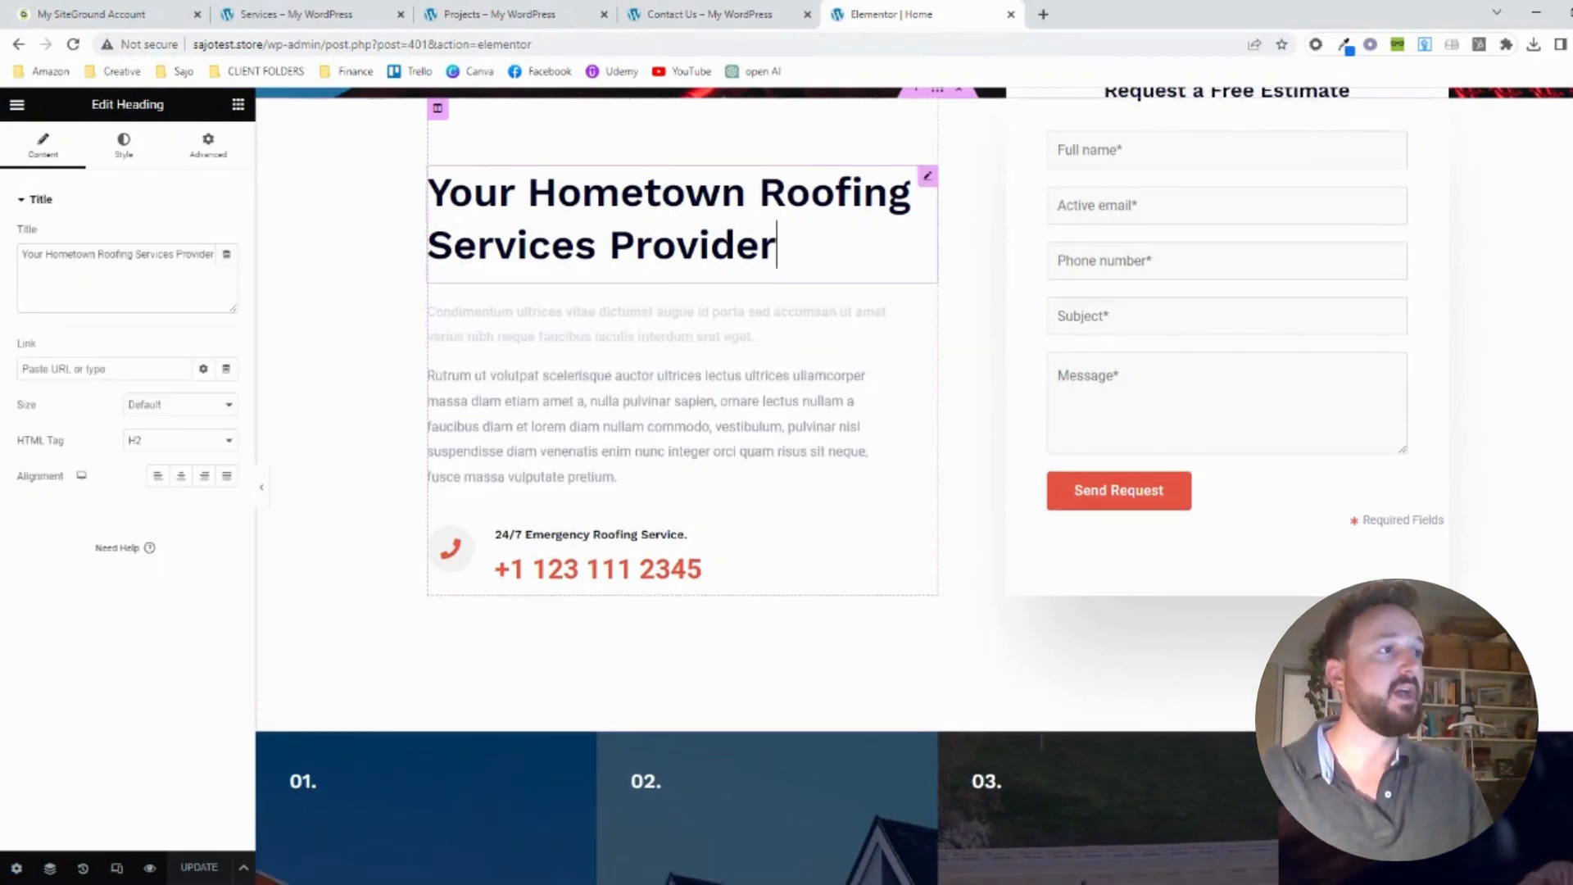
Replace the 24/7 Emergency Roofing Service phone number with an Australian one, omitting the area code's leading zero, and save the page
{"action": "left_click", "coordinate": [709, 574]}
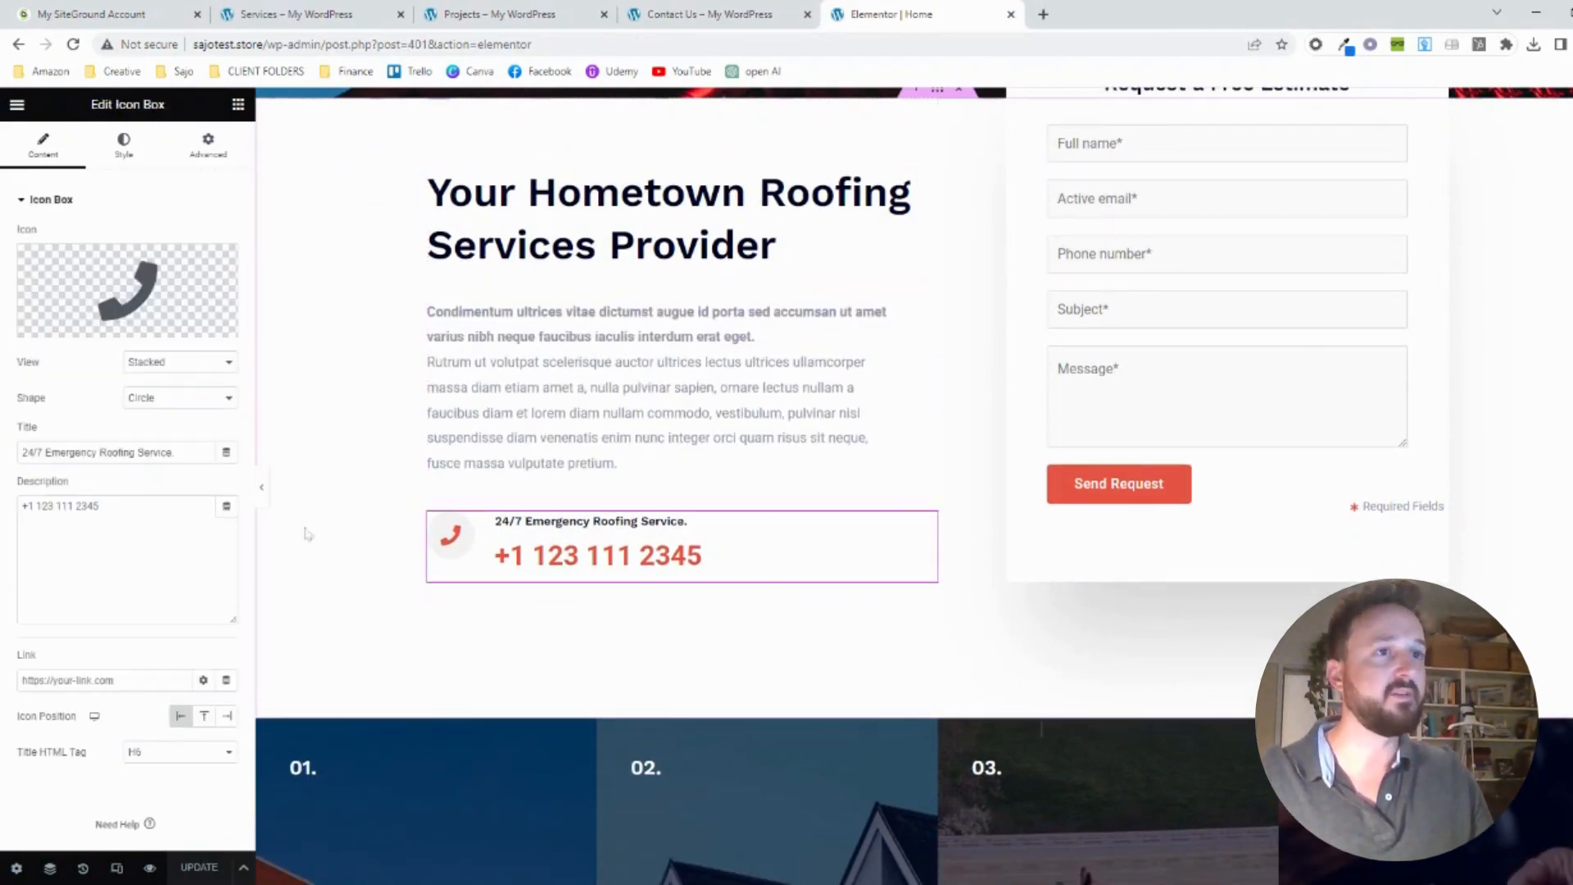
{"action": "left_click", "coordinate": [99, 506]}
{"action": "left_click_drag", "start_coordinate": [99, 505], "coordinate": [18, 516]}
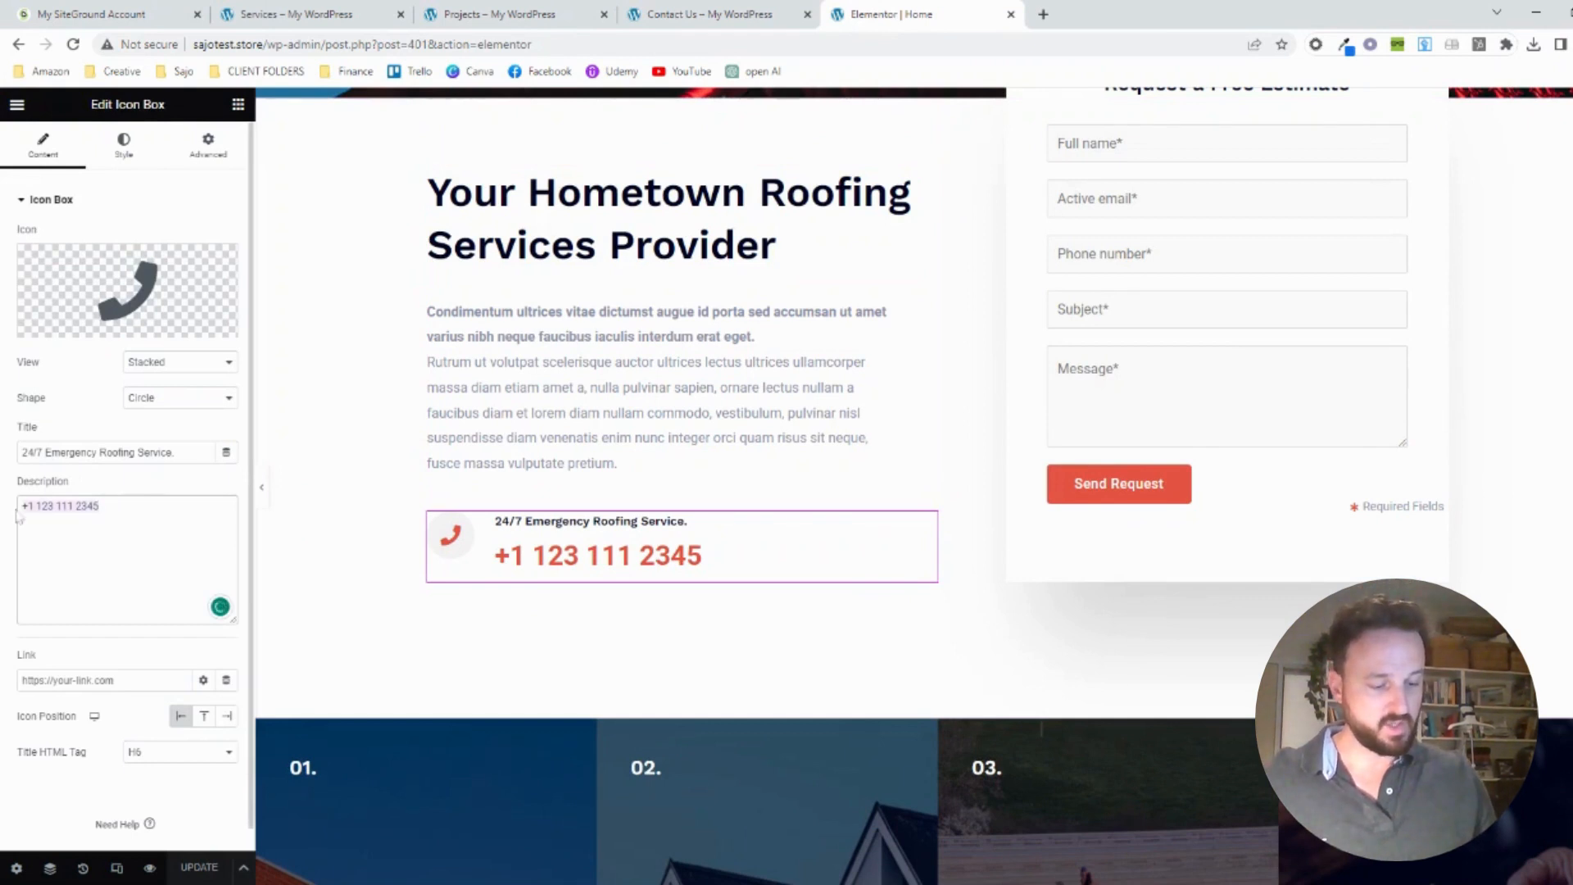
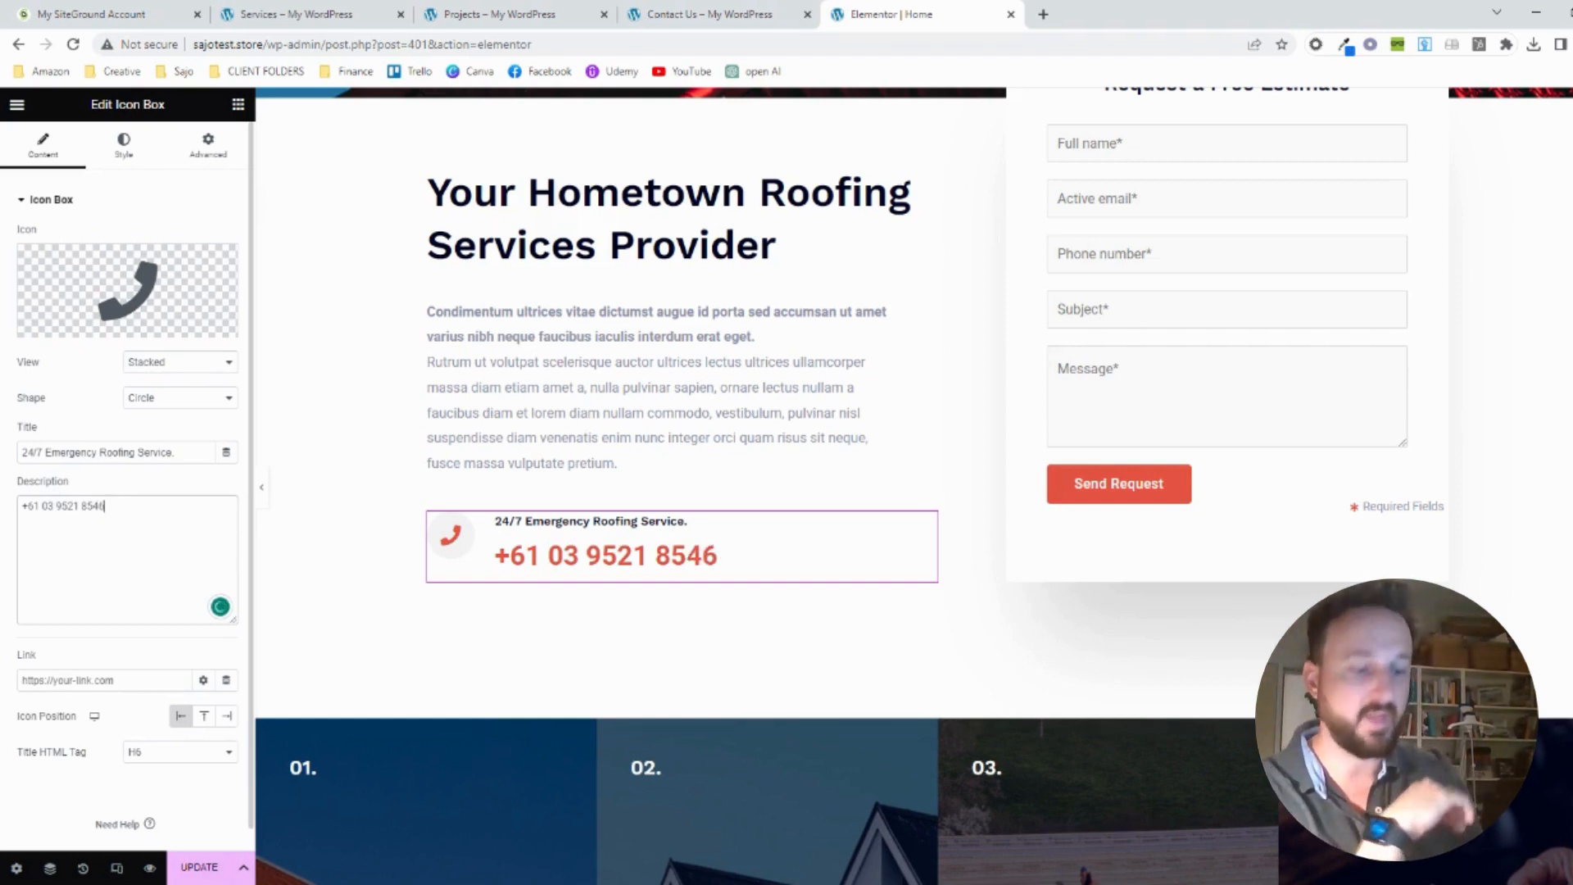
{"action": "left_click", "coordinate": [43, 505]}
{"action": "key", "text": "BackSpace"}
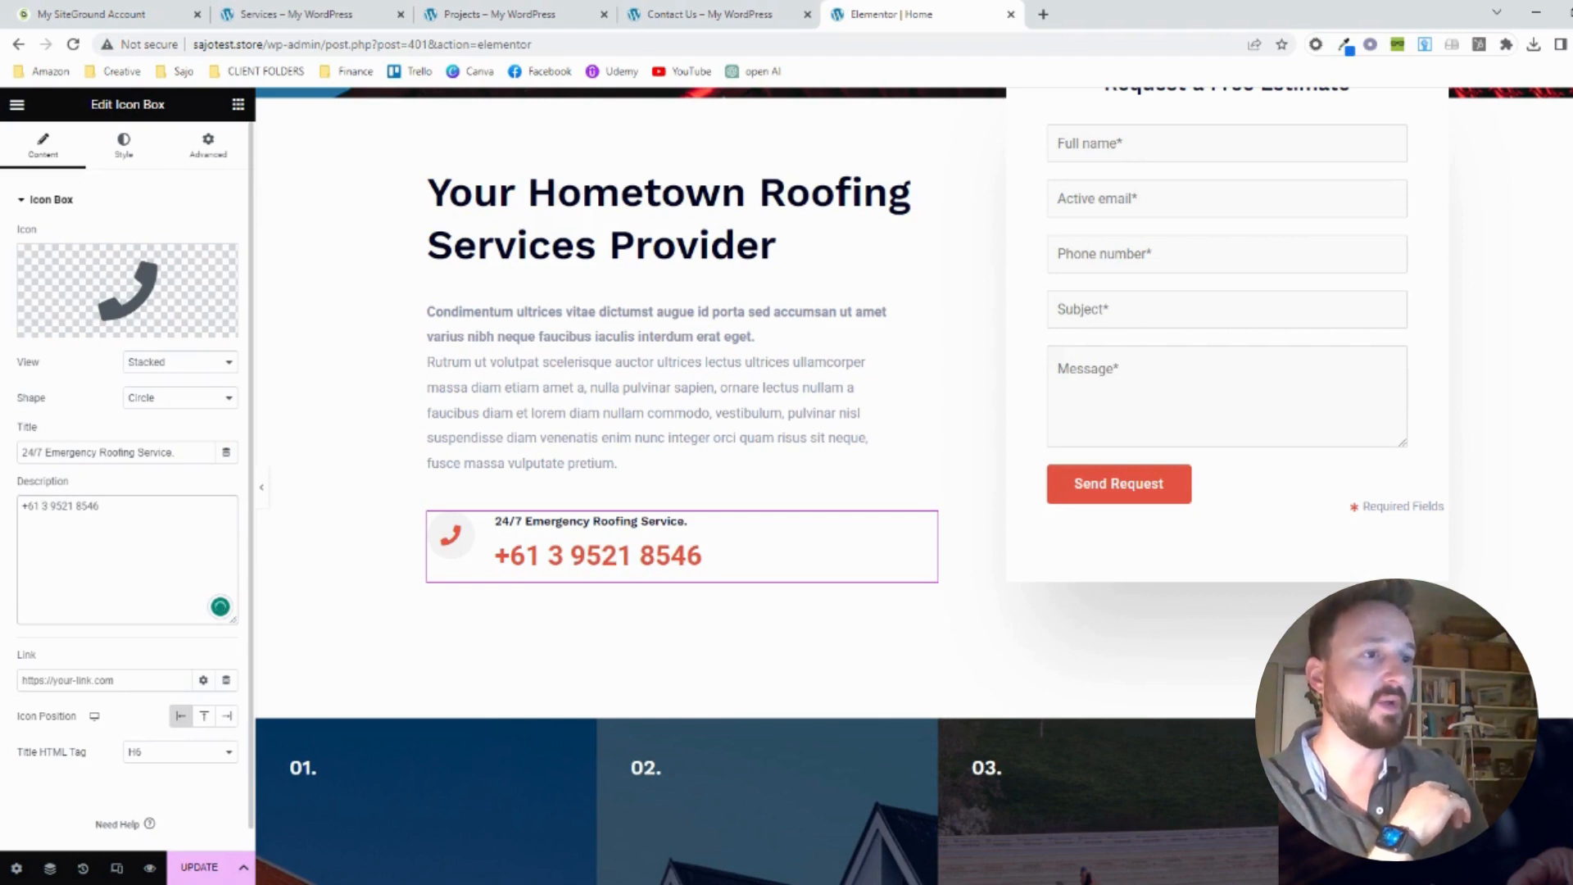
{"action": "left_click", "coordinate": [199, 867]}
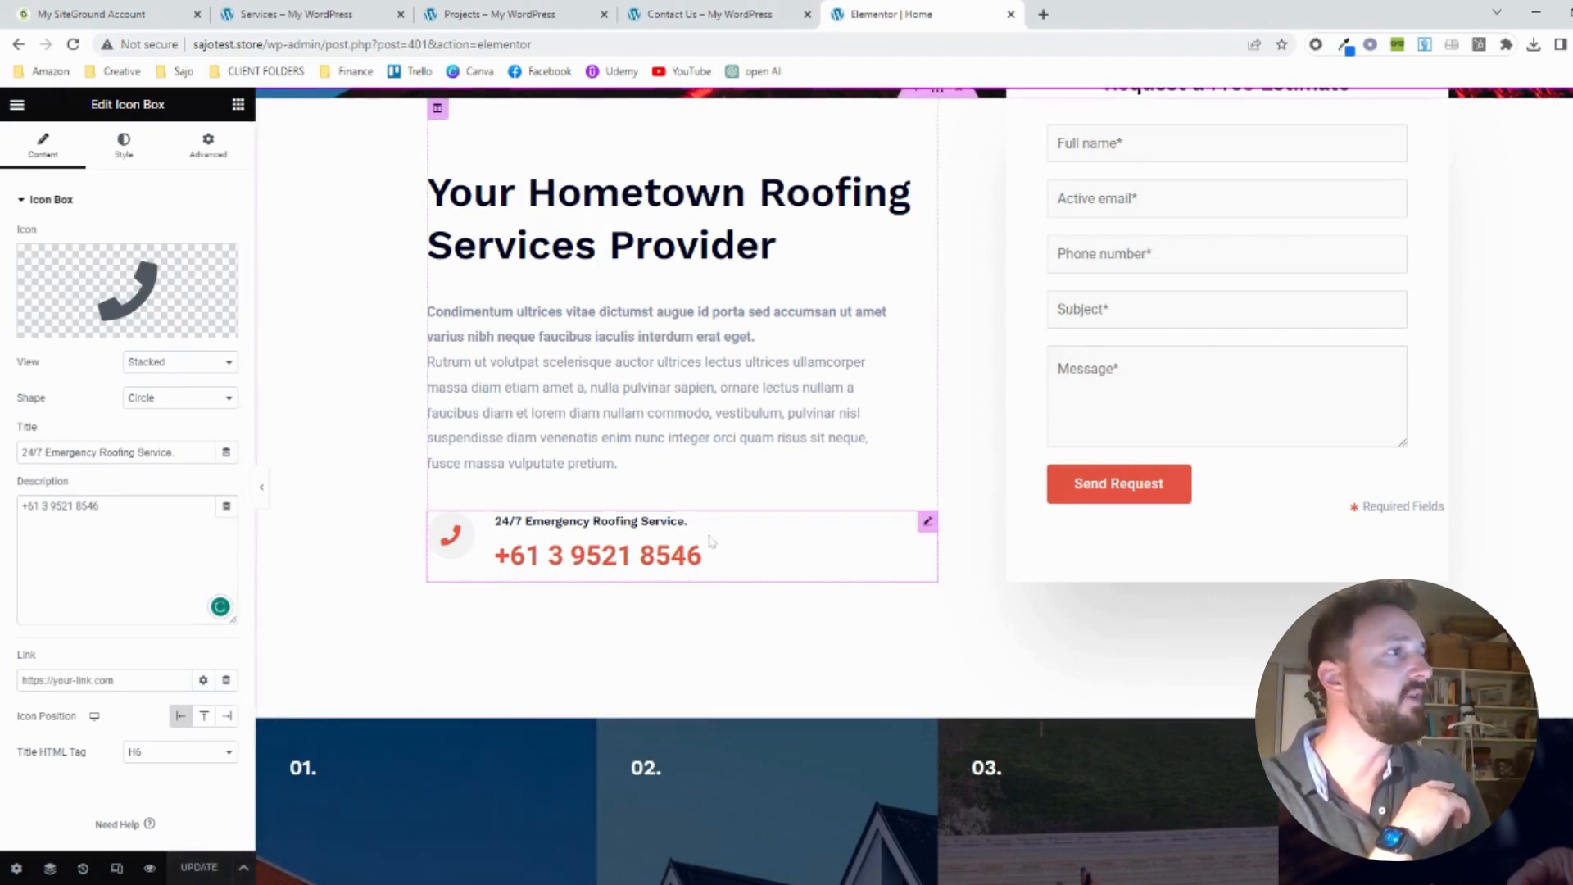
Select the Commercial Roofing card's column and open the media chooser for its background image
{"action": "scroll", "coordinate": [921, 478], "scroll_direction": "down", "scroll_amount": 3}
{"action": "scroll", "coordinate": [921, 477], "scroll_direction": "down", "scroll_amount": 3}
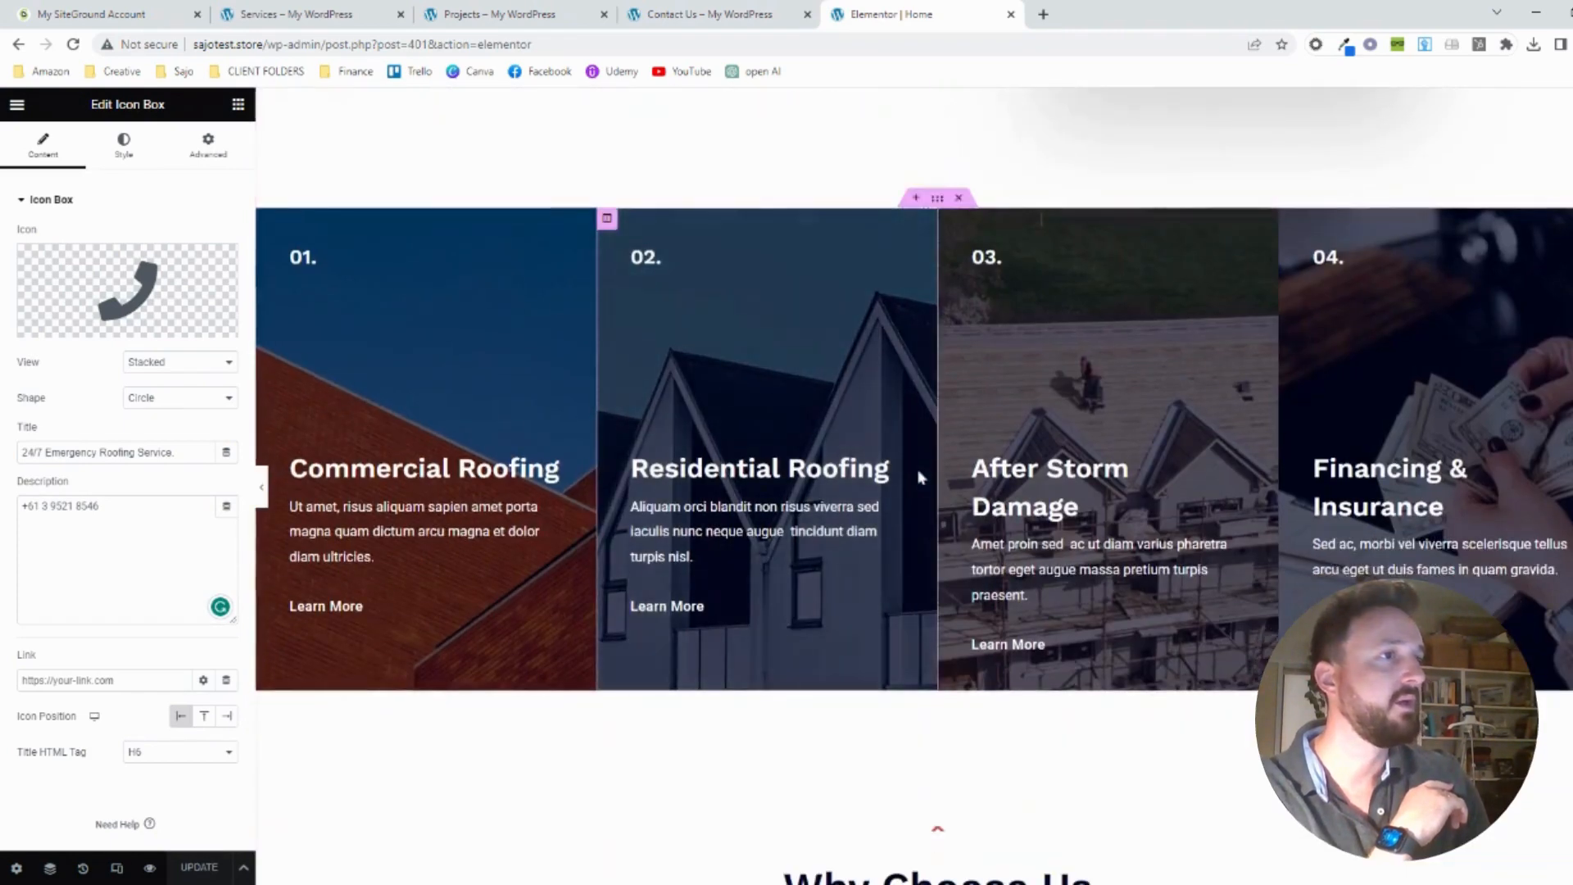
{"action": "left_click", "coordinate": [501, 557]}
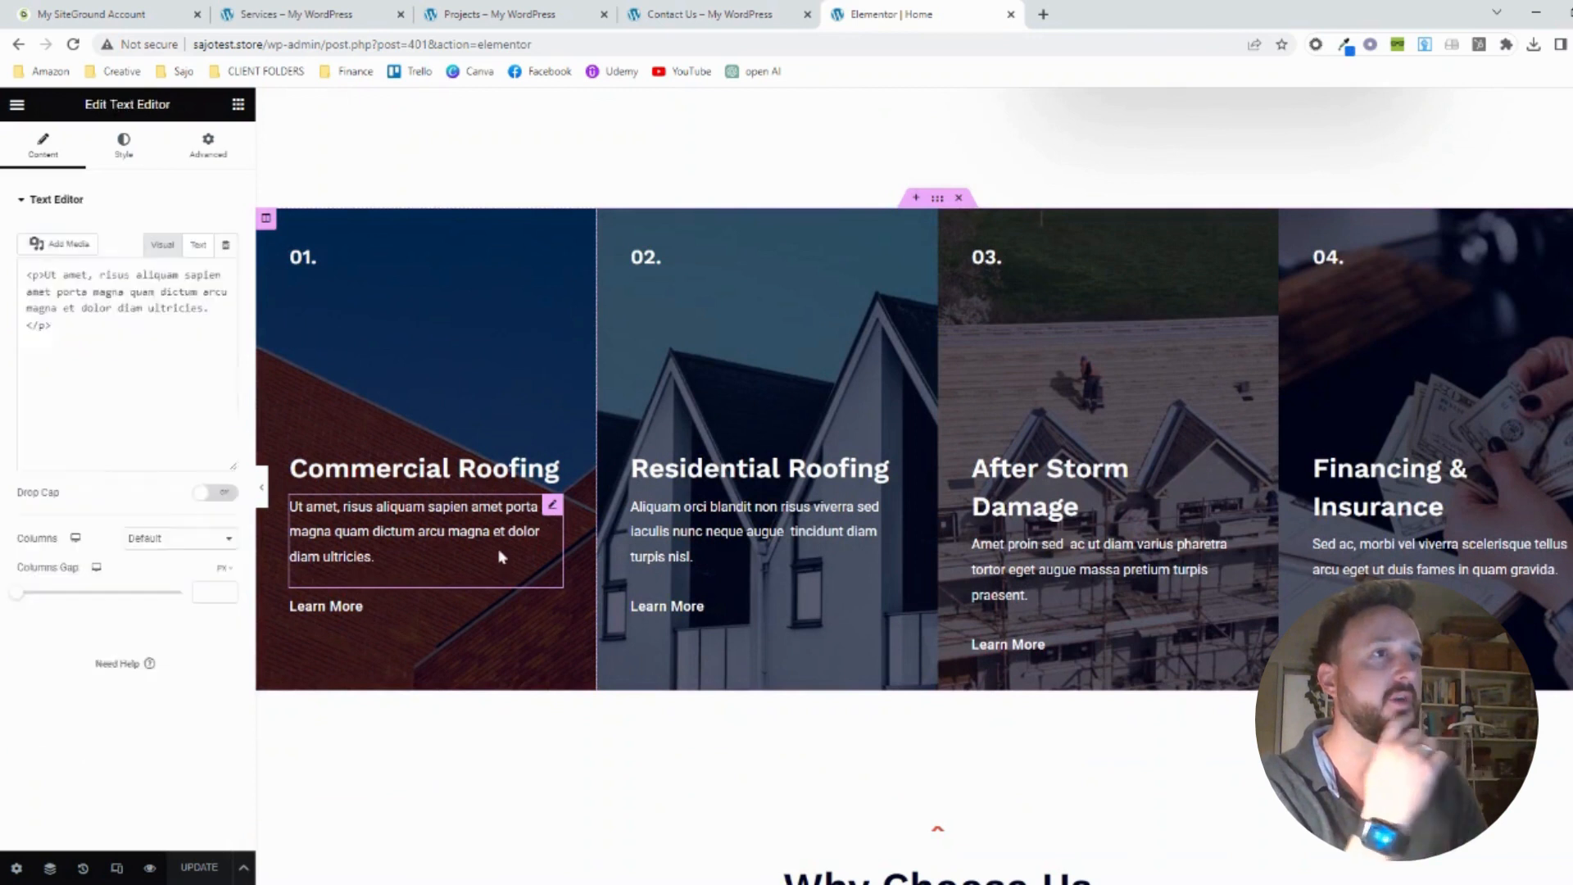
{"action": "left_click", "coordinate": [267, 220]}
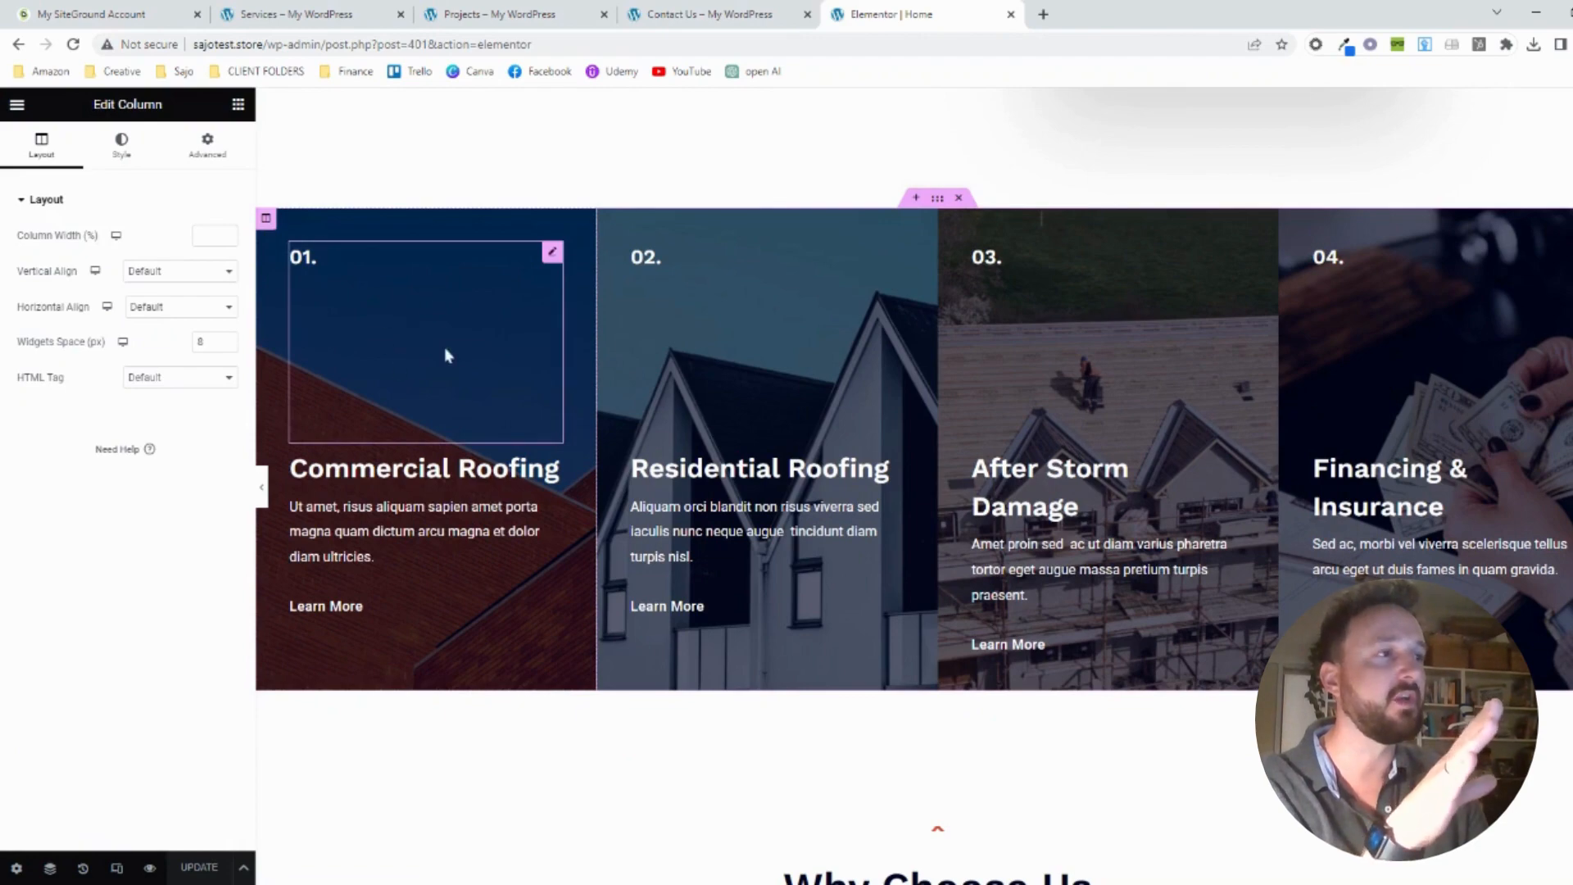
{"action": "scroll", "coordinate": [545, 429], "scroll_direction": "up", "scroll_amount": 10}
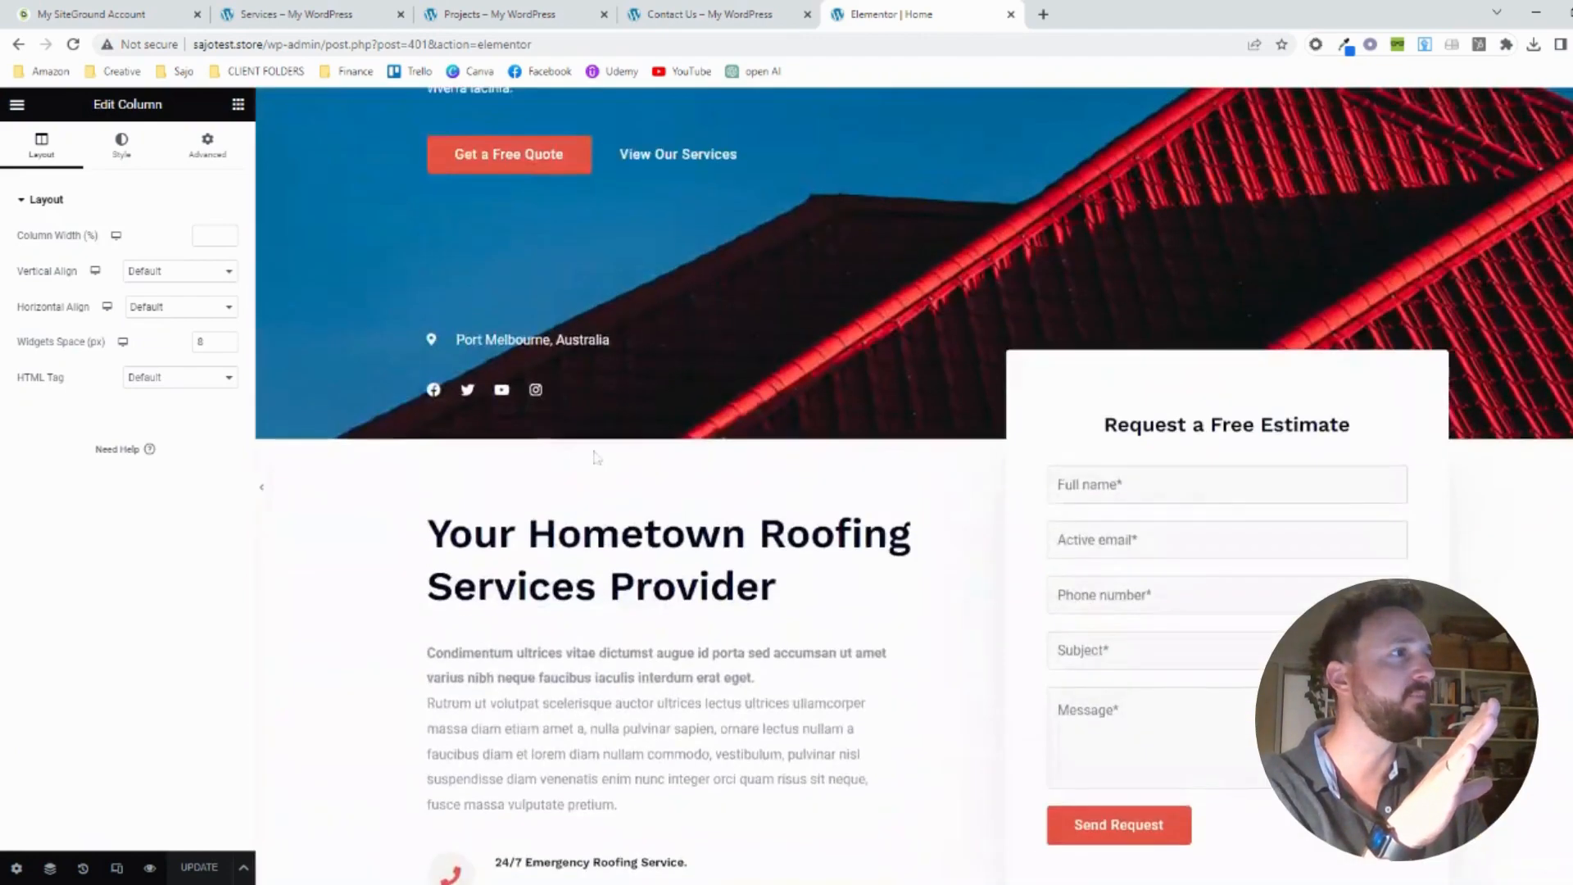
{"action": "scroll", "coordinate": [592, 449], "scroll_direction": "down", "scroll_amount": 10}
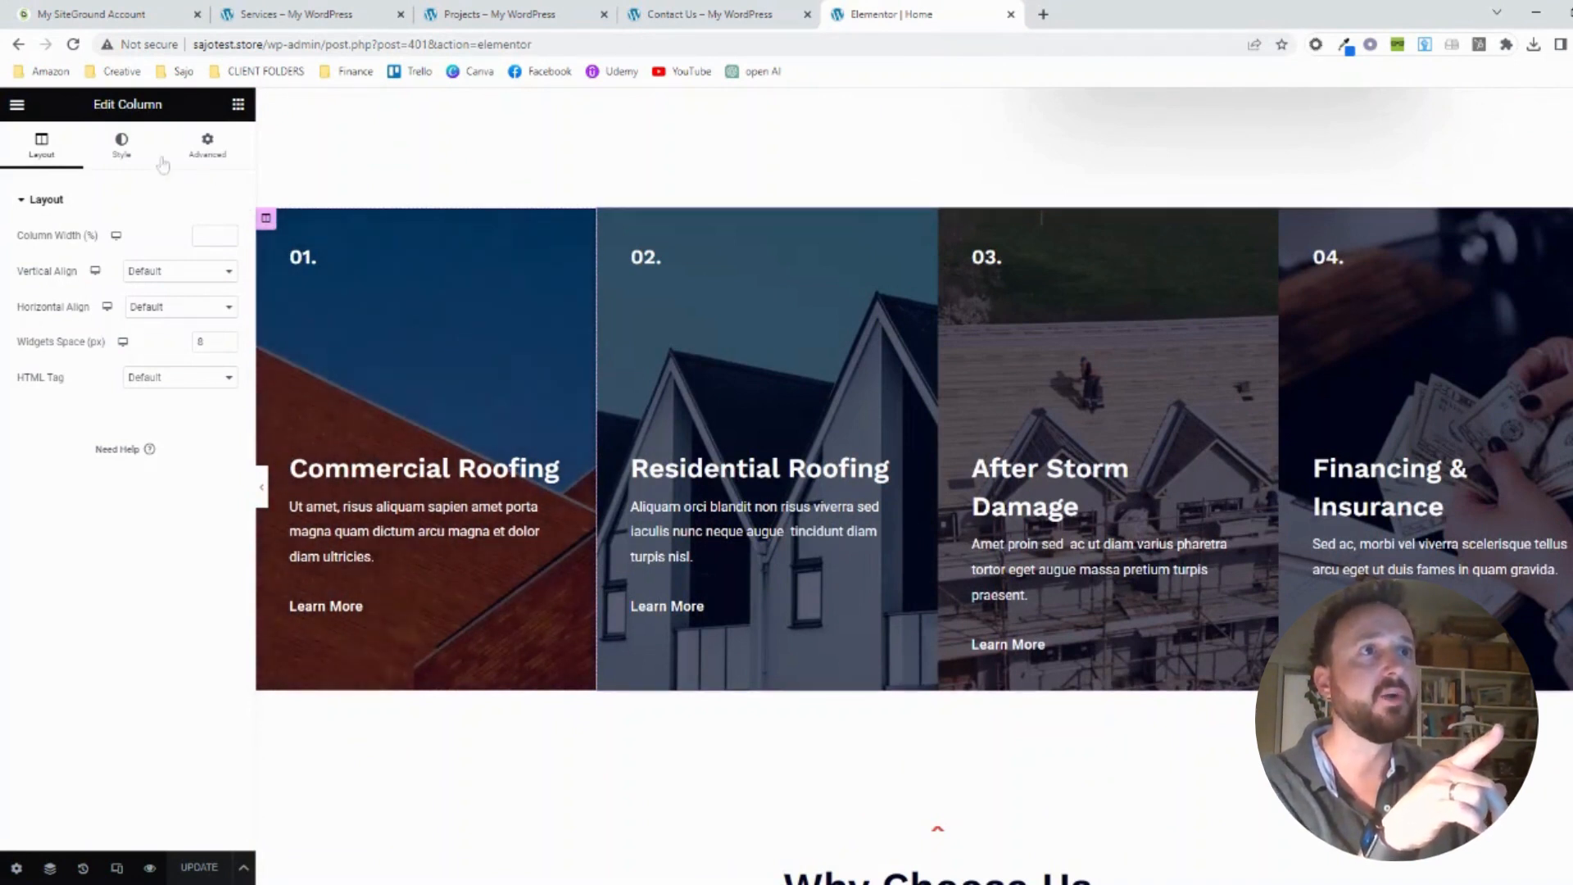
{"action": "left_click", "coordinate": [127, 152]}
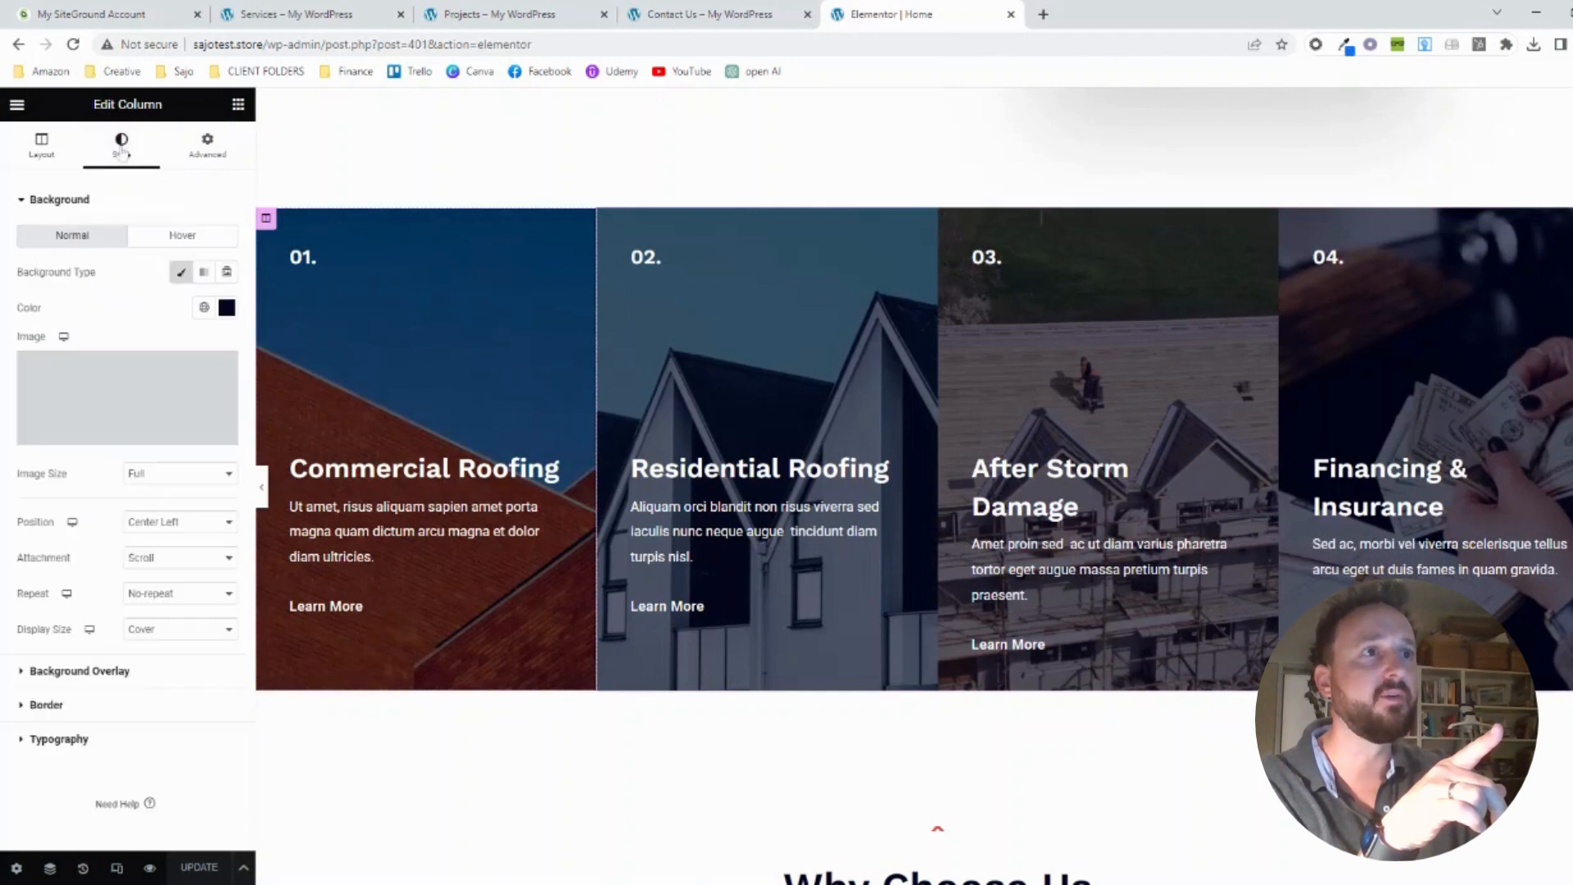
{"action": "mouse_move", "coordinate": [130, 367]}
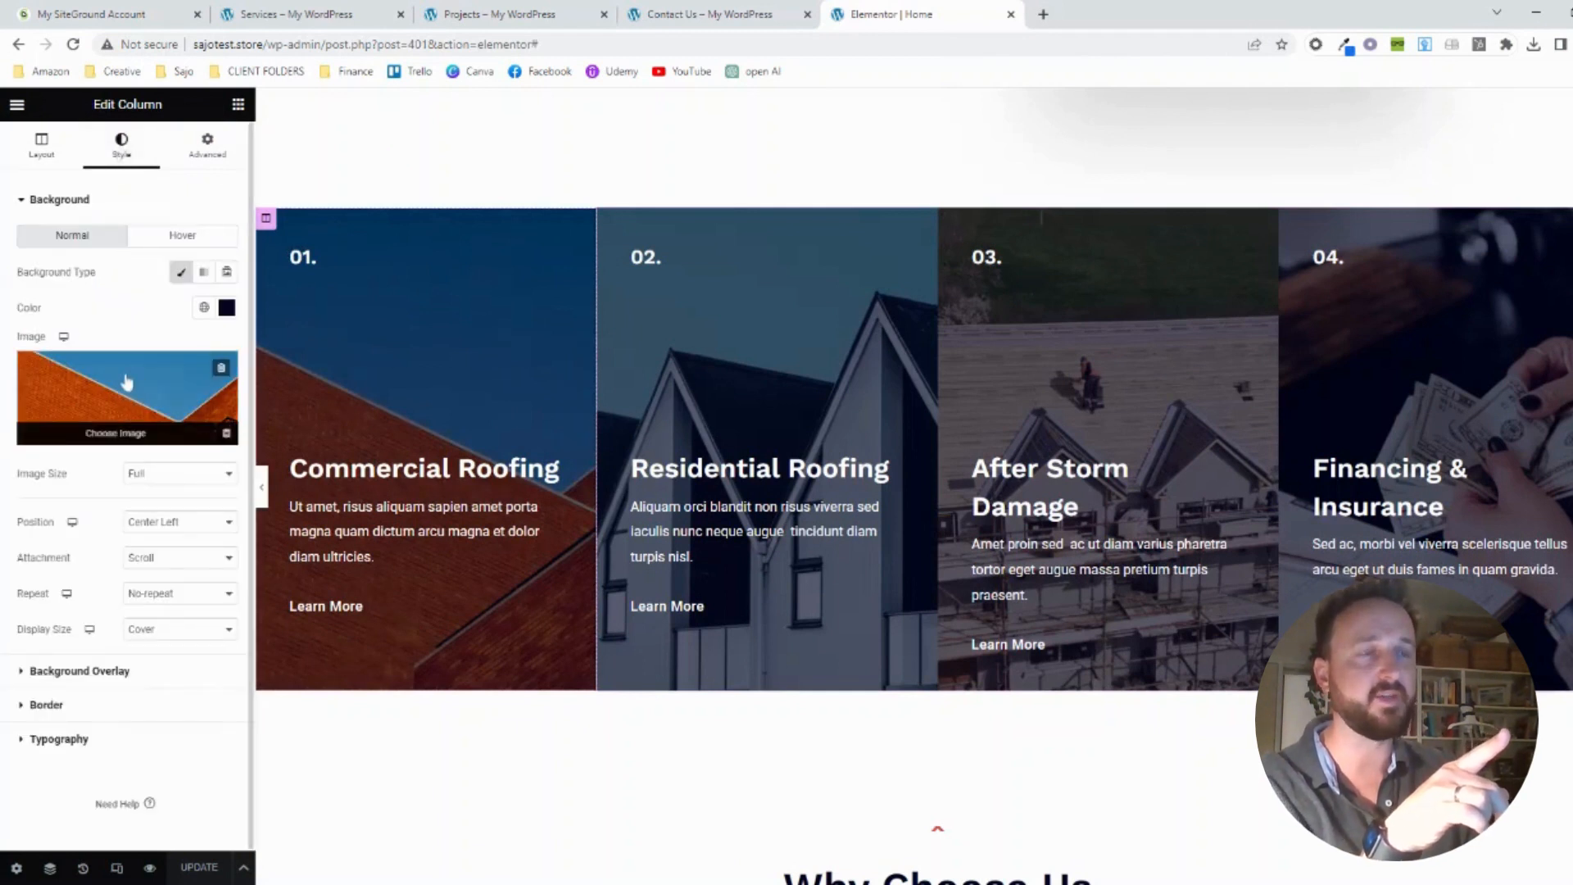
{"action": "left_click", "coordinate": [132, 434]}
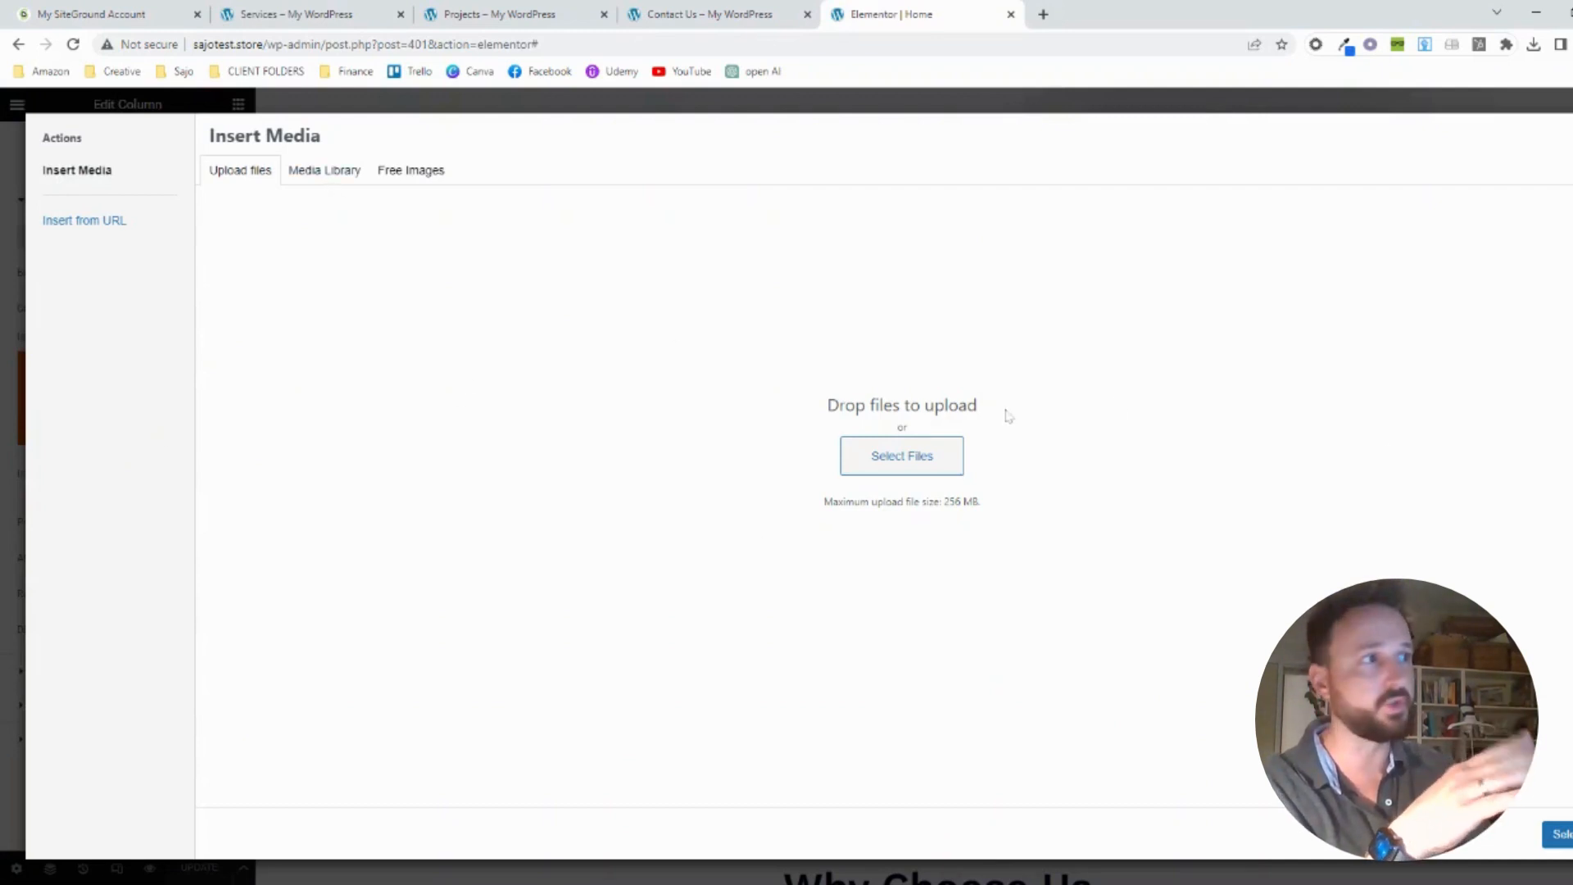
Search the free images for "roof" and insert the "Temple, Building, Golden Hour" photo as the Commercial Roofing column's background
{"action": "left_click", "coordinate": [317, 176]}
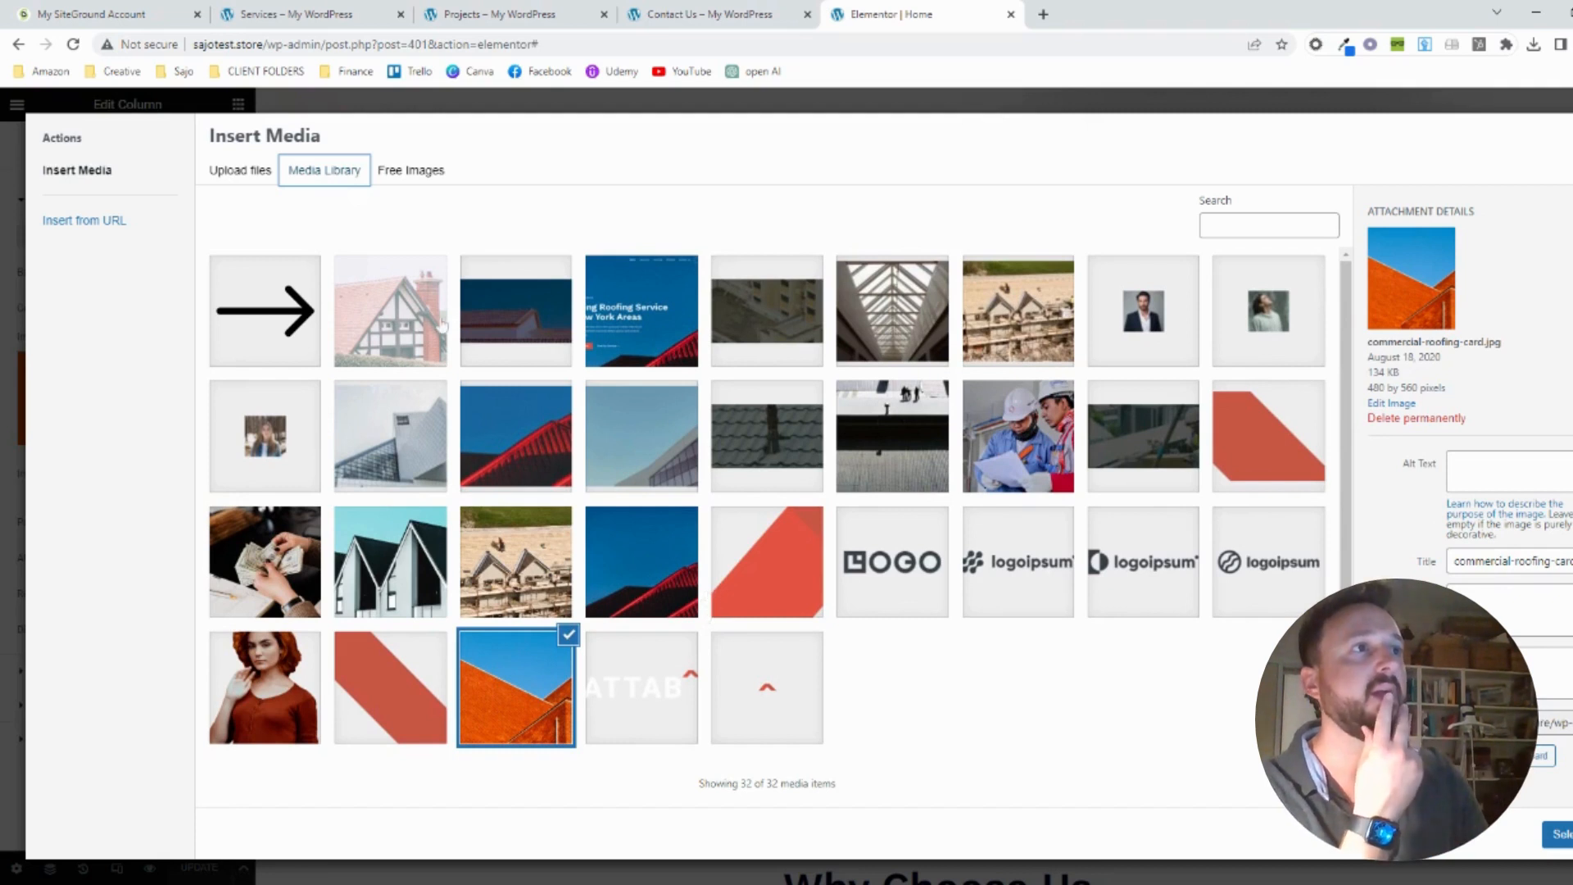
{"action": "left_click", "coordinate": [410, 176]}
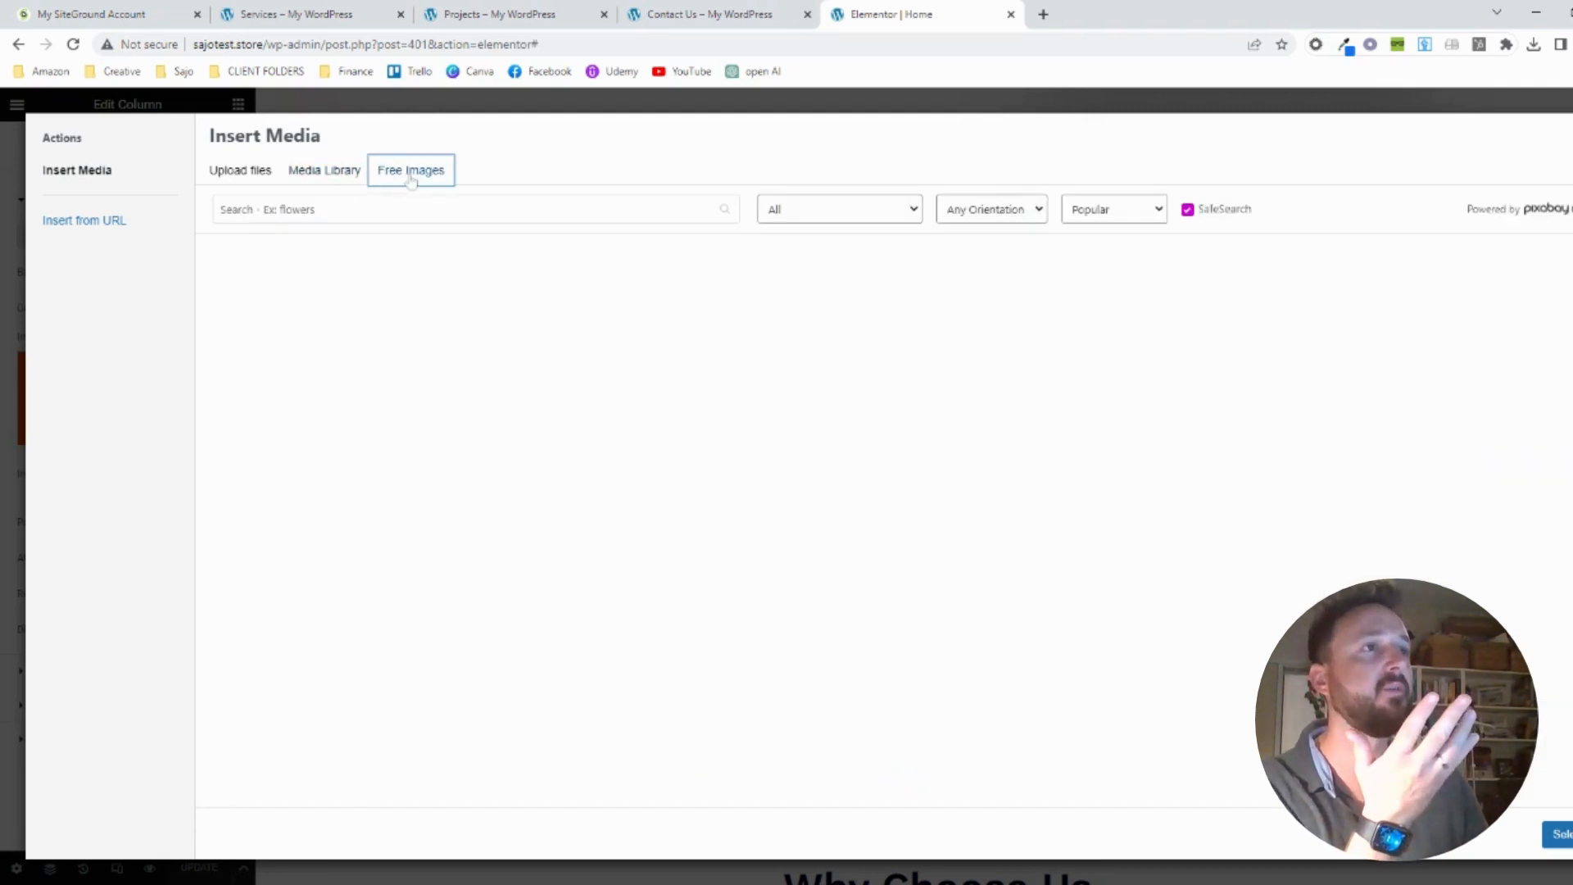
{"action": "left_click", "coordinate": [396, 209]}
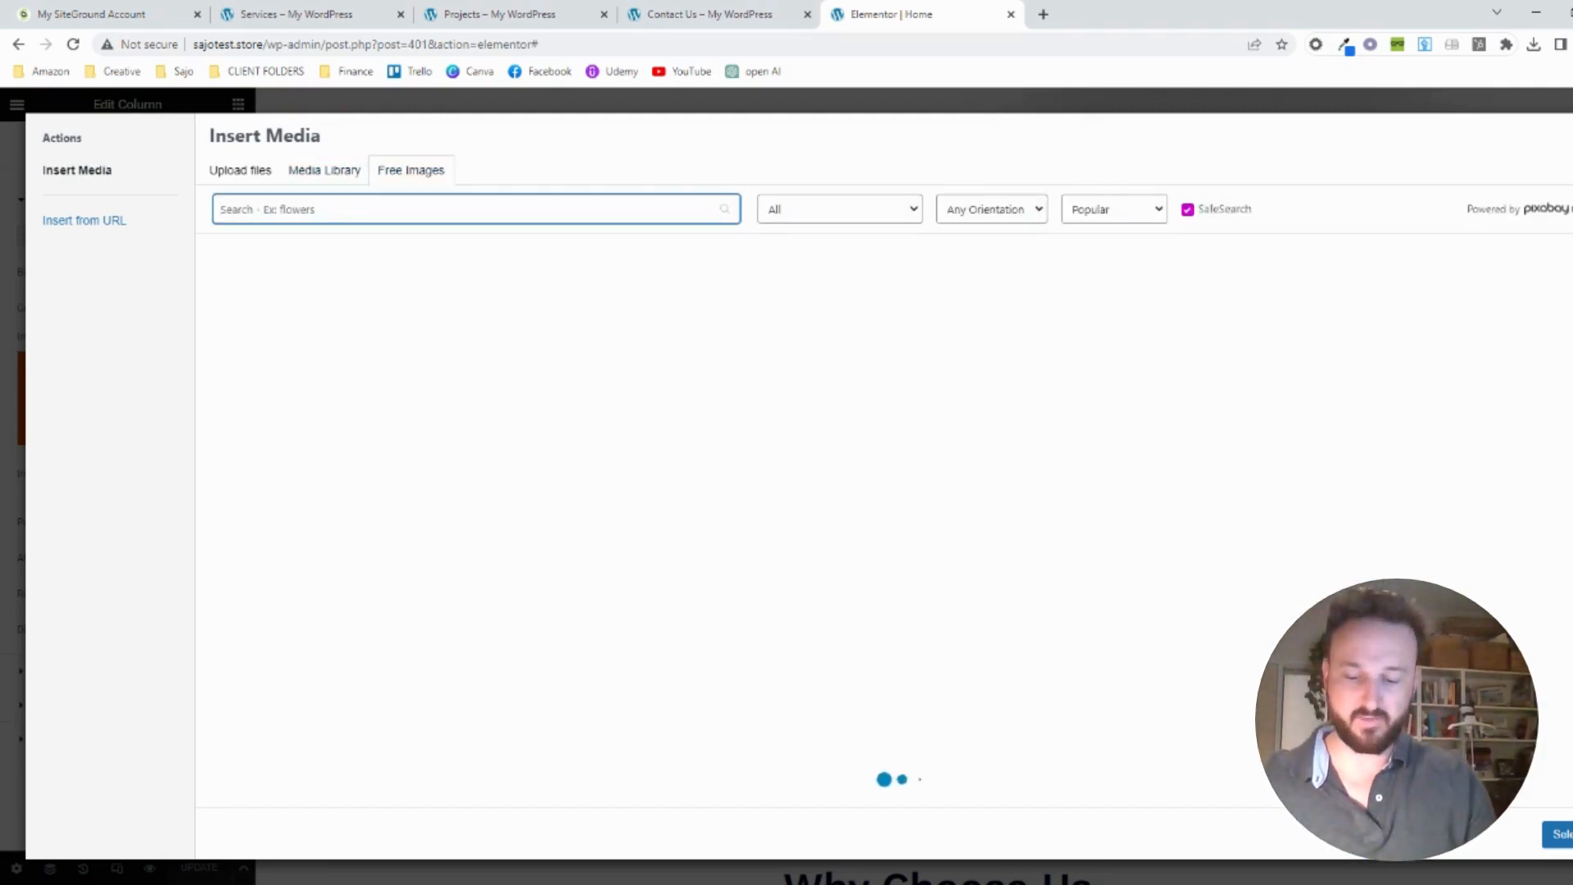
{"action": "type", "text": "roof"}
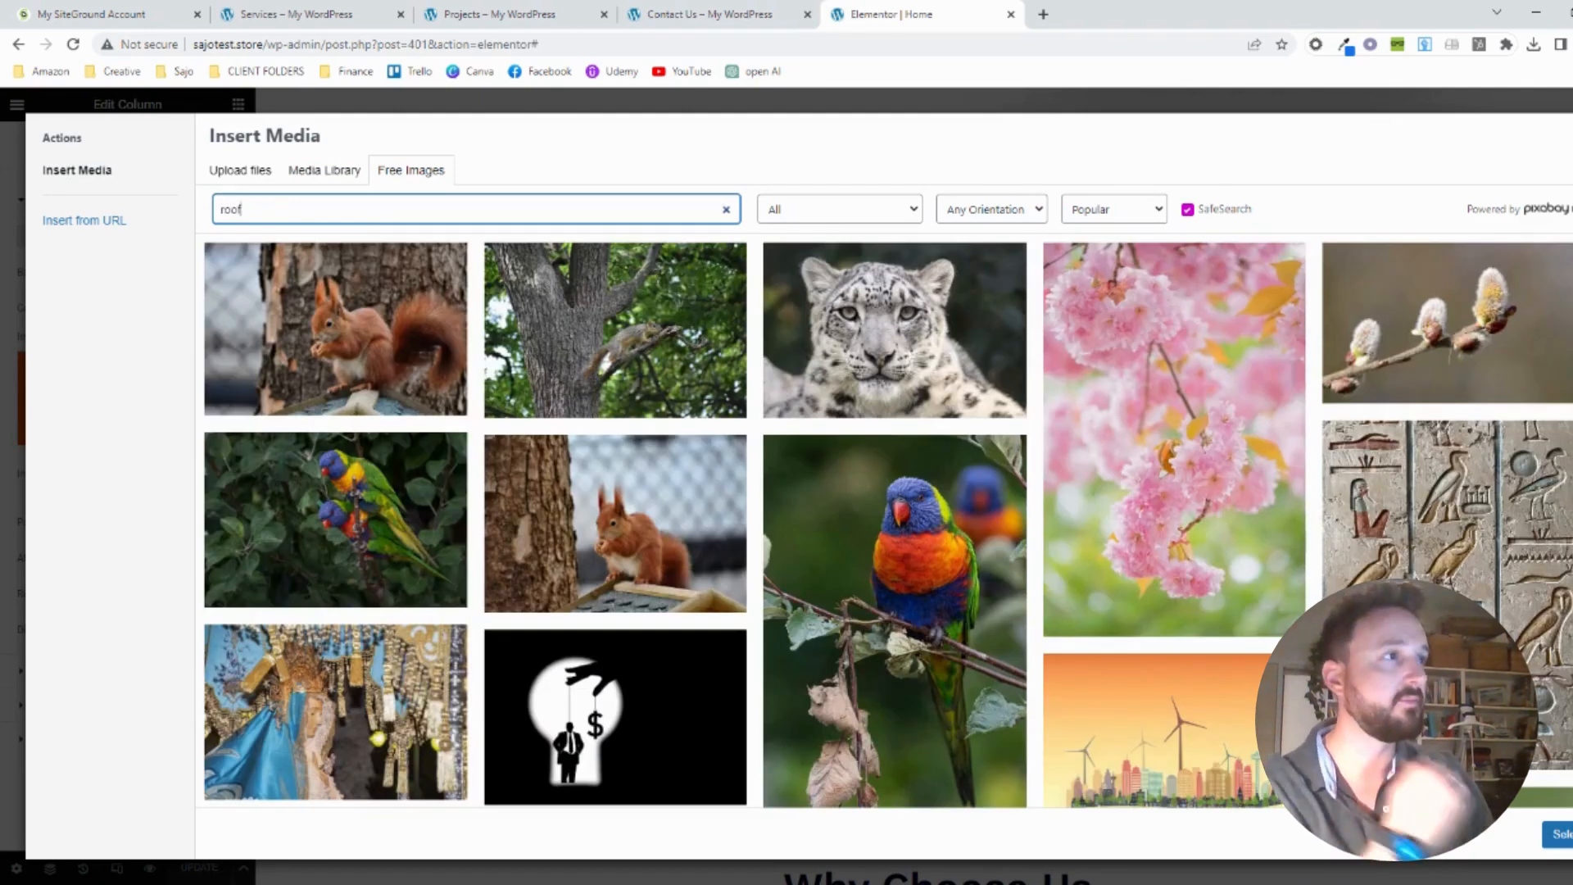
{"action": "key", "text": "Return"}
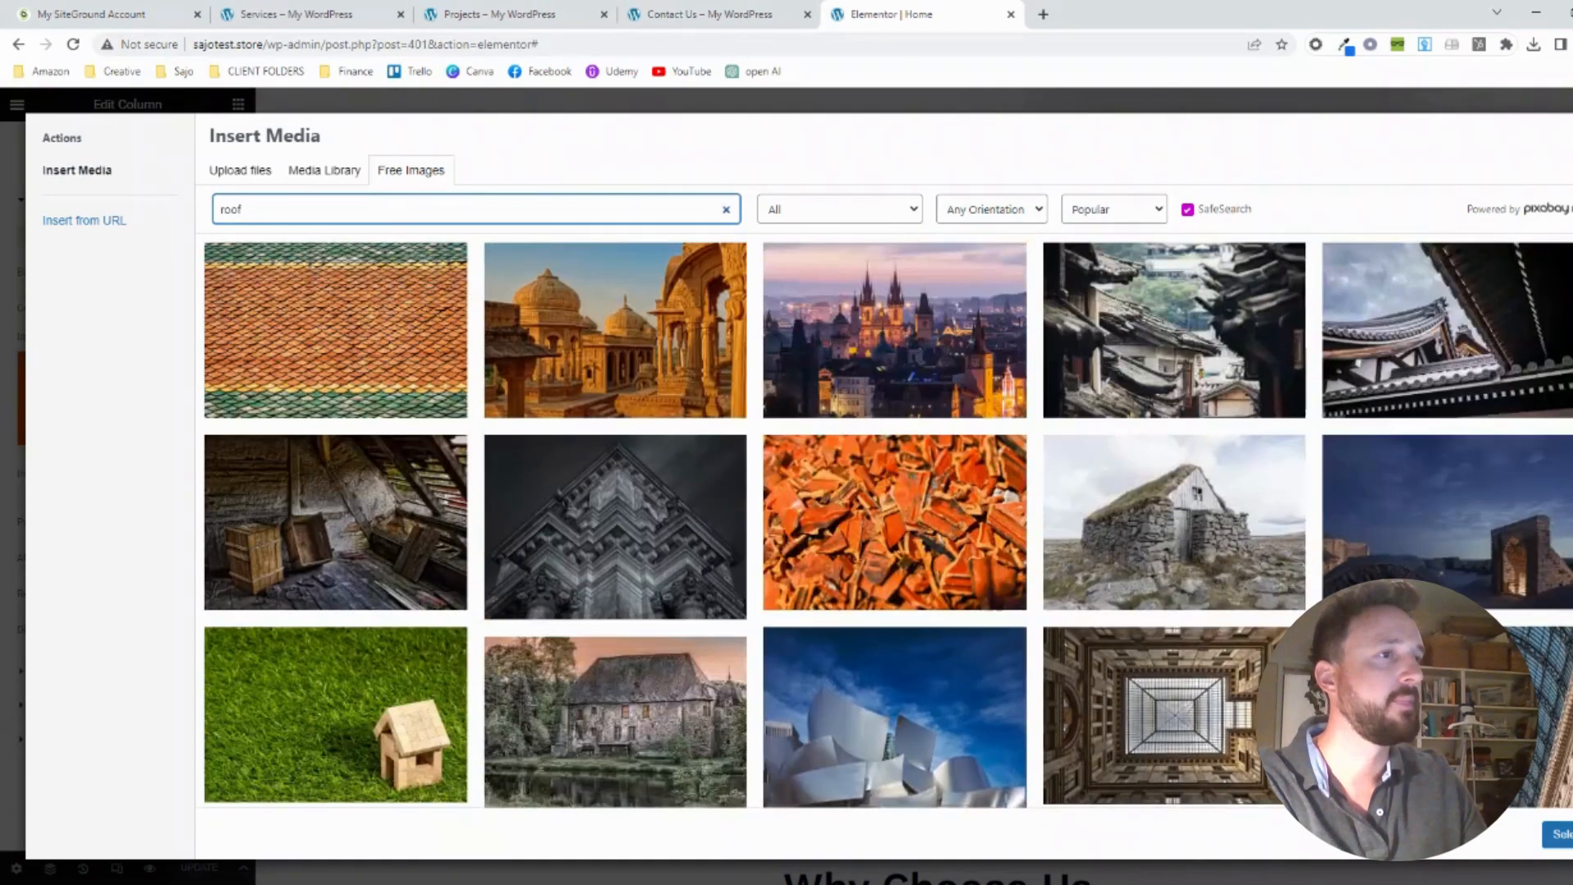
{"action": "left_click", "coordinate": [584, 338]}
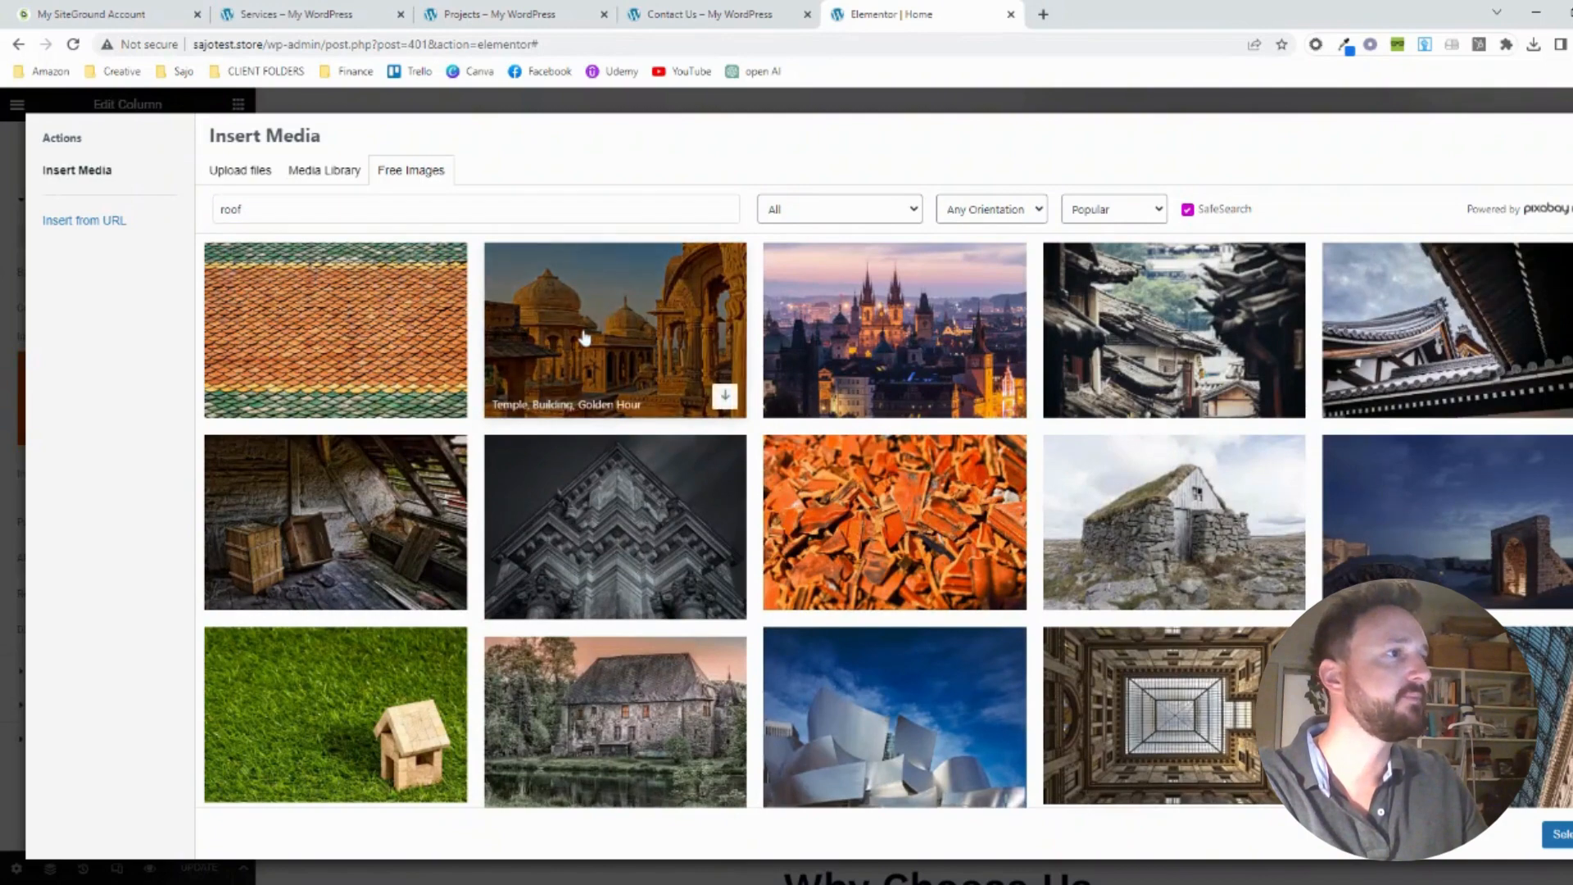
{"action": "left_click", "coordinate": [657, 366]}
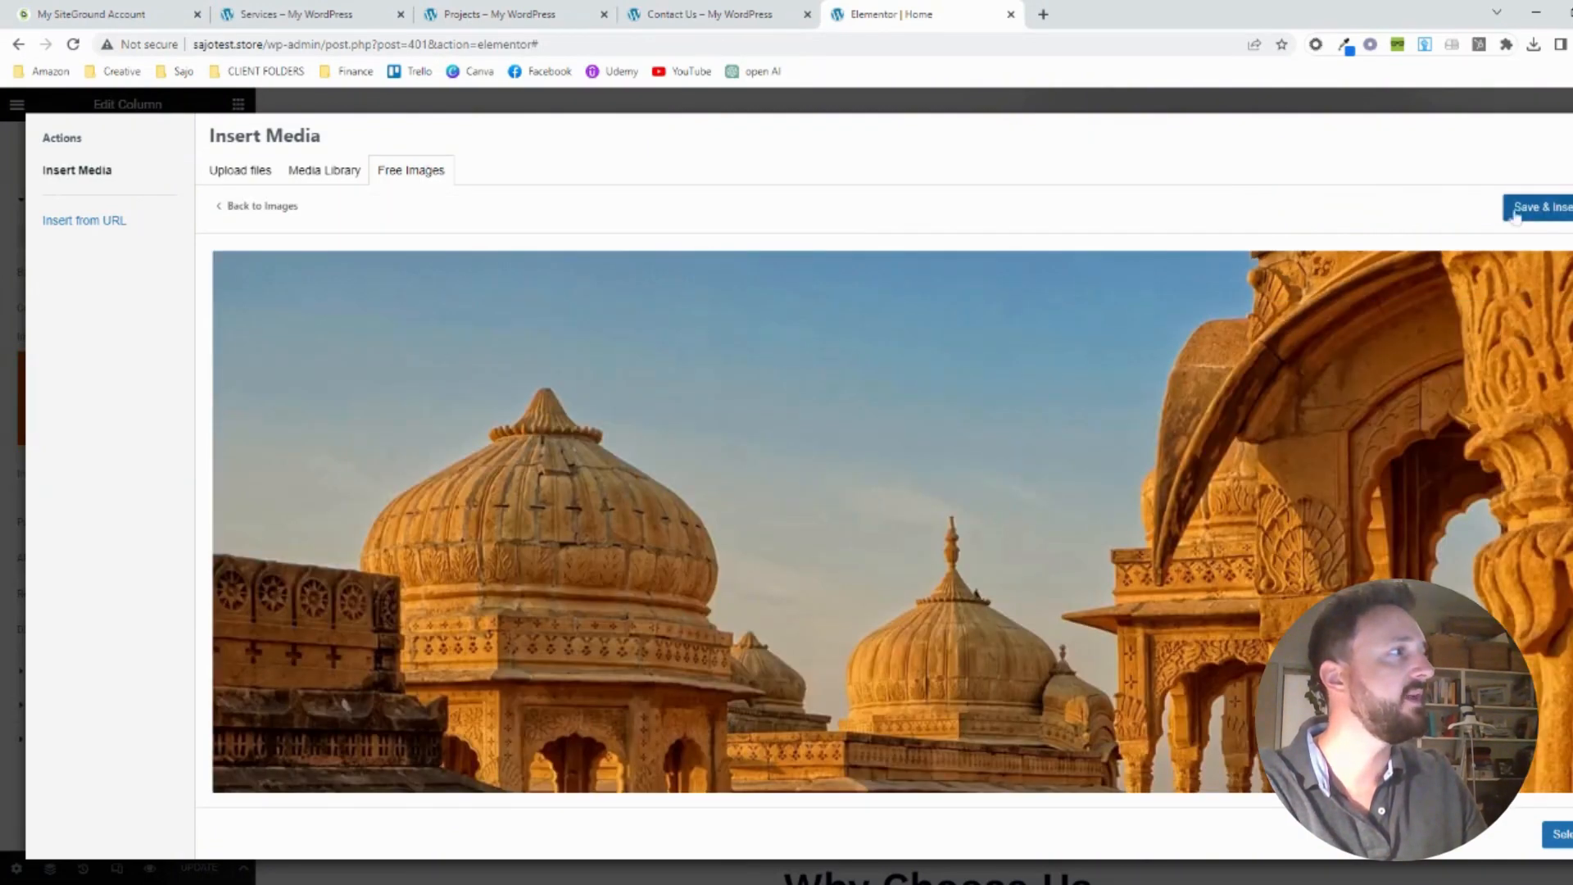
{"action": "left_click", "coordinate": [1517, 211]}
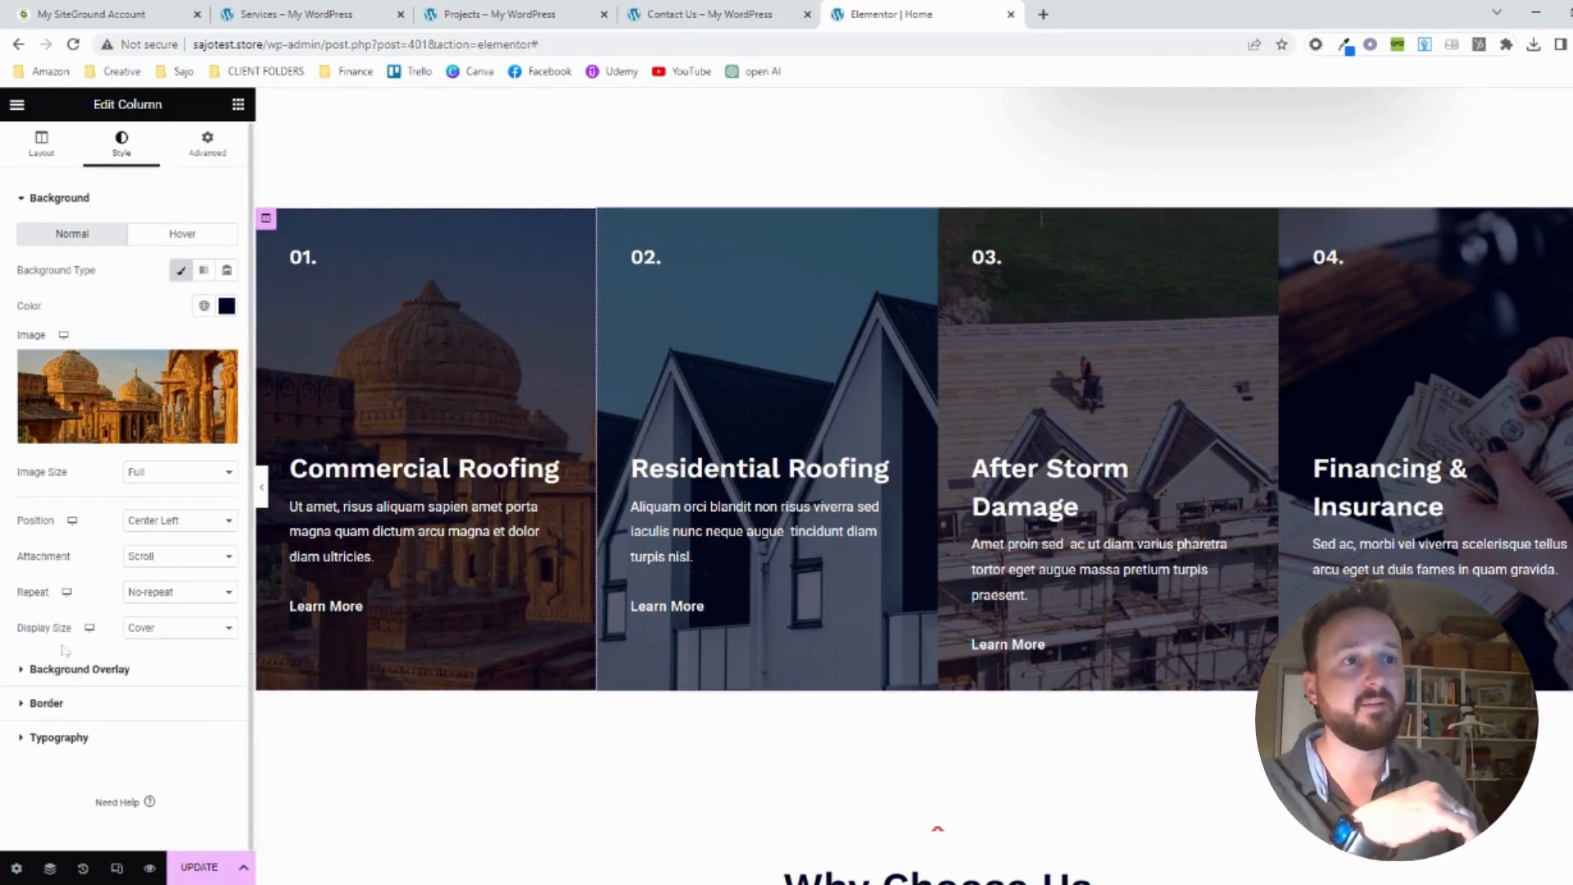
Set the background overlay opacity of the Commercial Roofing column to 0.43
{"action": "left_click", "coordinate": [64, 671]}
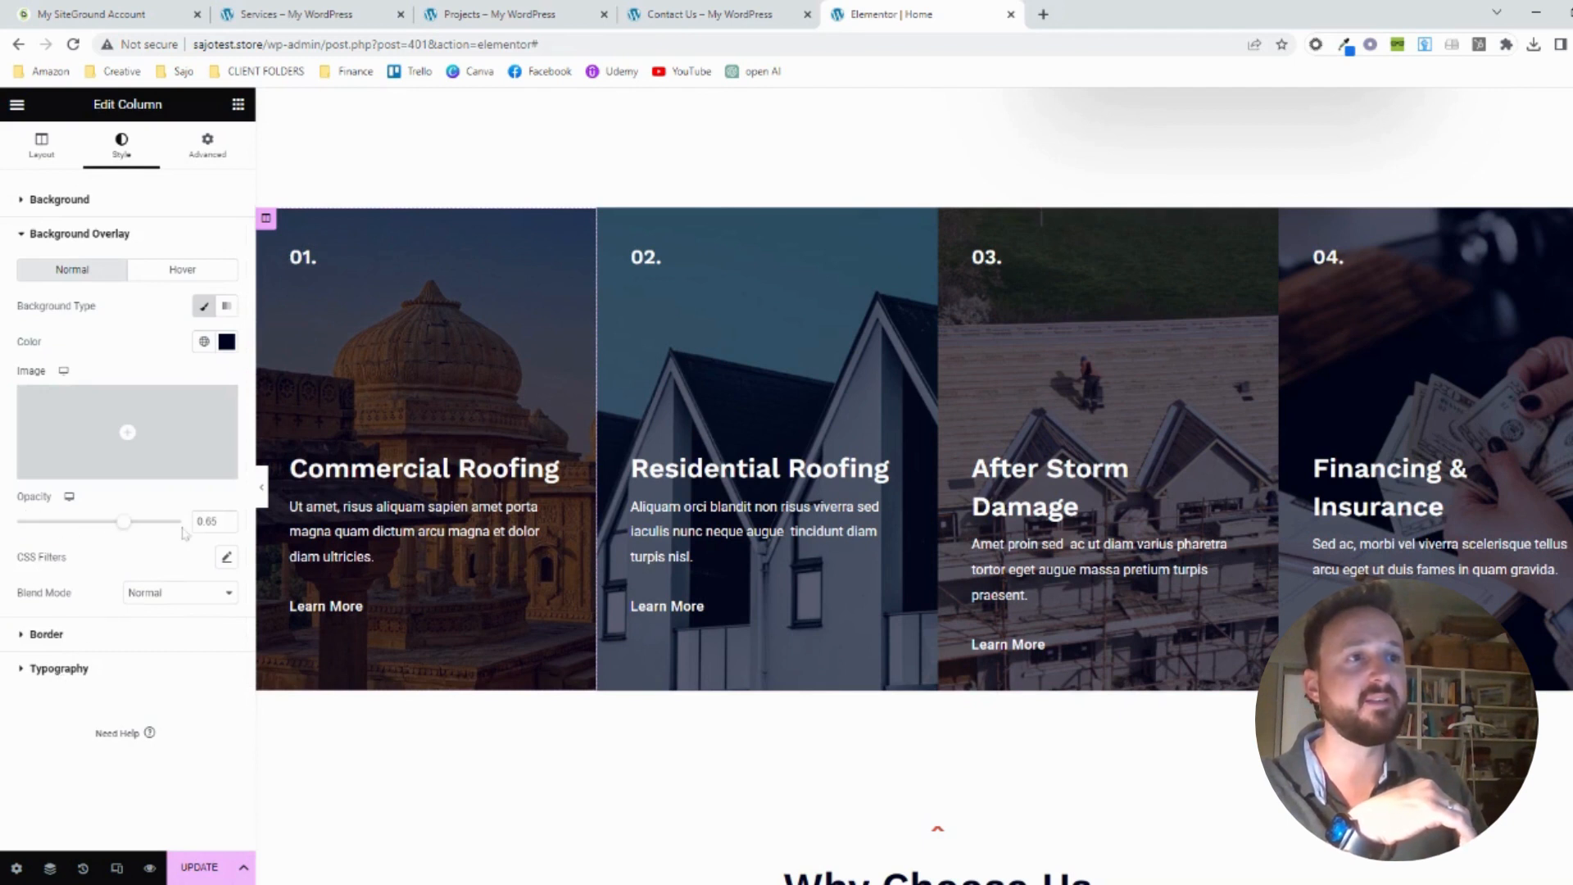
{"action": "mouse_move", "coordinate": [123, 522]}
{"action": "left_mouse_down"}
{"action": "mouse_move", "coordinate": [17, 525]}
{"action": "mouse_move", "coordinate": [125, 528]}
{"action": "left_mouse_up"}
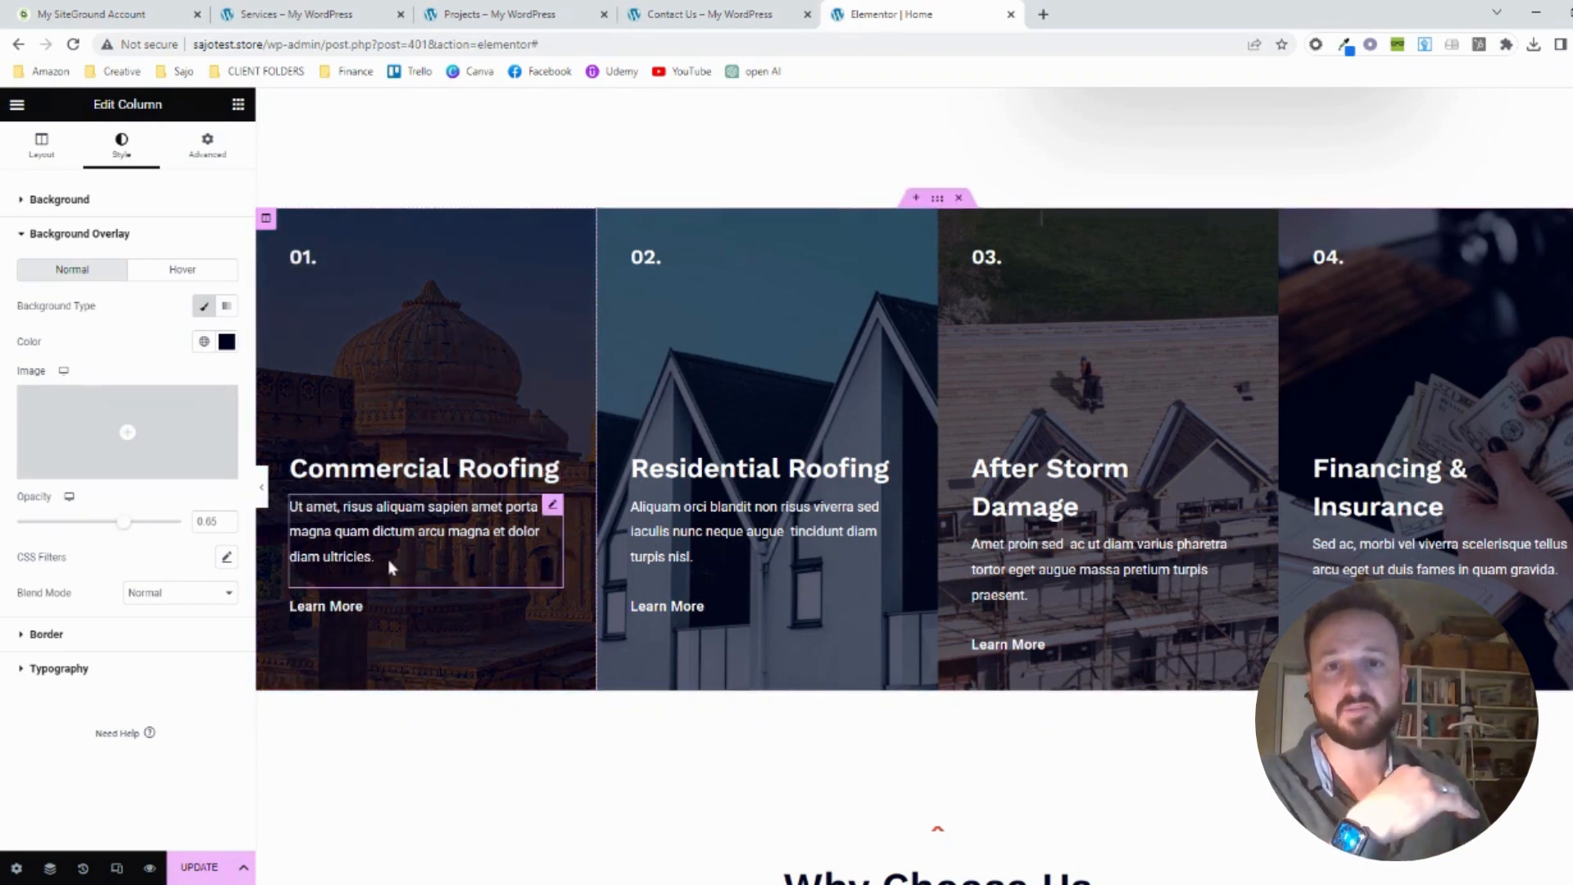
{"action": "left_click_drag", "start_coordinate": [122, 522], "coordinate": [86, 526]}
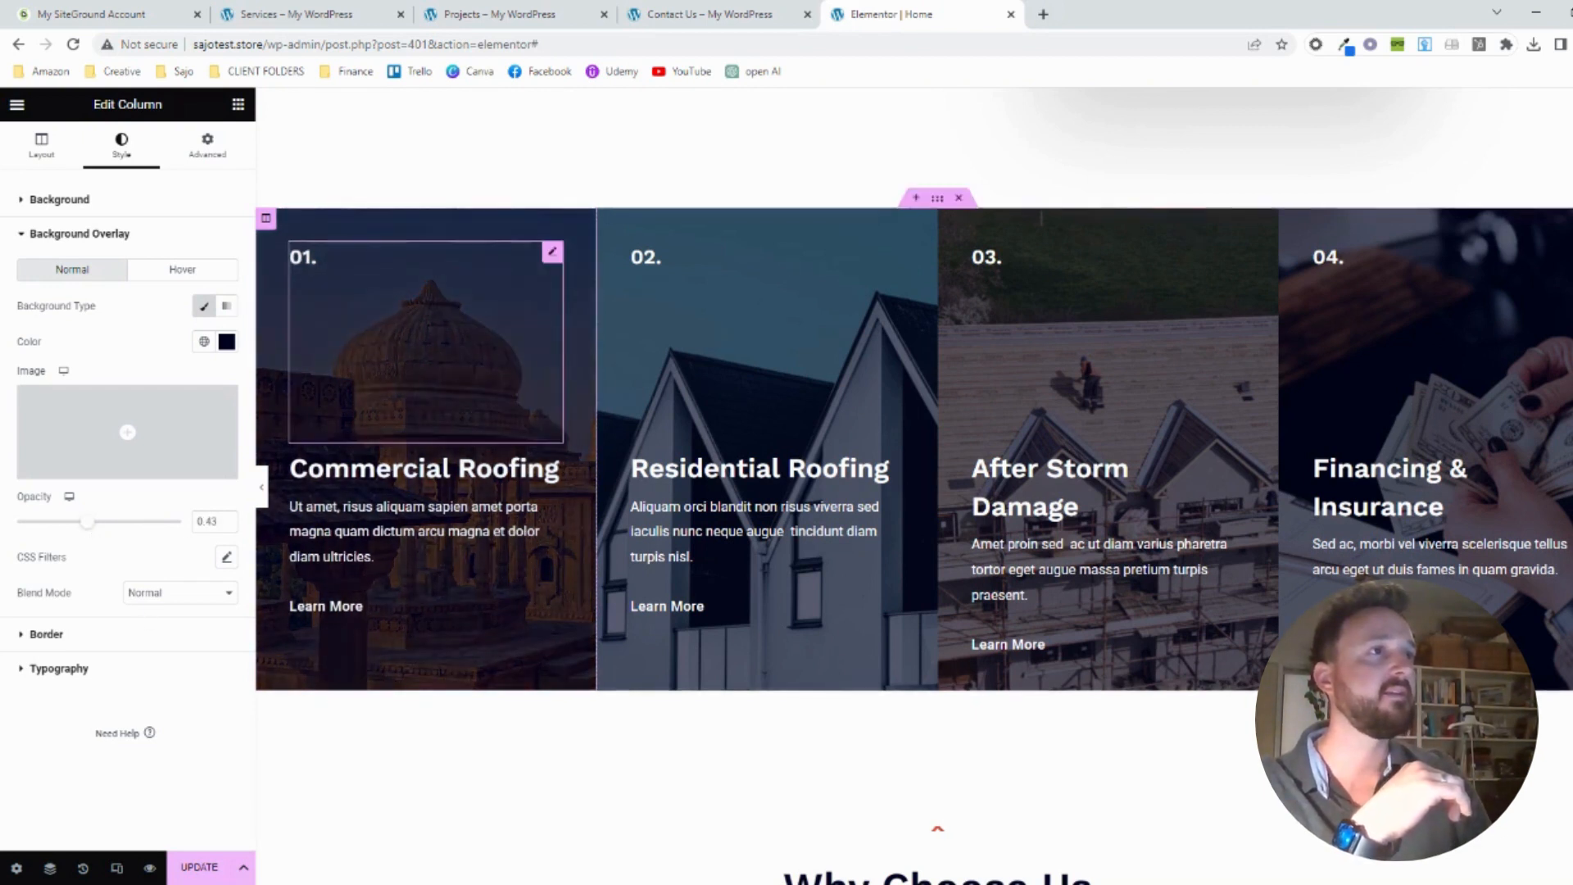
Clear the "01." heading text from the Commercial Roofing card and save the page
{"action": "left_click", "coordinate": [296, 258]}
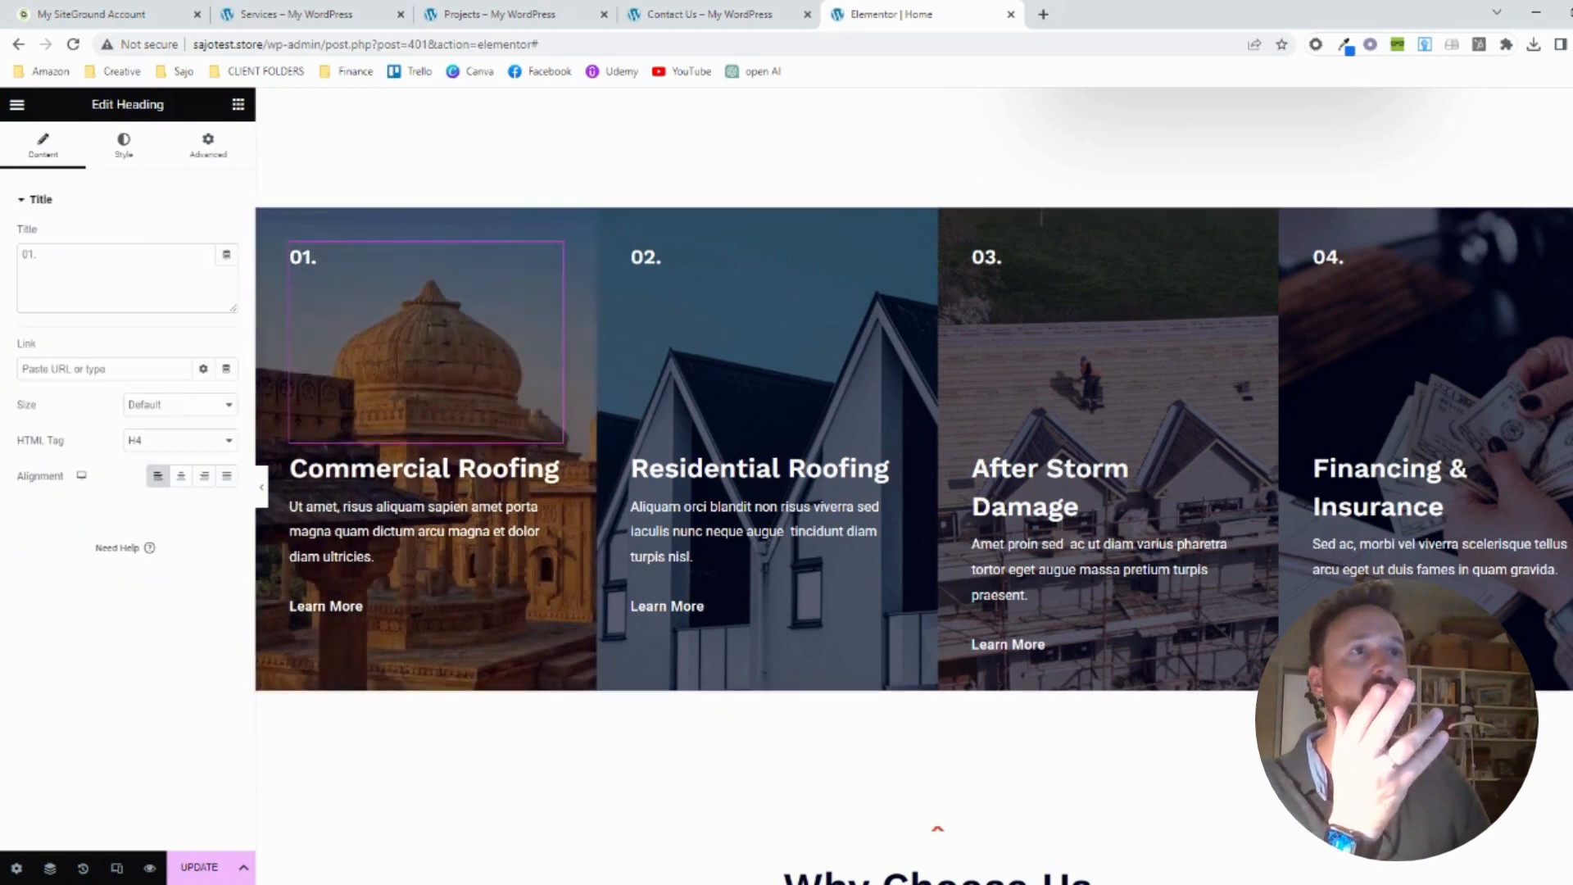
{"action": "left_click_drag", "start_coordinate": [43, 257], "coordinate": [14, 262]}
{"action": "key", "text": "BackSpace"}
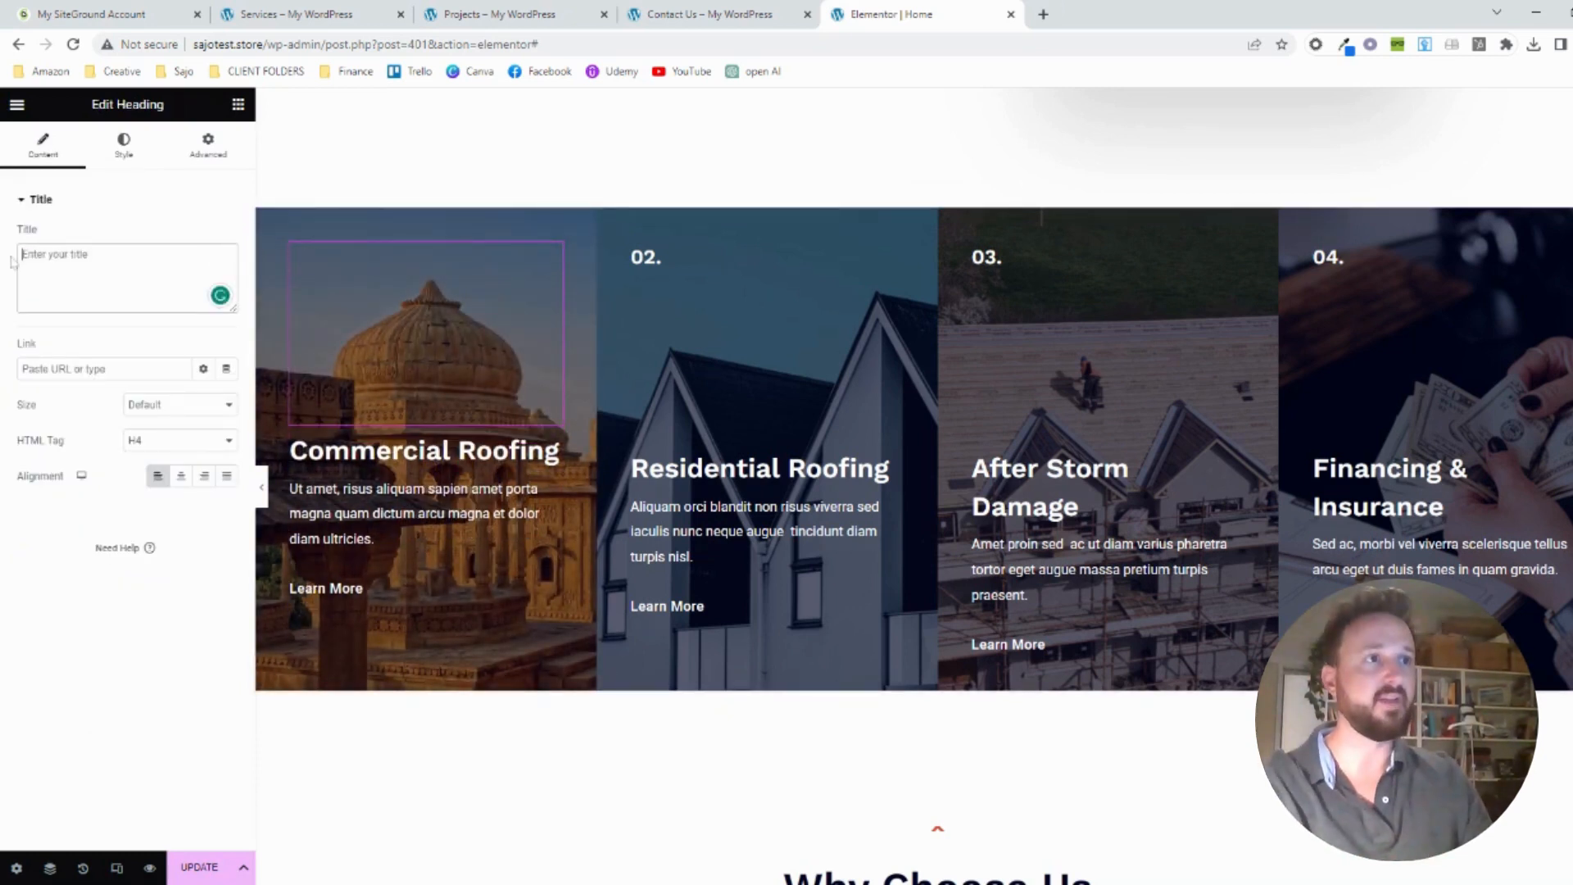
{"action": "left_click", "coordinate": [204, 866]}
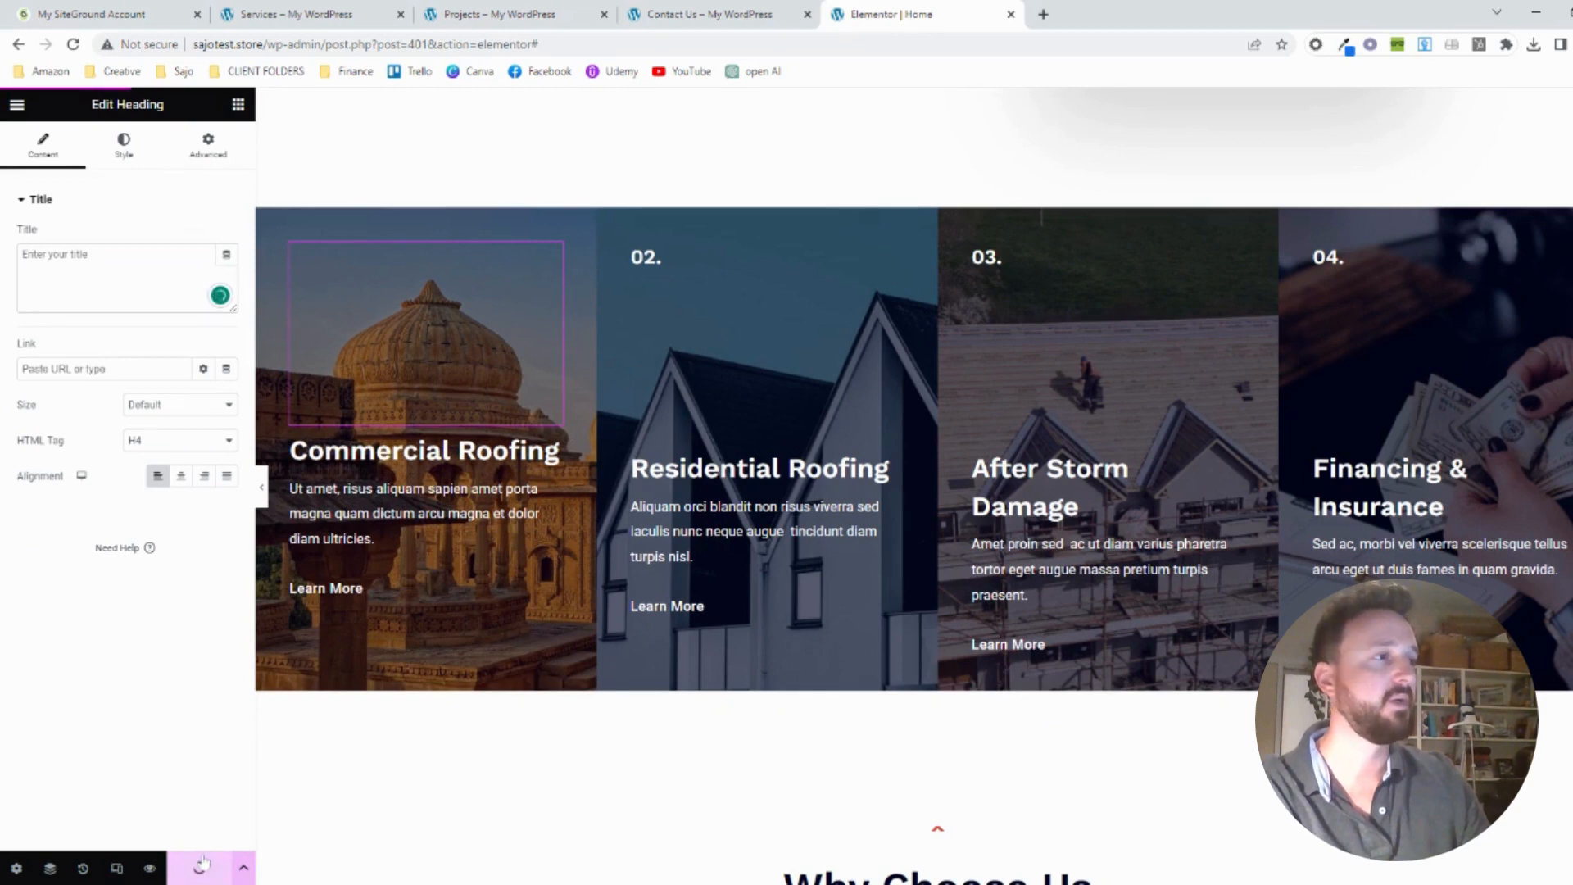
Review the edited home page in the editor, from the hero through the service cards to the Why Choose Us section
{"action": "scroll", "coordinate": [863, 717], "scroll_direction": "up", "scroll_amount": 7}
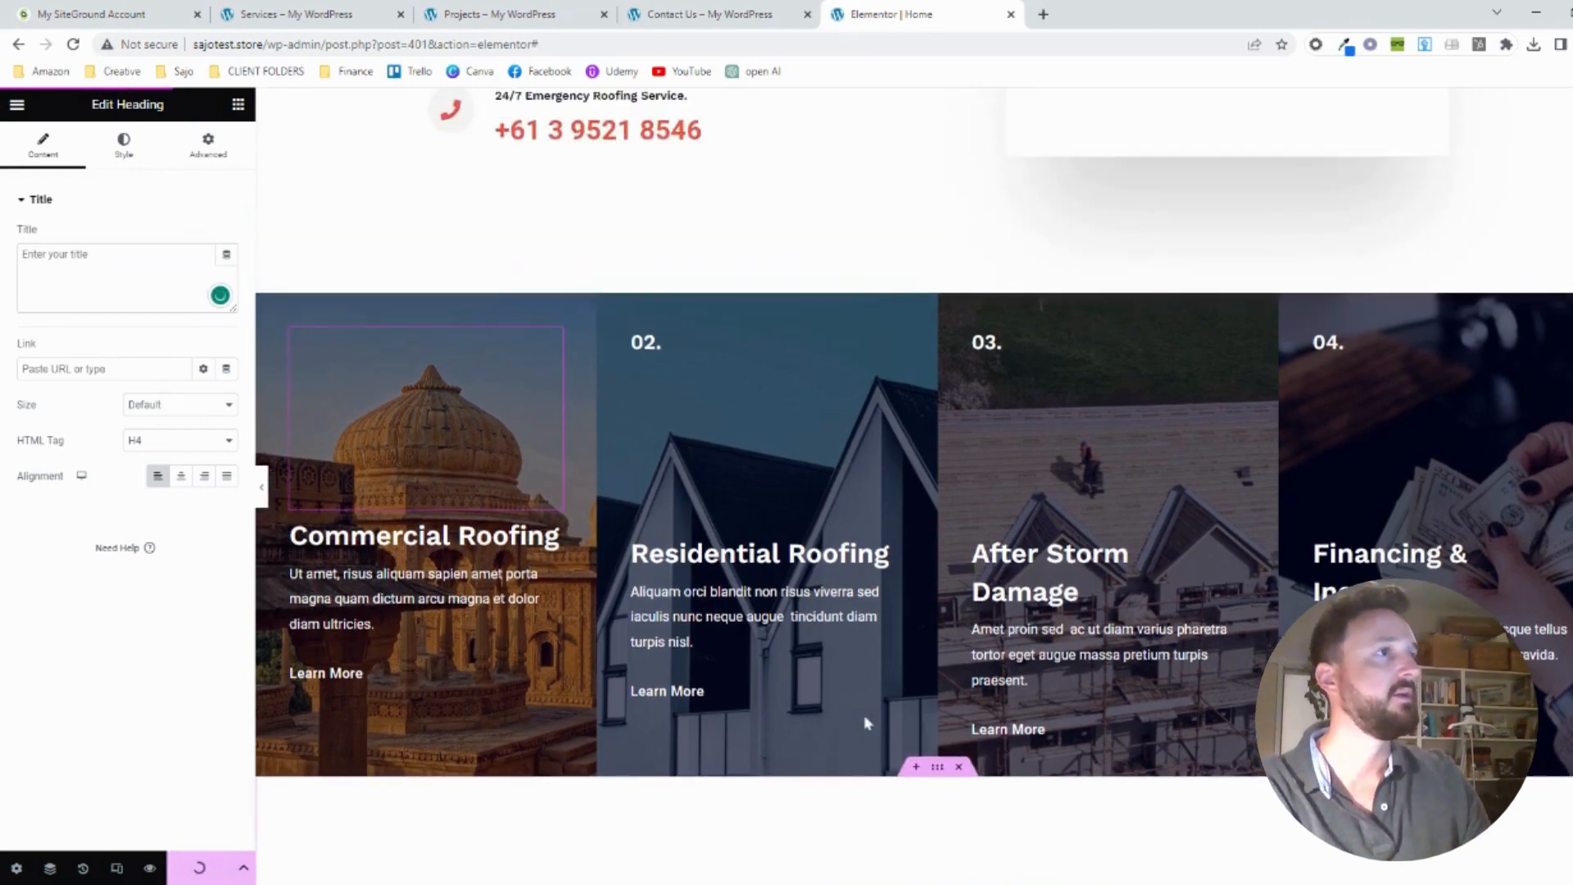
{"action": "scroll", "coordinate": [866, 722], "scroll_direction": "up", "scroll_amount": 10}
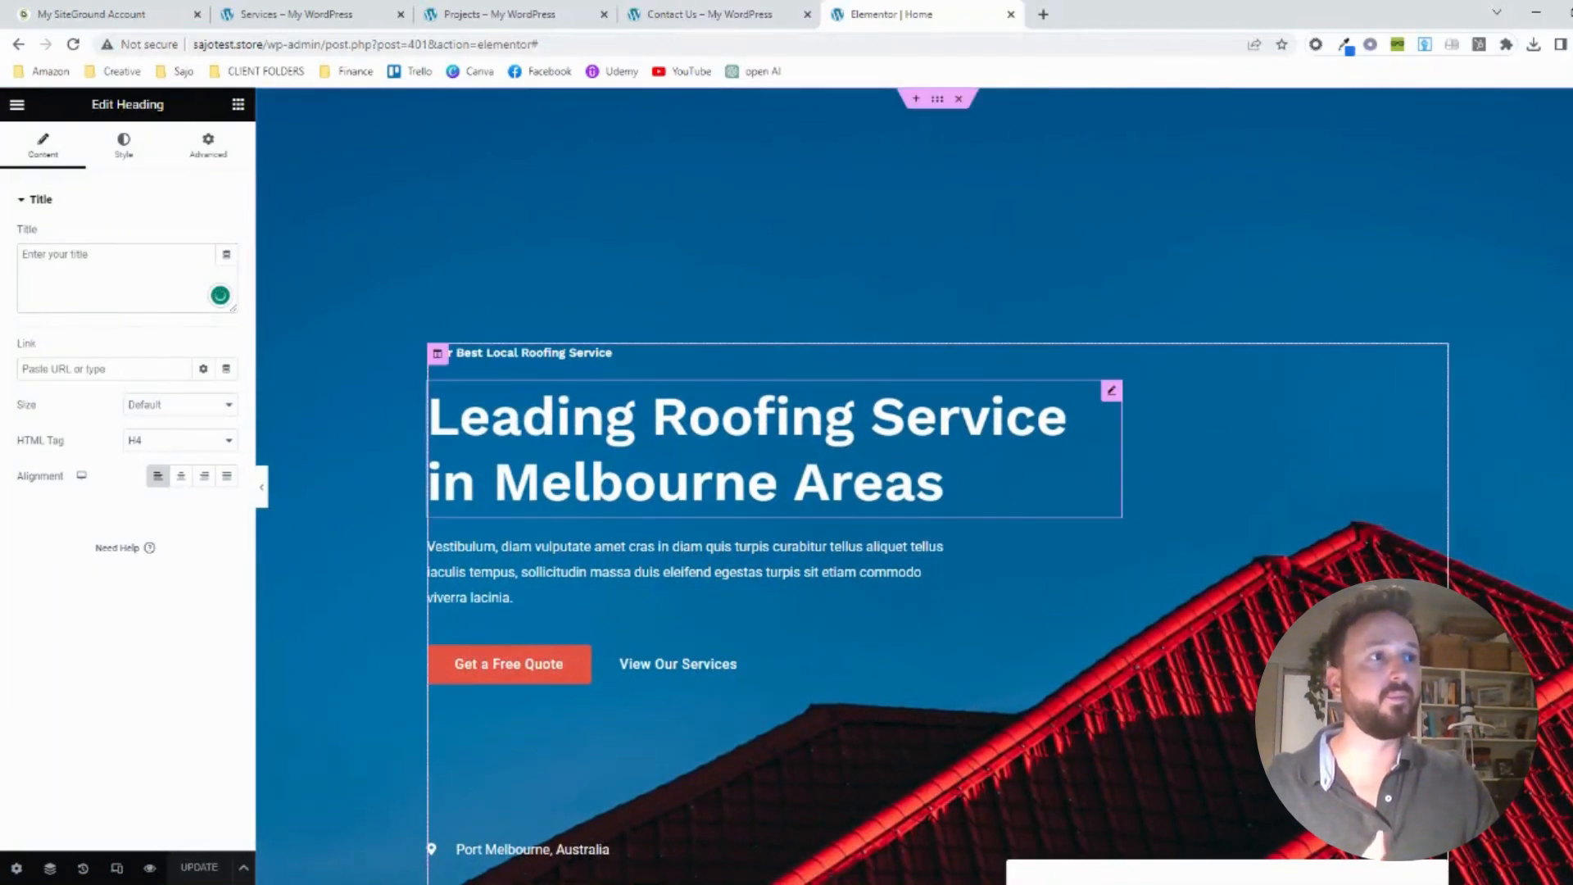
{"action": "scroll", "coordinate": [748, 526], "scroll_direction": "down", "scroll_amount": 1}
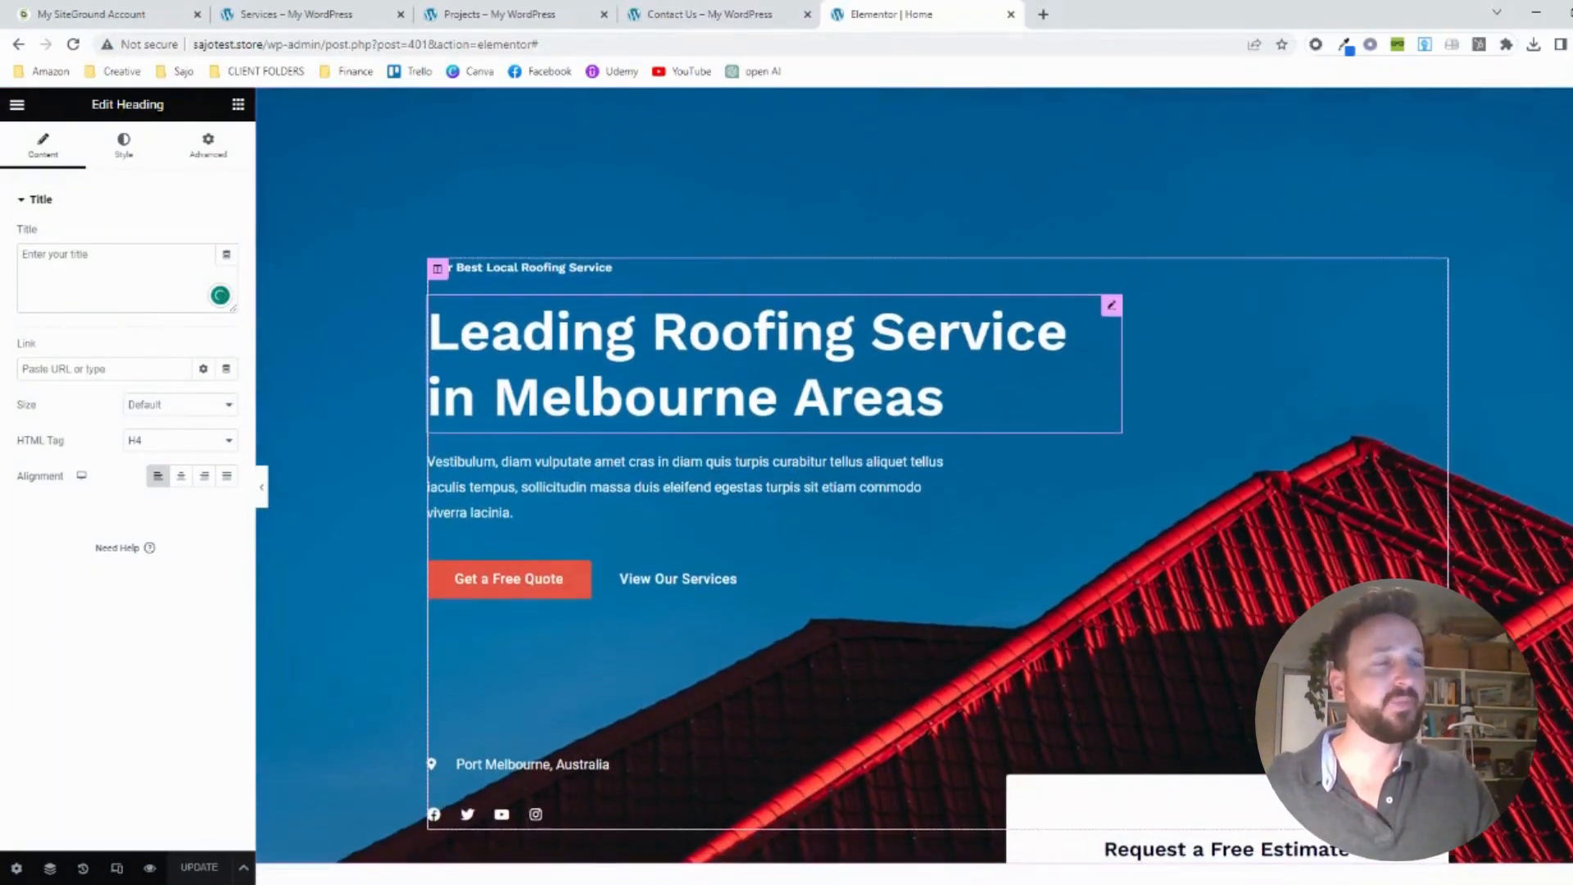
{"action": "scroll", "coordinate": [570, 547], "scroll_direction": "down", "scroll_amount": 1}
{"action": "scroll", "coordinate": [570, 547], "scroll_direction": "down", "scroll_amount": 1}
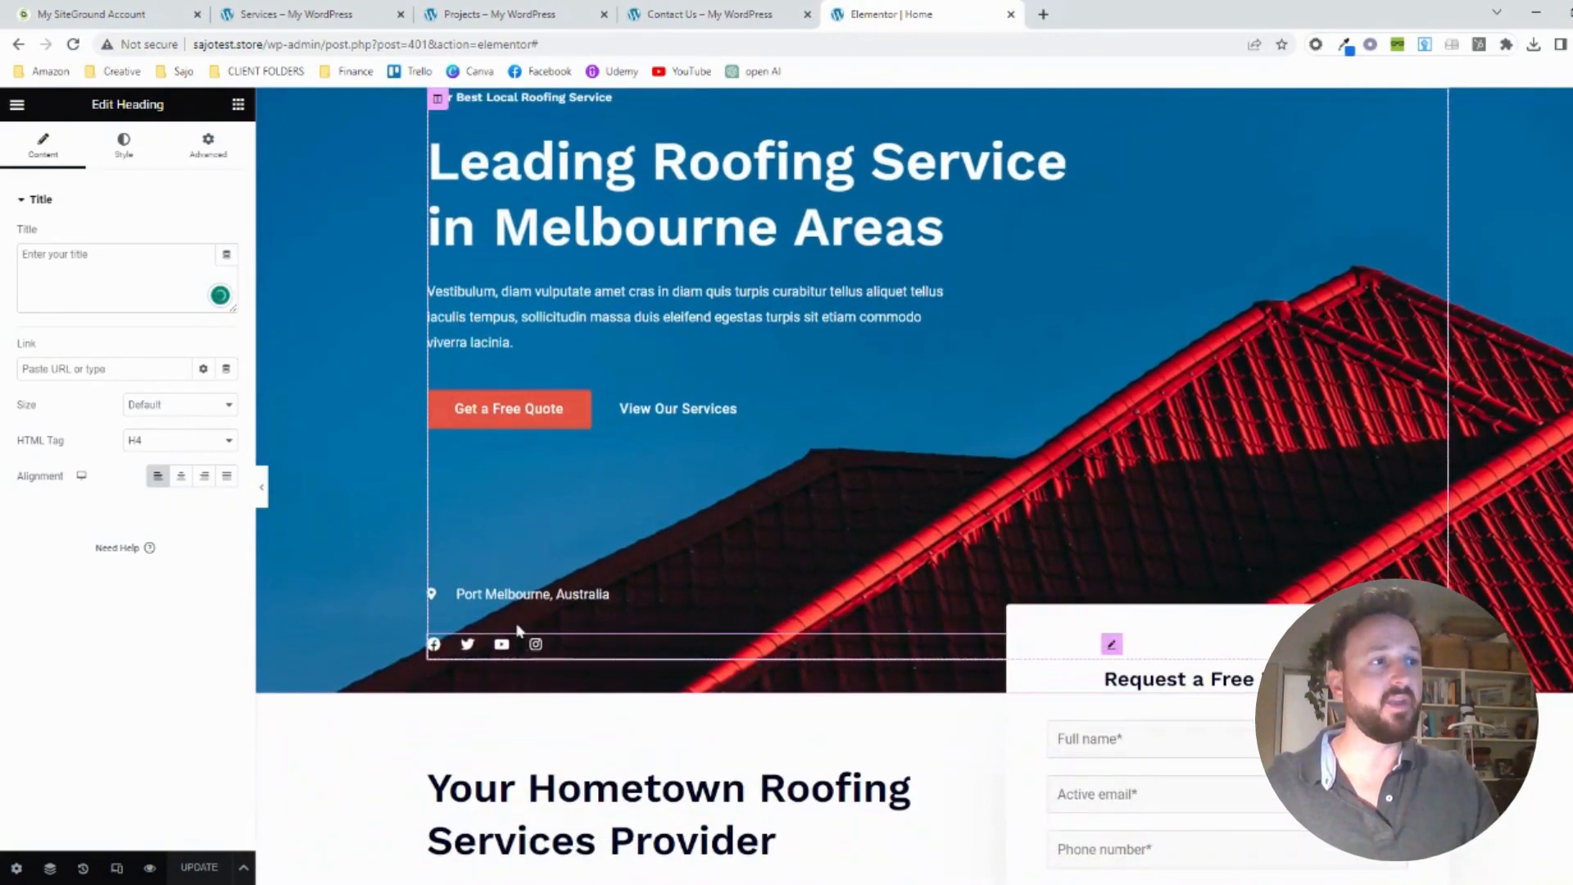
{"action": "scroll", "coordinate": [564, 612], "scroll_direction": "down", "scroll_amount": 7}
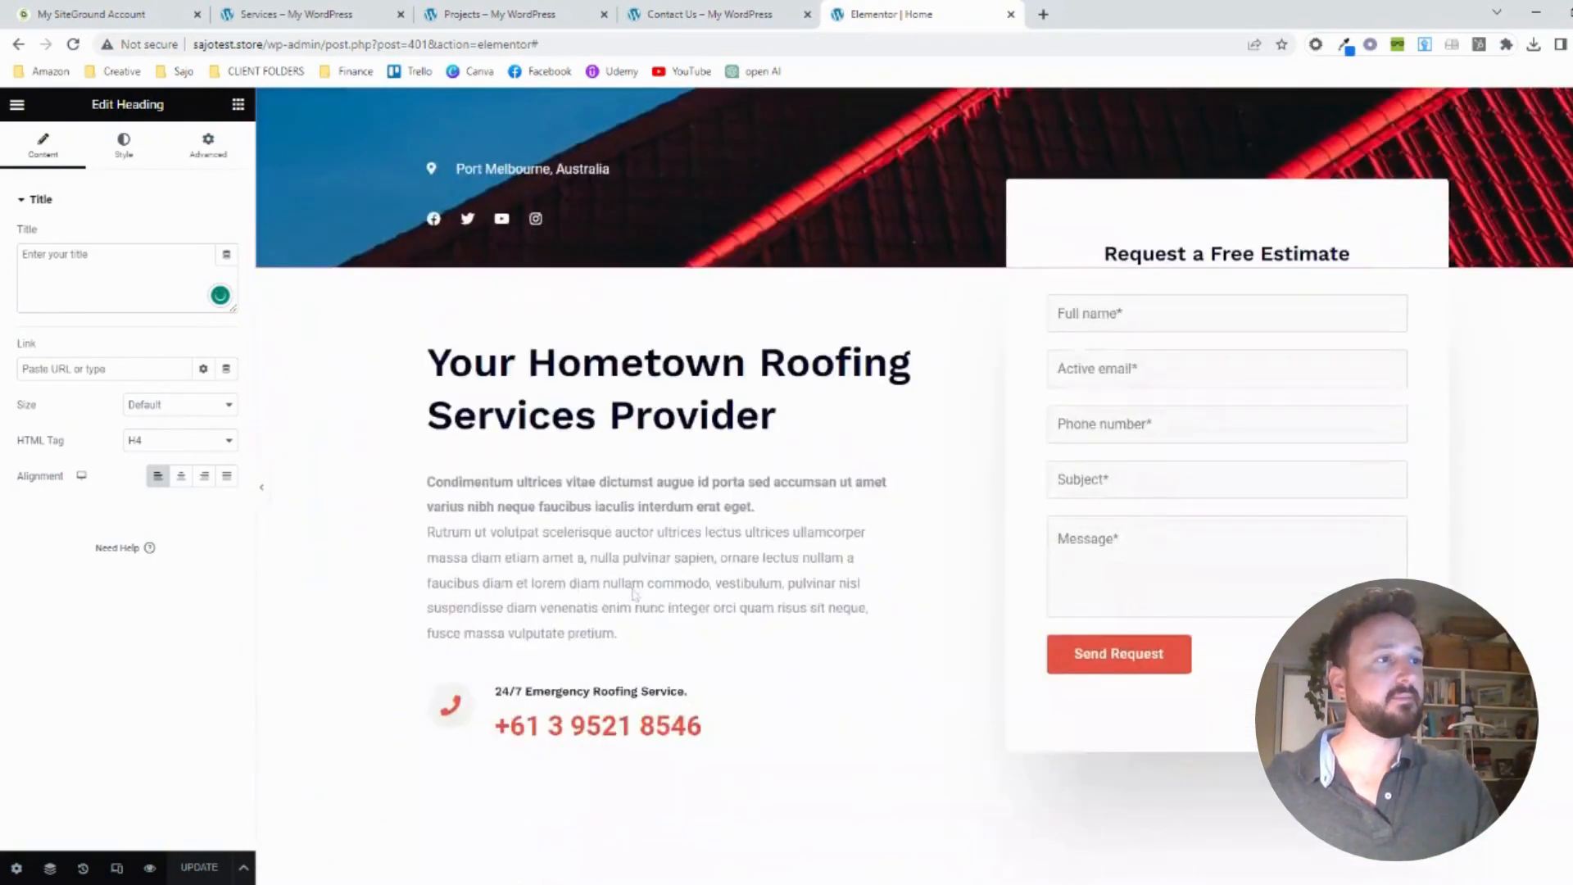
{"action": "scroll", "coordinate": [524, 595], "scroll_direction": "down", "scroll_amount": 4}
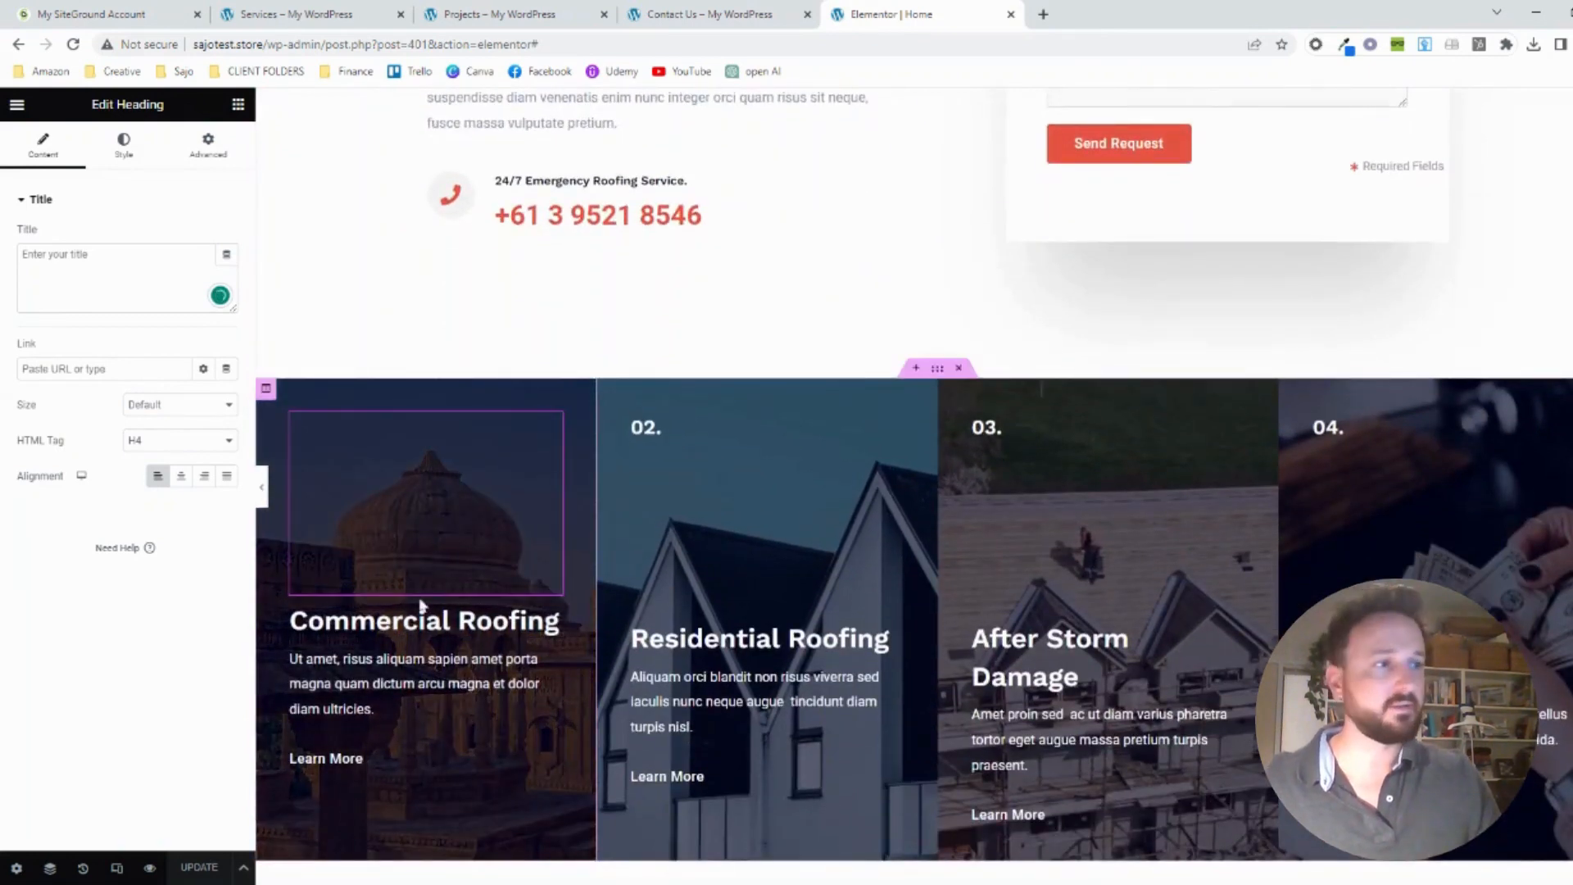
{"action": "scroll", "coordinate": [421, 607], "scroll_direction": "down", "scroll_amount": 9}
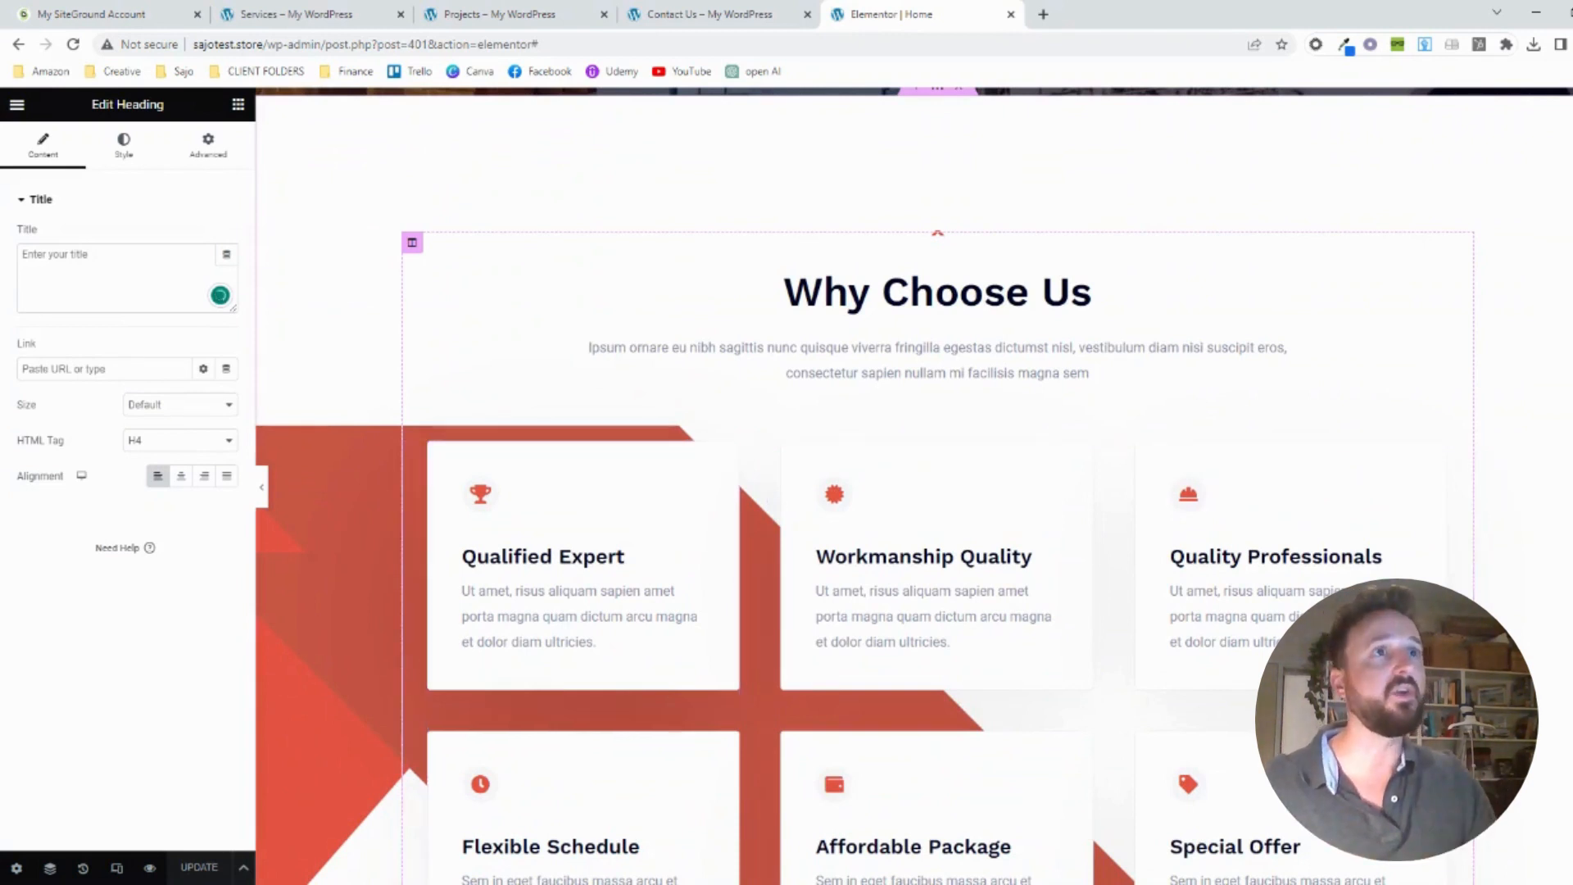
Leave the editor to view the live home page and check its sections down to Why Choose Us
{"action": "left_click", "coordinate": [18, 107]}
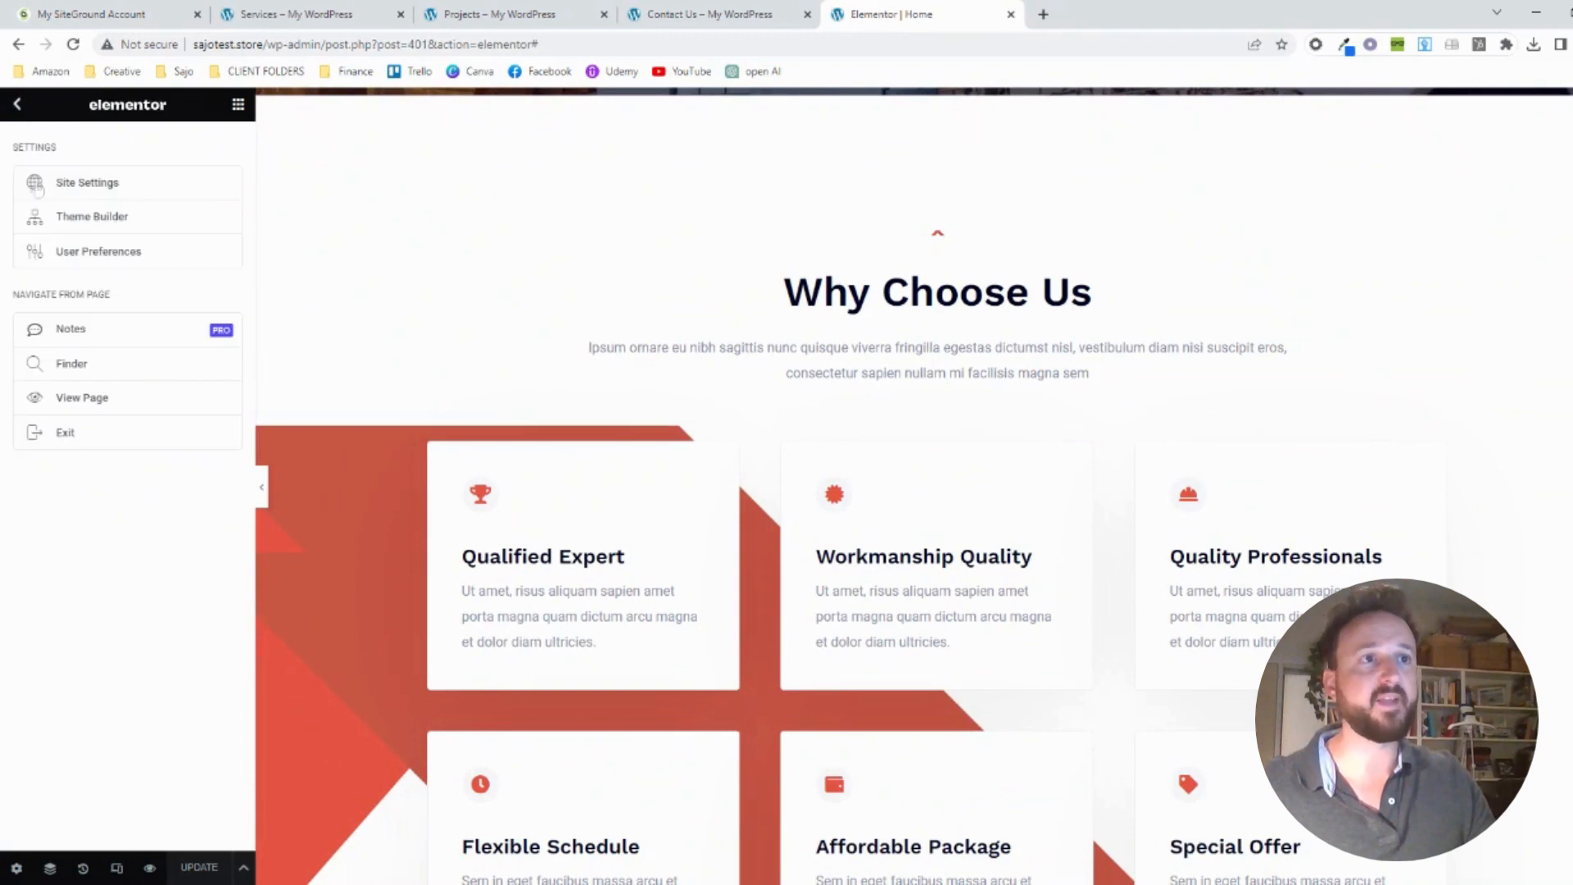
{"action": "left_click", "coordinate": [84, 400]}
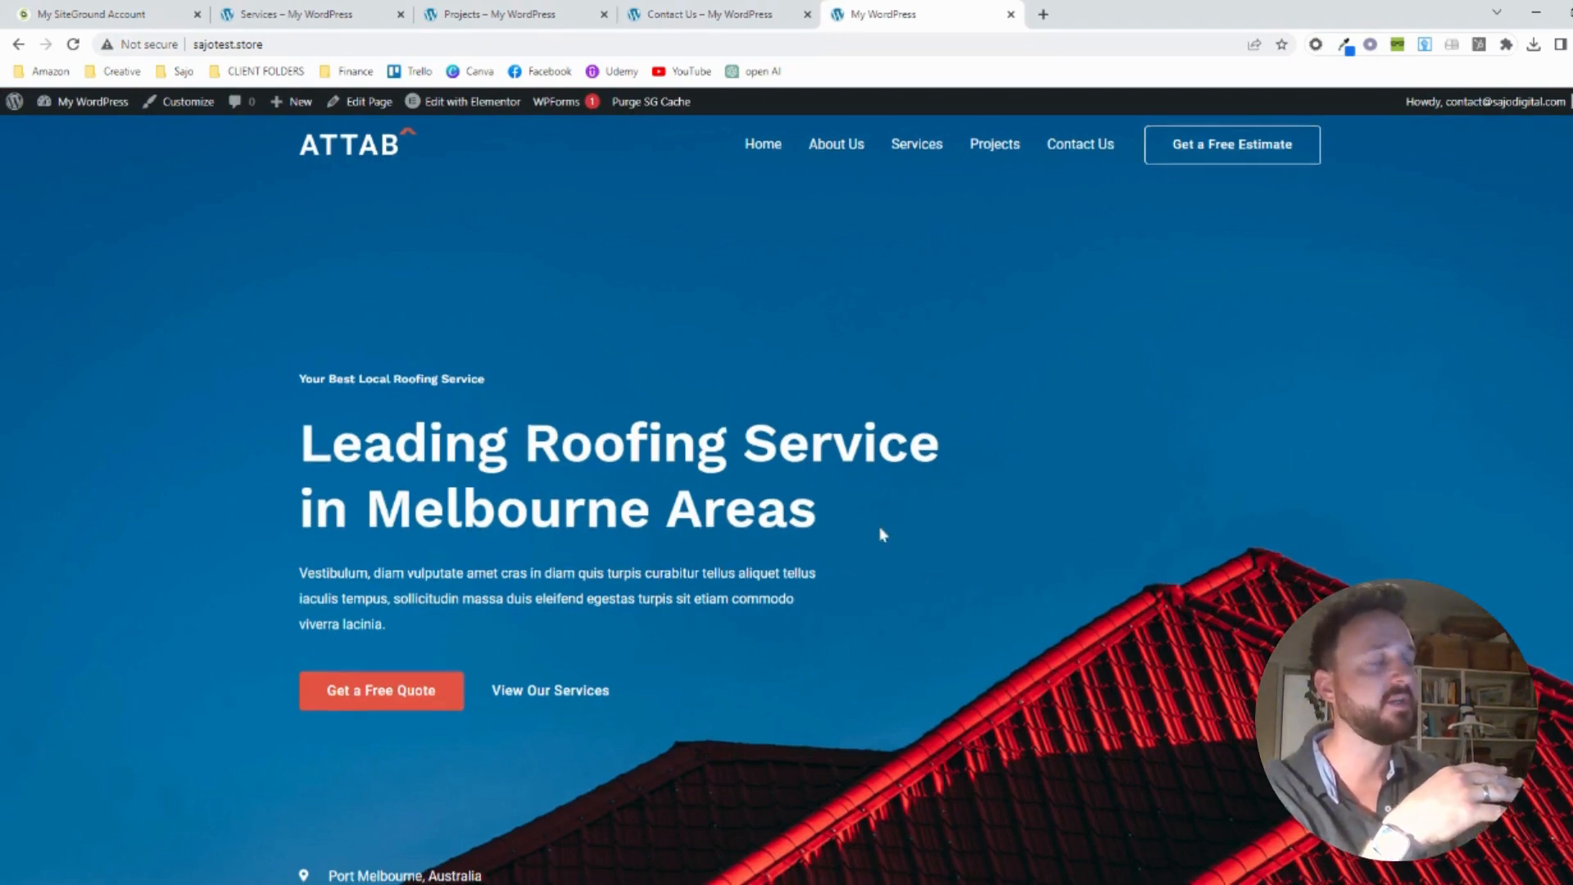
{"action": "scroll", "coordinate": [878, 533], "scroll_direction": "down", "scroll_amount": 8}
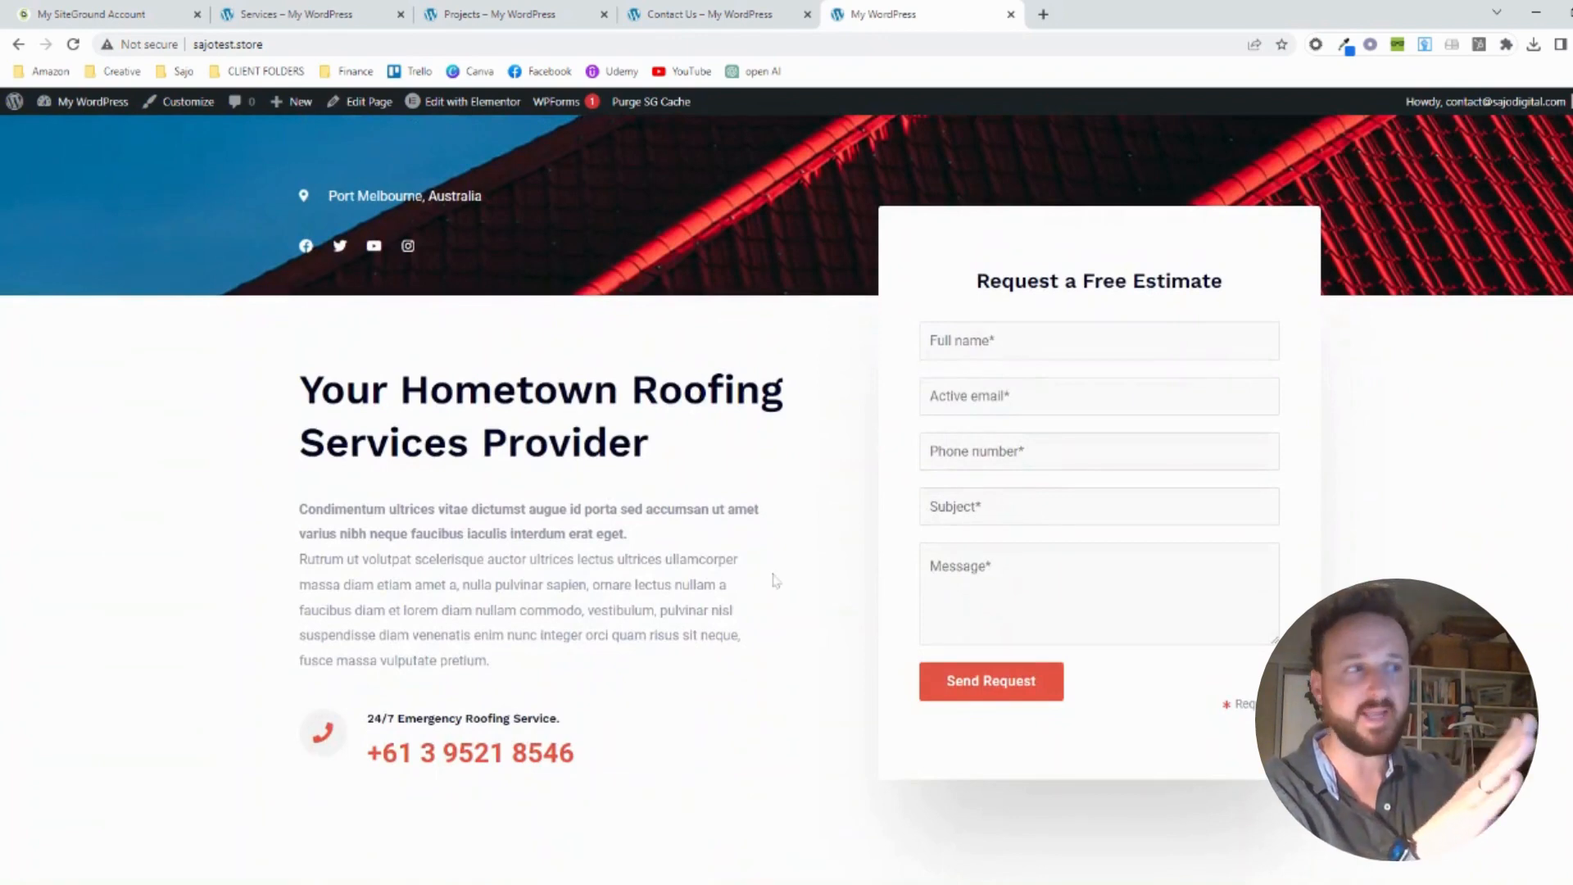
{"action": "scroll", "coordinate": [775, 580], "scroll_direction": "down", "scroll_amount": 12}
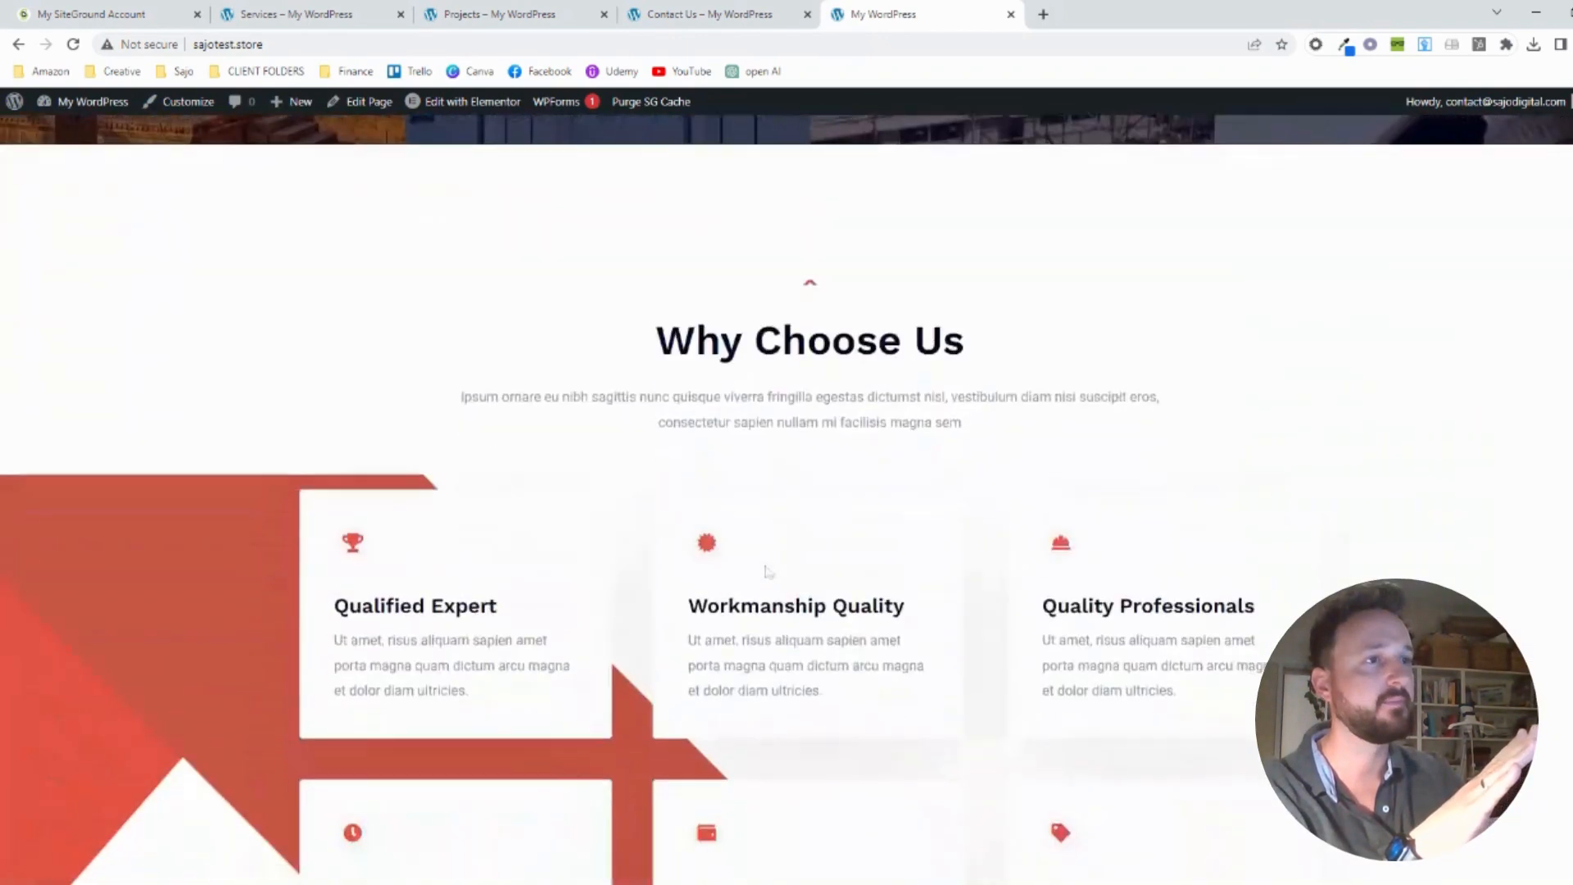
{"action": "scroll", "coordinate": [767, 571], "scroll_direction": "down", "scroll_amount": 4}
{"action": "scroll", "coordinate": [767, 571], "scroll_direction": "up", "scroll_amount": 4}
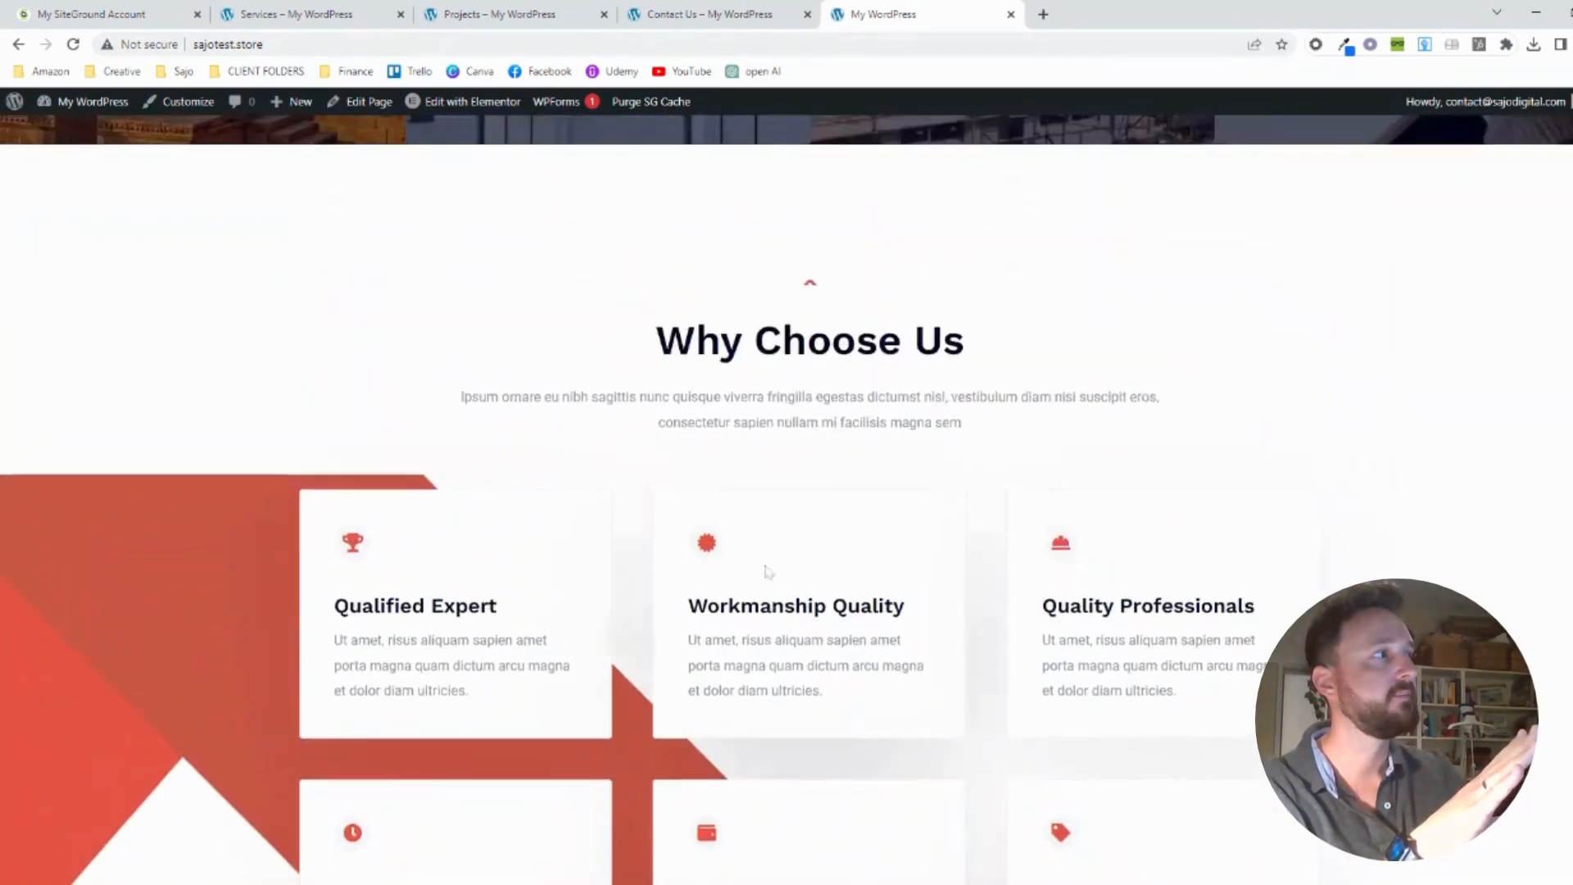
{"action": "scroll", "coordinate": [767, 571], "scroll_direction": "up", "scroll_amount": 20}
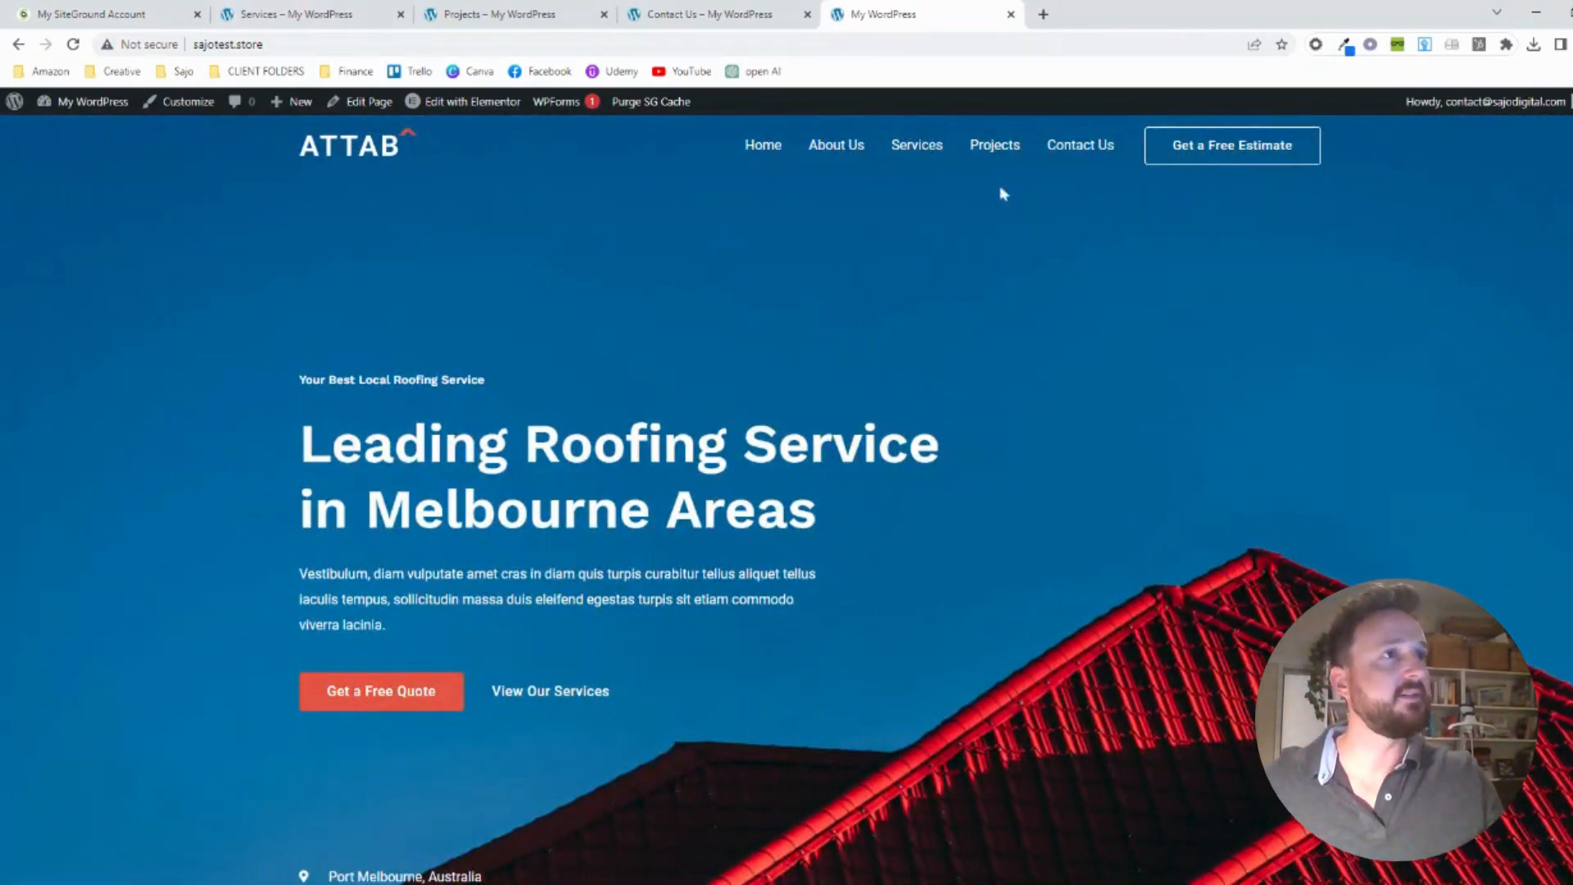
Look over the live home page down to its footer and open the site in the theme customizer
{"action": "scroll", "coordinate": [776, 301], "scroll_direction": "down", "scroll_amount": 1}
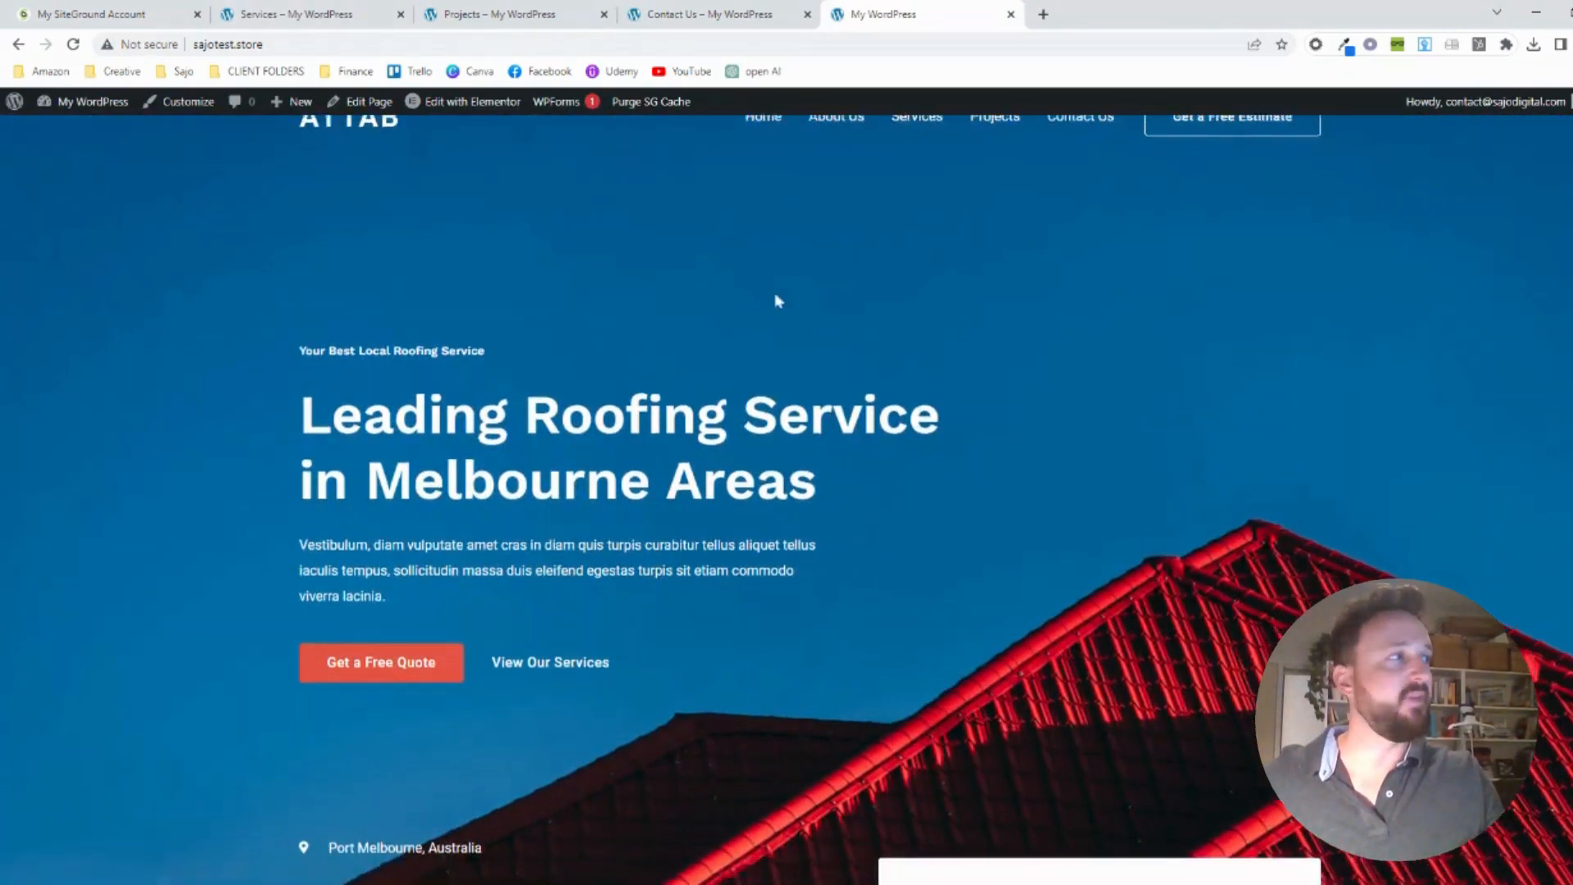
{"action": "scroll", "coordinate": [776, 301], "scroll_direction": "down", "scroll_amount": 20}
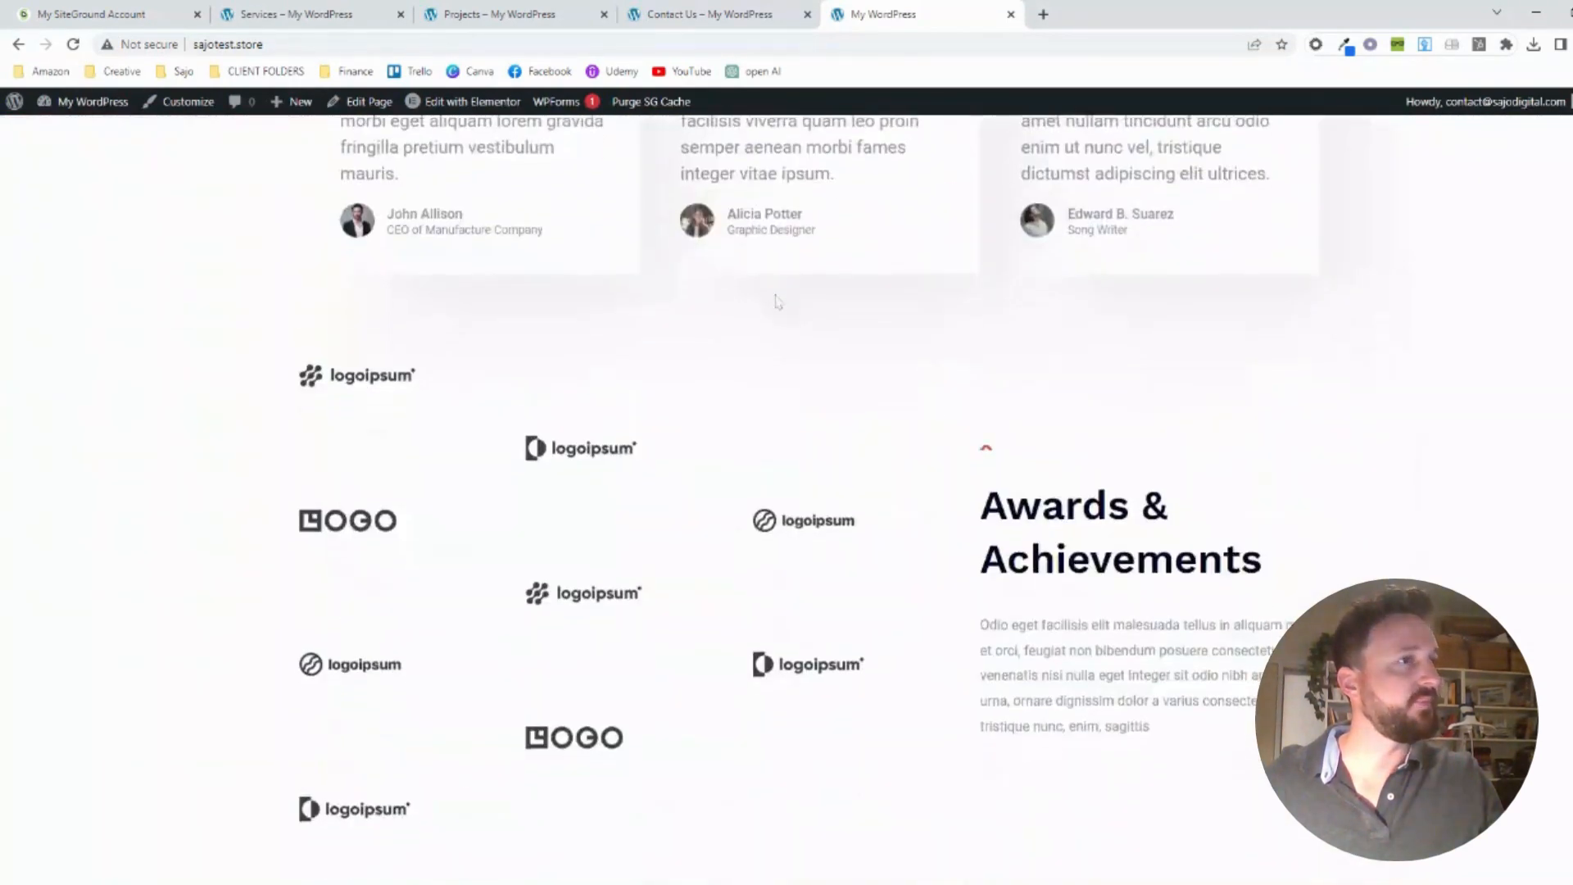
{"action": "scroll", "coordinate": [776, 301], "scroll_direction": "down", "scroll_amount": 10}
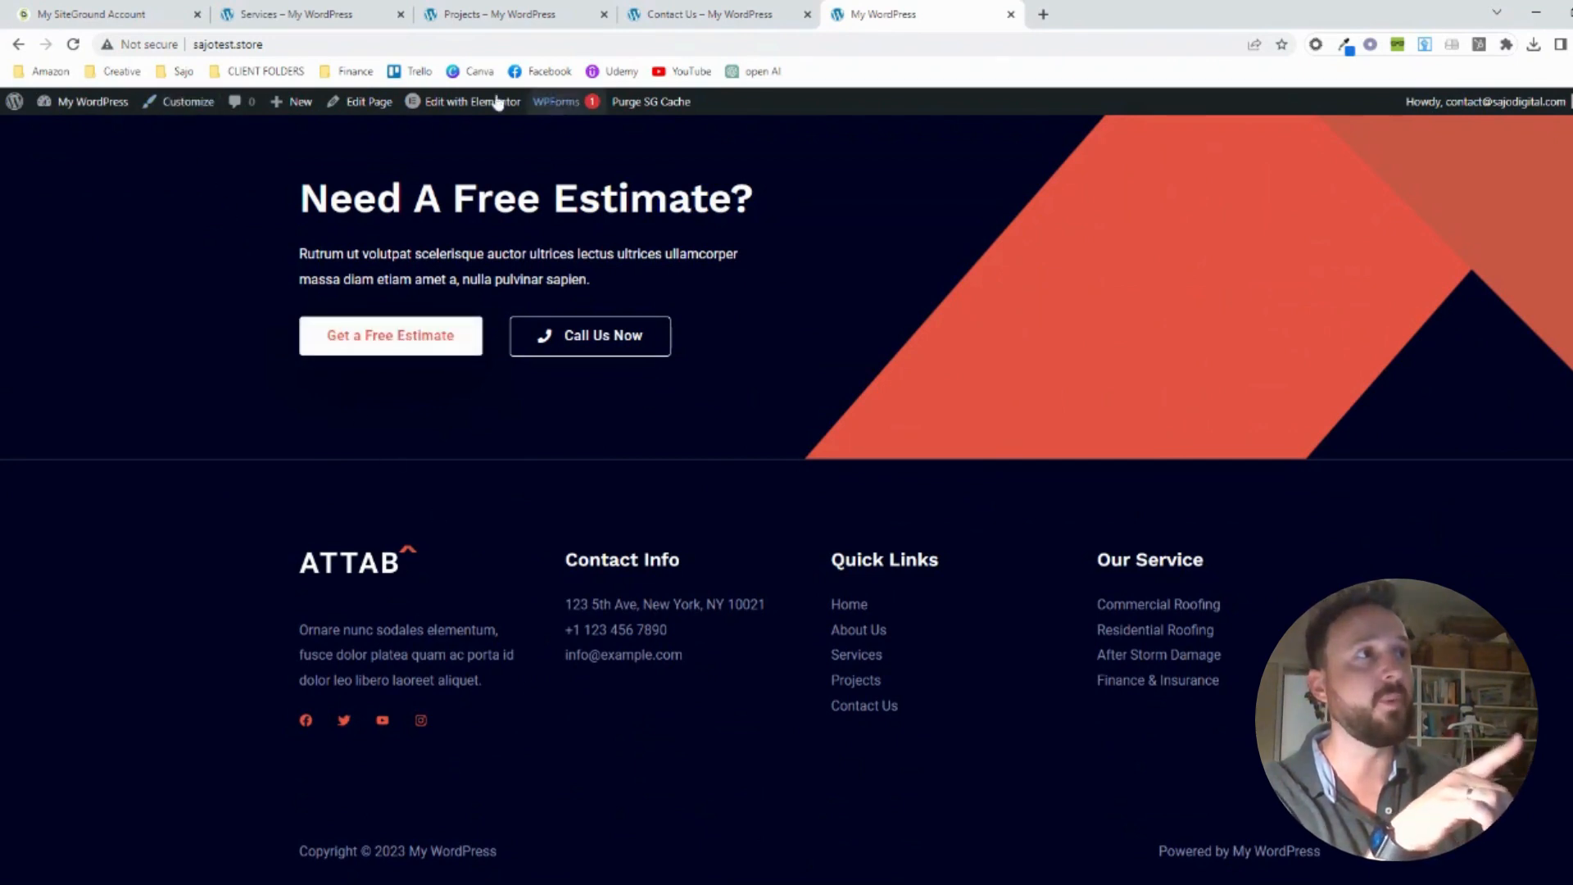
{"action": "mouse_move", "coordinate": [452, 104]}
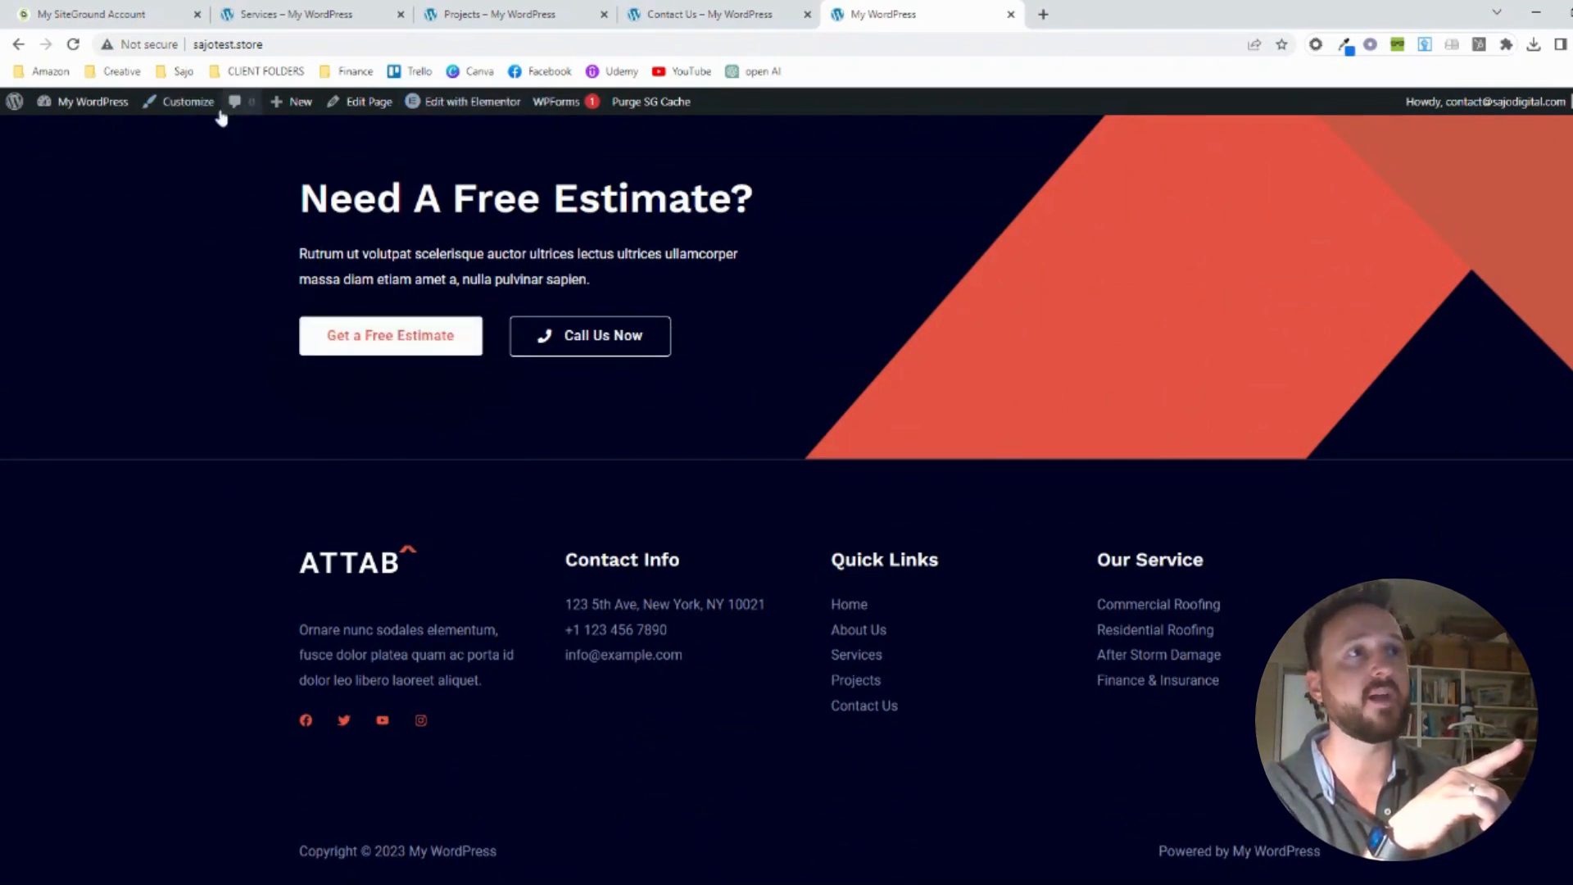
{"action": "left_click", "coordinate": [190, 102]}
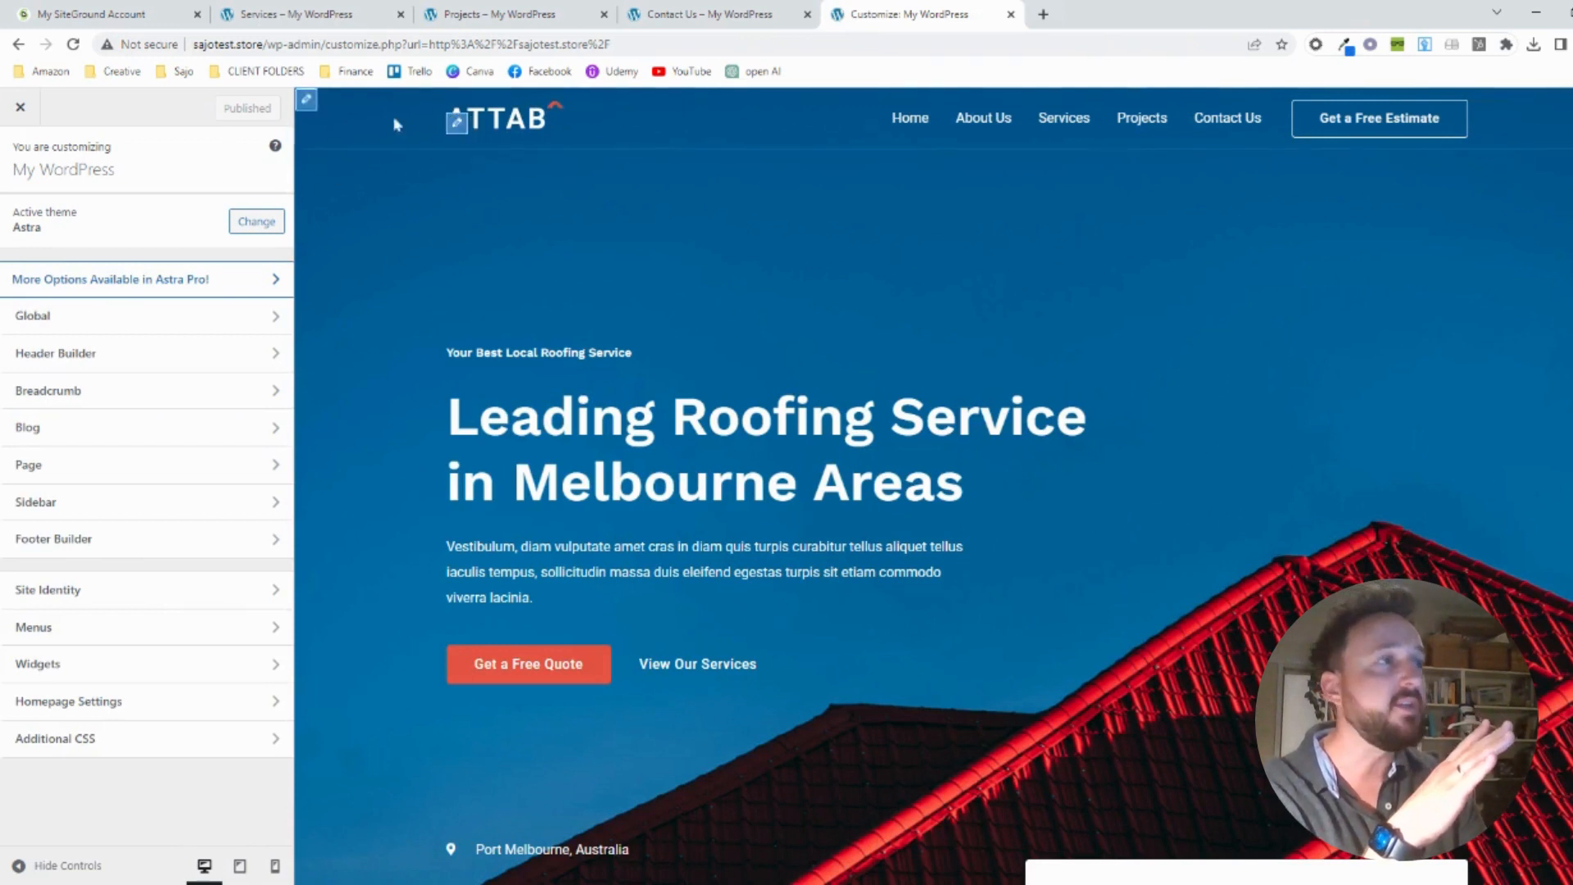
Change the header button's text to "Get a Free Quote" and publish the change
{"action": "mouse_move", "coordinate": [889, 115]}
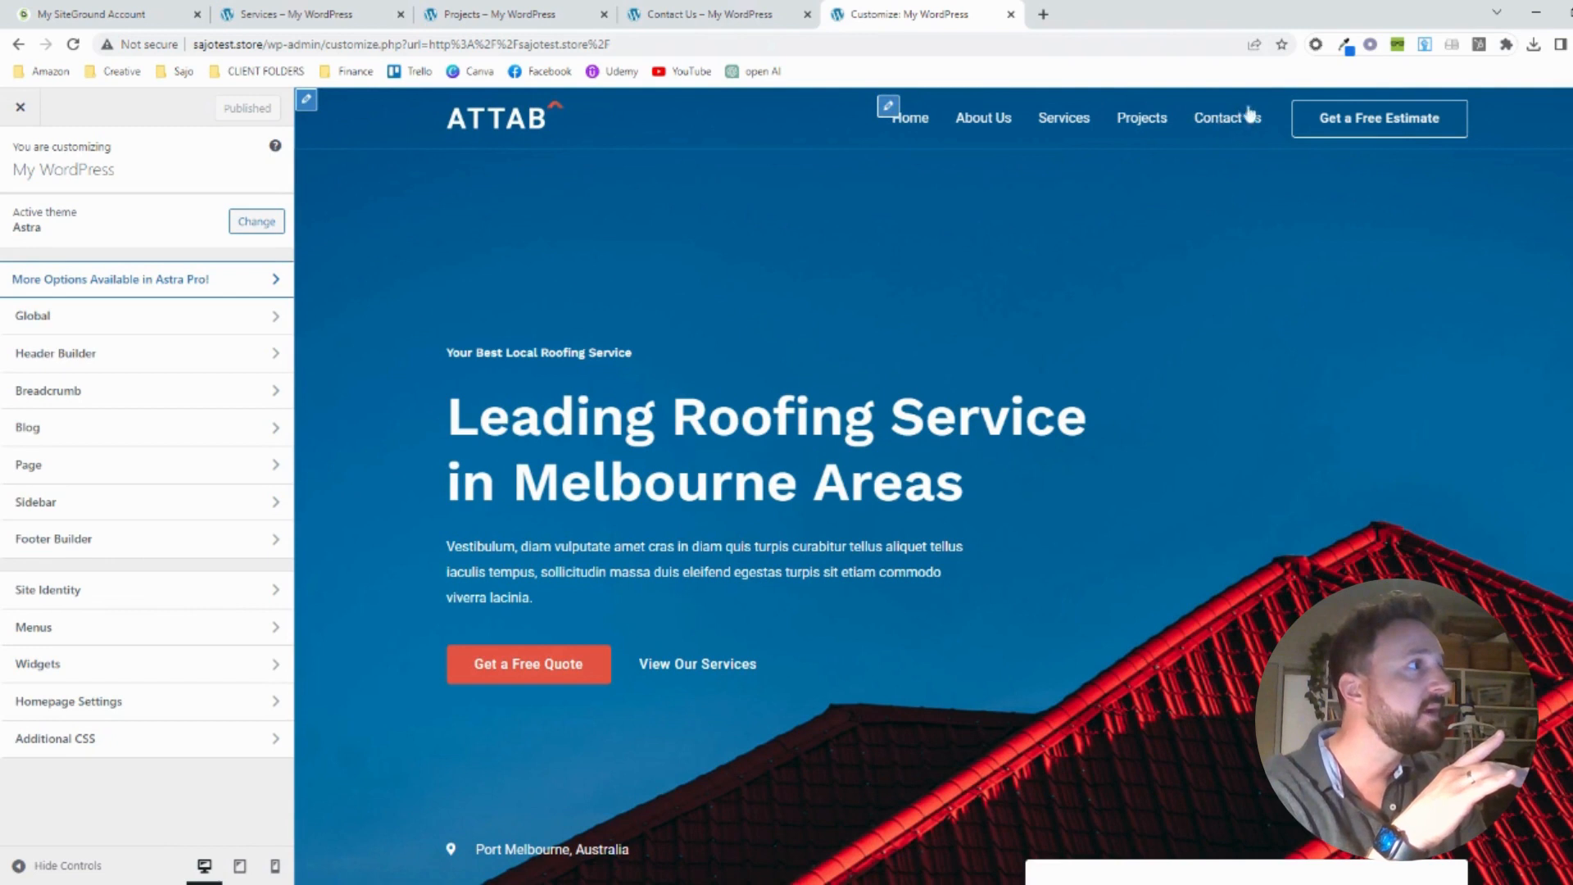
{"action": "mouse_move", "coordinate": [1309, 116]}
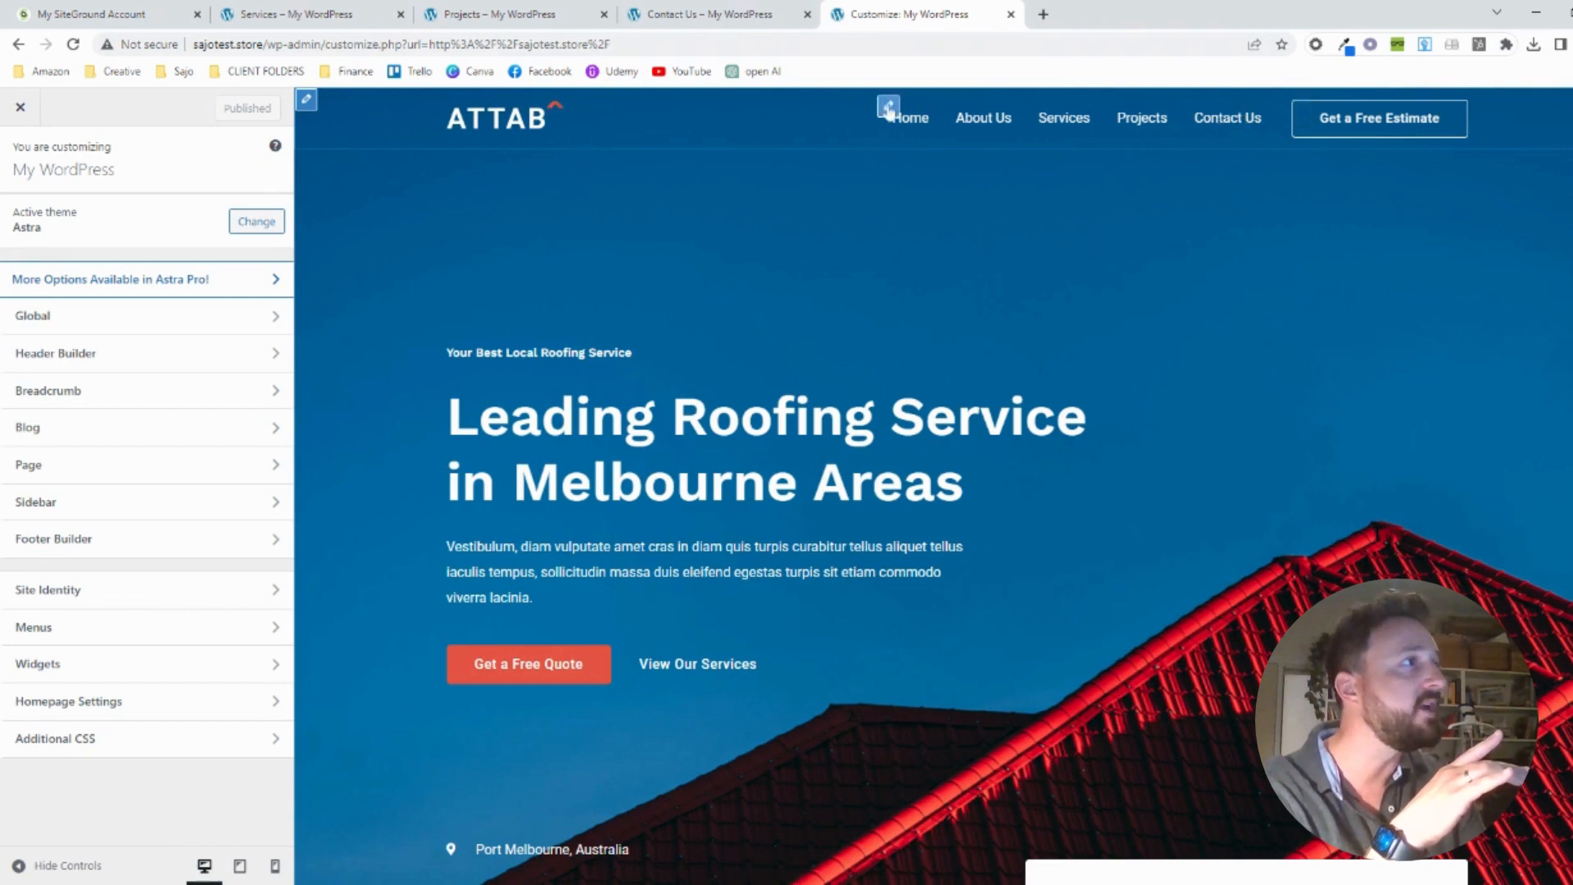
{"action": "left_click", "coordinate": [1300, 110]}
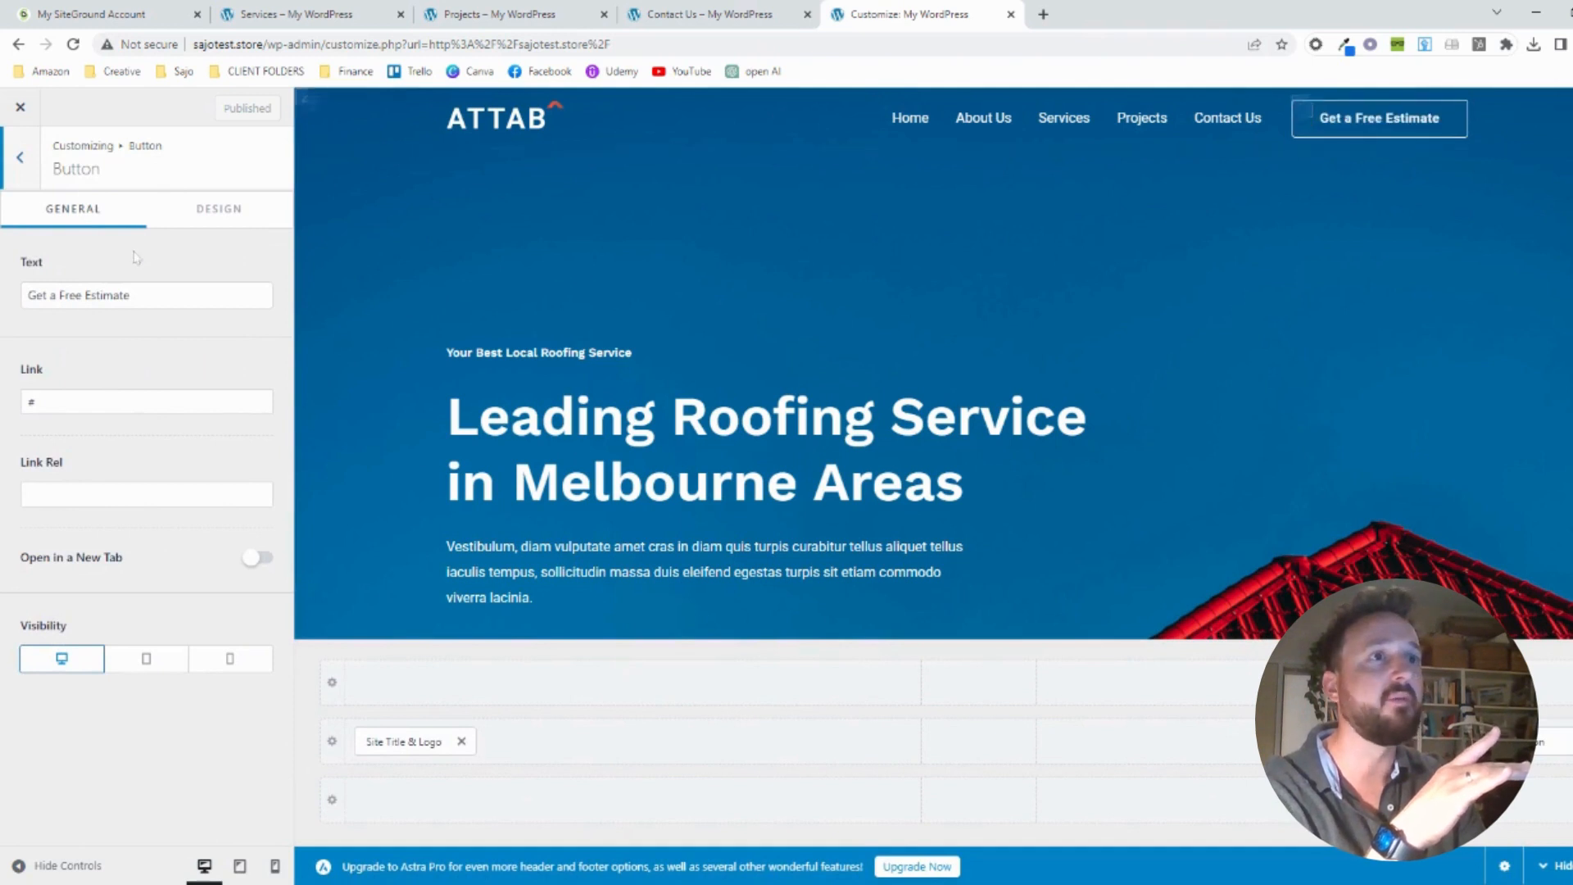
{"action": "key", "text": "BackSpace"}
{"action": "key", "text": "BackSpace"}
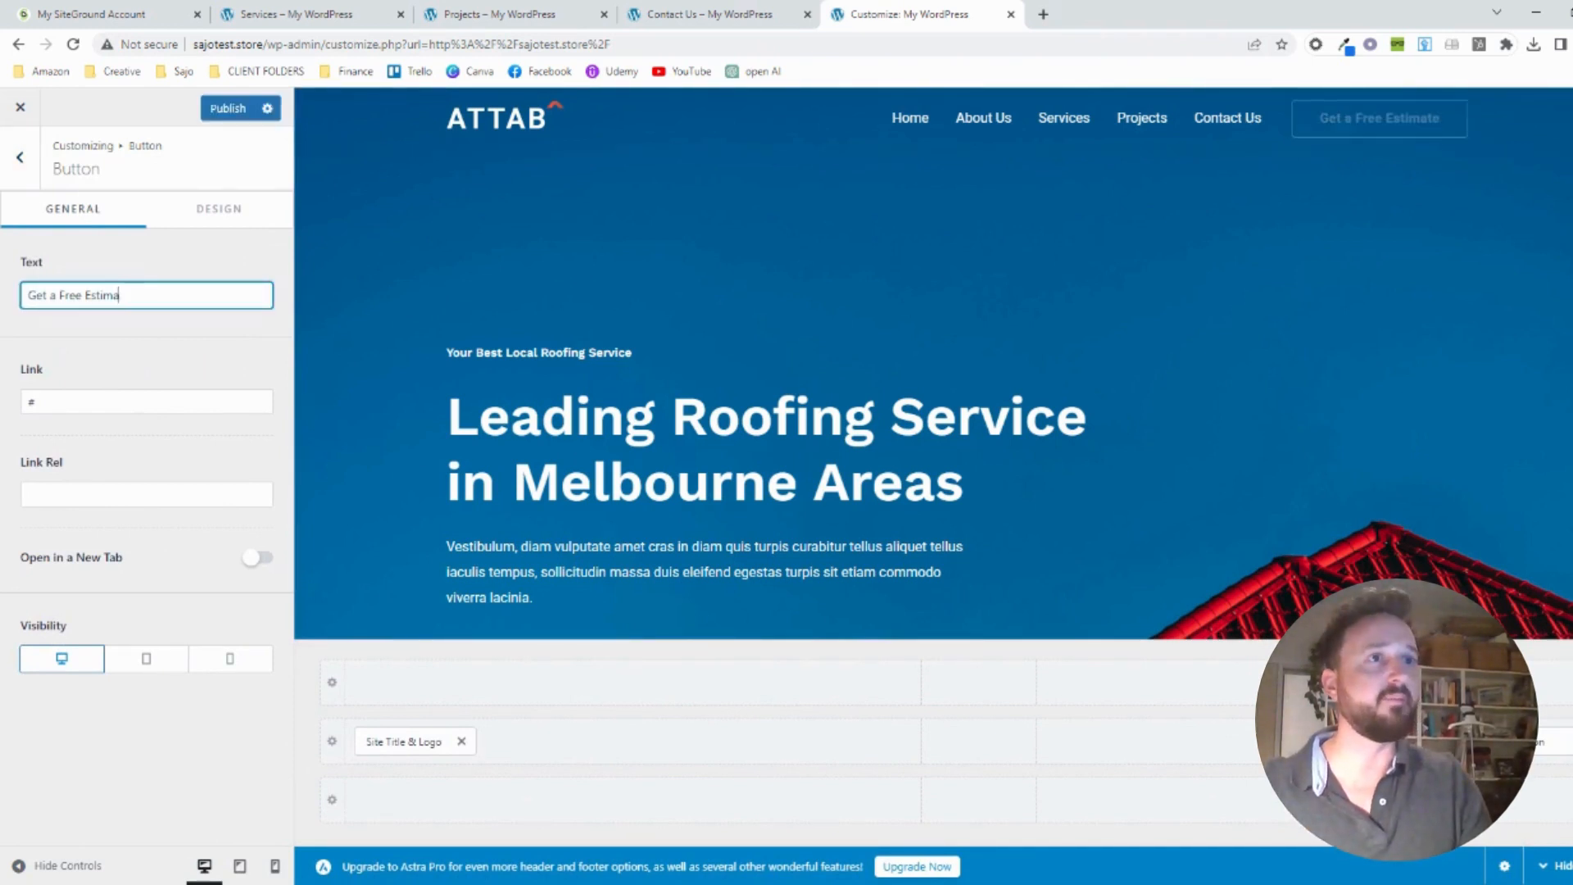
{"action": "type", "text": "Q"}
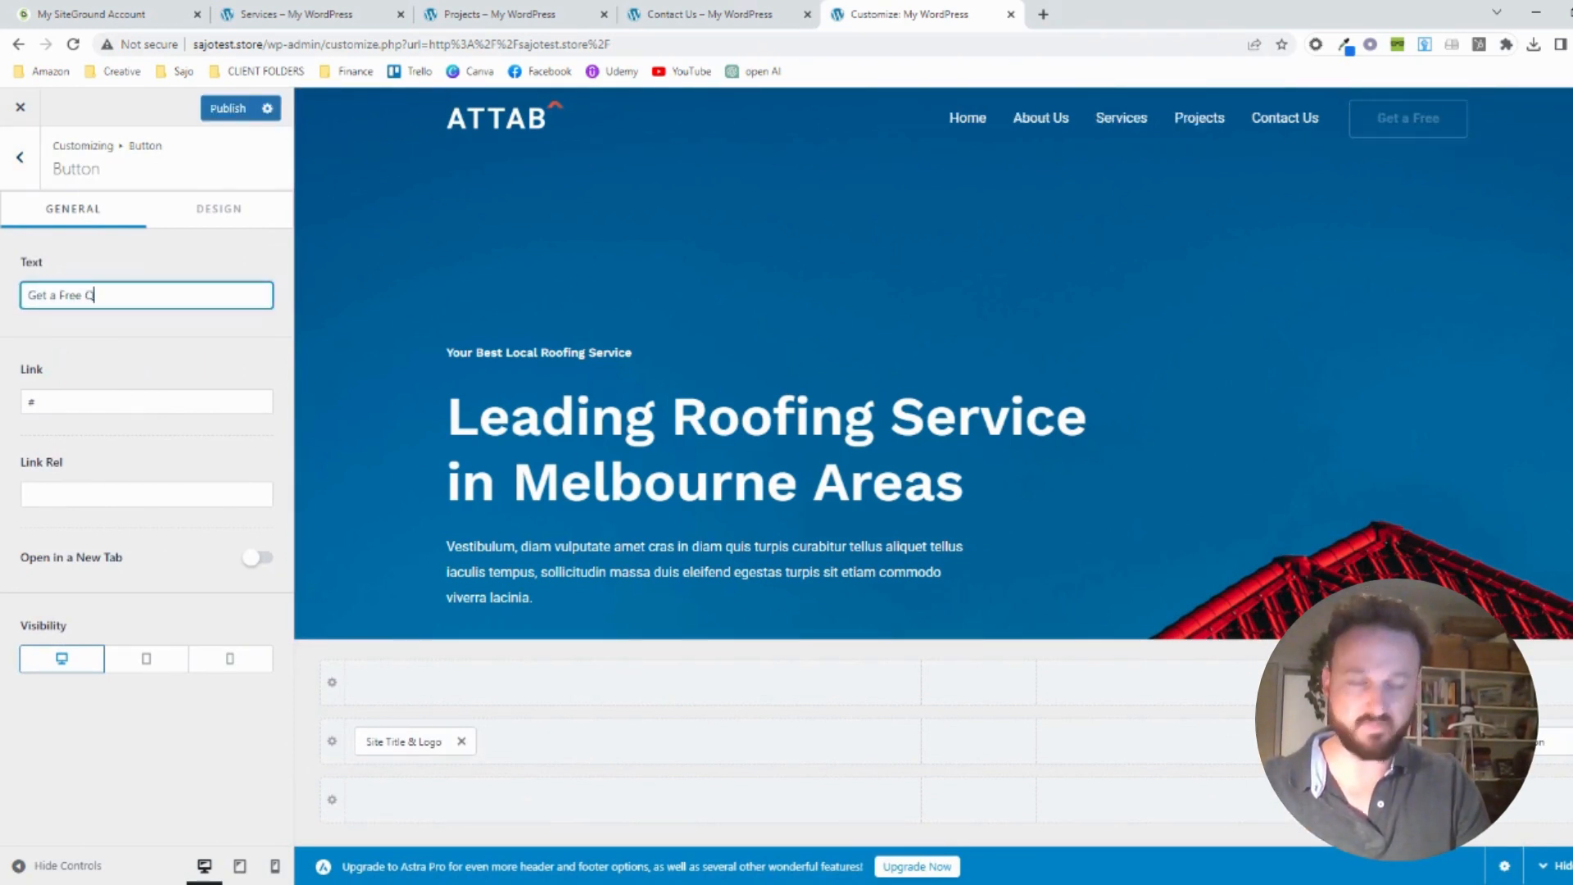
{"action": "type", "text": "uote"}
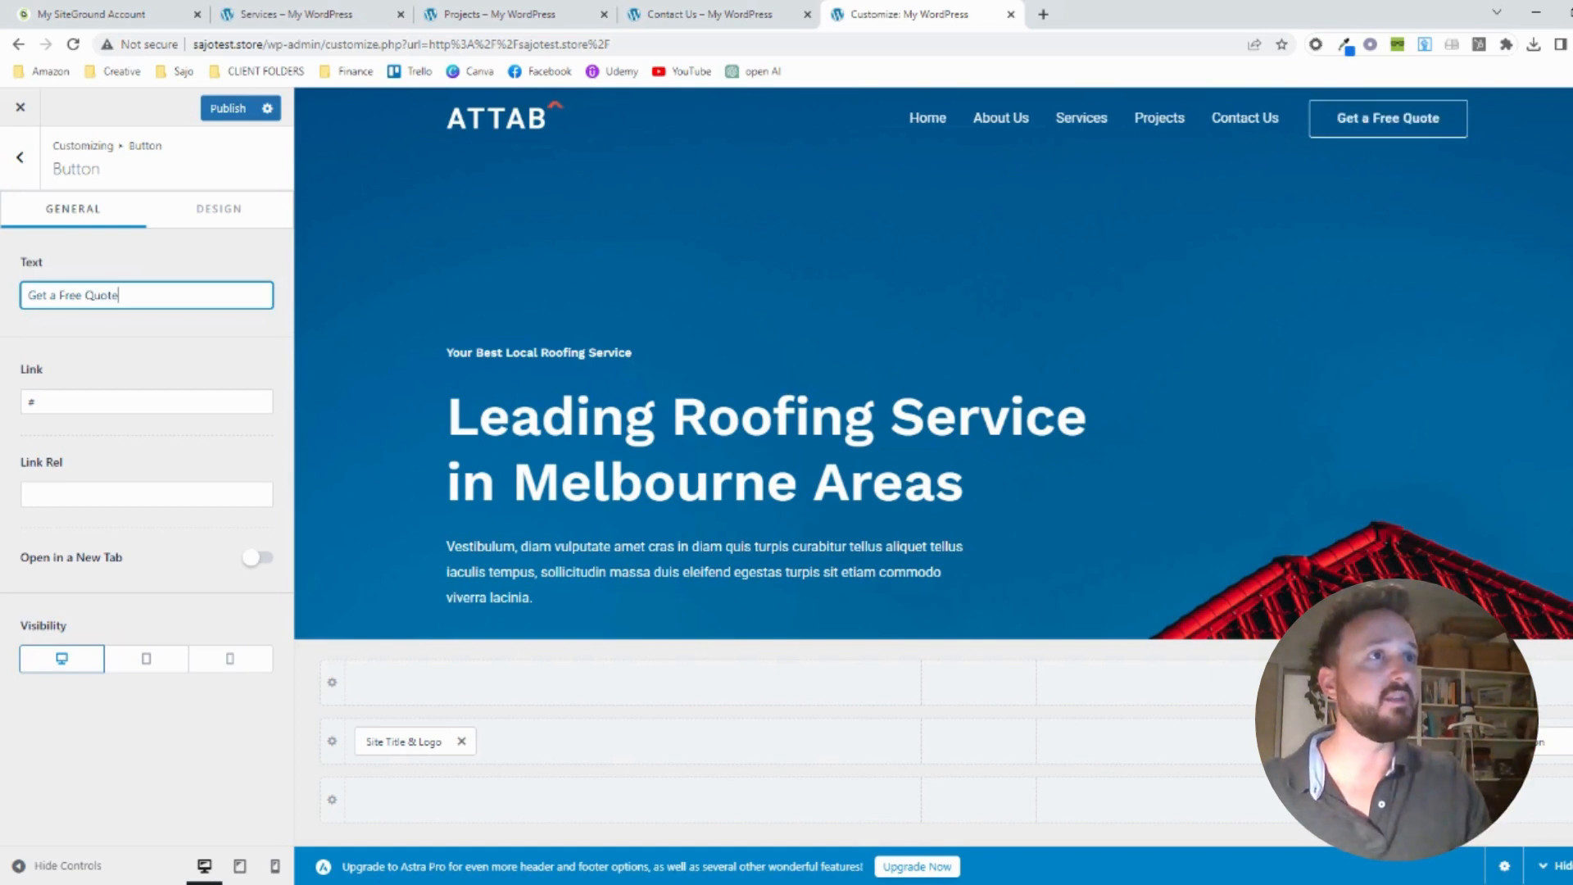
{"action": "left_click", "coordinate": [223, 111]}
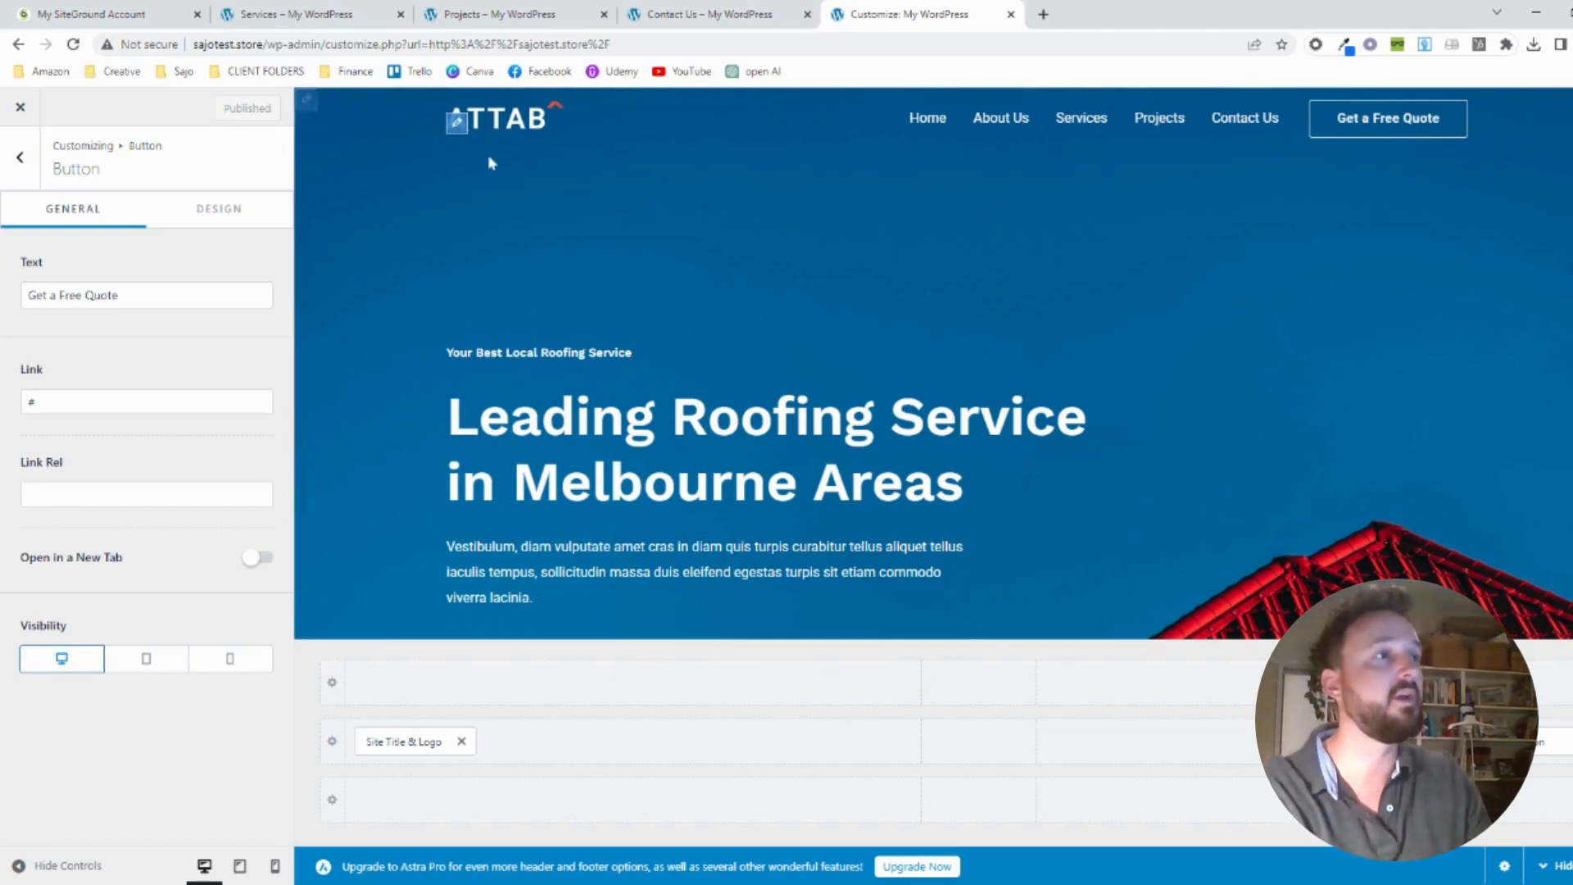
Open the footer's Contact Info menu for editing from the page preview
{"action": "scroll", "coordinate": [489, 162], "scroll_direction": "down", "scroll_amount": 5}
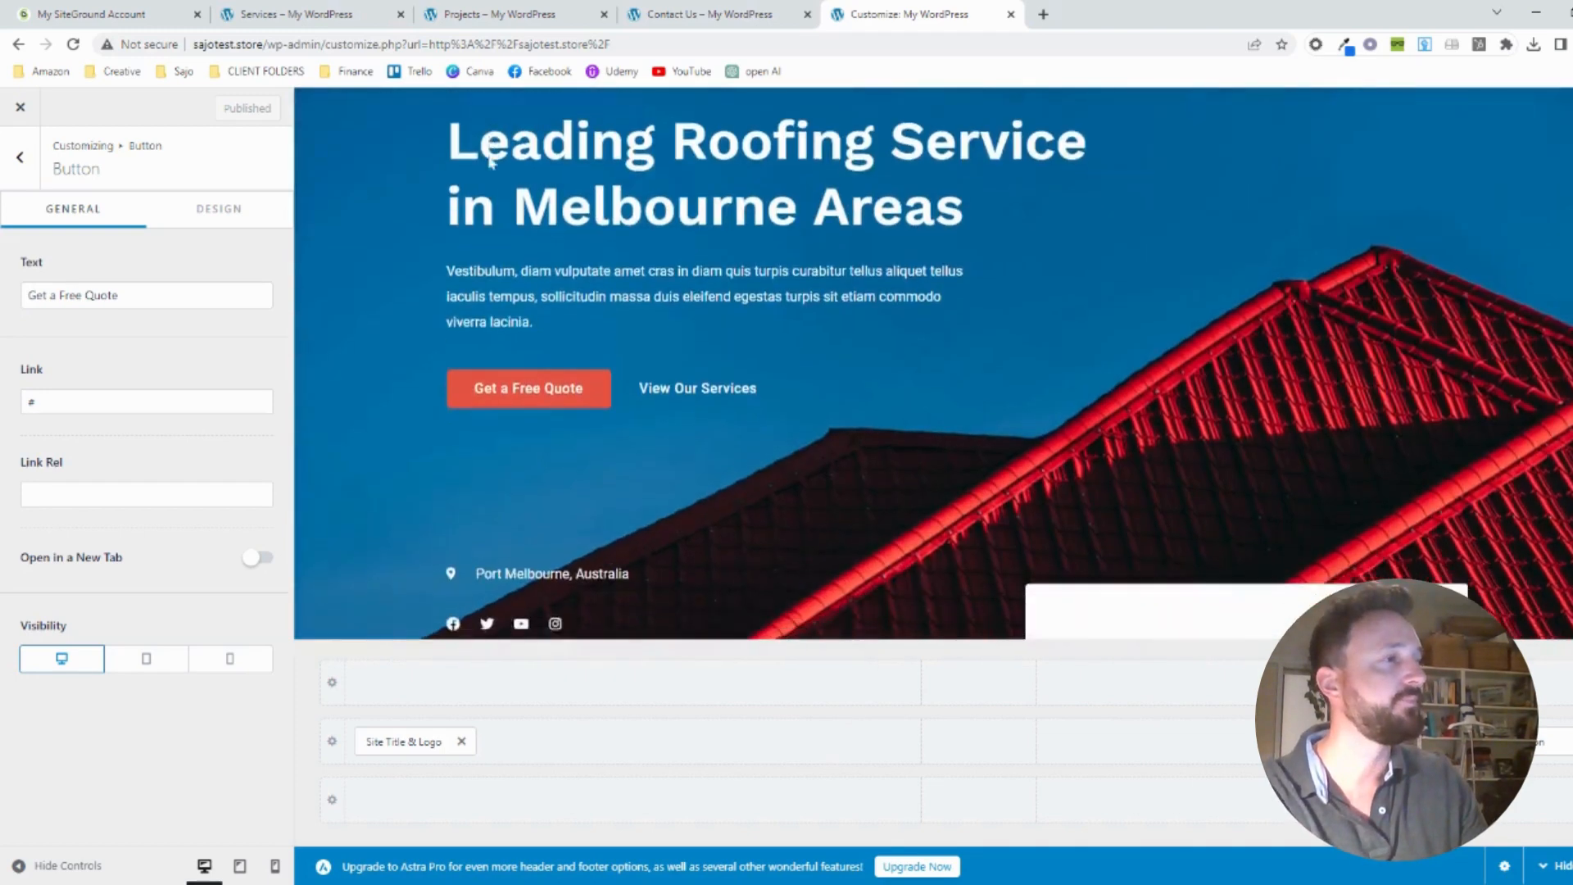
{"action": "scroll", "coordinate": [489, 162], "scroll_direction": "down", "scroll_amount": 10}
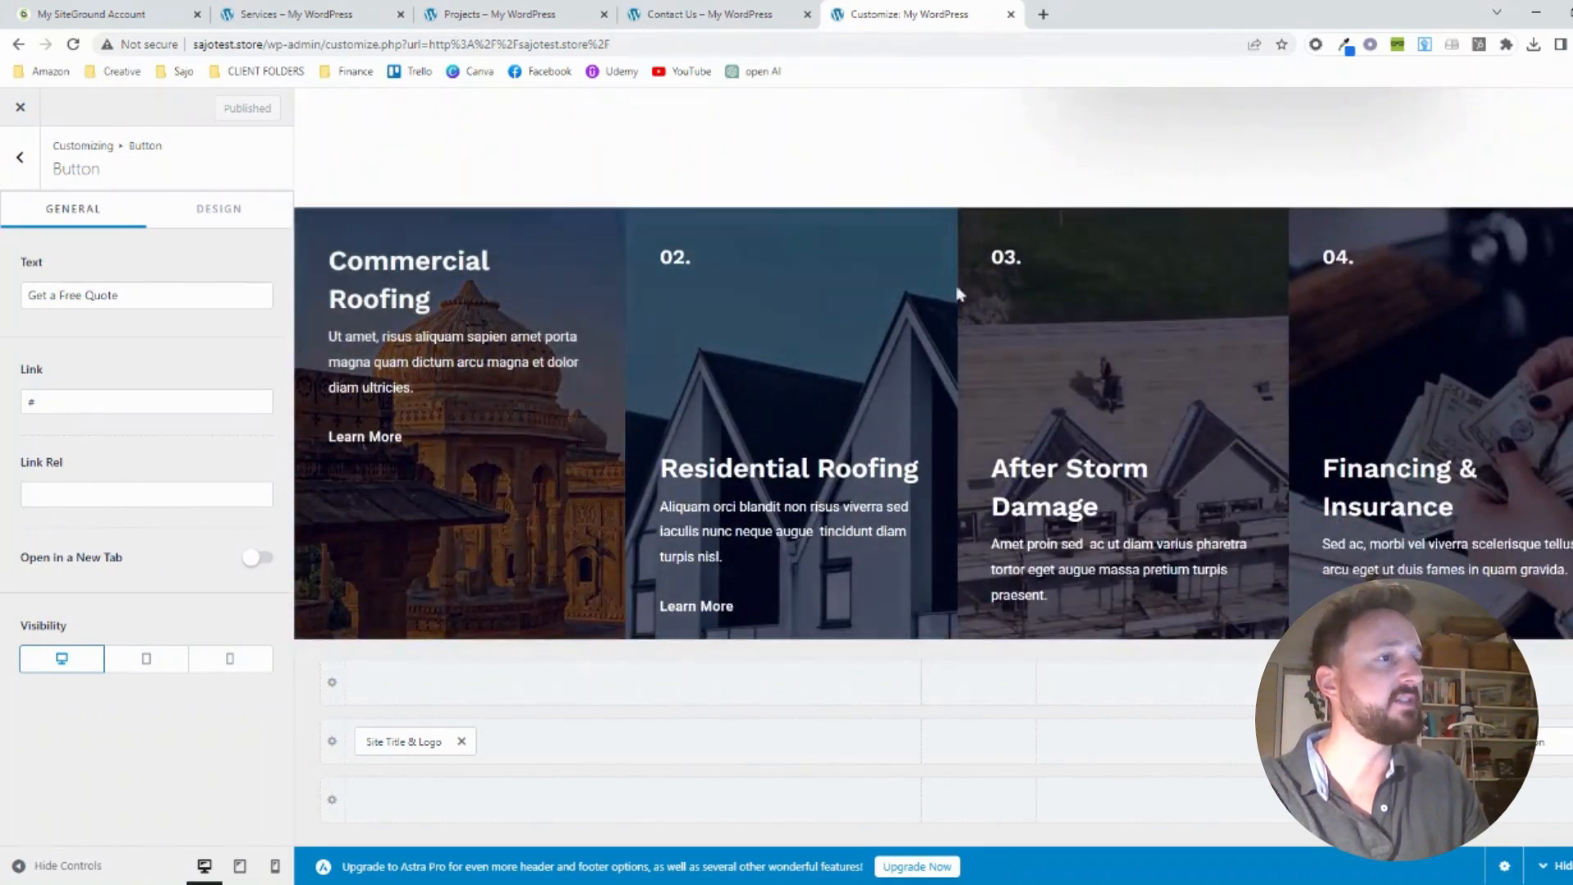
{"action": "scroll", "coordinate": [868, 315], "scroll_direction": "down", "scroll_amount": 2}
{"action": "scroll", "coordinate": [782, 336], "scroll_direction": "down", "scroll_amount": 8}
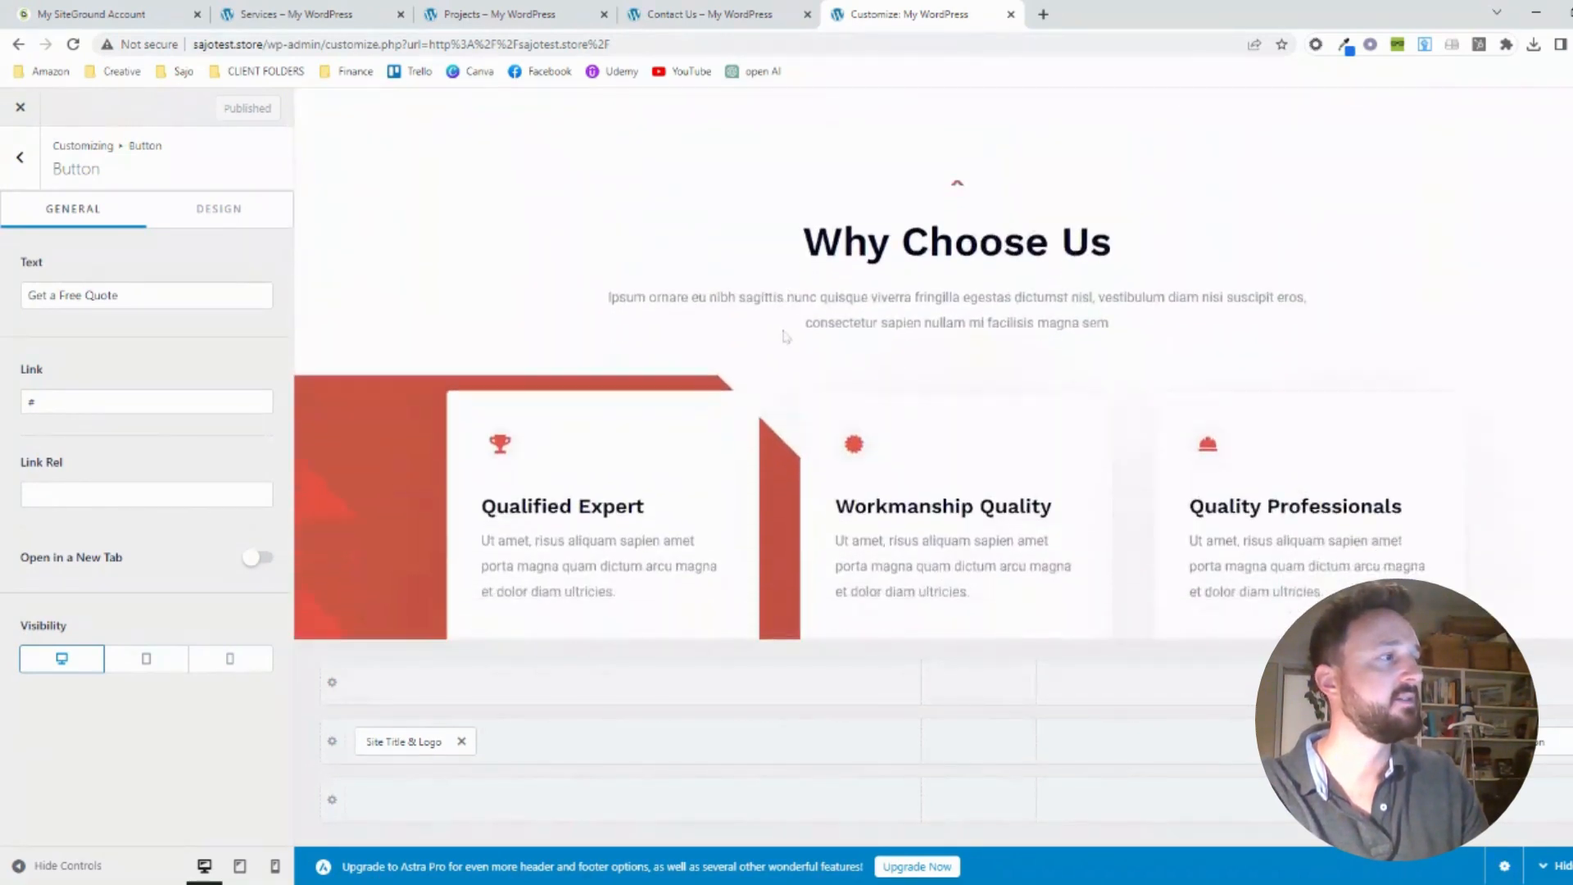
{"action": "scroll", "coordinate": [782, 335], "scroll_direction": "down", "scroll_amount": 15}
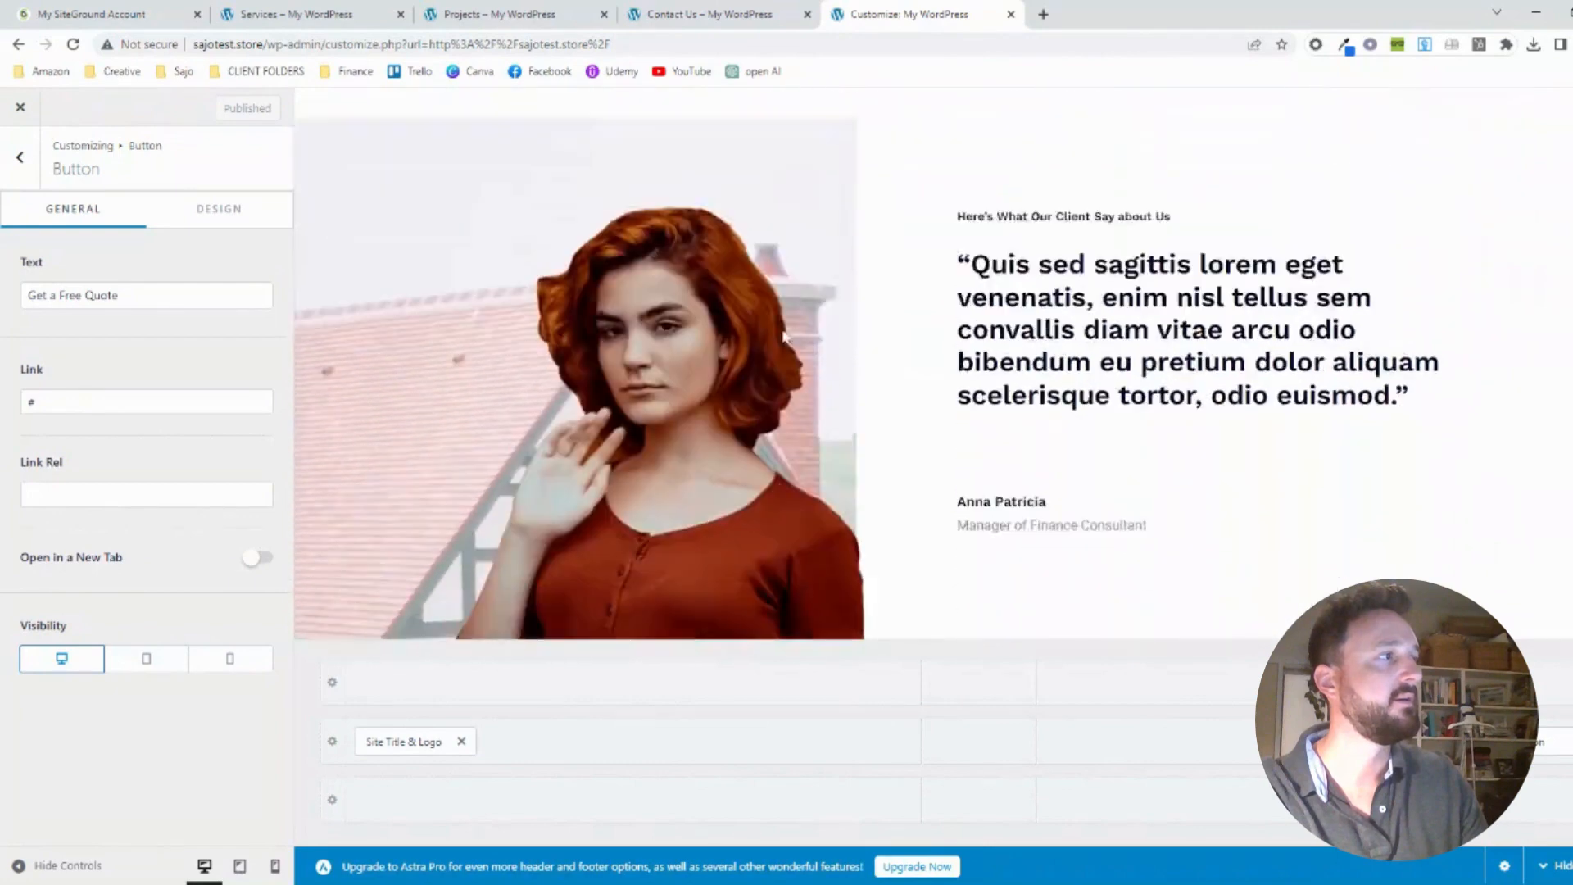
{"action": "scroll", "coordinate": [784, 336], "scroll_direction": "down", "scroll_amount": 10}
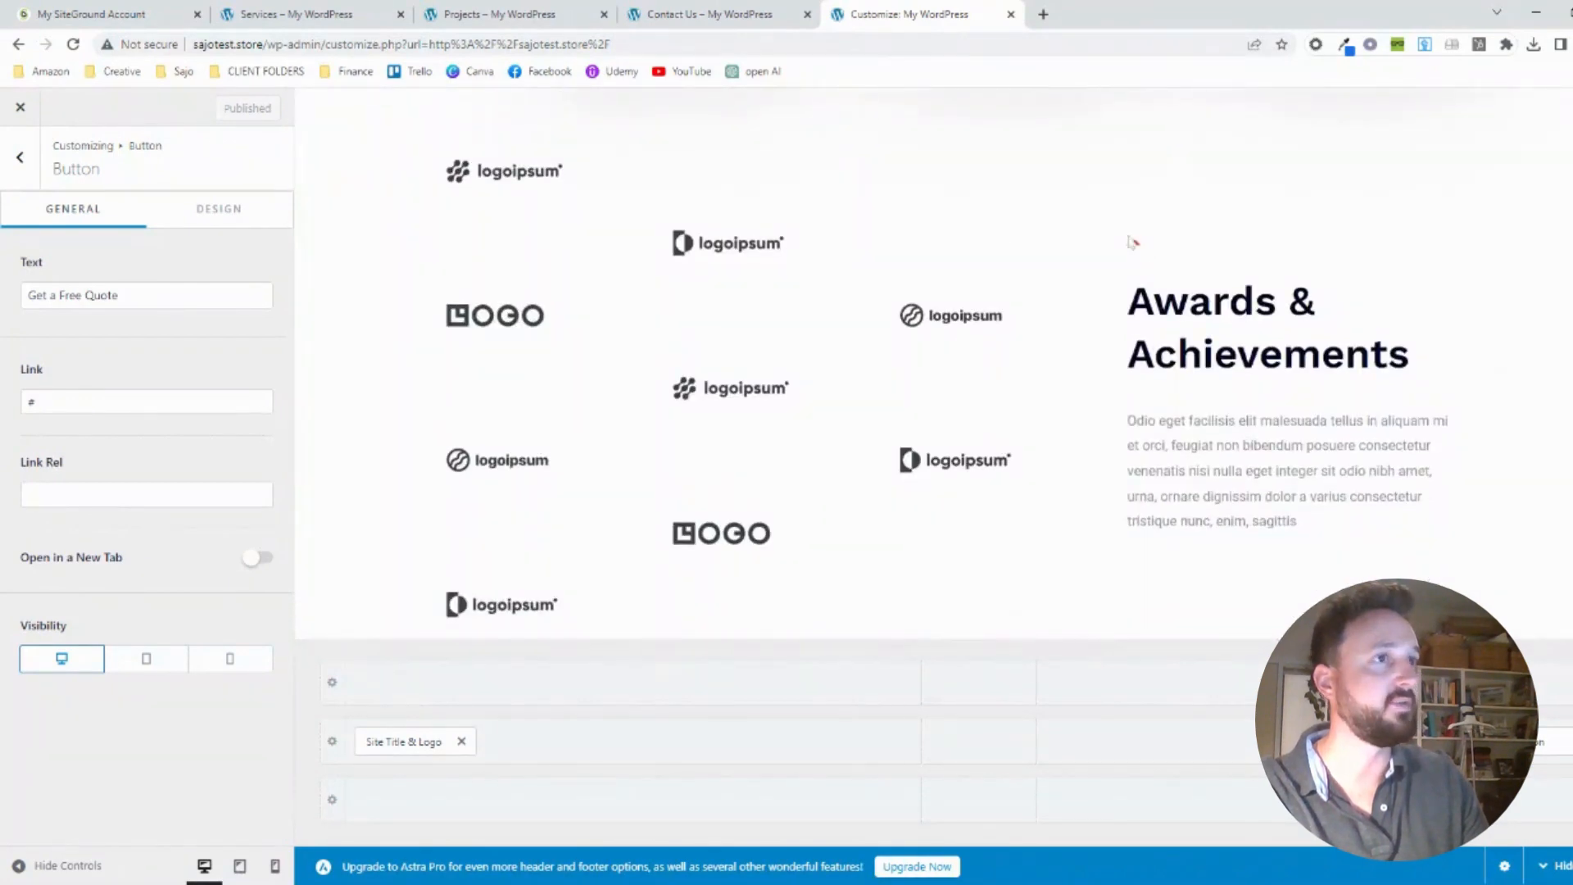
{"action": "scroll", "coordinate": [833, 405], "scroll_direction": "down", "scroll_amount": 10}
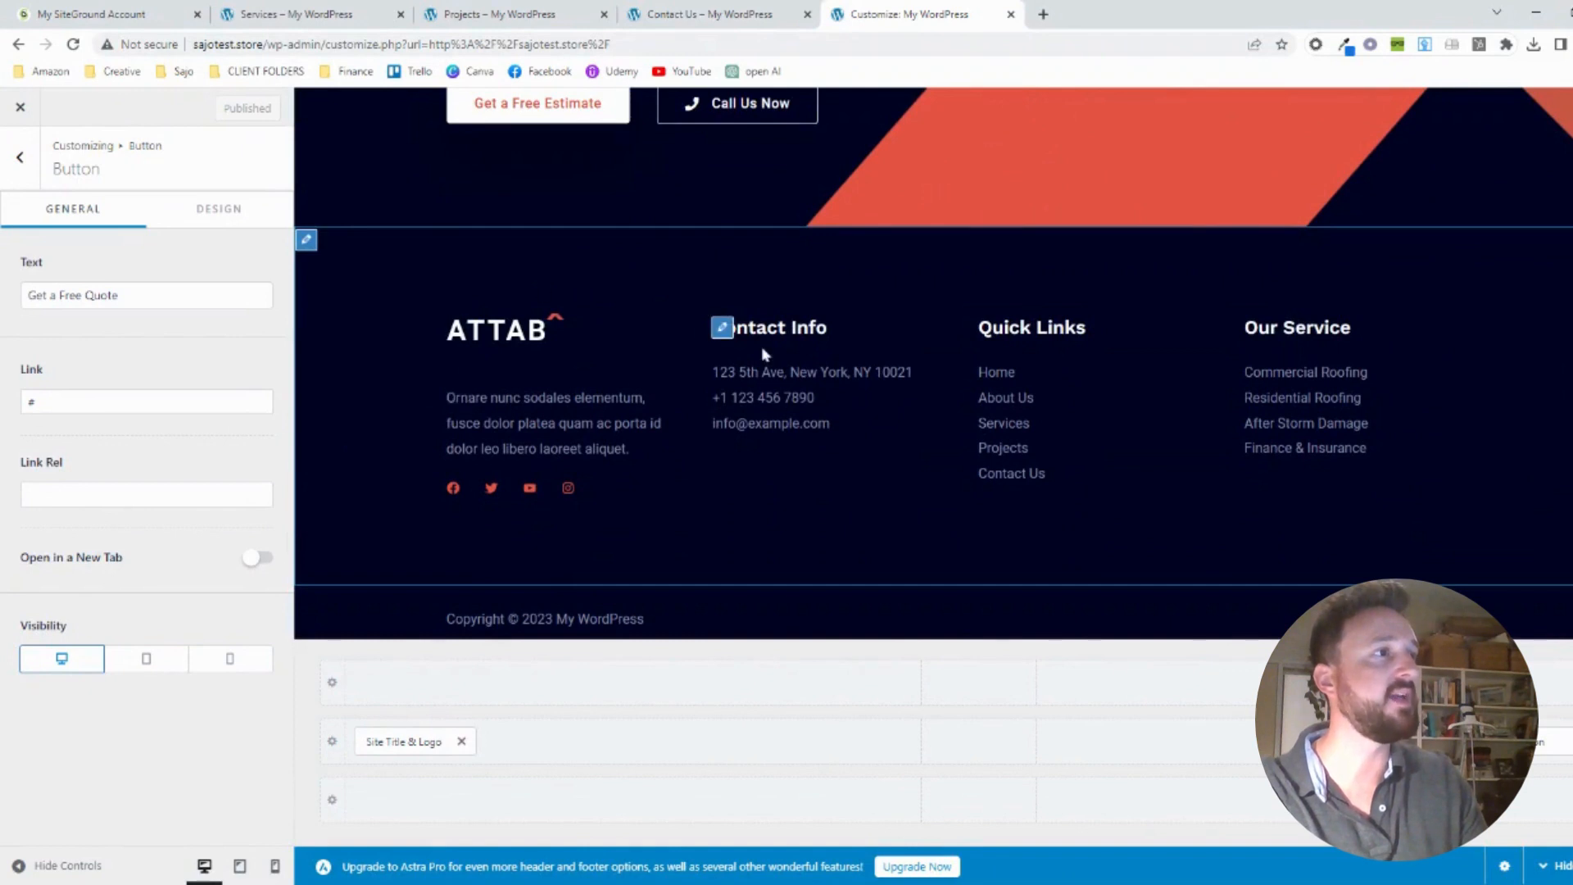
{"action": "left_click", "coordinate": [721, 328]}
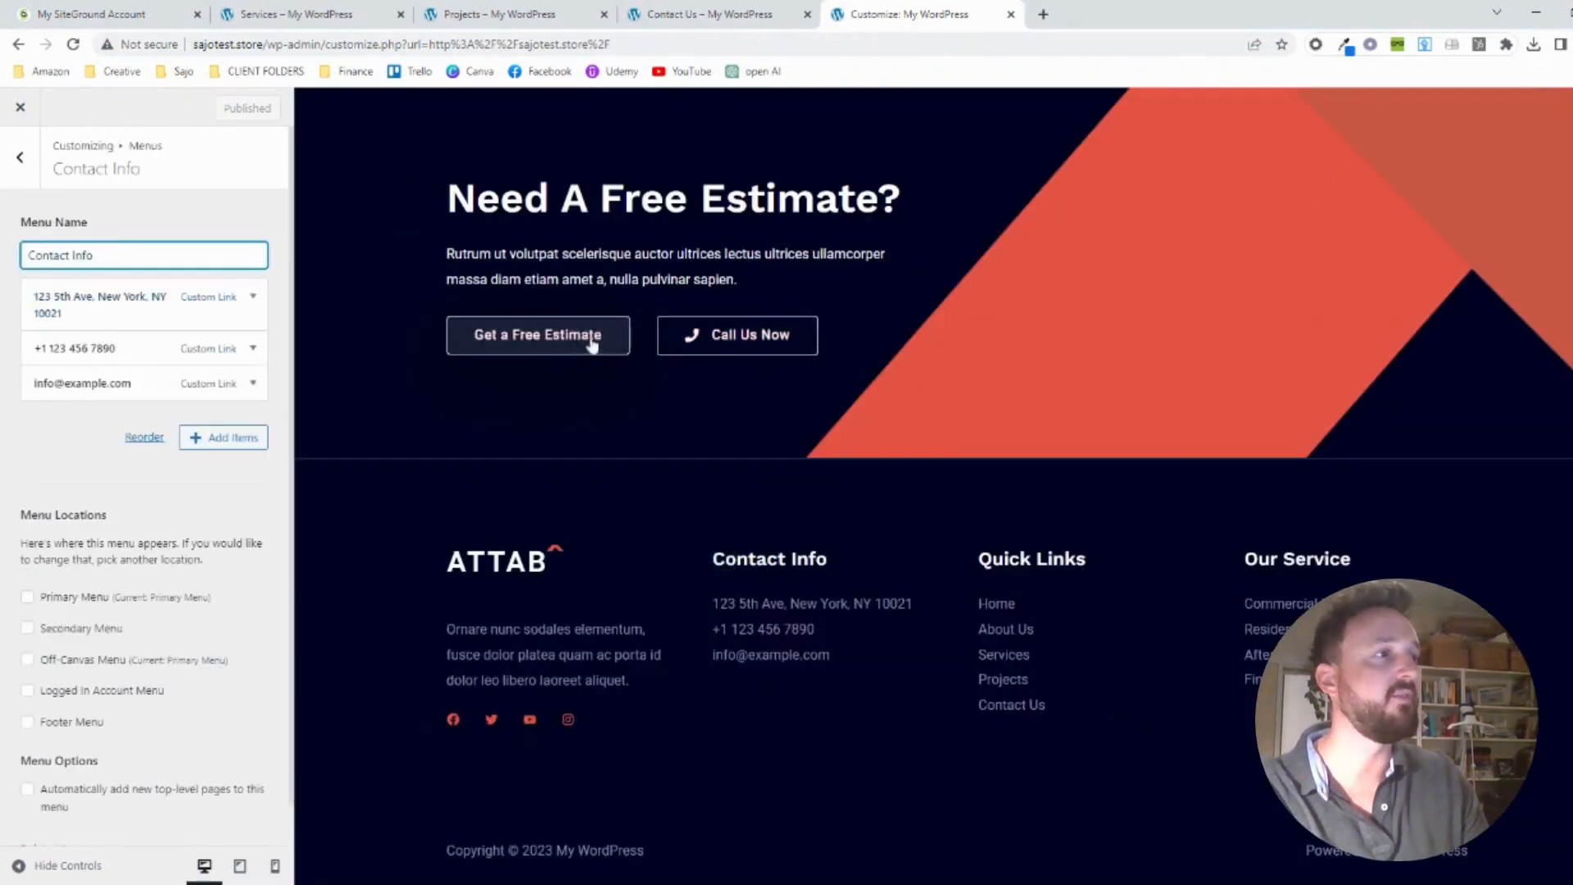
Set the navigation label of the Contact Info menu's address item to "Port Melbourne, Australia"
{"action": "left_click", "coordinate": [157, 319]}
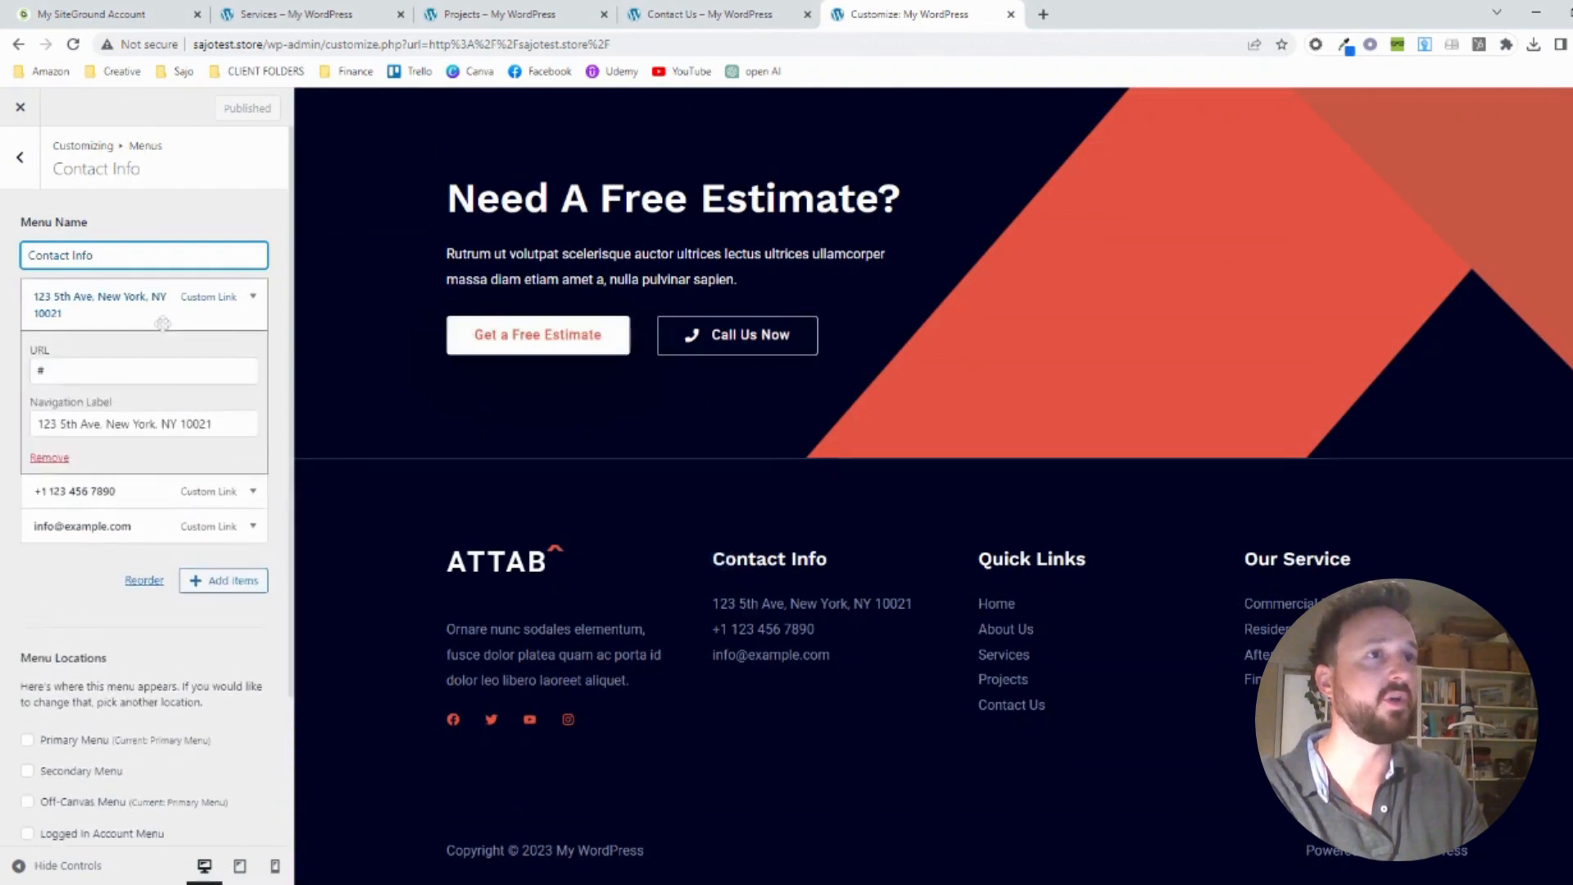
{"action": "left_click_drag", "start_coordinate": [215, 423], "coordinate": [36, 423]}
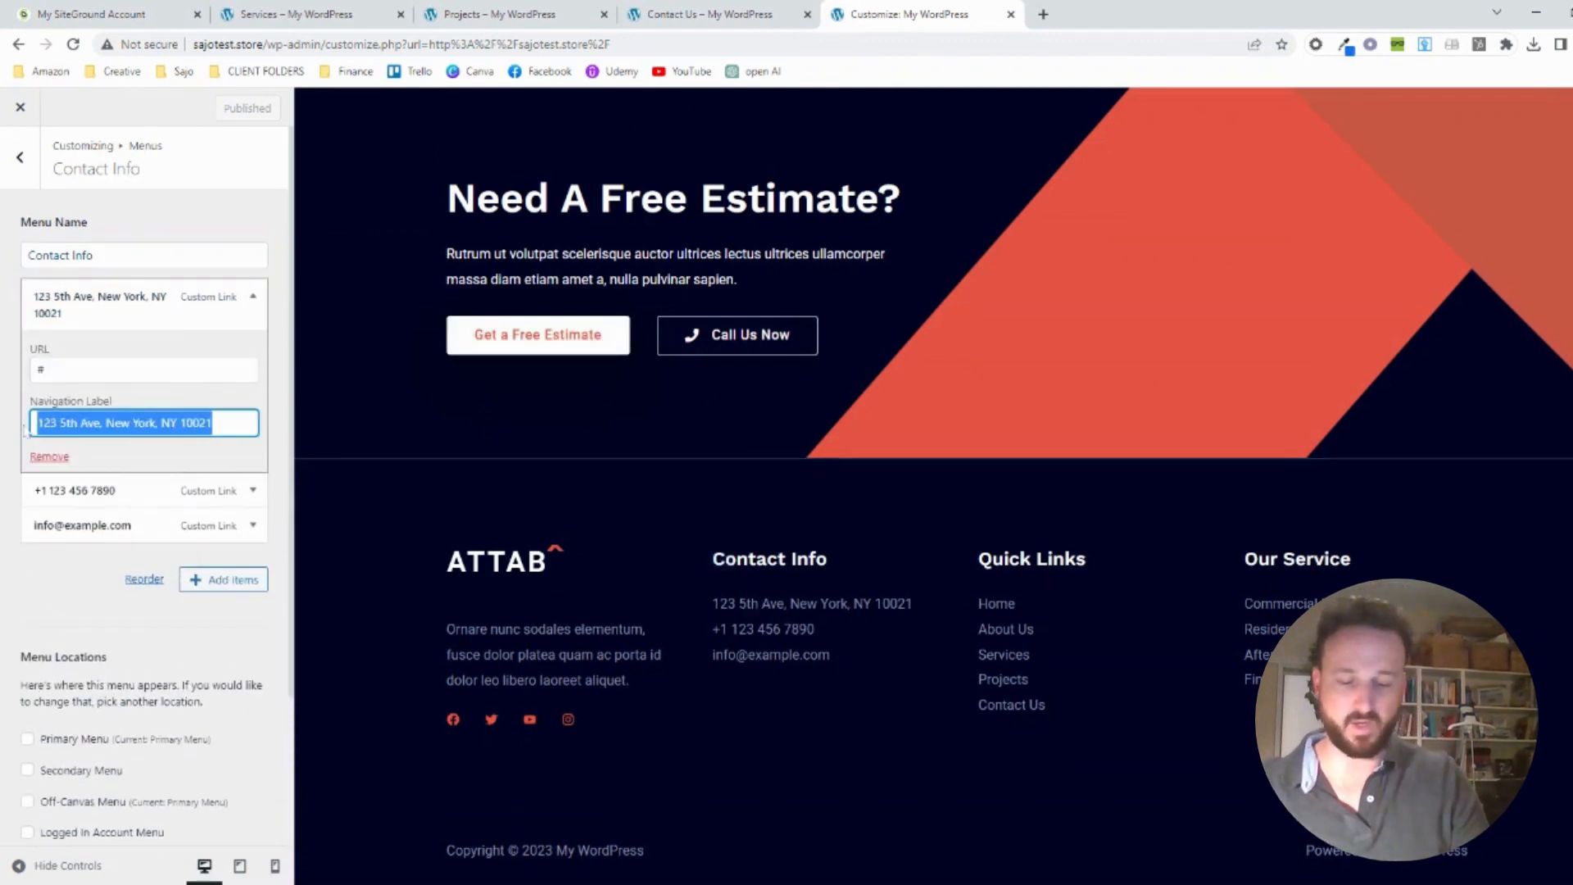
{"action": "type", "text": "Port Melb"}
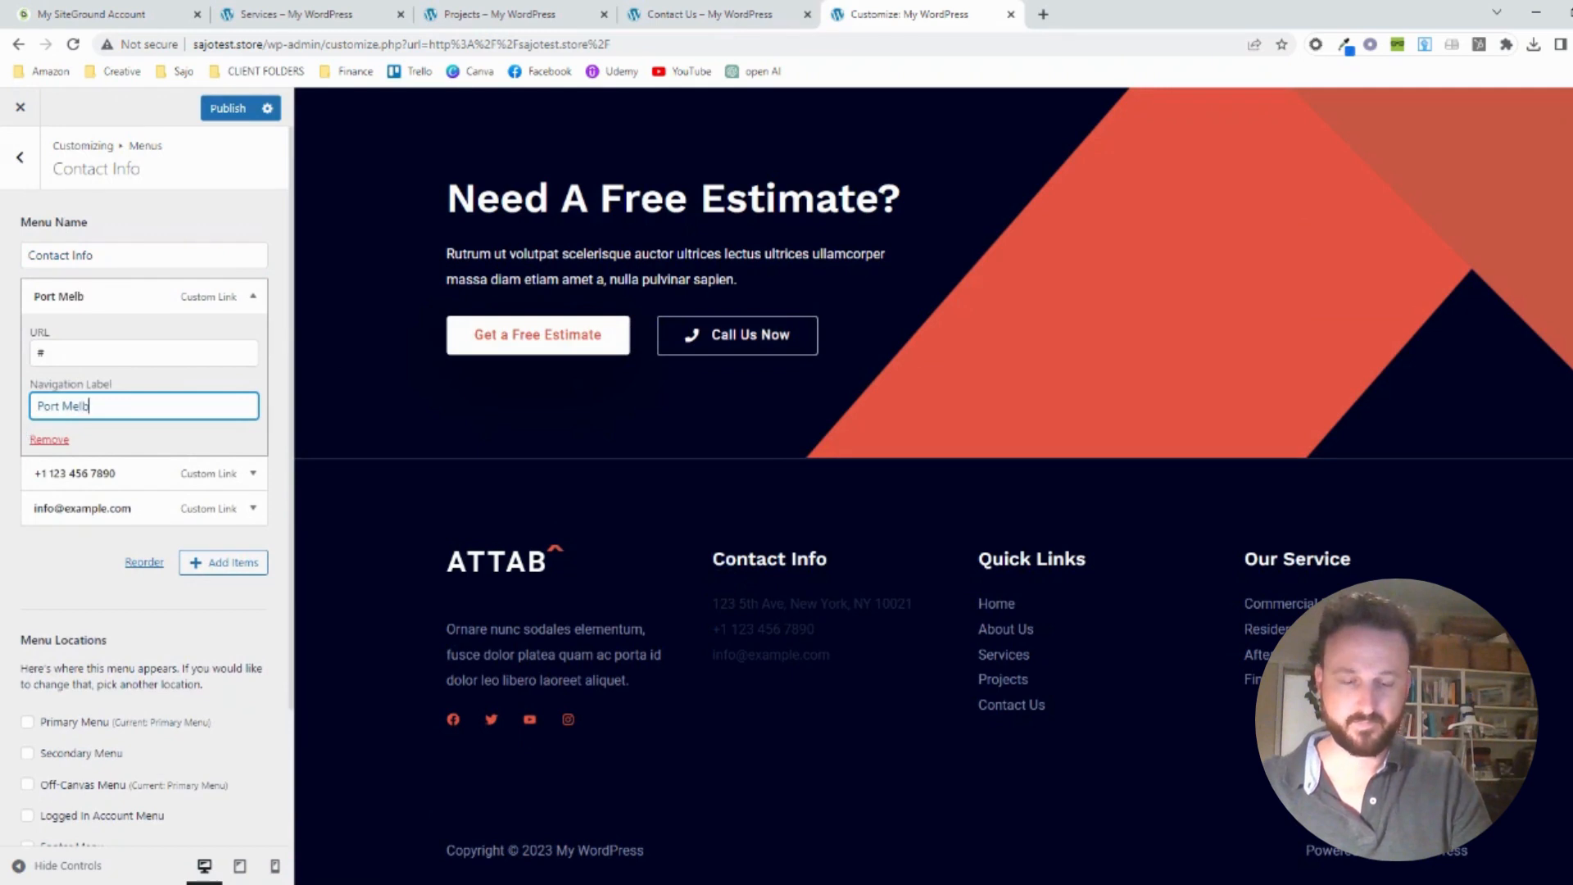
{"action": "type", "text": "ourne"}
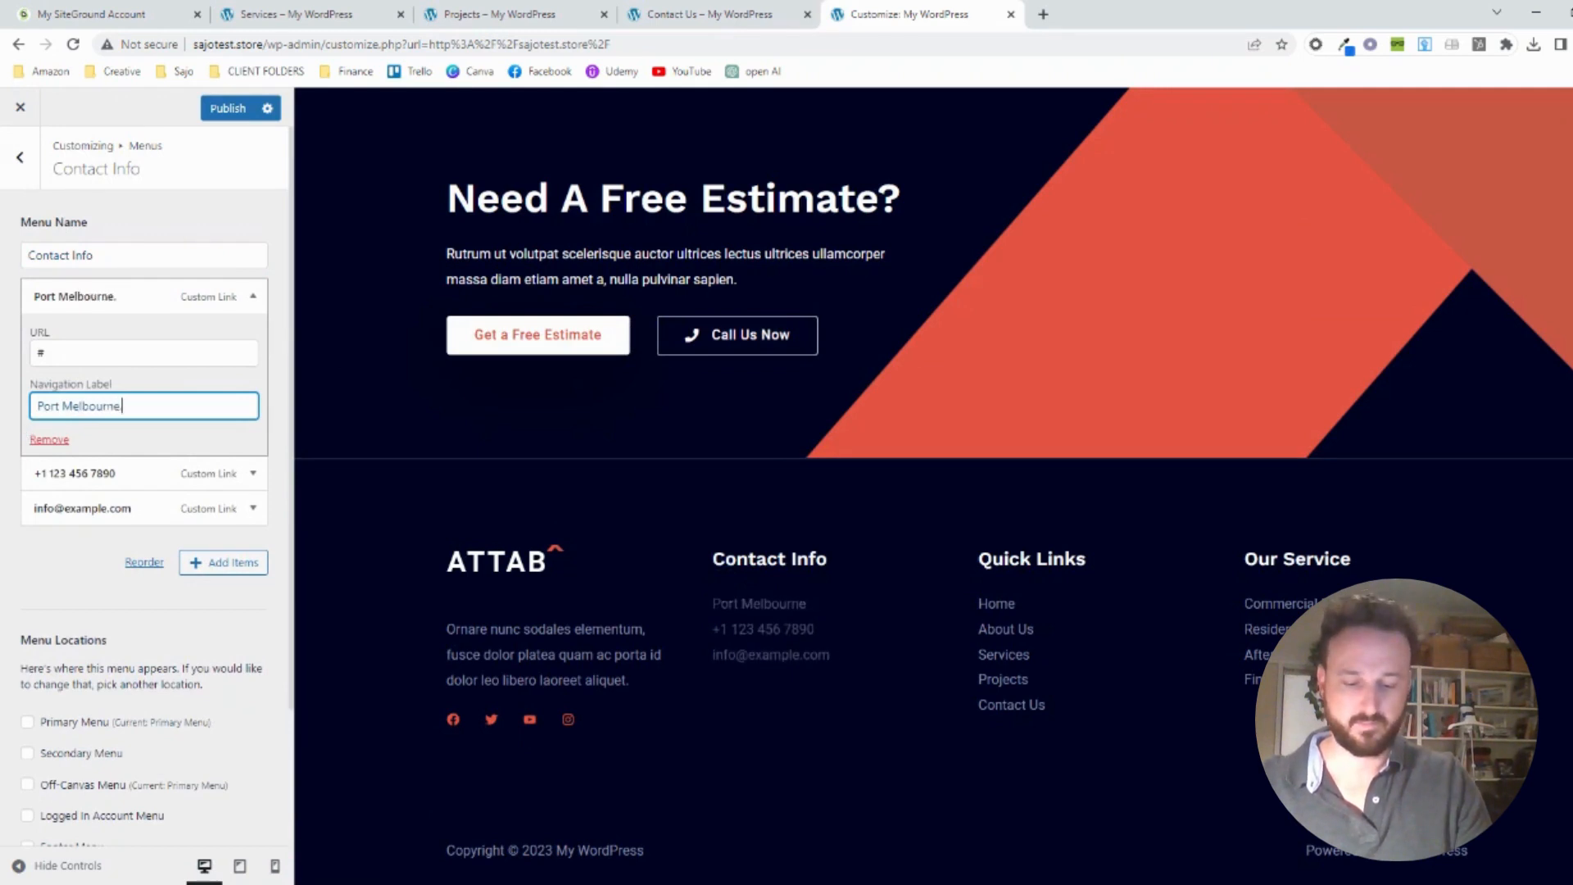
{"action": "type", "text": ", Australia"}
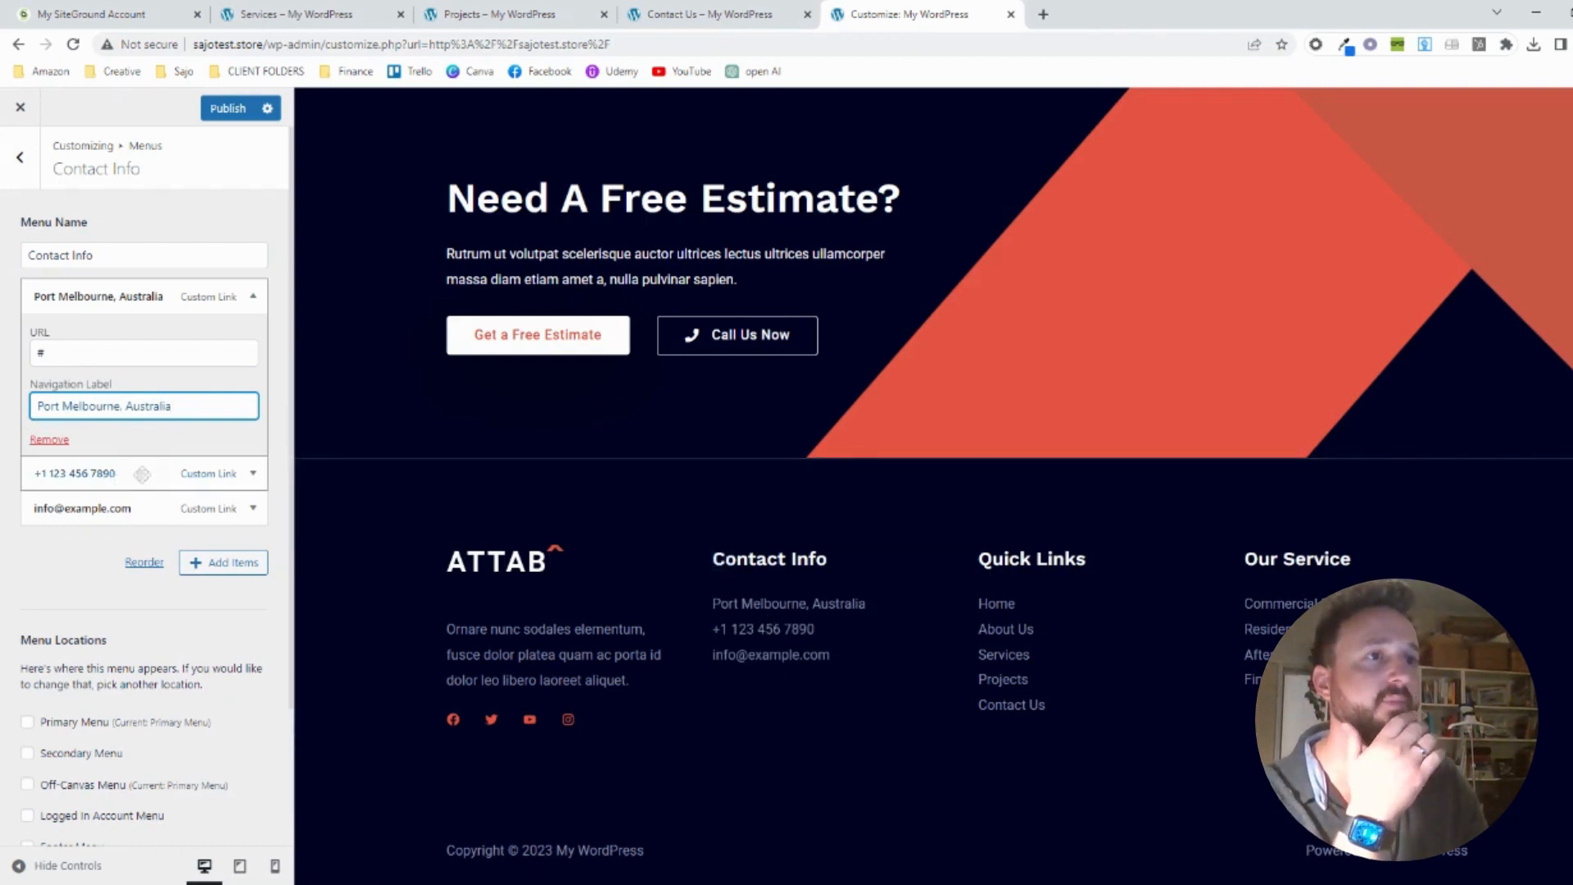
Replace the placeholder phone number in the Contact Info menu with the business's phone number and publish the changes
{"action": "left_click", "coordinate": [143, 474]}
{"action": "left_click_drag", "start_coordinate": [127, 440], "coordinate": [37, 440]}
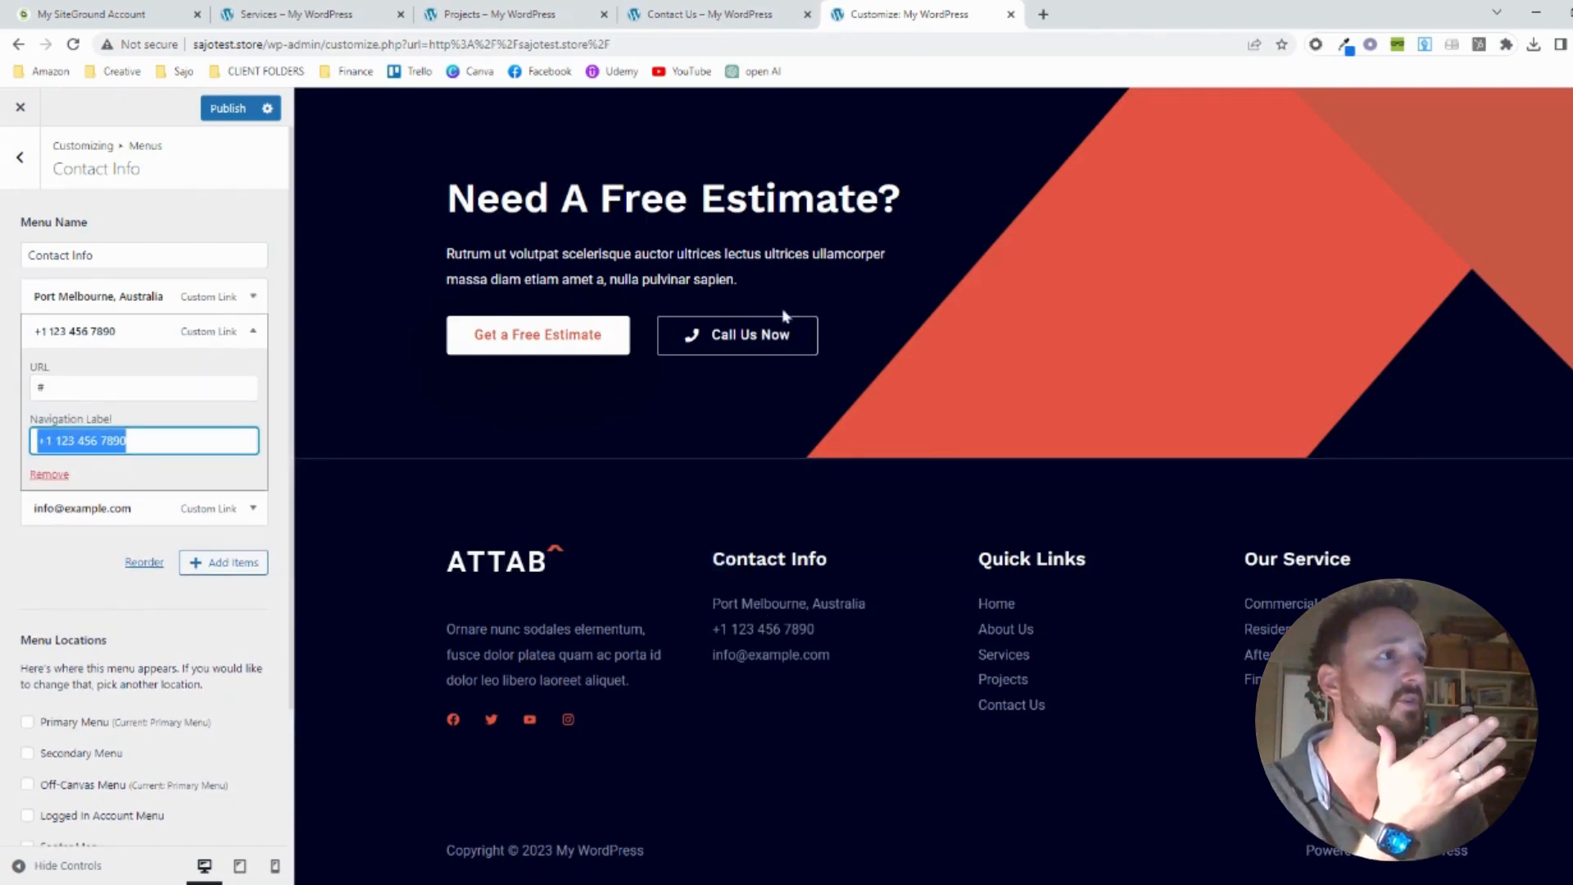
{"action": "scroll", "coordinate": [787, 316], "scroll_direction": "up", "scroll_amount": 10}
{"action": "scroll", "coordinate": [792, 314], "scroll_direction": "up", "scroll_amount": 4}
{"action": "scroll", "coordinate": [788, 315], "scroll_direction": "down", "scroll_amount": 15}
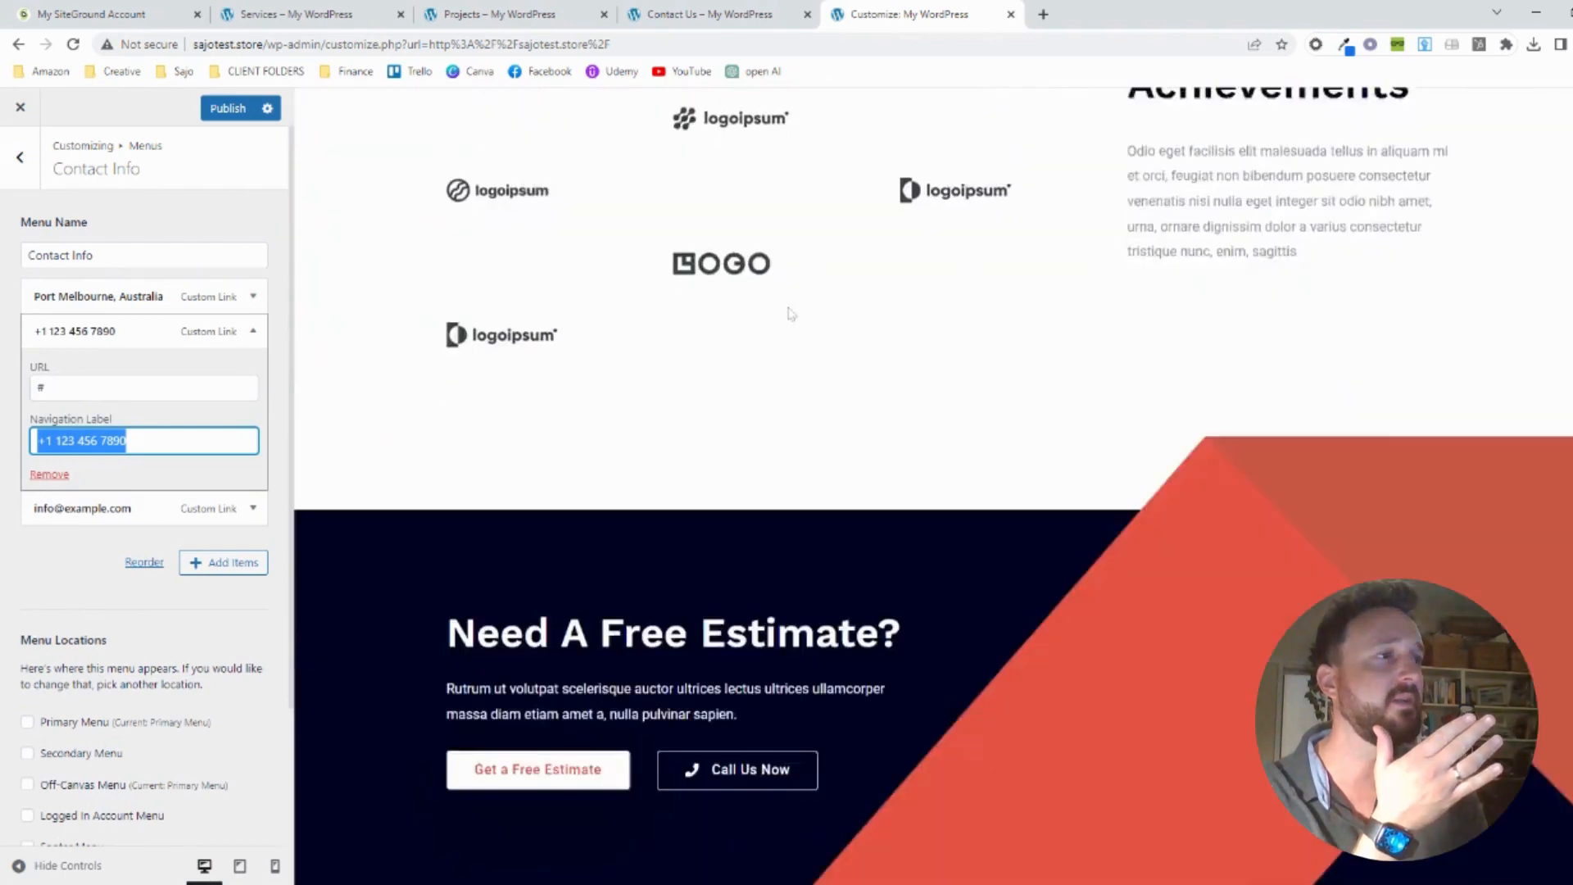
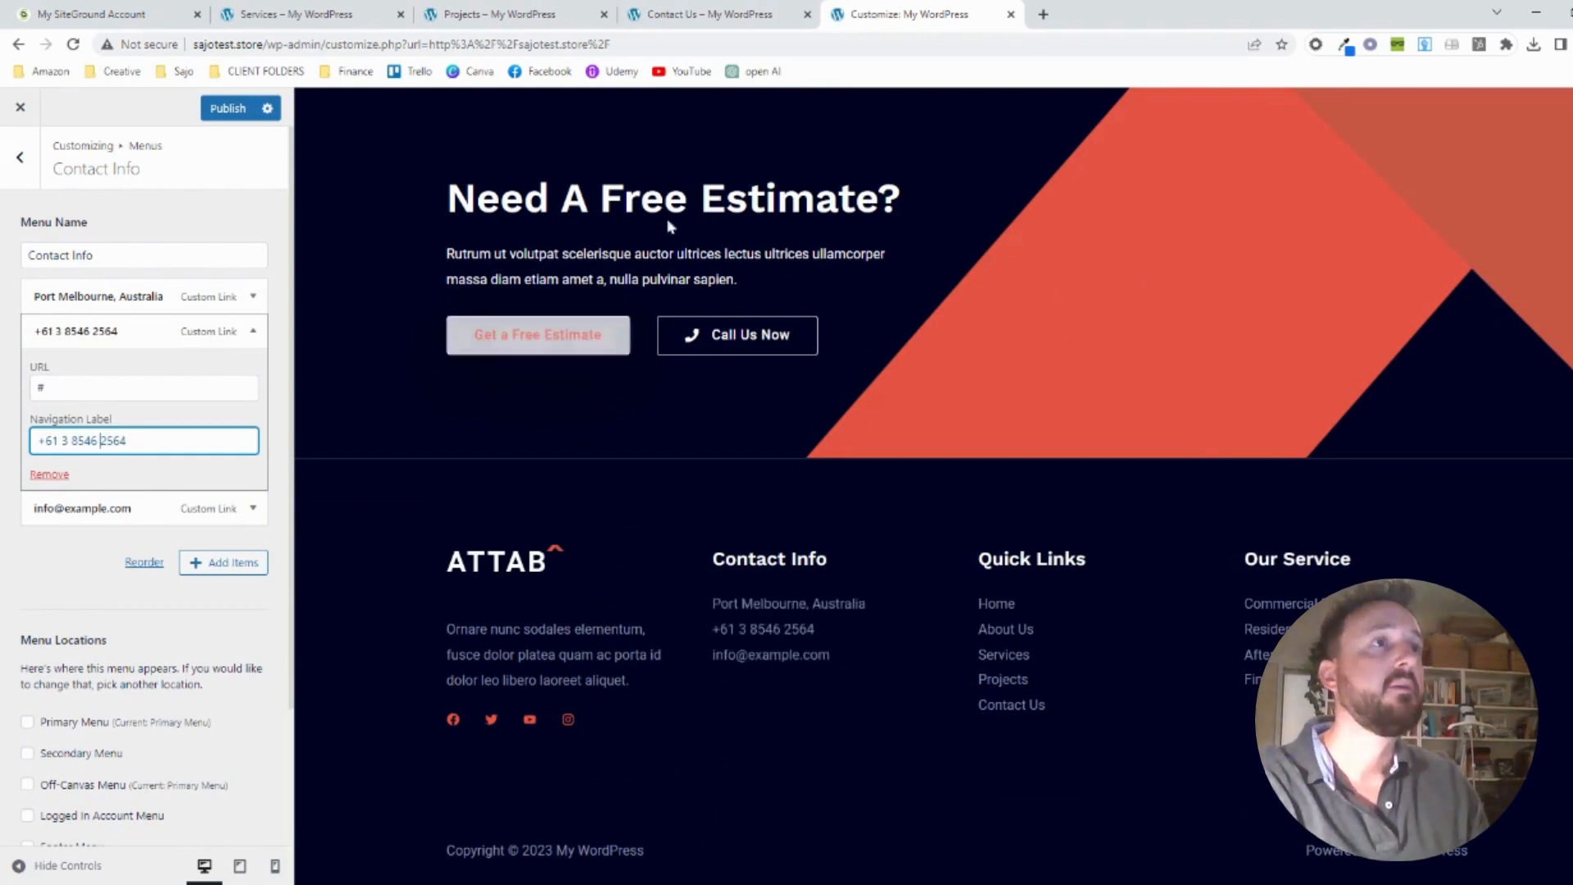
{"action": "left_click", "coordinate": [224, 115]}
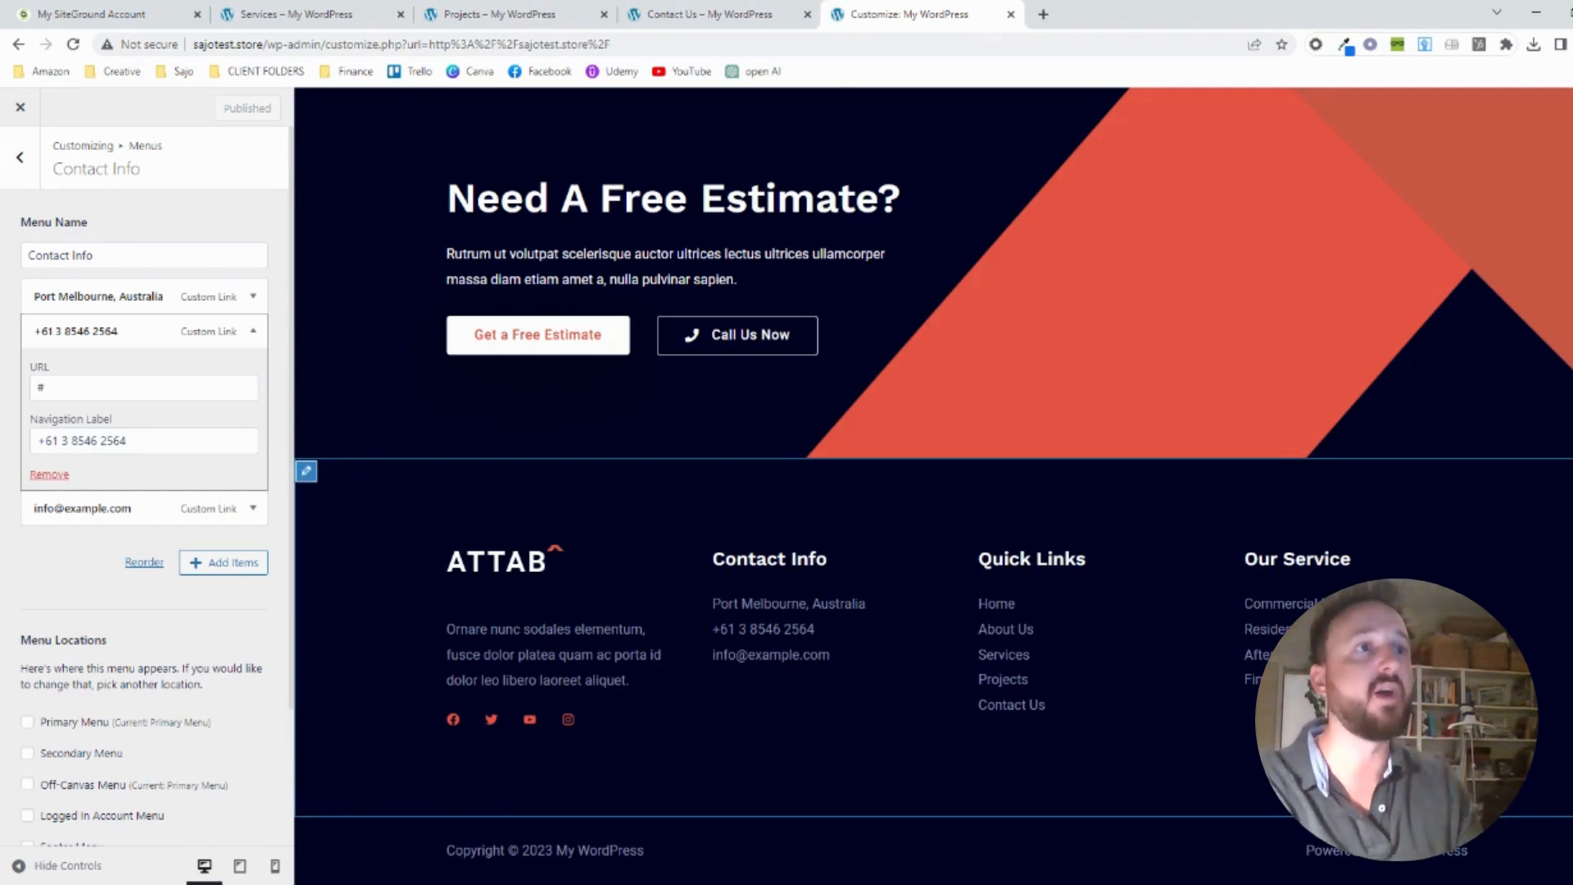
Close the customizer and review the live home page from the header button down to Awards & Achievements
{"action": "left_click", "coordinate": [21, 110]}
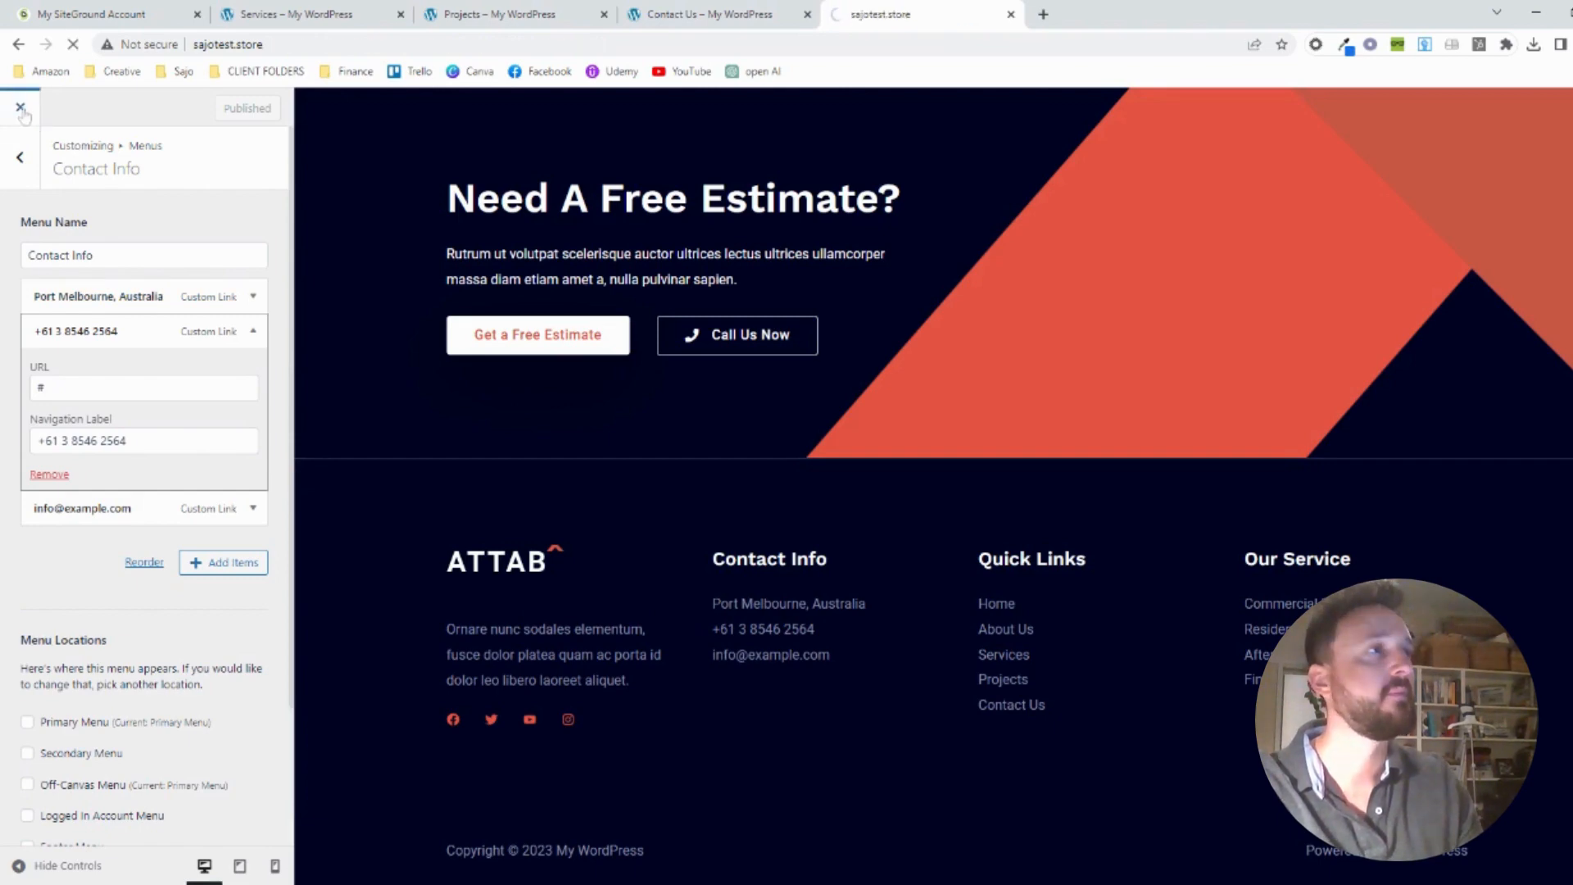
{"action": "scroll", "coordinate": [878, 614], "scroll_direction": "down", "scroll_amount": 2}
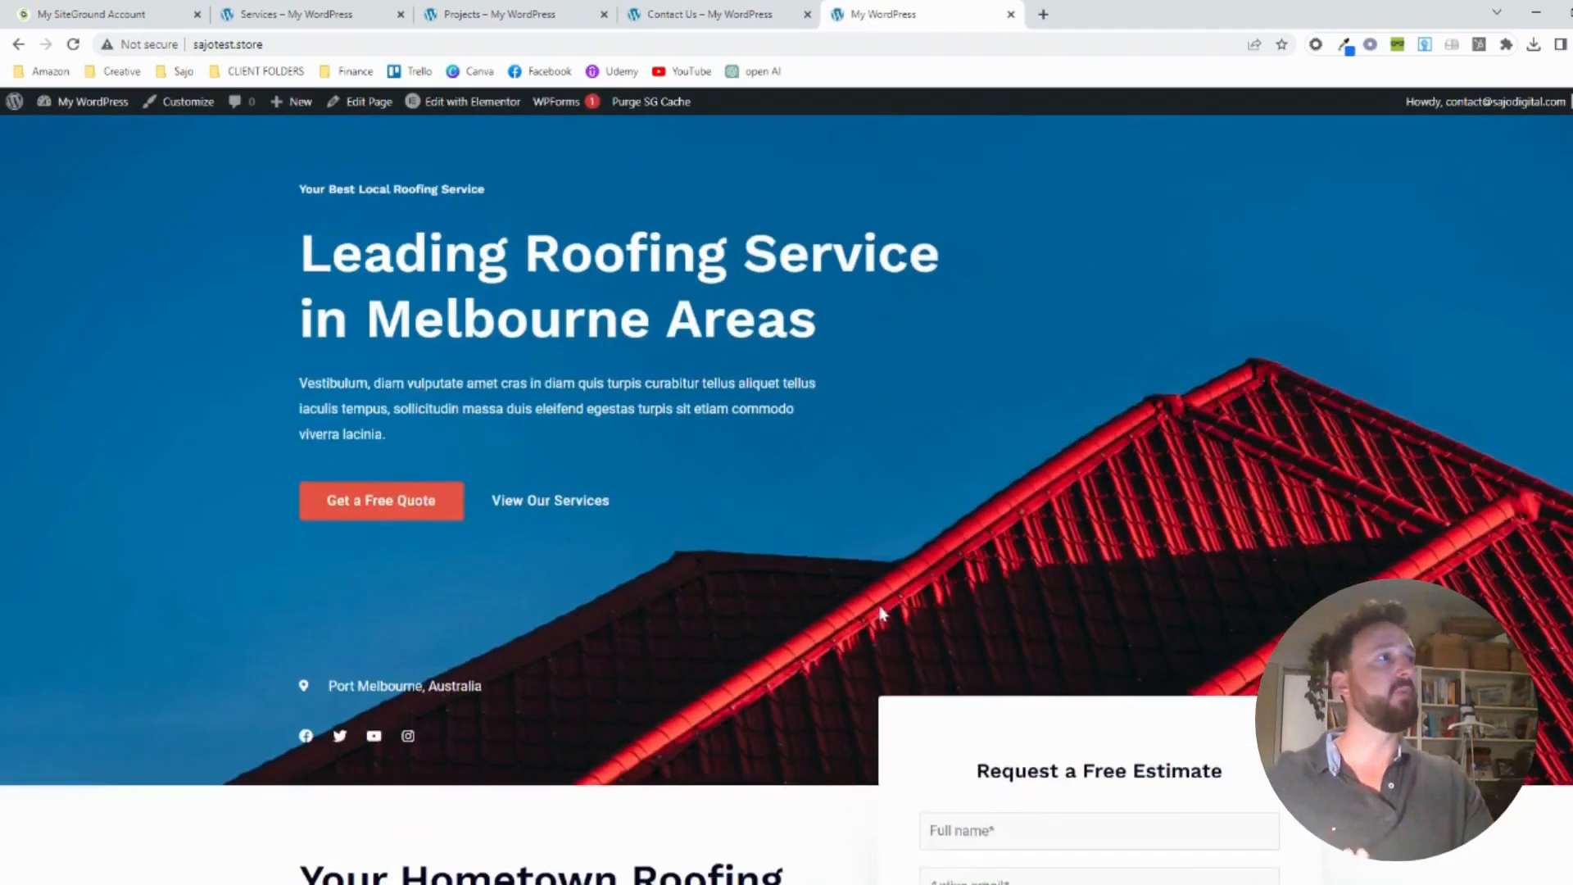
{"action": "scroll", "coordinate": [954, 548], "scroll_direction": "up", "scroll_amount": 2}
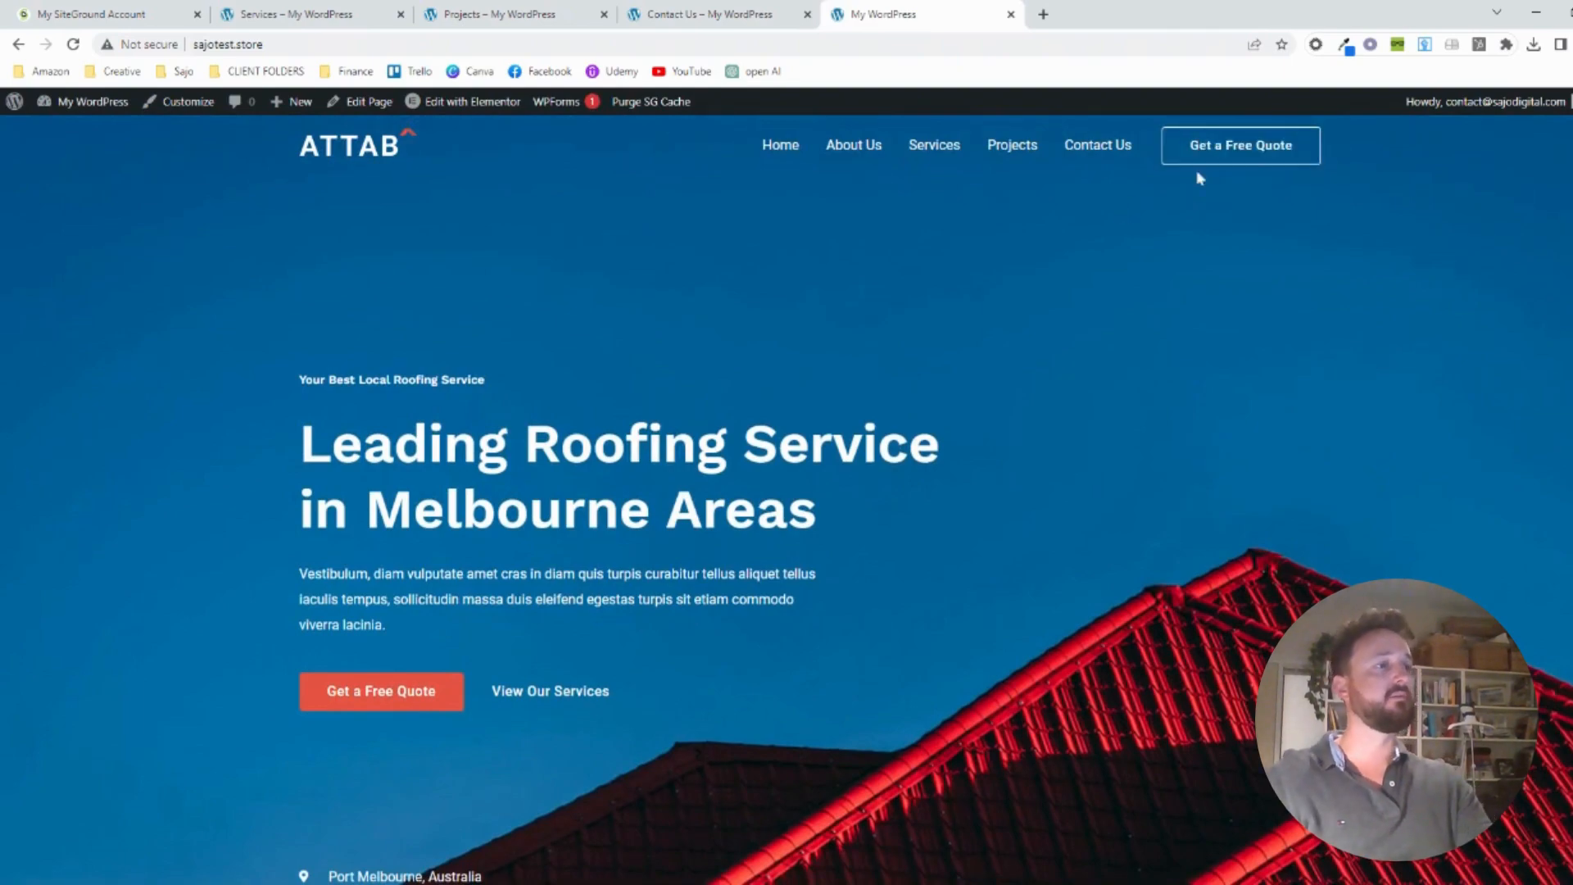
{"action": "scroll", "coordinate": [1018, 393], "scroll_direction": "down", "scroll_amount": 7}
{"action": "scroll", "coordinate": [1018, 394], "scroll_direction": "down", "scroll_amount": 20}
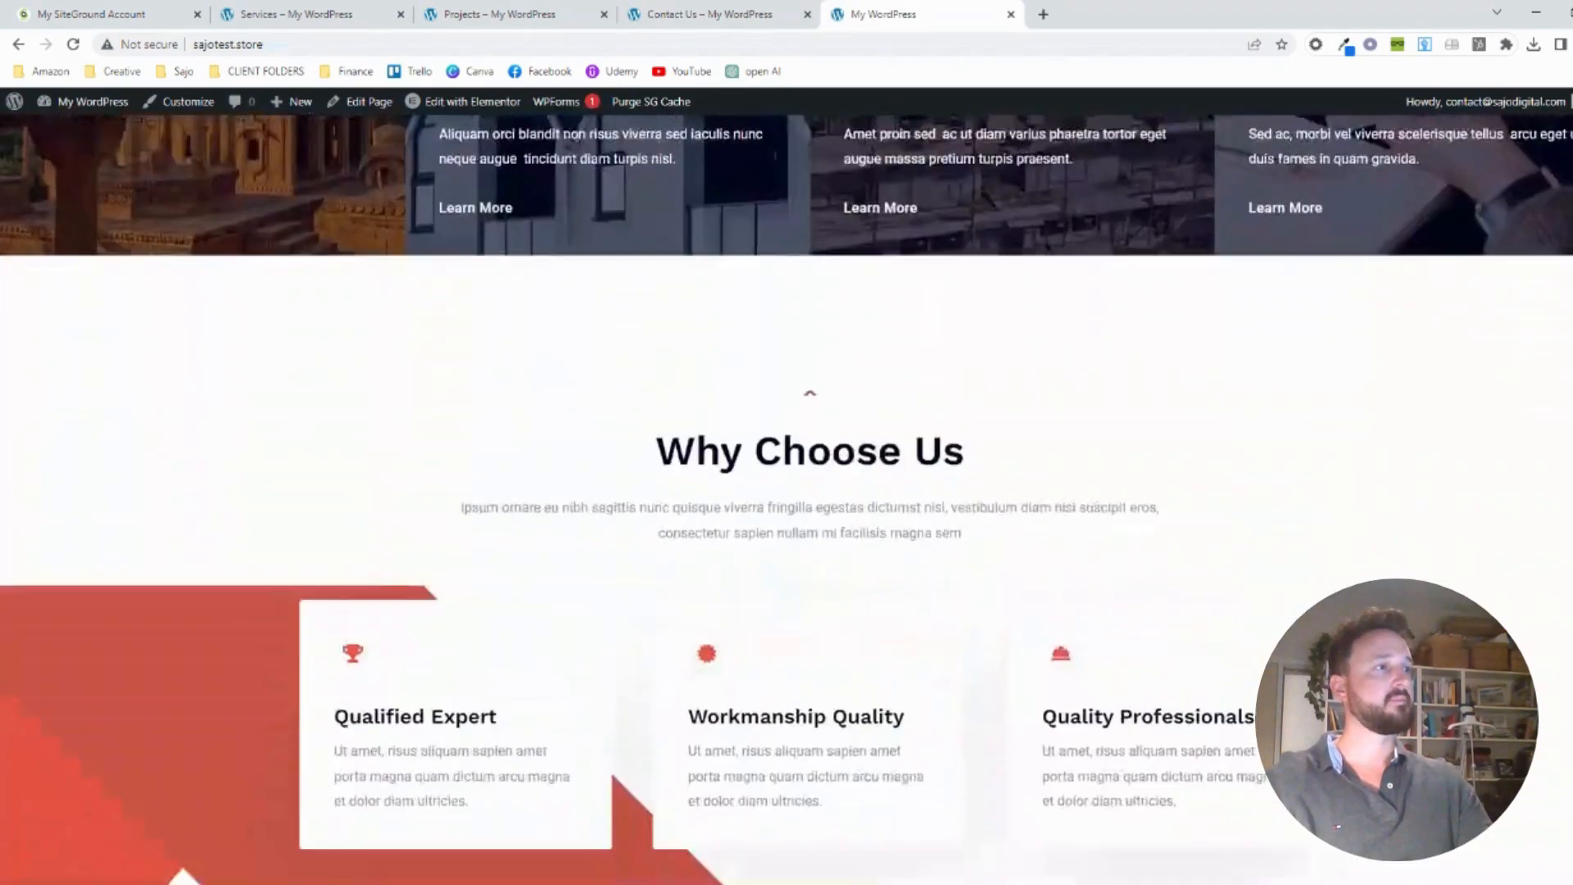
{"action": "scroll", "coordinate": [1017, 392], "scroll_direction": "down", "scroll_amount": 20}
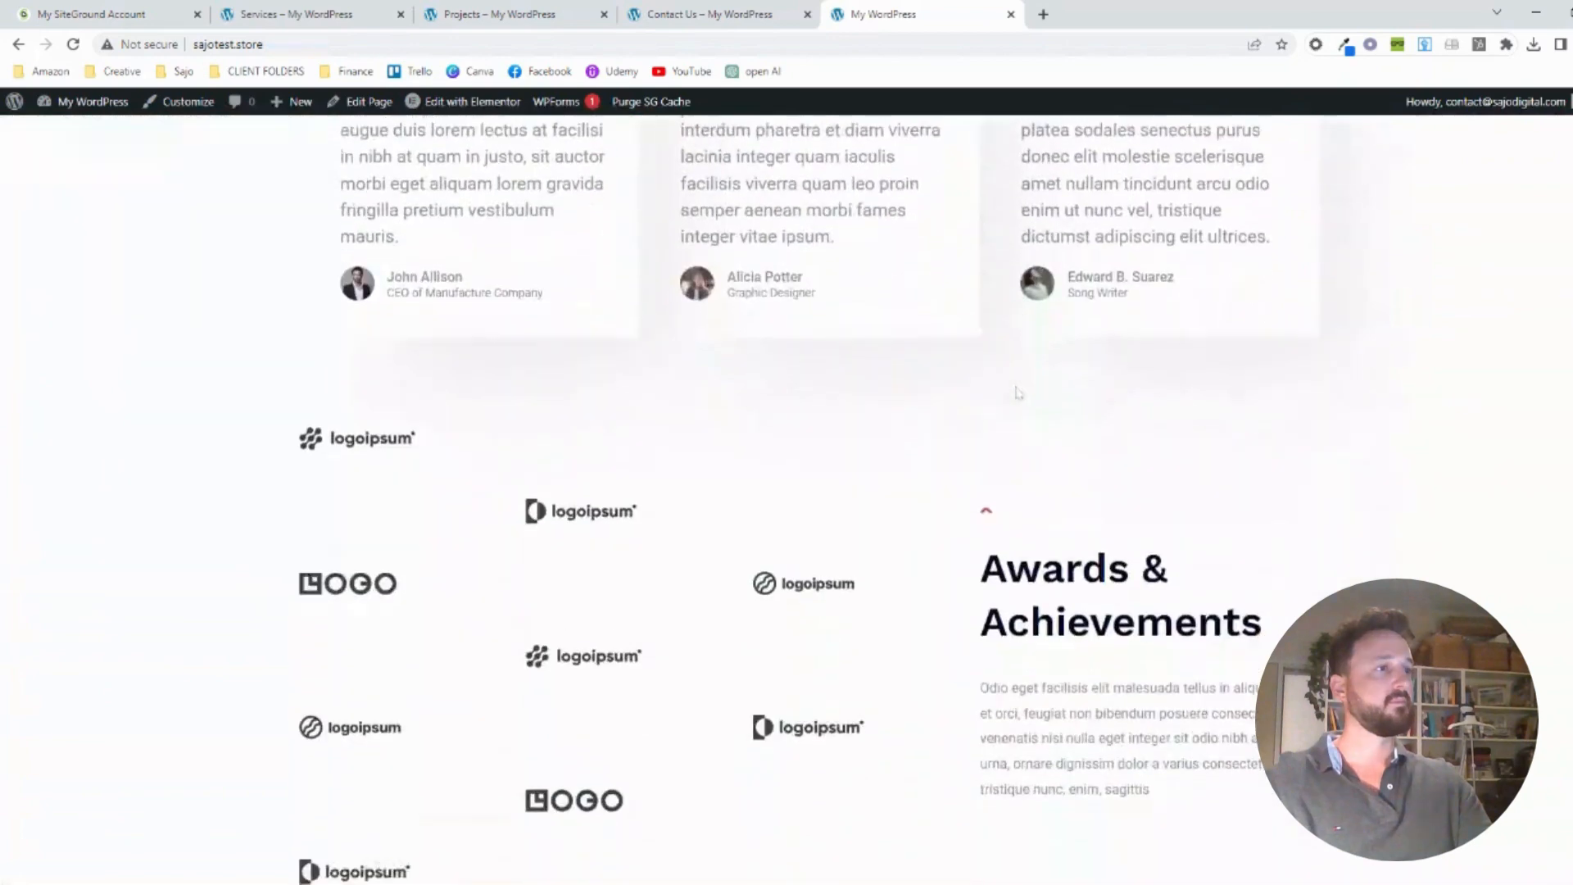